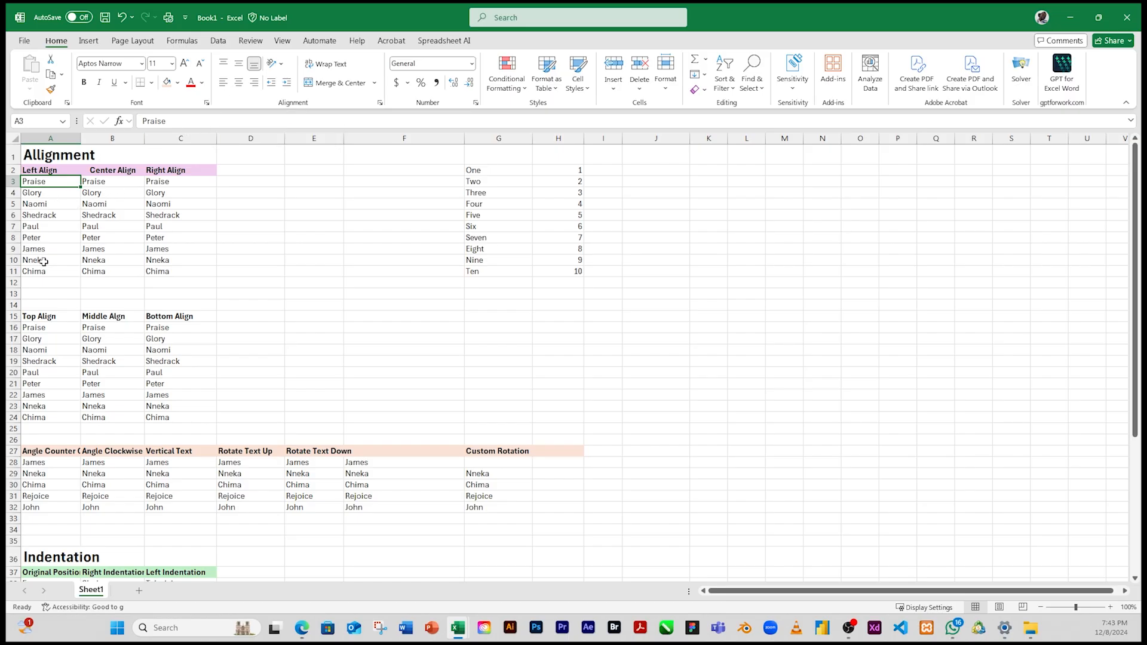
Step: Left-align the names in A3:A11 under the Left Align heading
{"action": "left_click", "coordinate": [65, 196]}
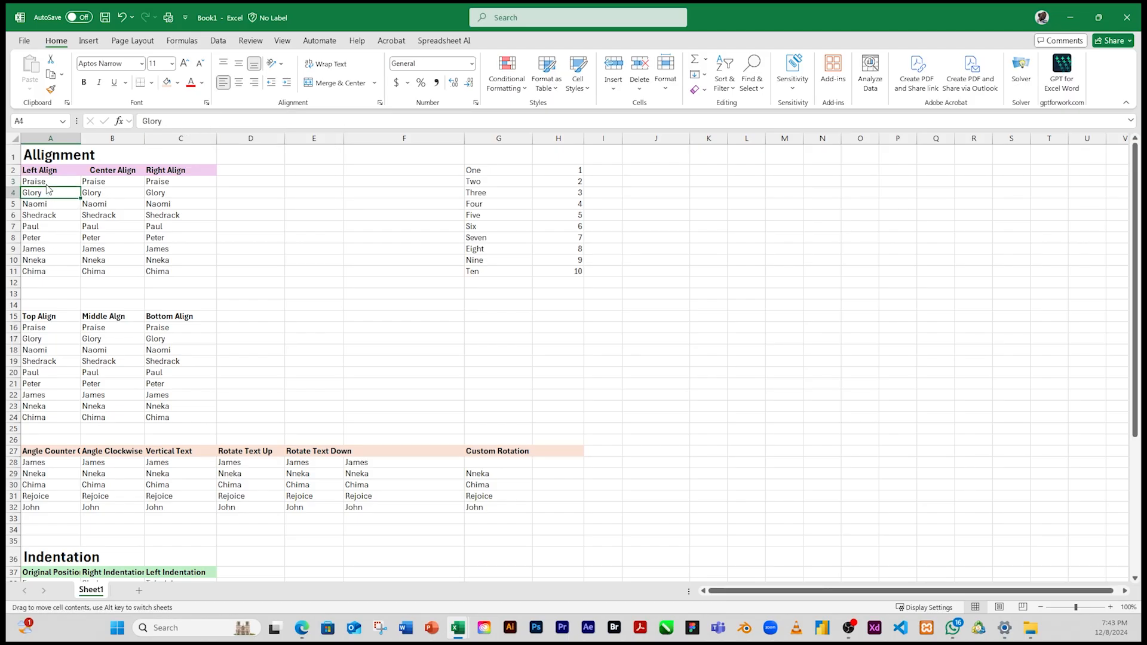
{"action": "left_click_drag", "start_coordinate": [46, 182], "coordinate": [58, 275]}
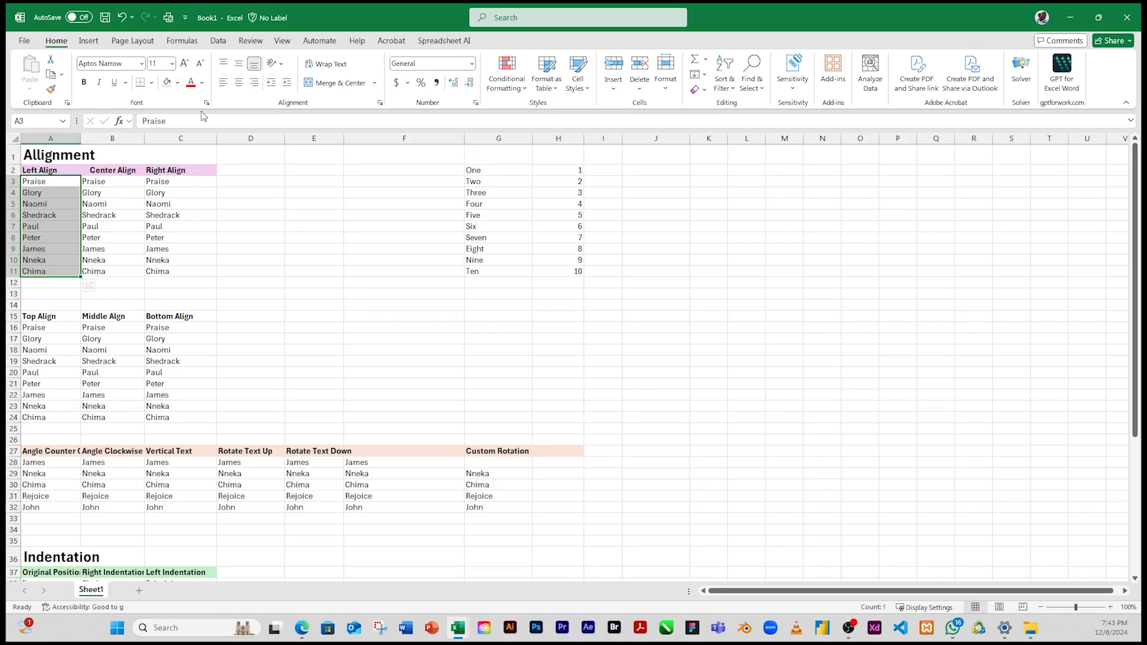
{"action": "left_click", "coordinate": [224, 88]}
{"action": "left_click", "coordinate": [222, 87]}
{"action": "left_click", "coordinate": [222, 88]}
{"action": "left_click", "coordinate": [224, 88]}
Step: Center the names in B3:B11 horizontally under the Center Align heading
{"action": "left_click", "coordinate": [118, 183]}
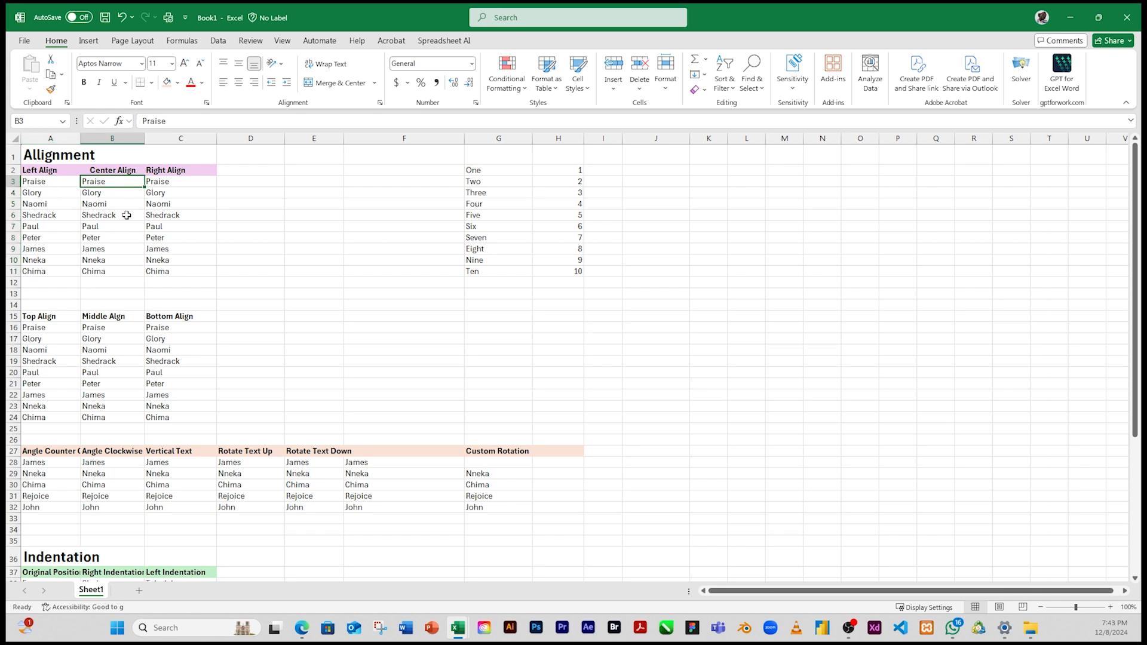
{"action": "left_click_drag", "start_coordinate": [113, 183], "coordinate": [121, 271]}
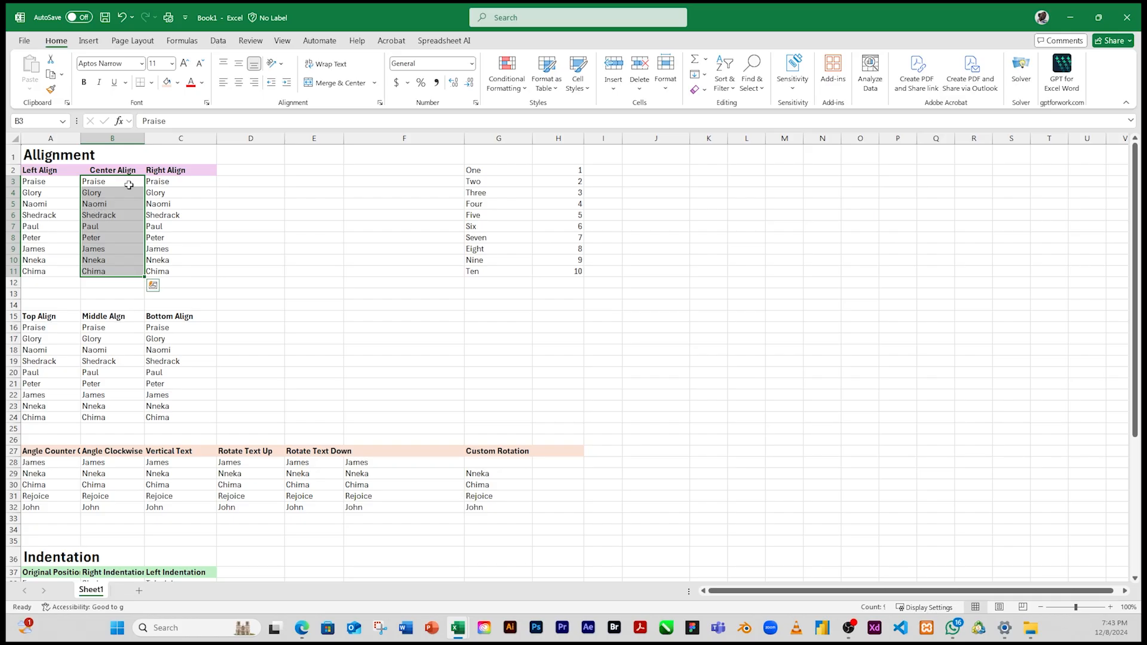
{"action": "left_click", "coordinate": [242, 87]}
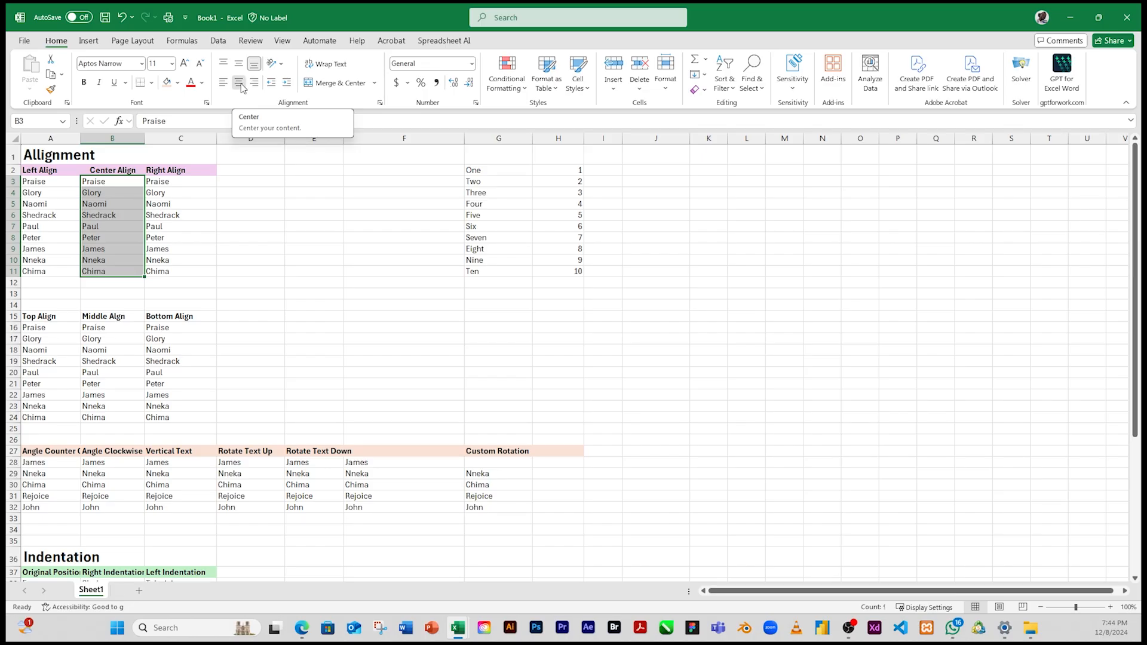
{"action": "left_click", "coordinate": [242, 87]}
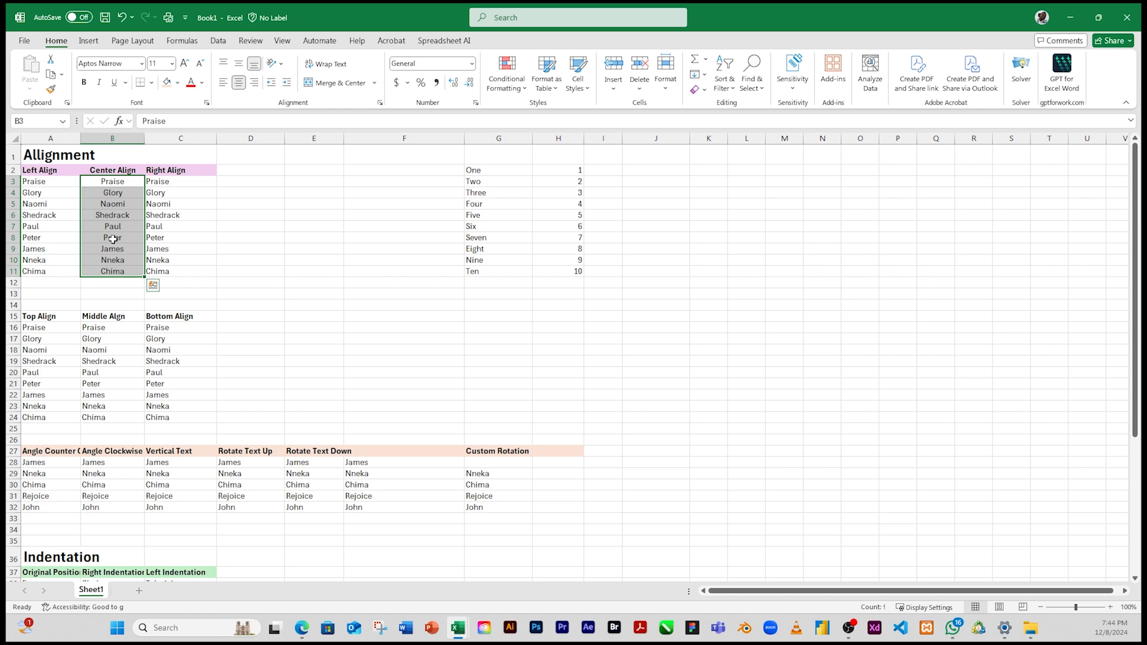
Step: Right-align the names in C3:C11 under the Right Align heading
{"action": "left_click", "coordinate": [174, 192]}
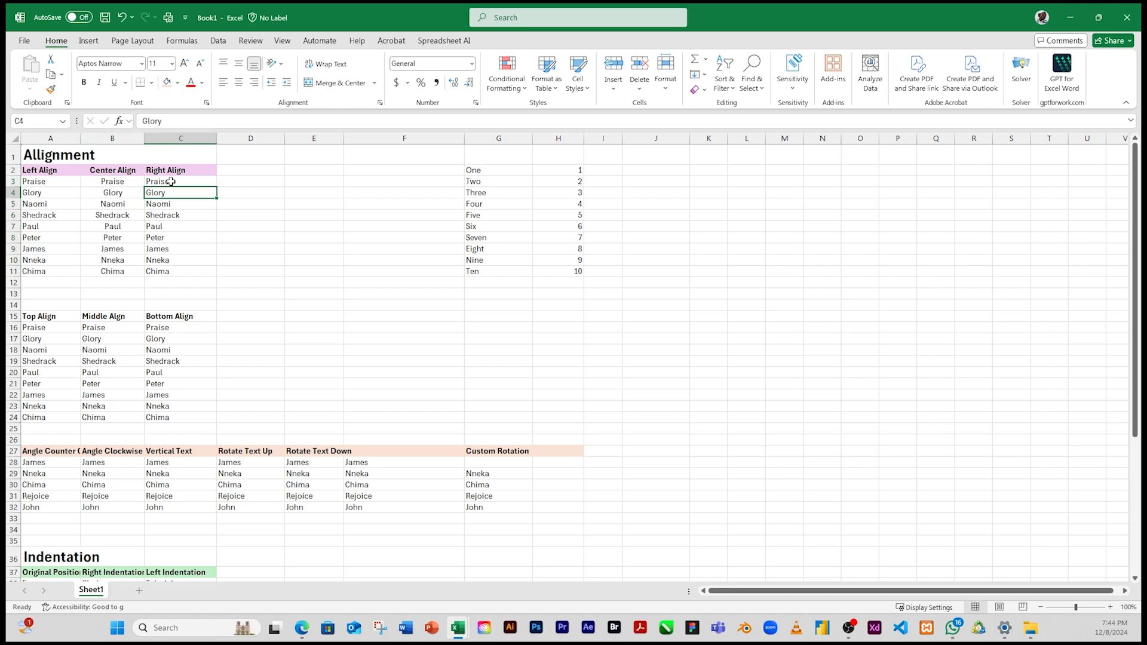
{"action": "left_click", "coordinate": [173, 182]}
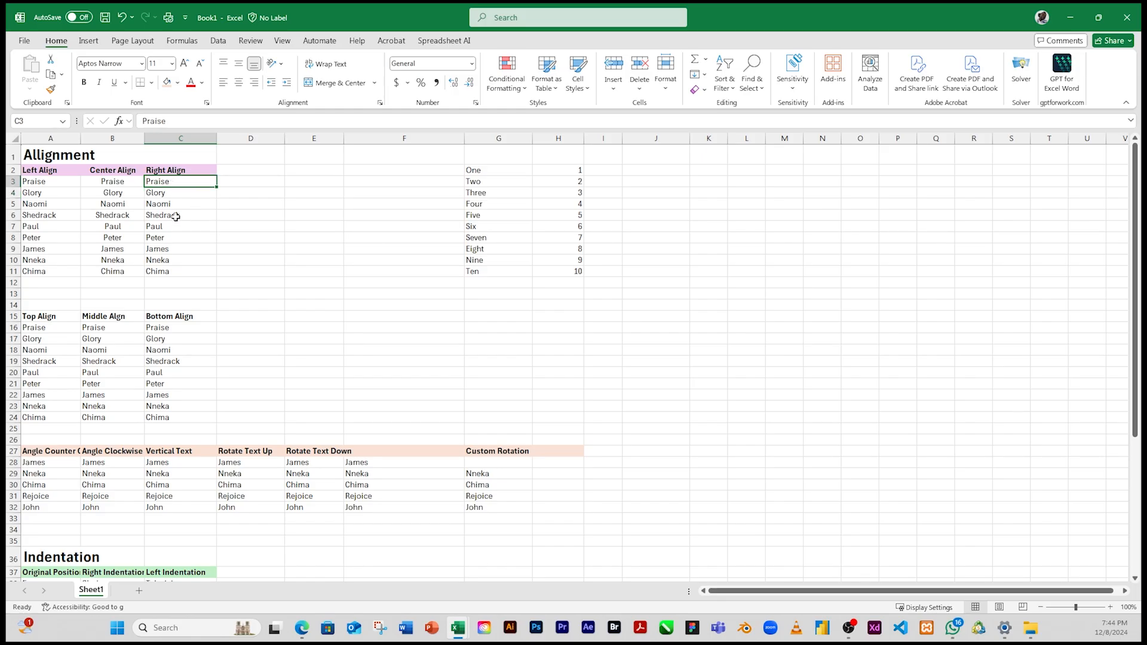
{"action": "left_click_drag", "start_coordinate": [172, 181], "coordinate": [180, 271]}
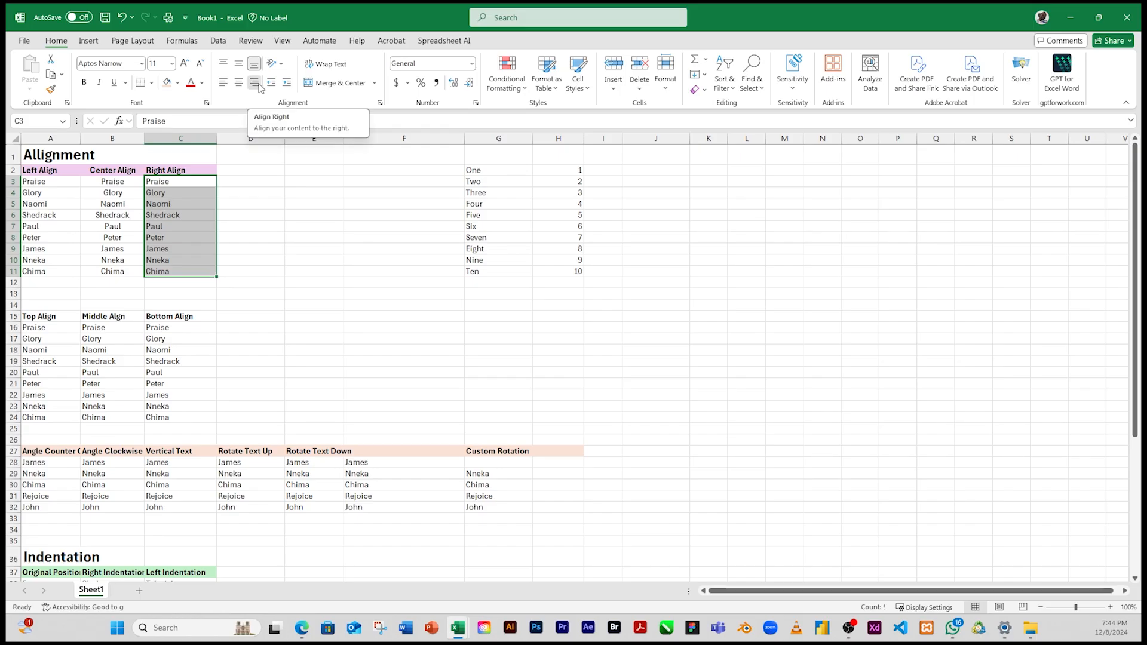
{"action": "left_click", "coordinate": [259, 84]}
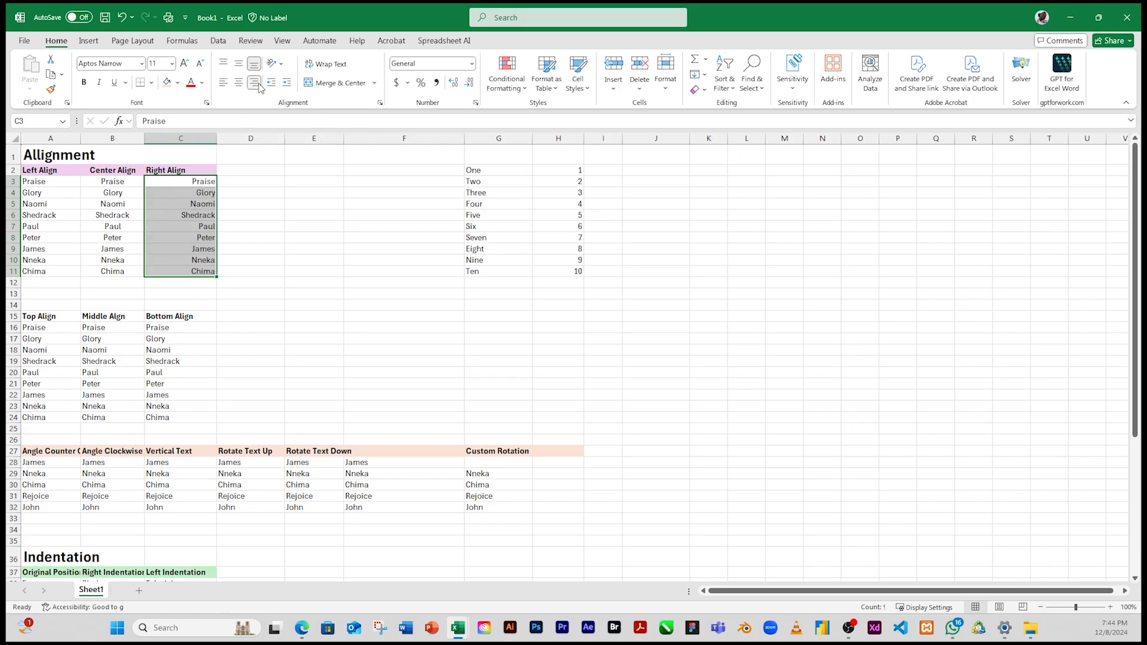
{"action": "left_click", "coordinate": [201, 181]}
{"action": "left_click", "coordinate": [203, 191]}
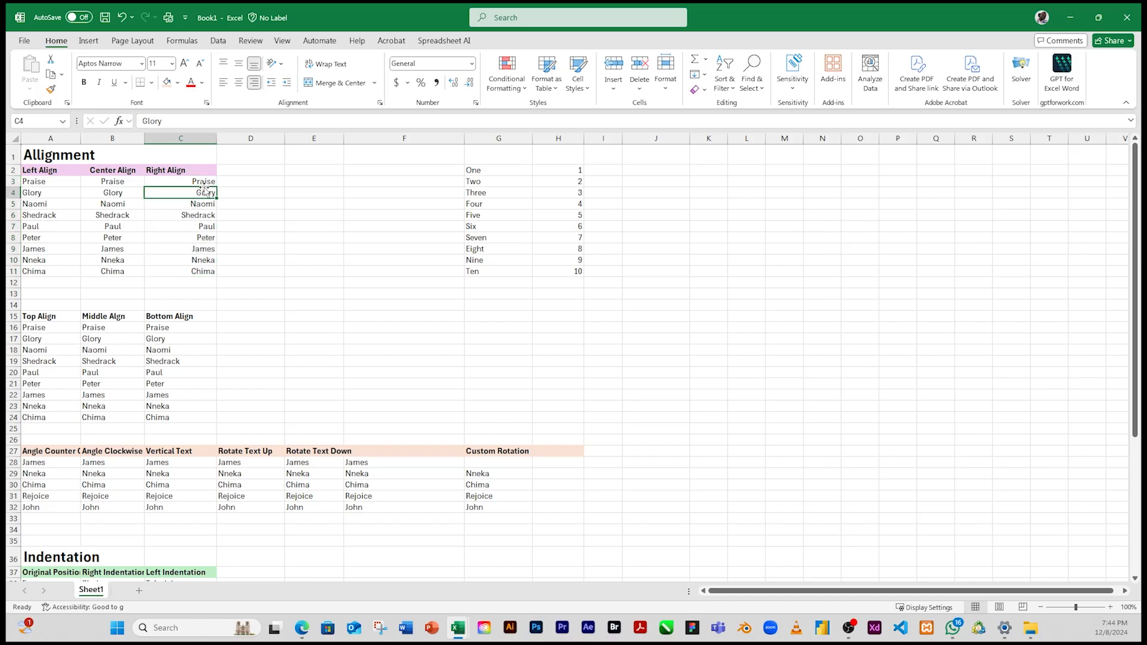
{"action": "left_click_drag", "start_coordinate": [205, 182], "coordinate": [206, 278]}
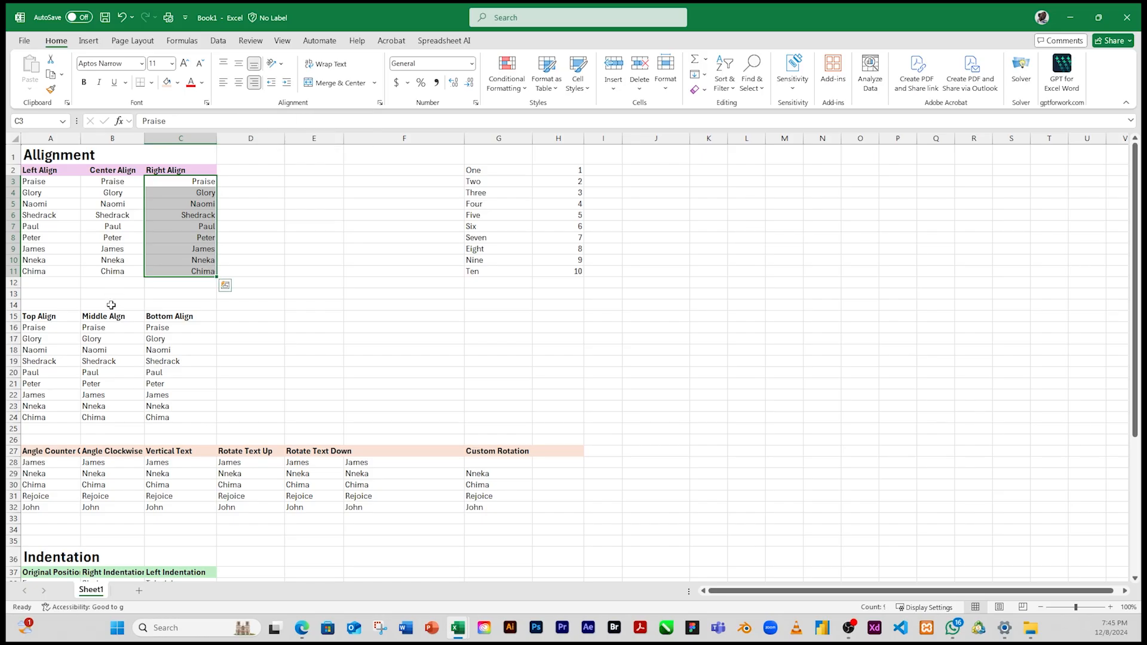
Step: Increase the height of rows 15 to 24 evenly to about two and a half times the standard row height
{"action": "left_click", "coordinate": [101, 349]}
{"action": "scroll", "coordinate": [43, 334], "scroll_direction": "down", "scroll_amount": 5}
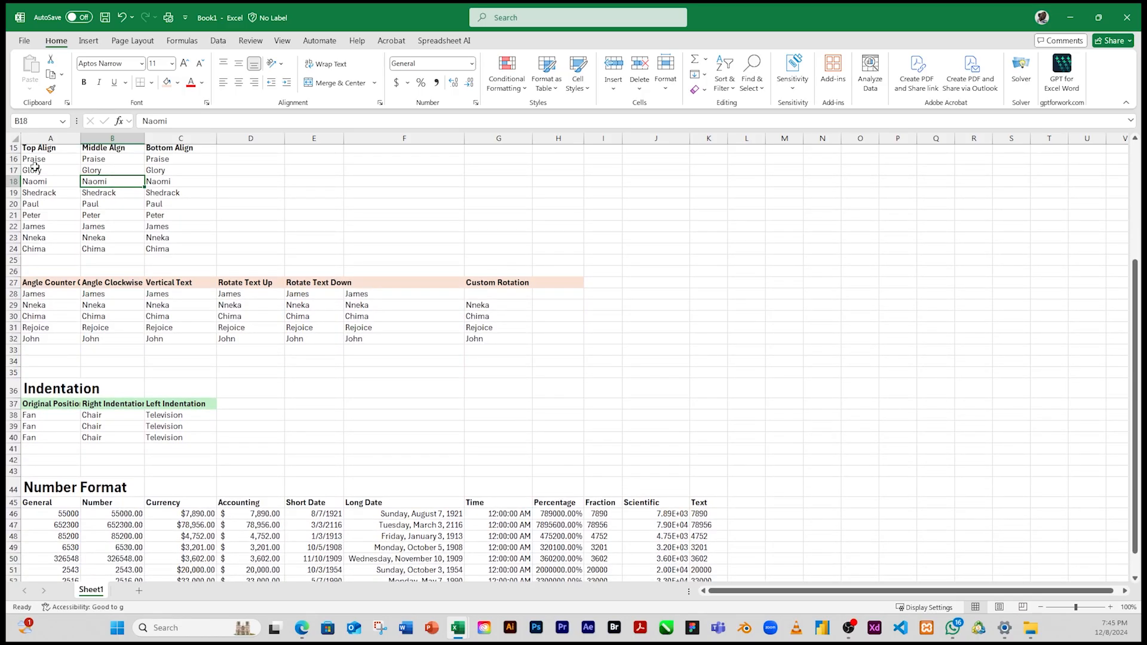
{"action": "left_click", "coordinate": [1136, 138]}
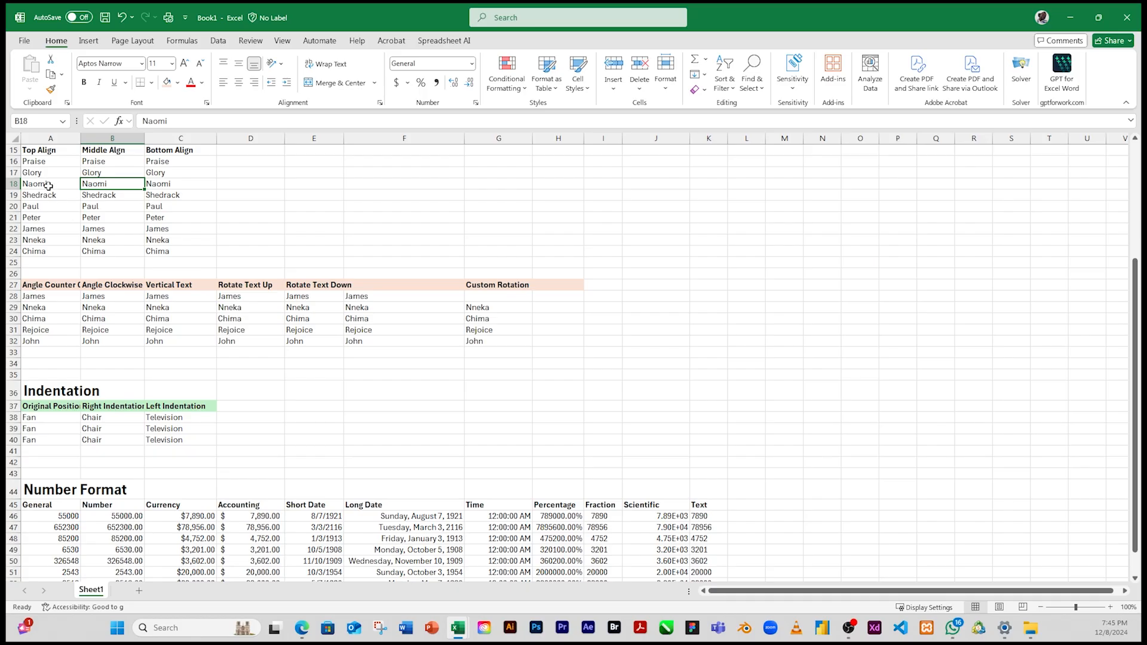
{"action": "scroll", "coordinate": [39, 195], "scroll_direction": "up", "scroll_amount": 1}
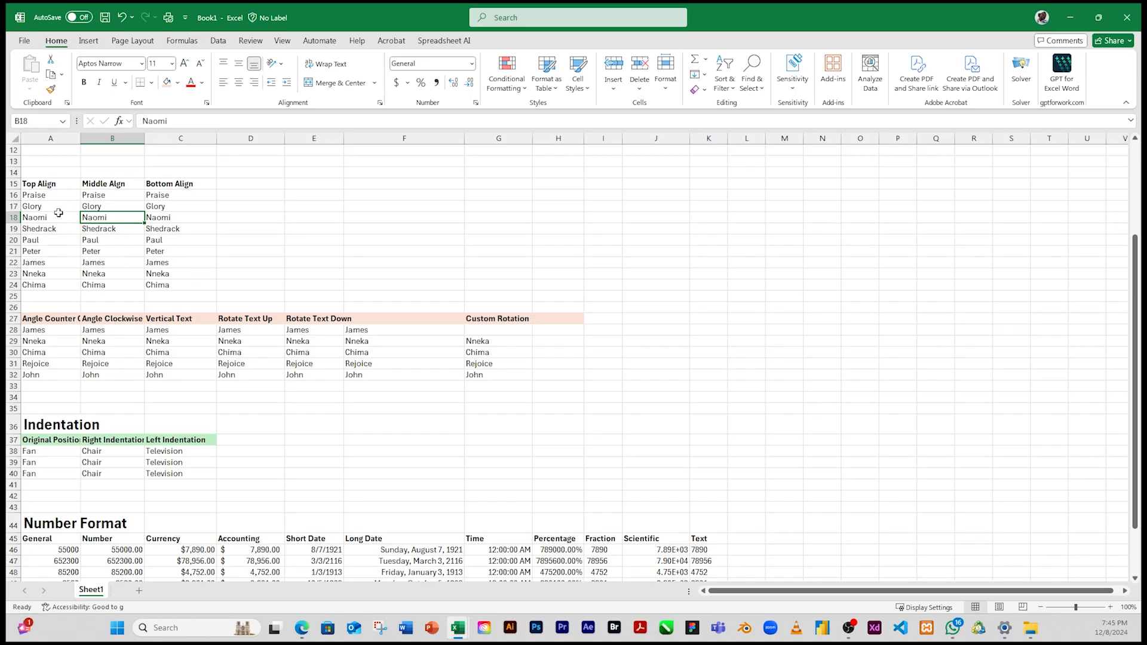
{"action": "left_click", "coordinate": [10, 184]}
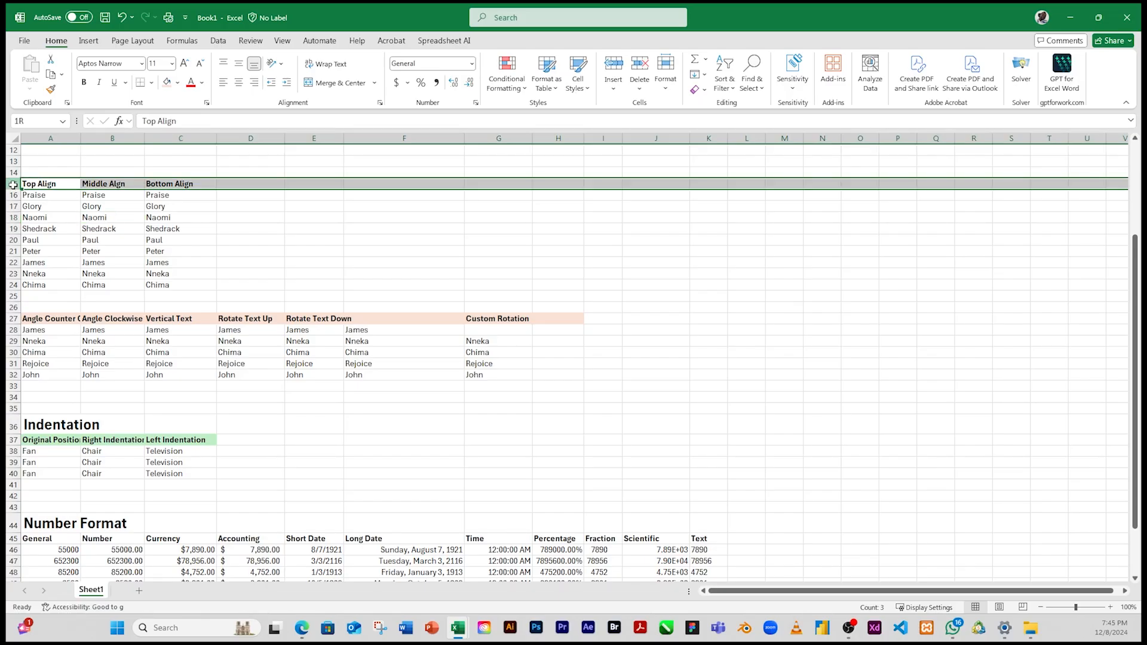
{"action": "left_click_drag", "start_coordinate": [12, 185], "coordinate": [17, 208]}
{"action": "left_click_drag", "start_coordinate": [15, 256], "coordinate": [8, 285]}
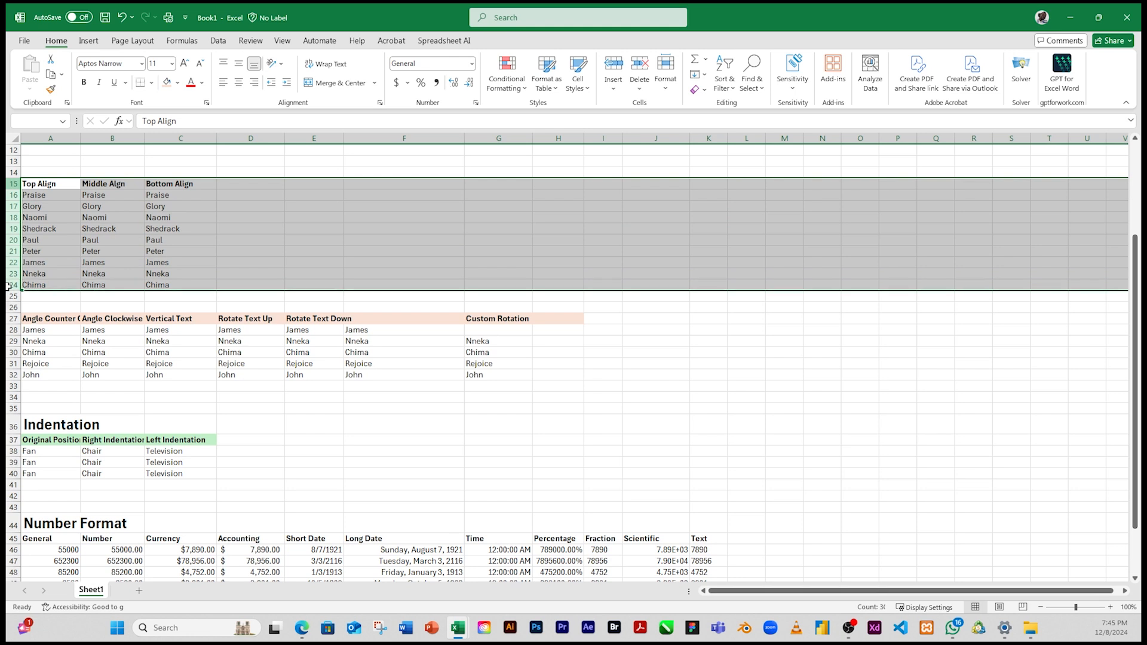
{"action": "left_click_drag", "start_coordinate": [8, 286], "coordinate": [8, 286]}
{"action": "left_click_drag", "start_coordinate": [13, 291], "coordinate": [9, 274]}
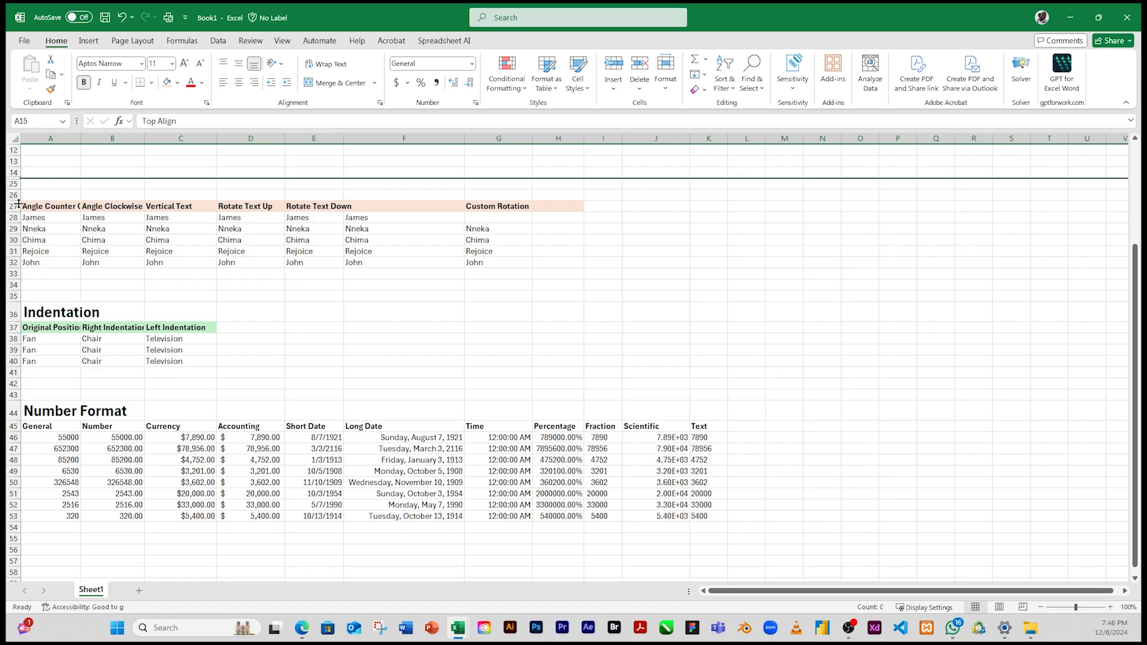
{"action": "mouse_move", "coordinate": [18, 177]}
{"action": "left_mouse_down"}
{"action": "mouse_move", "coordinate": [21, 270]}
{"action": "mouse_move", "coordinate": [20, 196]}
{"action": "left_mouse_up"}
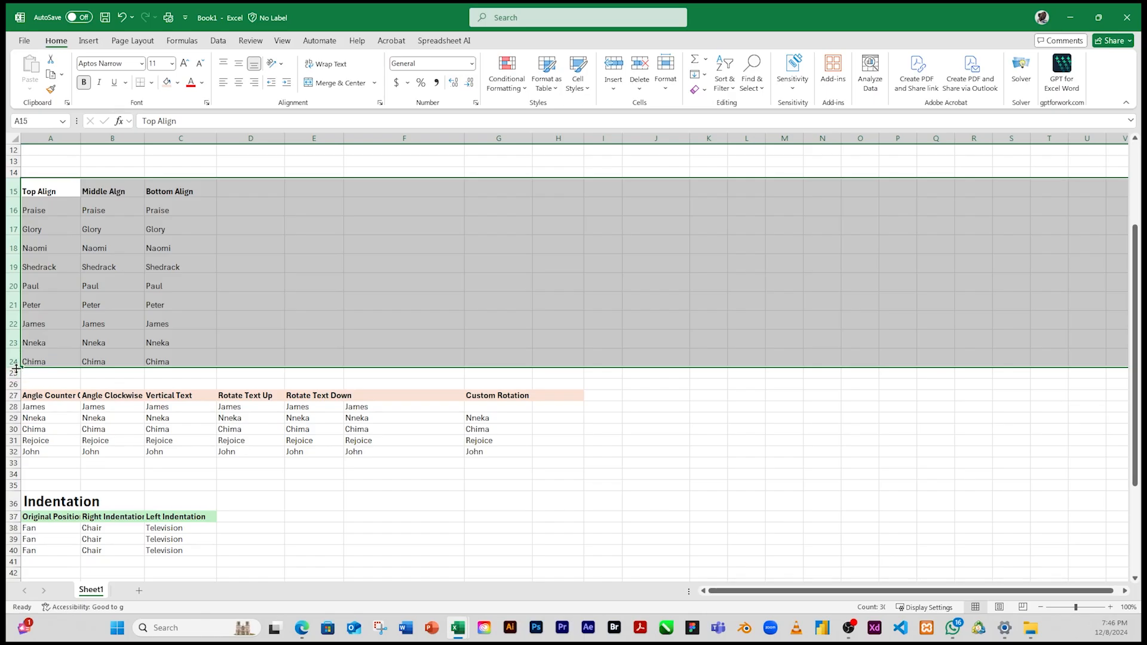
{"action": "left_click_drag", "start_coordinate": [13, 368], "coordinate": [13, 382]}
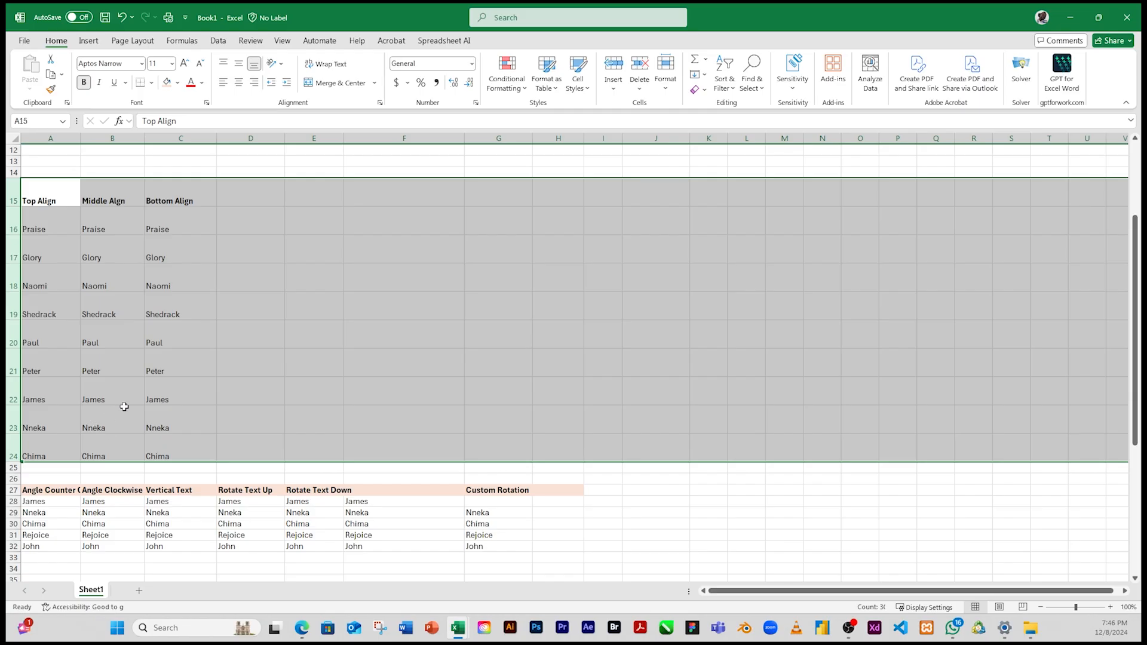
{"action": "left_click", "coordinate": [126, 346]}
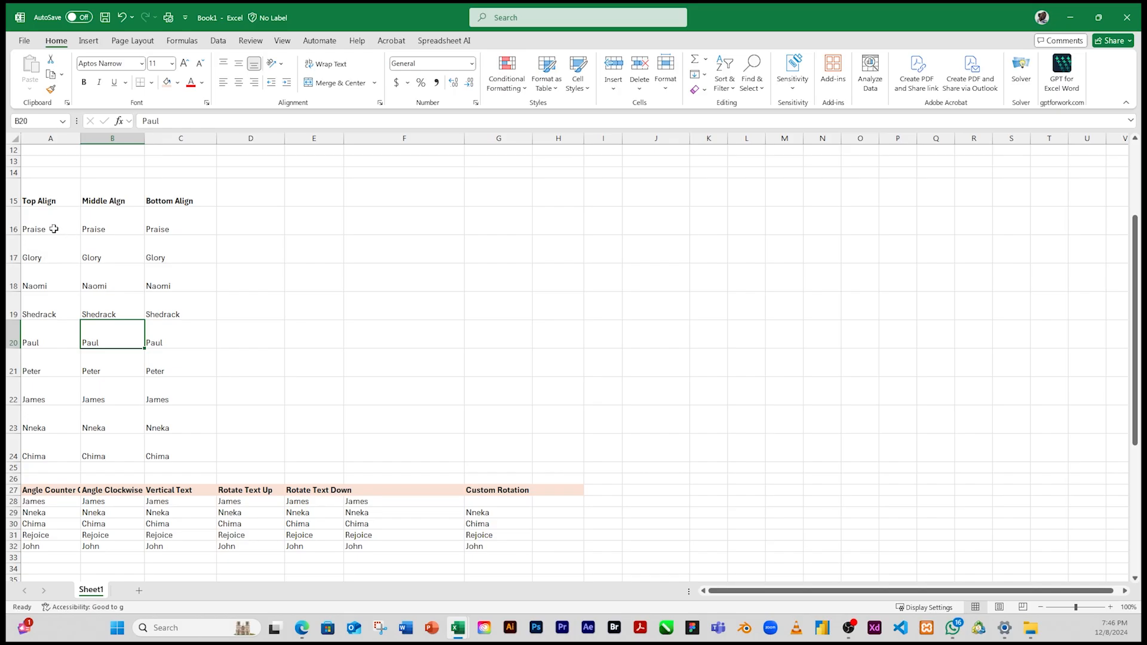
Step: Check which vertical alignment is applied to the names in A16:C24
{"action": "left_click_drag", "start_coordinate": [54, 222], "coordinate": [154, 449]}
{"action": "left_click", "coordinate": [51, 258]}
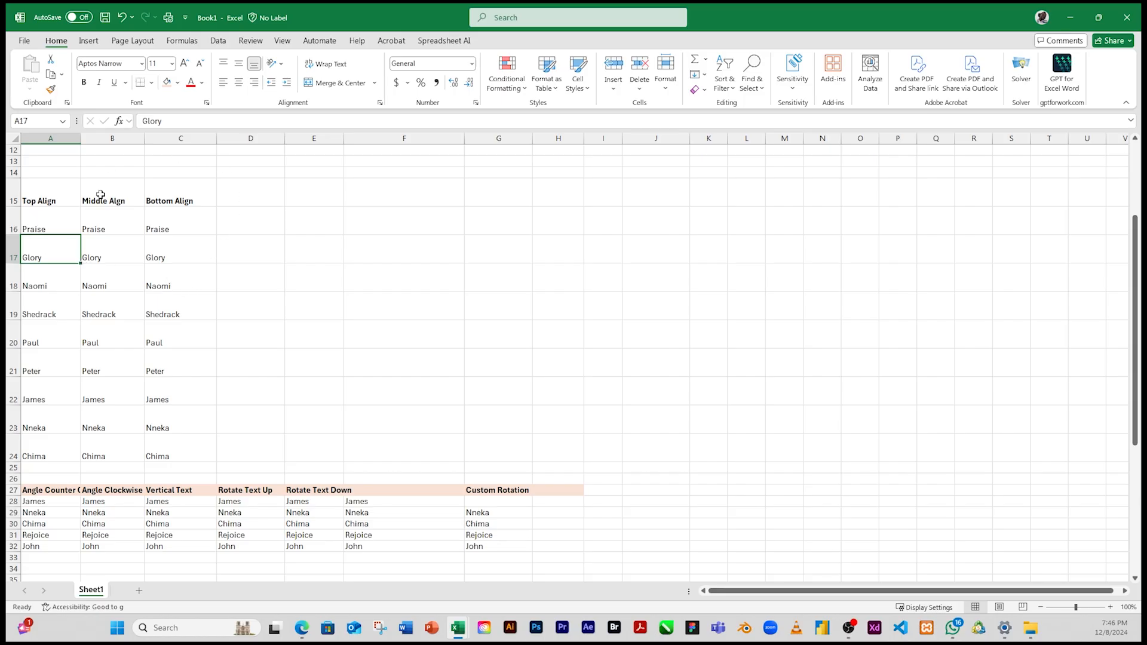
{"action": "left_click", "coordinate": [48, 223]}
{"action": "left_click_drag", "start_coordinate": [48, 222], "coordinate": [156, 445]}
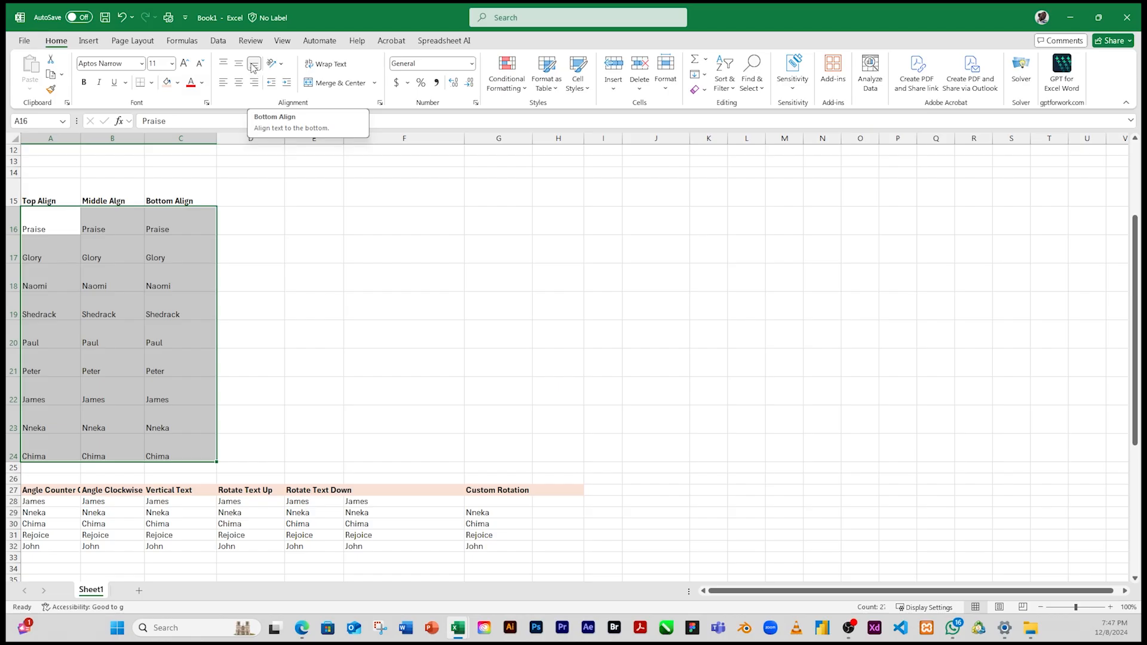
{"action": "left_click", "coordinate": [130, 268]}
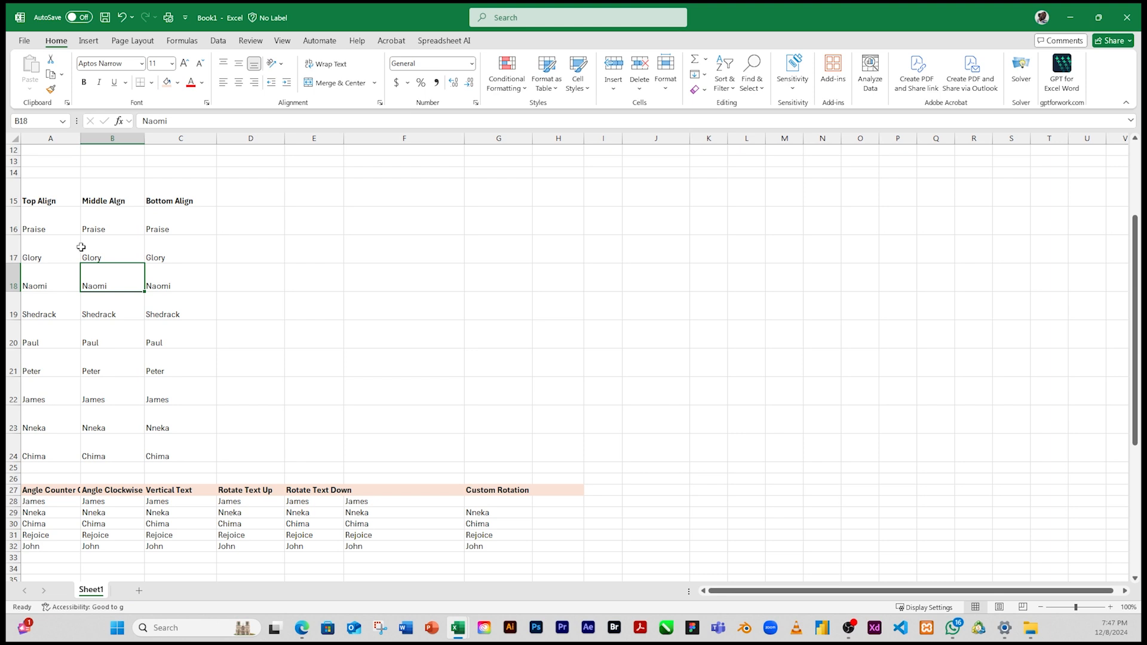
Step: Apply Top Align to the names in A16:A24 under the Top Align heading
{"action": "left_click_drag", "start_coordinate": [47, 222], "coordinate": [58, 446]}
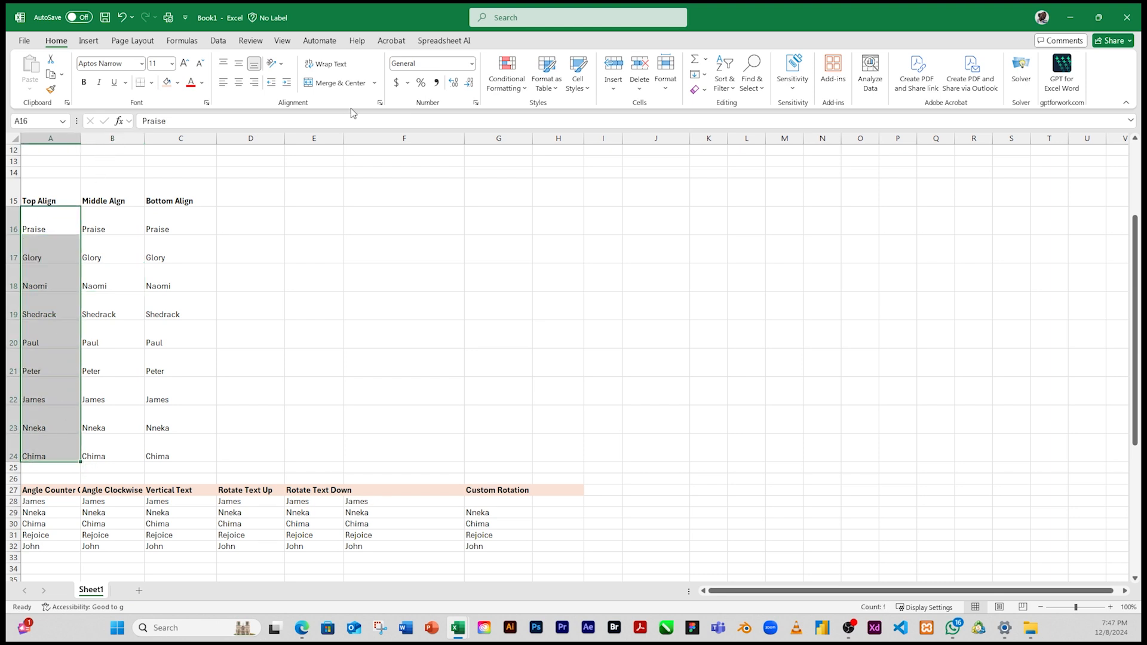
{"action": "left_click", "coordinate": [223, 64]}
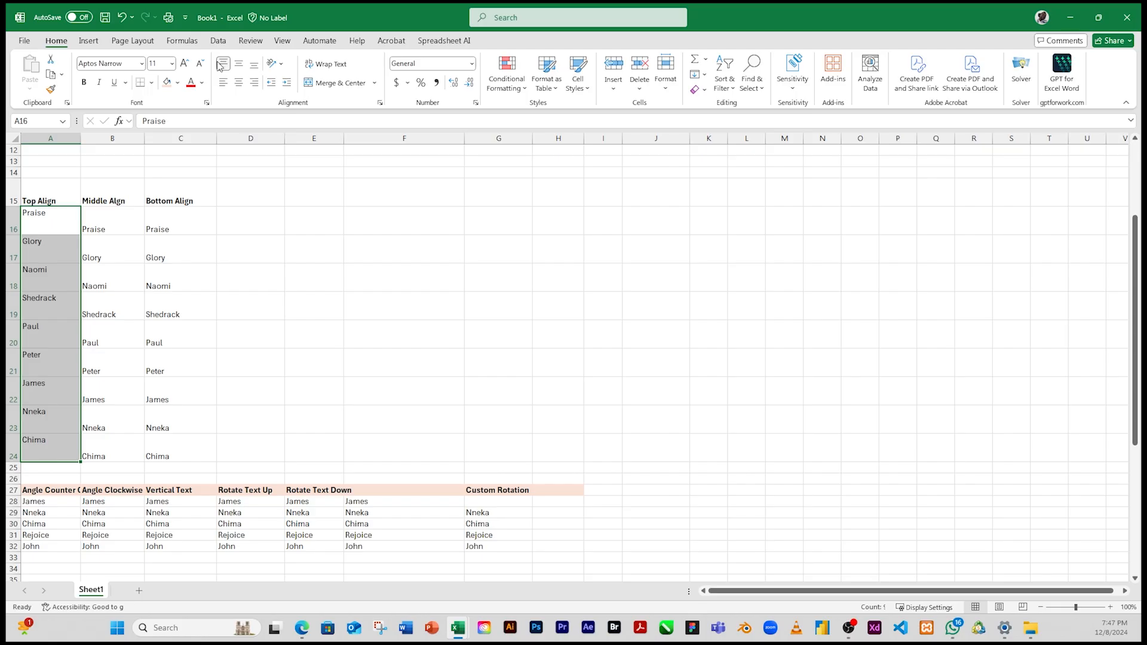
{"action": "left_click", "coordinate": [46, 338]}
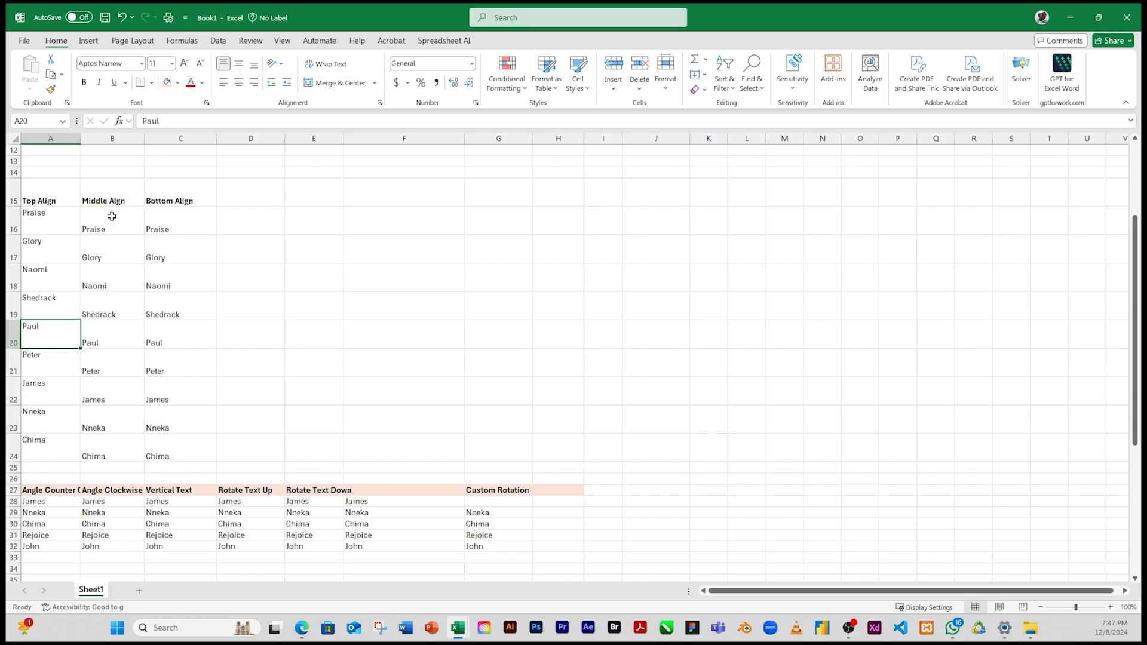
Step: Apply Middle Align to the names in B16:B24 in the second column of the vertical alignment table
{"action": "left_click_drag", "start_coordinate": [111, 216], "coordinate": [116, 449]}
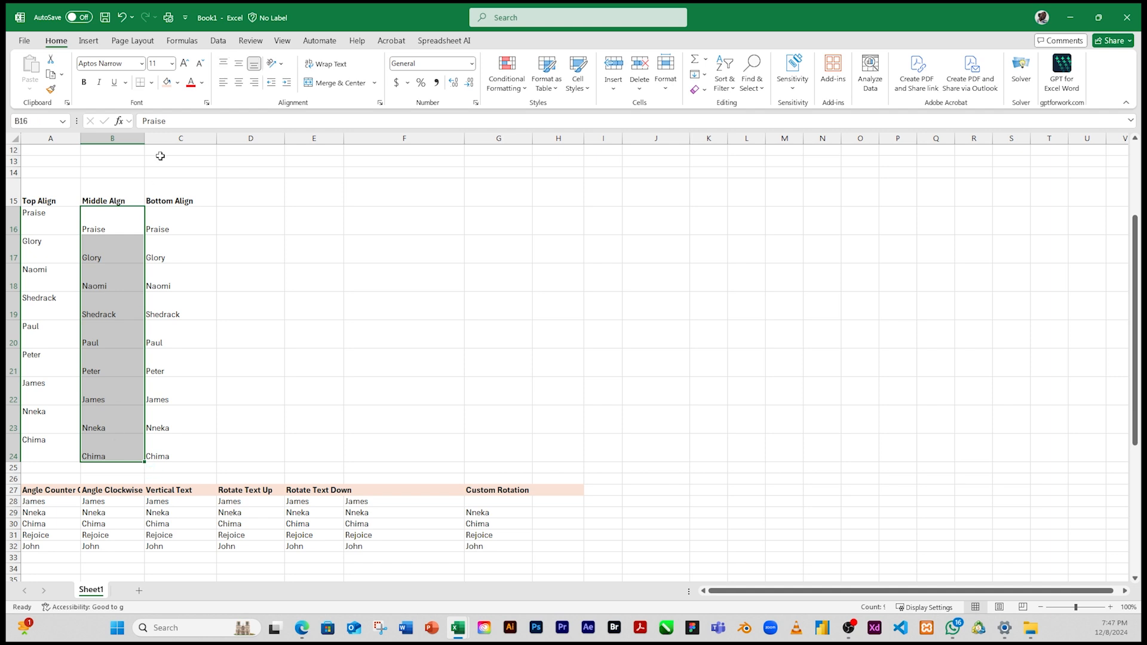
{"action": "left_click", "coordinate": [239, 65]}
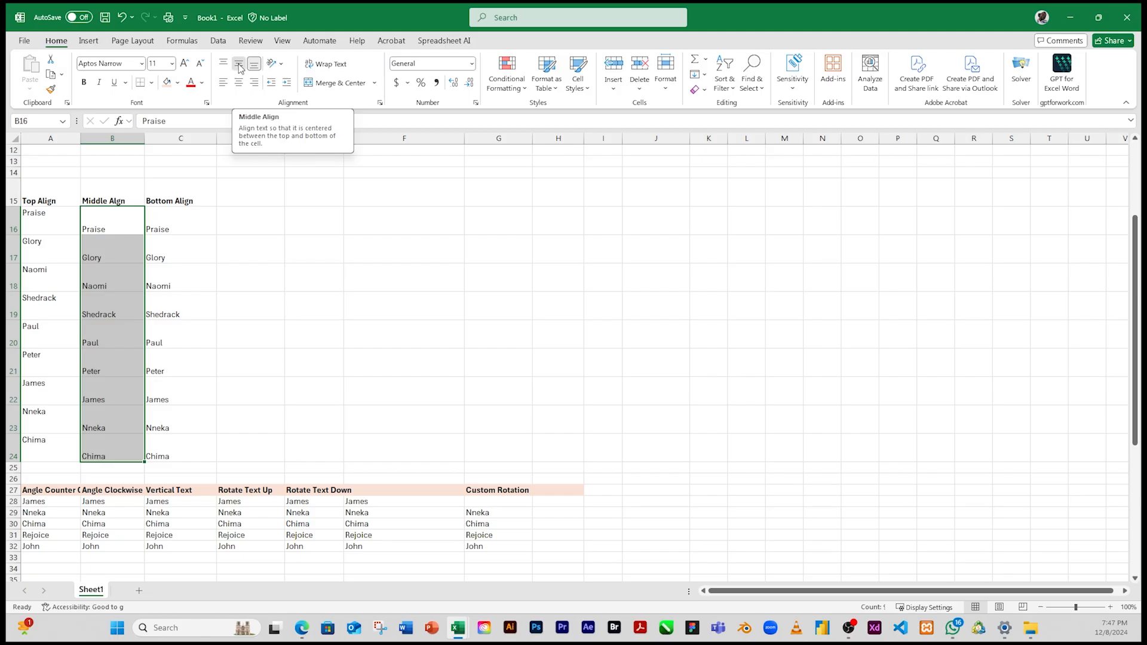
{"action": "left_click", "coordinate": [111, 247]}
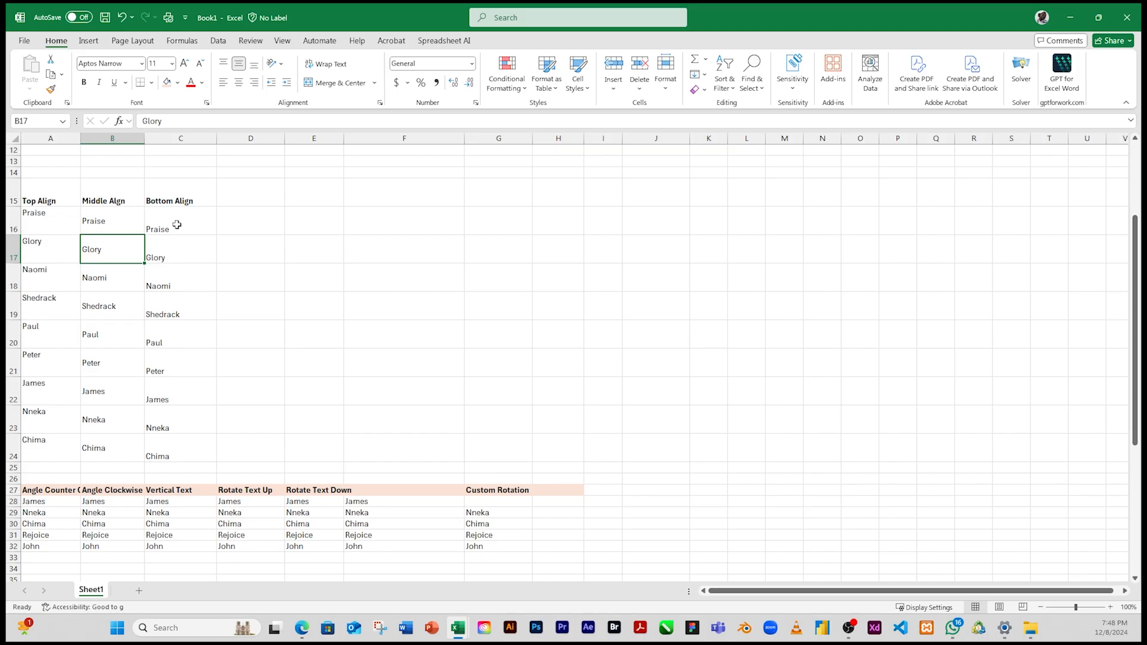
Step: Review the bottom alignment of C16:C24 and compare the three vertical alignments across A15:C24
{"action": "left_click_drag", "start_coordinate": [177, 221], "coordinate": [189, 445]}
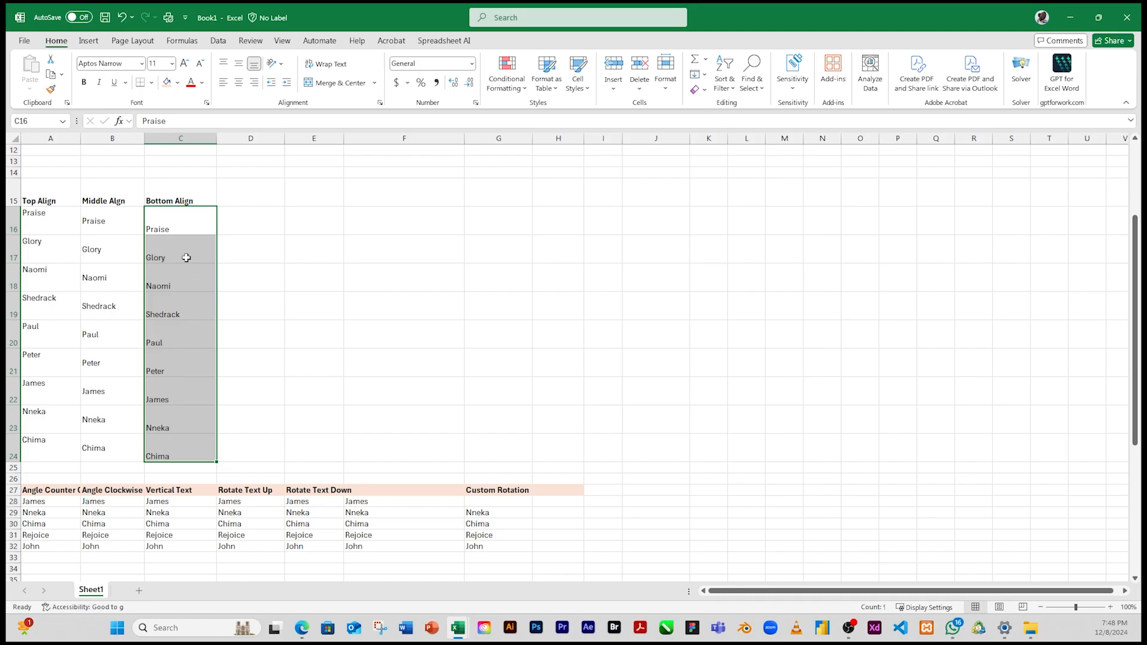
{"action": "left_click", "coordinate": [182, 284]}
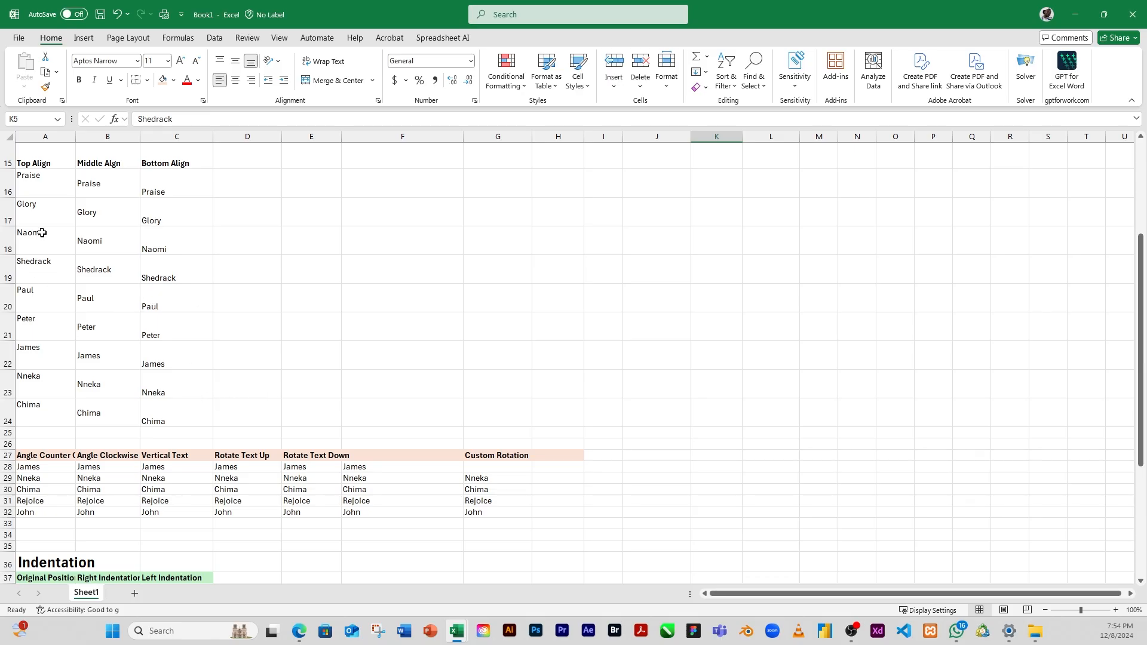
{"action": "left_click_drag", "start_coordinate": [30, 164], "coordinate": [172, 415]}
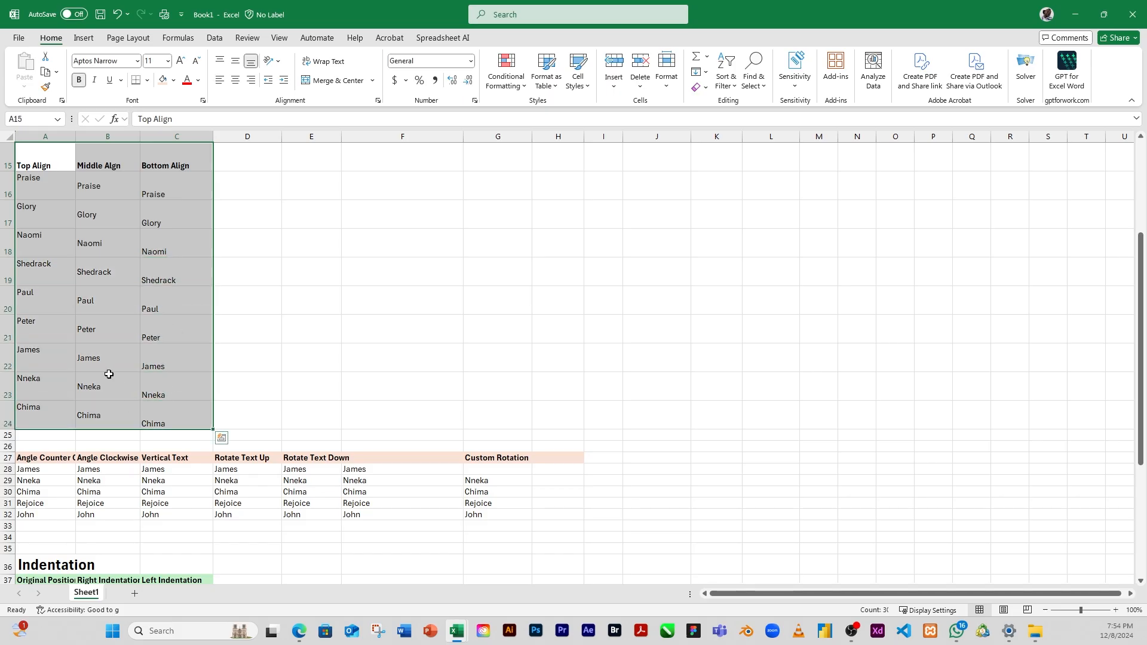
Step: Copy the horizontal alignment table in A2:C11 and paste it at G15 beside the vertical alignment table
{"action": "scroll", "coordinate": [111, 377], "scroll_direction": "up", "scroll_amount": 5}
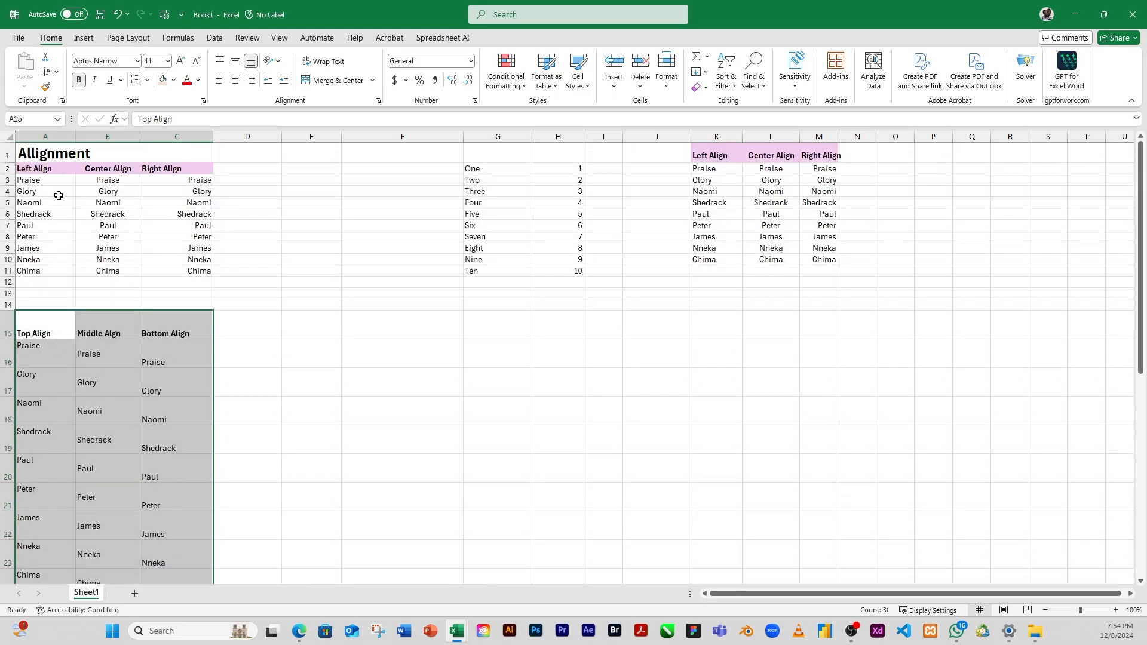
{"action": "left_click_drag", "start_coordinate": [21, 164], "coordinate": [182, 274]}
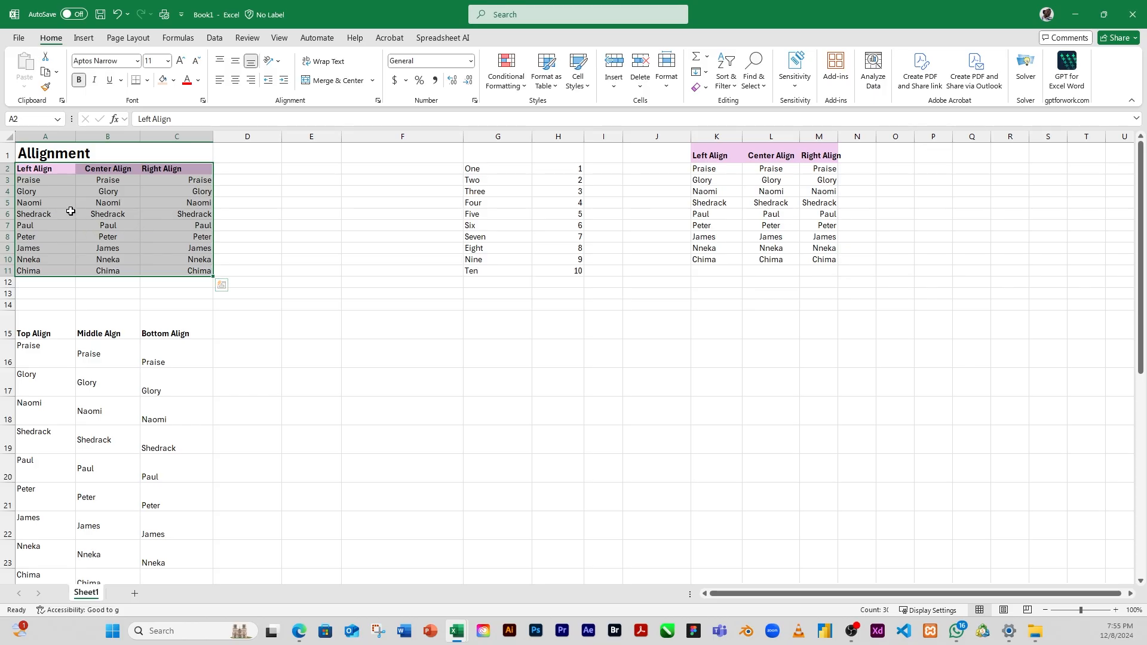
{"action": "key", "text": "ctrl+q"}
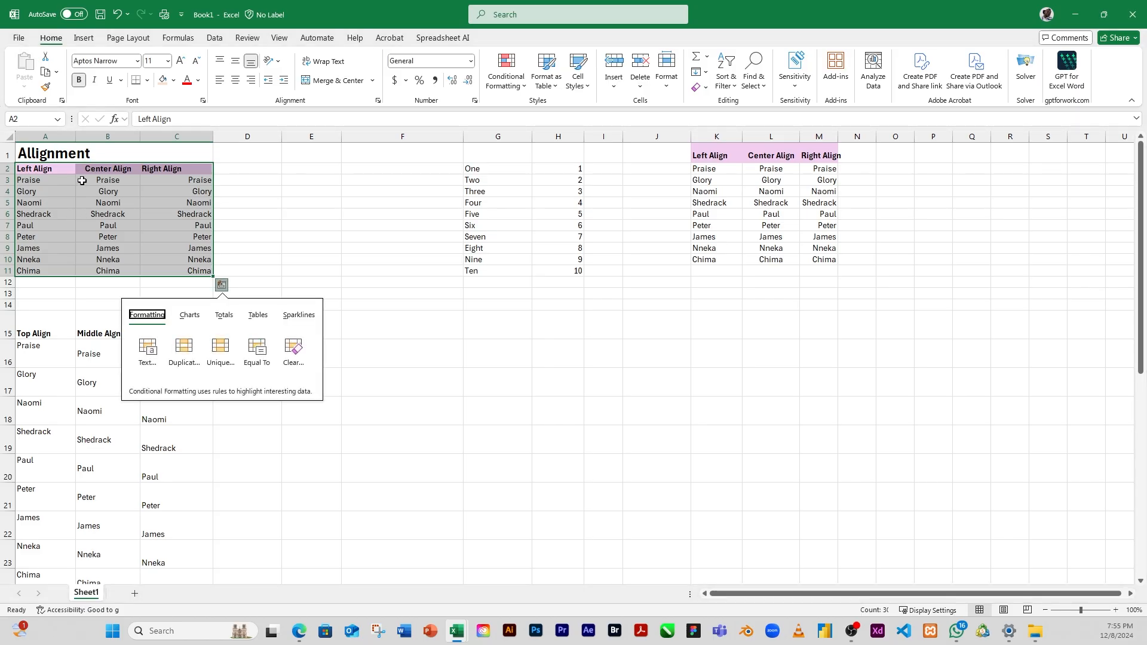
{"action": "left_click", "coordinate": [64, 190]}
{"action": "left_click_drag", "start_coordinate": [31, 171], "coordinate": [197, 270]}
{"action": "left_click", "coordinate": [46, 71]}
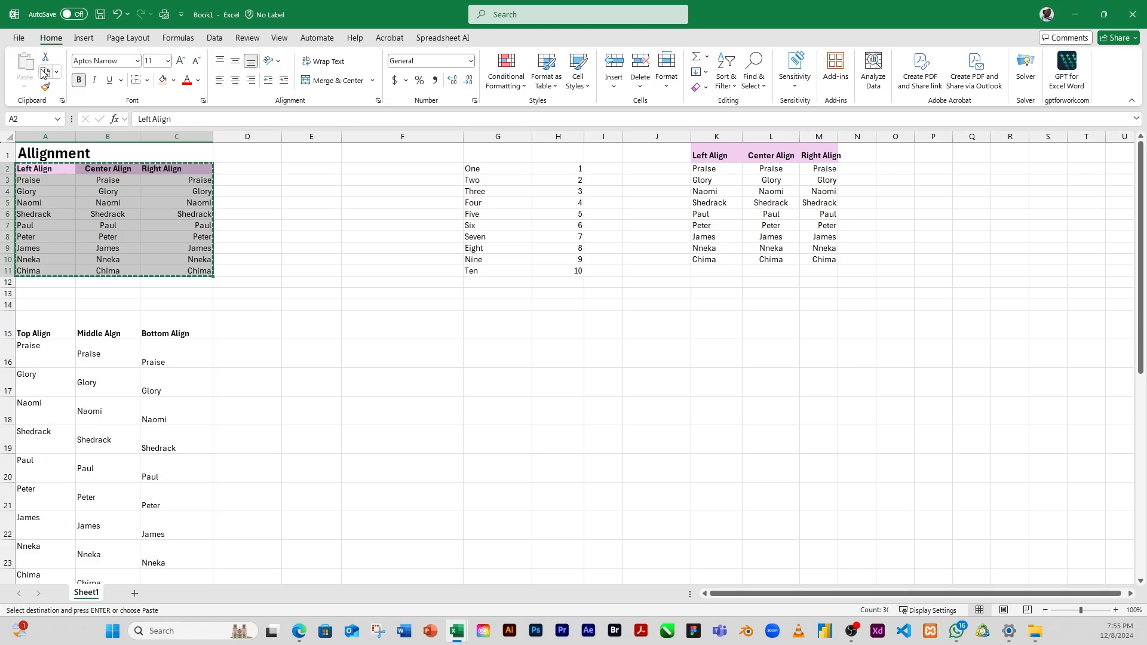
{"action": "left_click", "coordinate": [481, 329]}
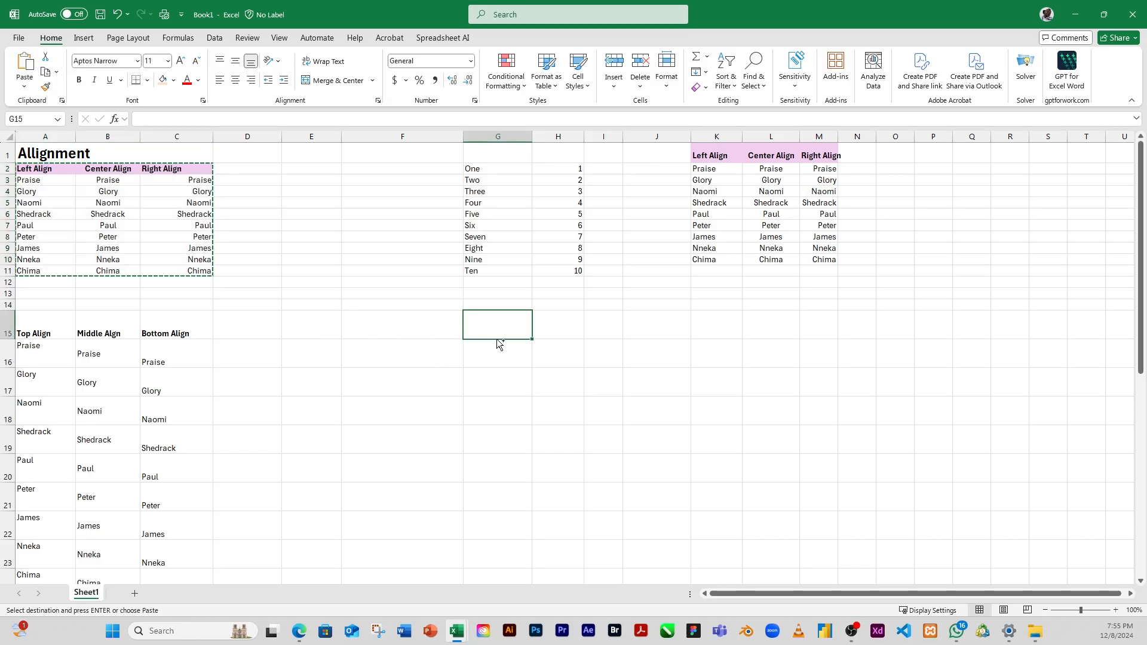
{"action": "key", "text": "ctrl+v"}
{"action": "left_click", "coordinate": [594, 377]}
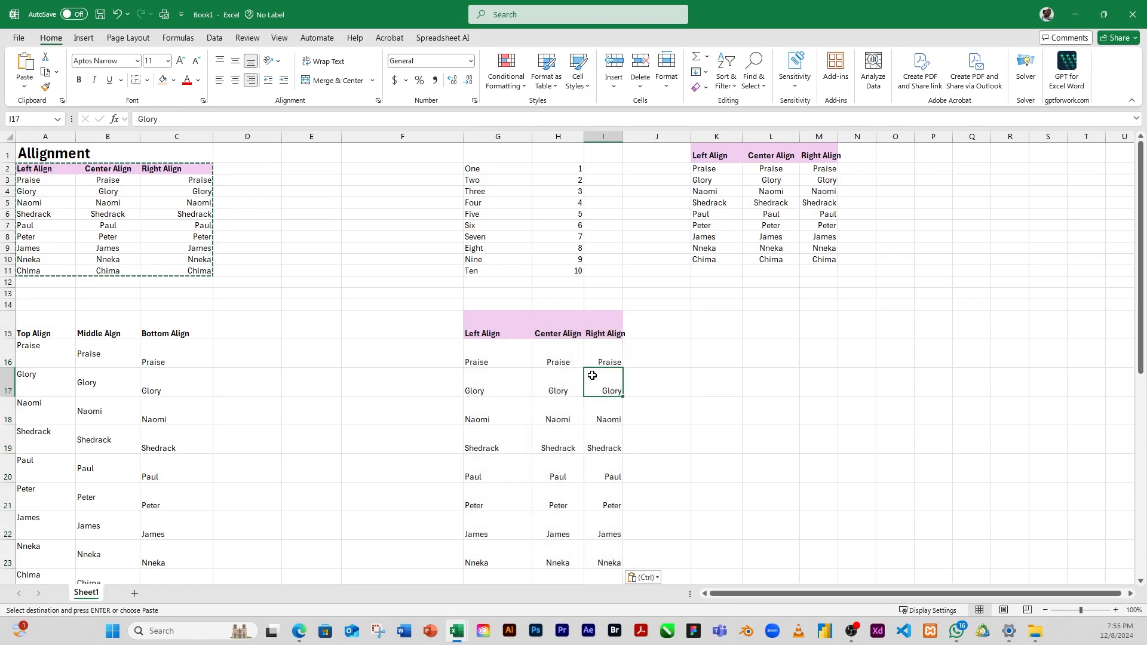
Step: Center the names in G16:G24 horizontally under the pasted Left Align heading
{"action": "left_click", "coordinate": [550, 411]}
{"action": "scroll", "coordinate": [550, 409], "scroll_direction": "down", "scroll_amount": 3}
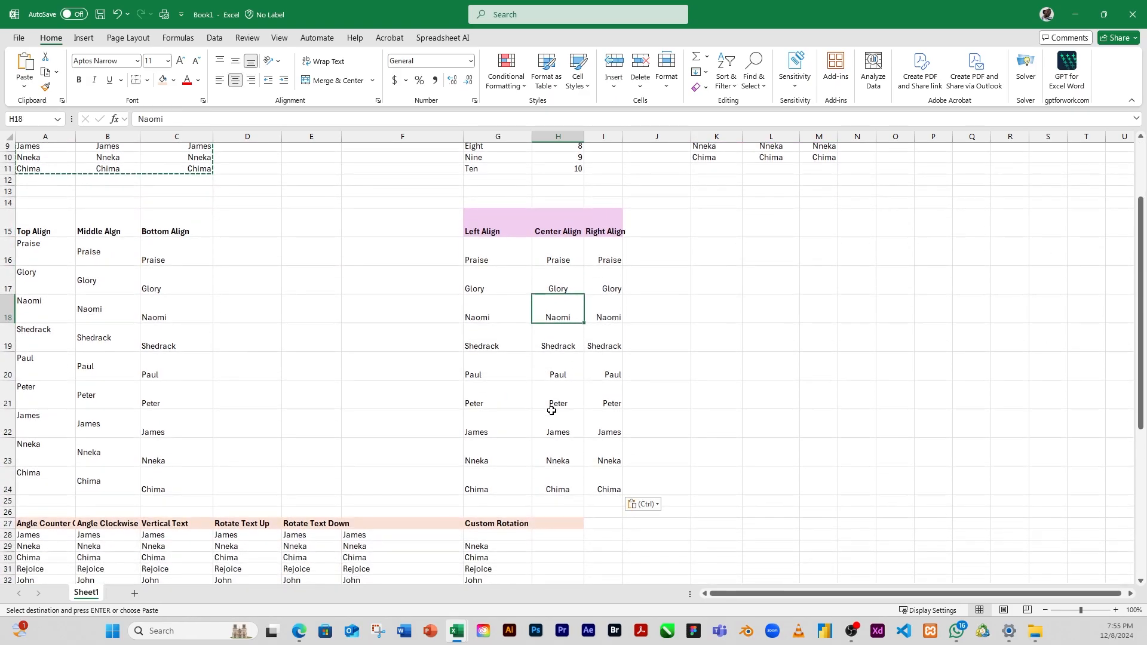
{"action": "left_click", "coordinate": [474, 259]}
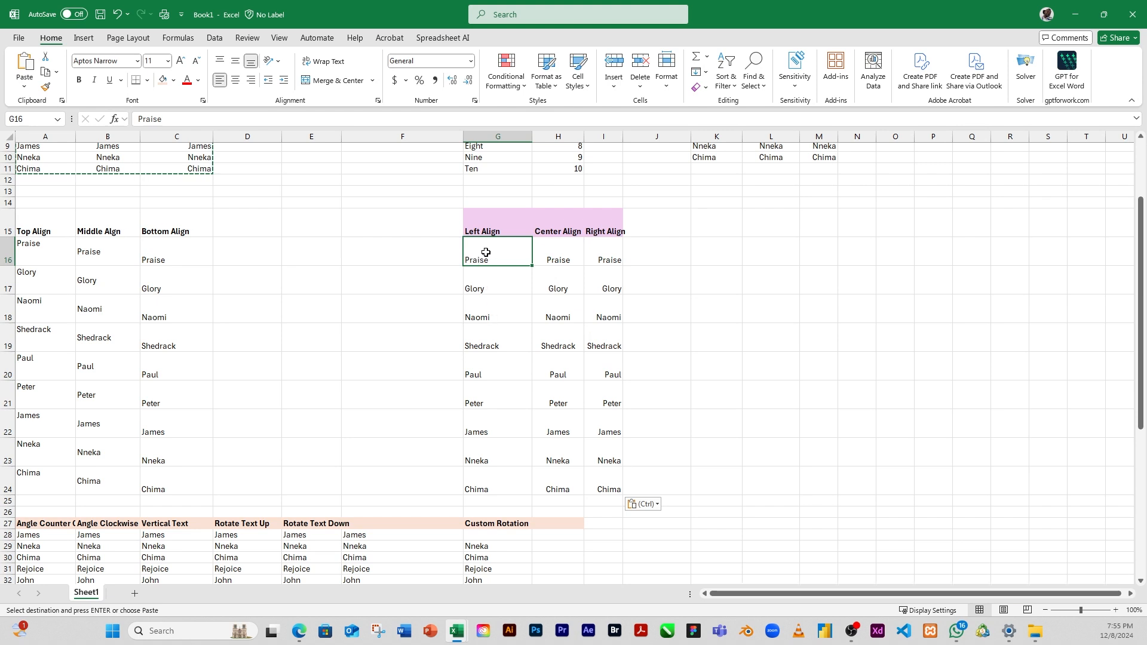
{"action": "left_click_drag", "start_coordinate": [487, 261], "coordinate": [484, 483]}
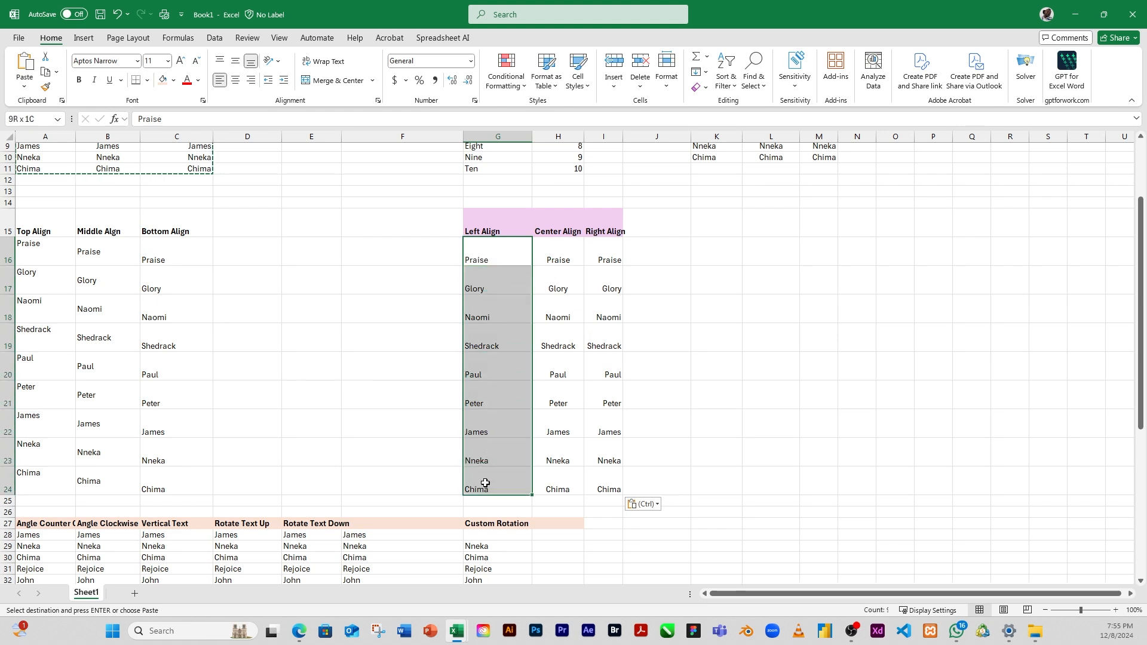
{"action": "left_click_drag", "start_coordinate": [485, 482], "coordinate": [485, 483]}
{"action": "left_click", "coordinate": [235, 84]}
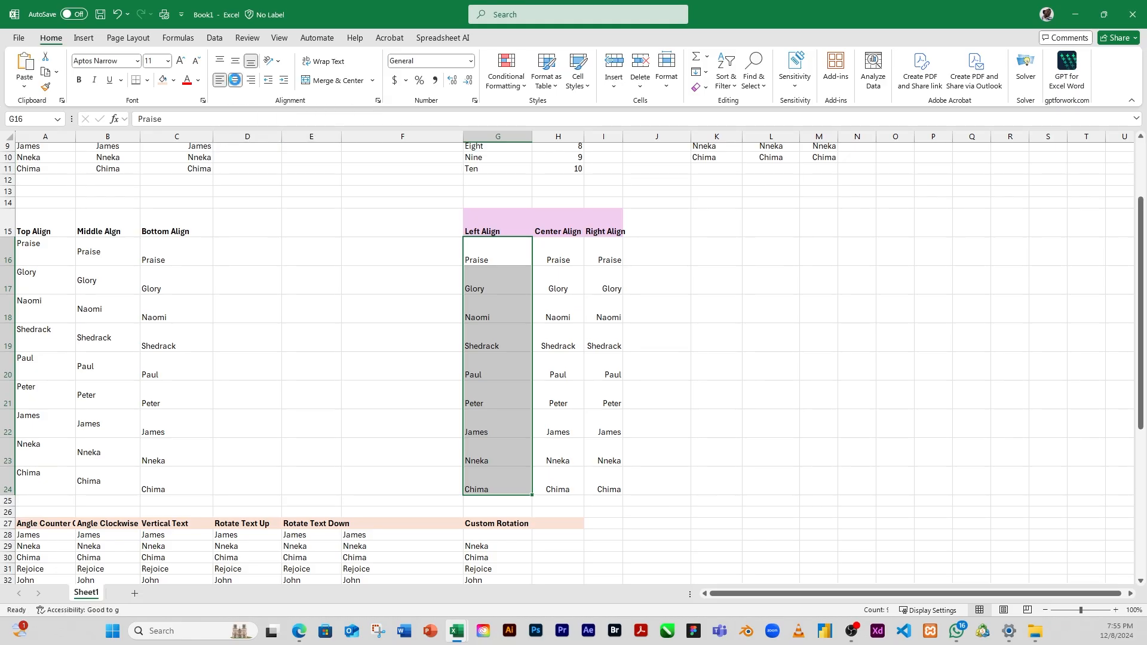
{"action": "left_click", "coordinate": [498, 291]}
{"action": "left_click_drag", "start_coordinate": [498, 255], "coordinate": [510, 485]}
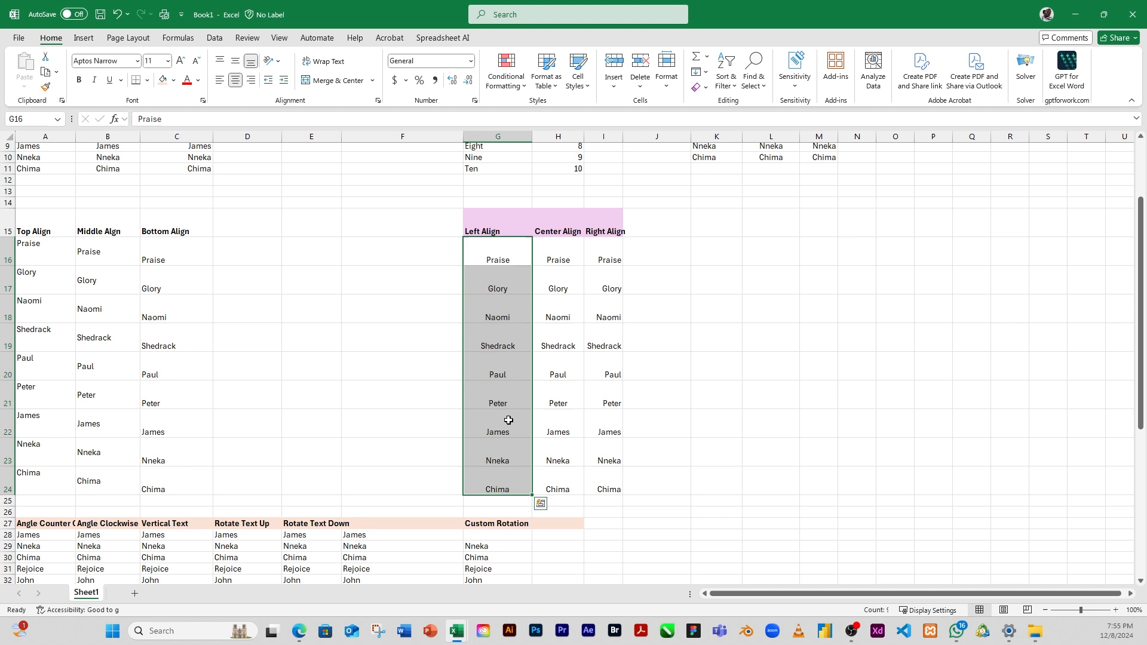
Step: Apply Middle Align to the names in H16:H24 and I16:I24 of the pasted table
{"action": "left_click_drag", "start_coordinate": [558, 260], "coordinate": [575, 490]}
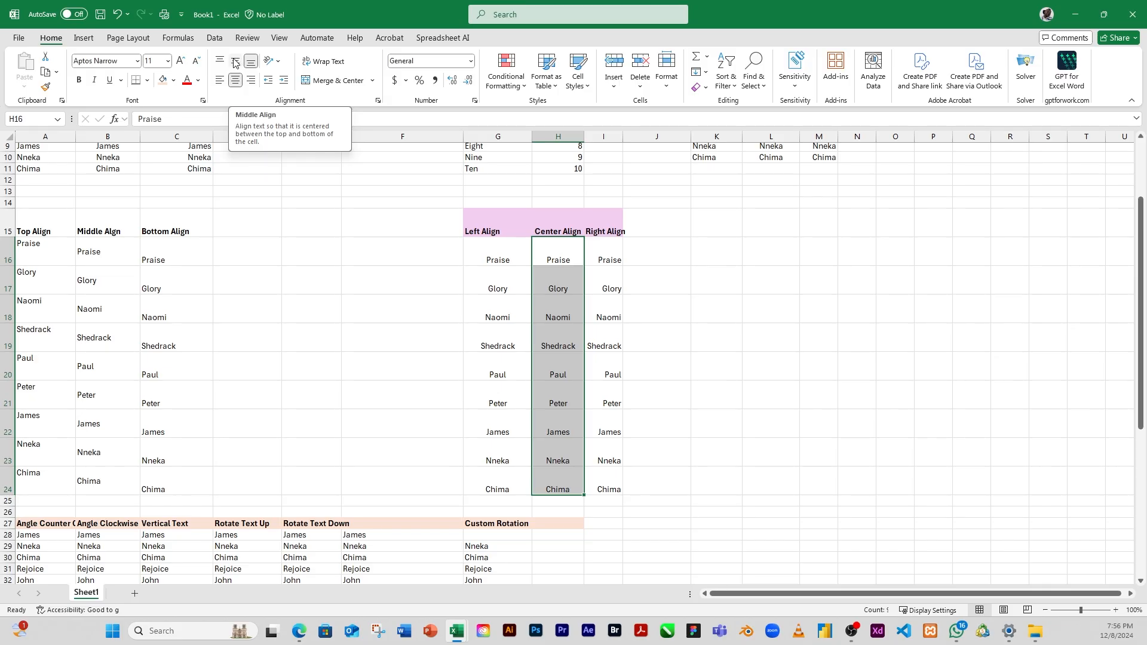
{"action": "left_click", "coordinate": [235, 62]}
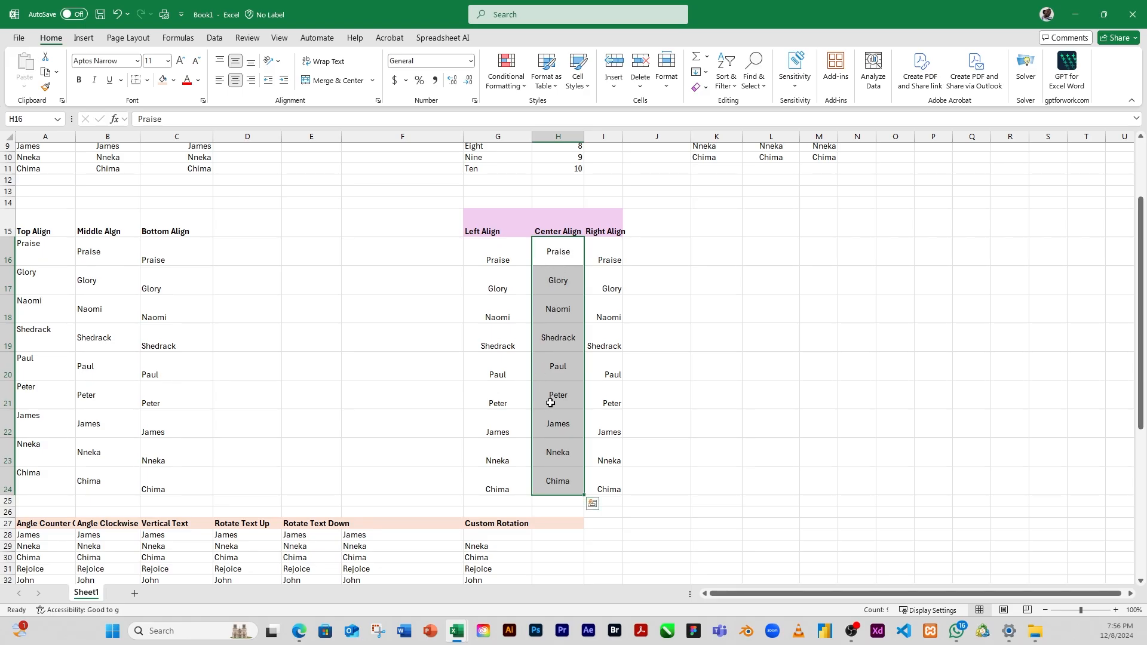
{"action": "left_click", "coordinate": [612, 288]}
{"action": "left_click_drag", "start_coordinate": [607, 256], "coordinate": [611, 476]}
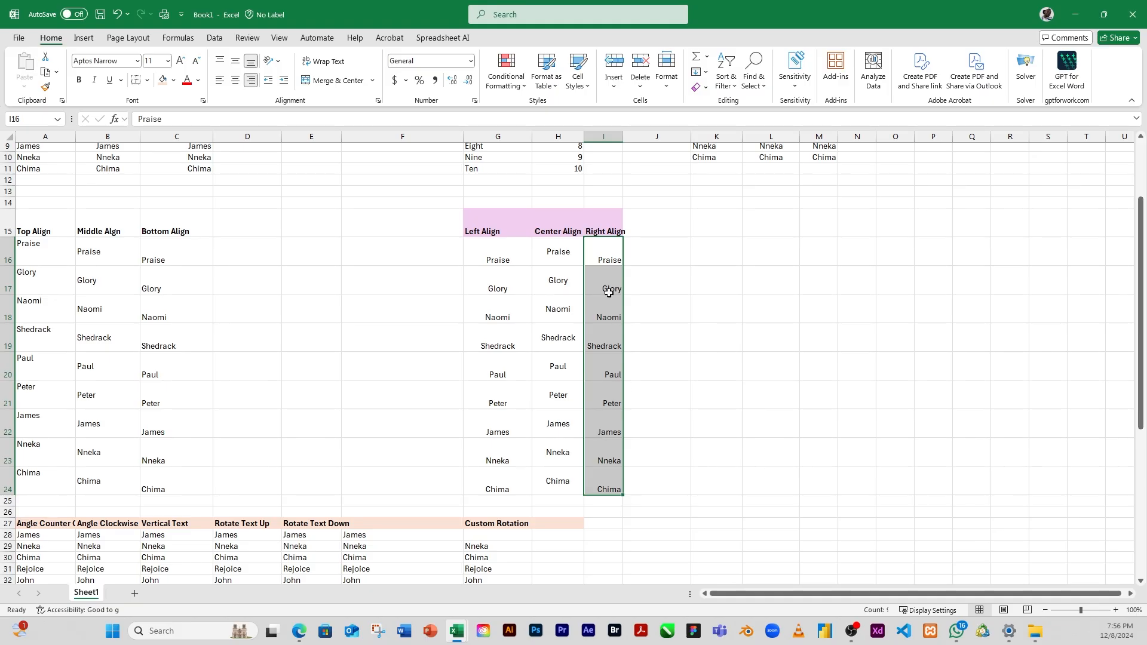
{"action": "left_click", "coordinate": [235, 64]}
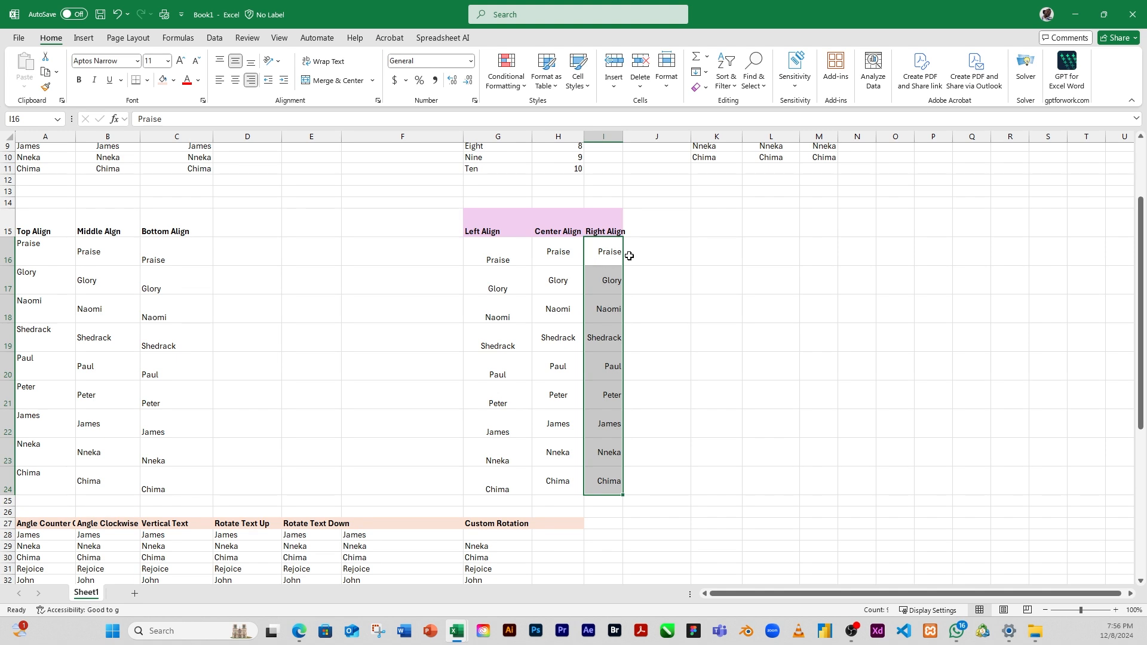
{"action": "left_click", "coordinate": [607, 283]}
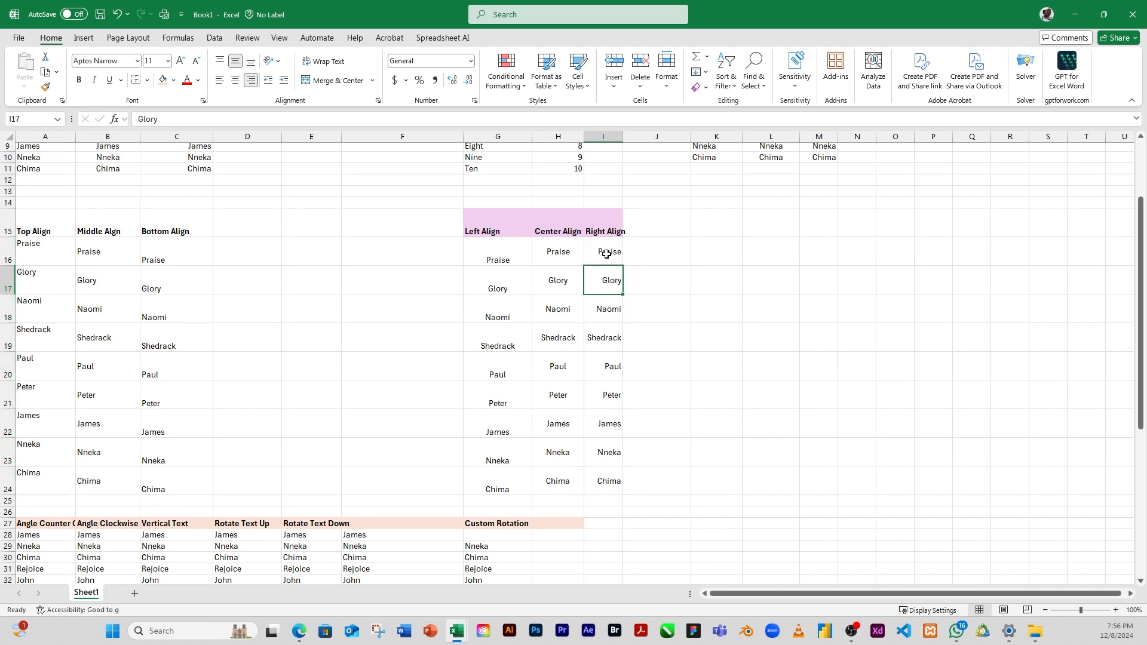
{"action": "left_click", "coordinate": [611, 254]}
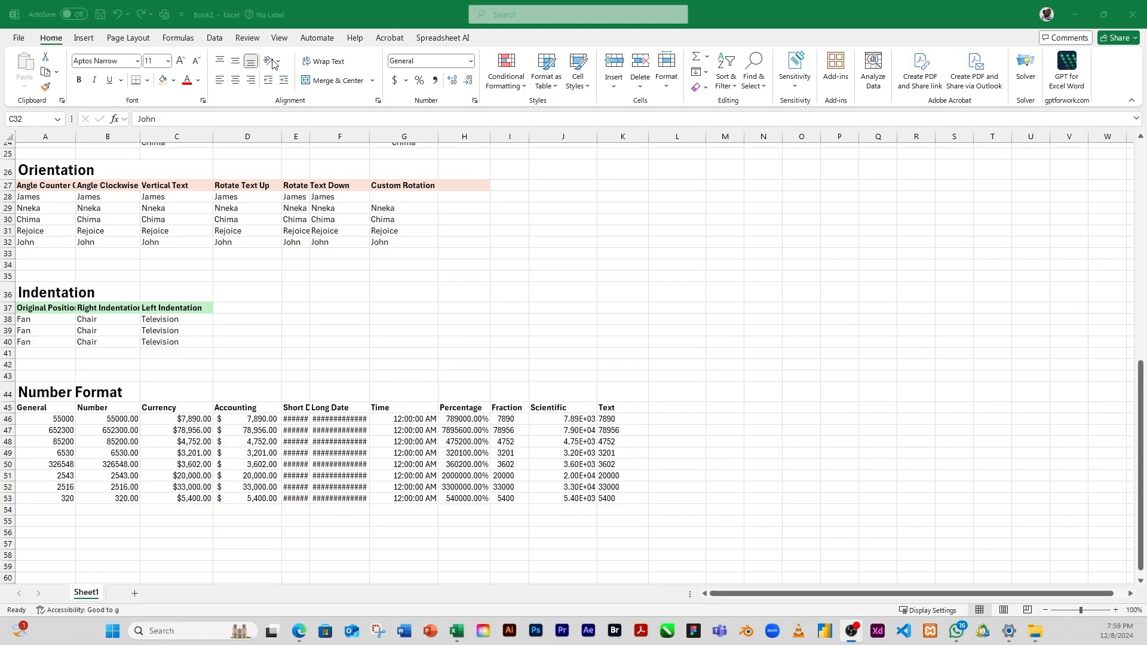
Step: Review the available text orientation options against the Orientation table headings in A27:G27
{"action": "left_click", "coordinate": [105, 209]}
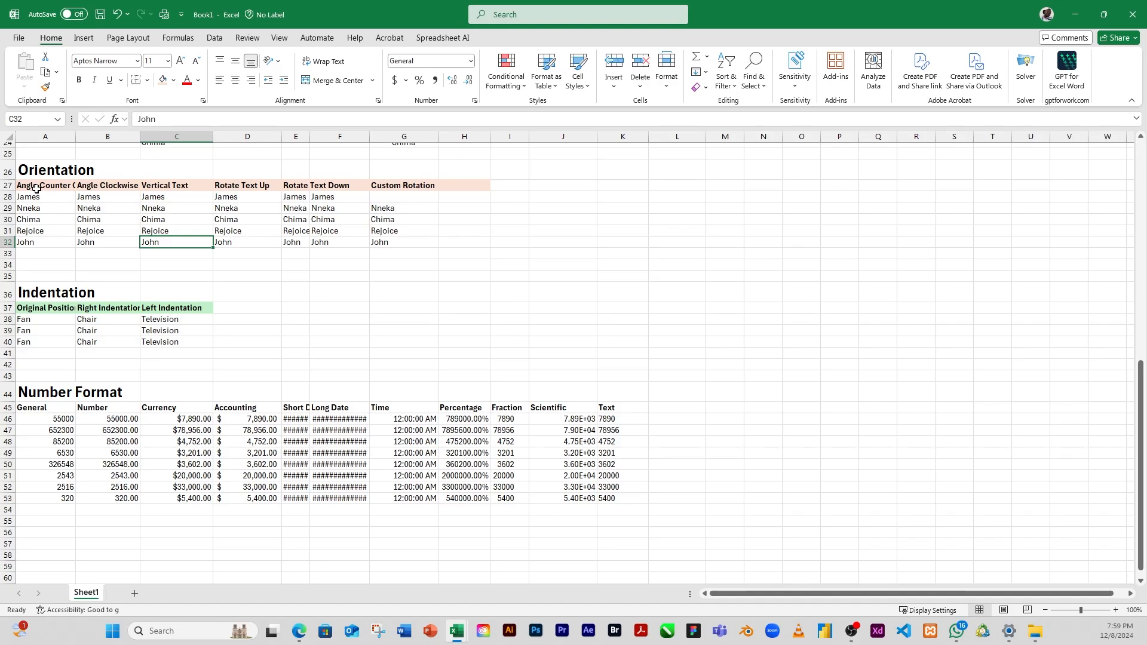
{"action": "left_click_drag", "start_coordinate": [34, 187], "coordinate": [428, 187]}
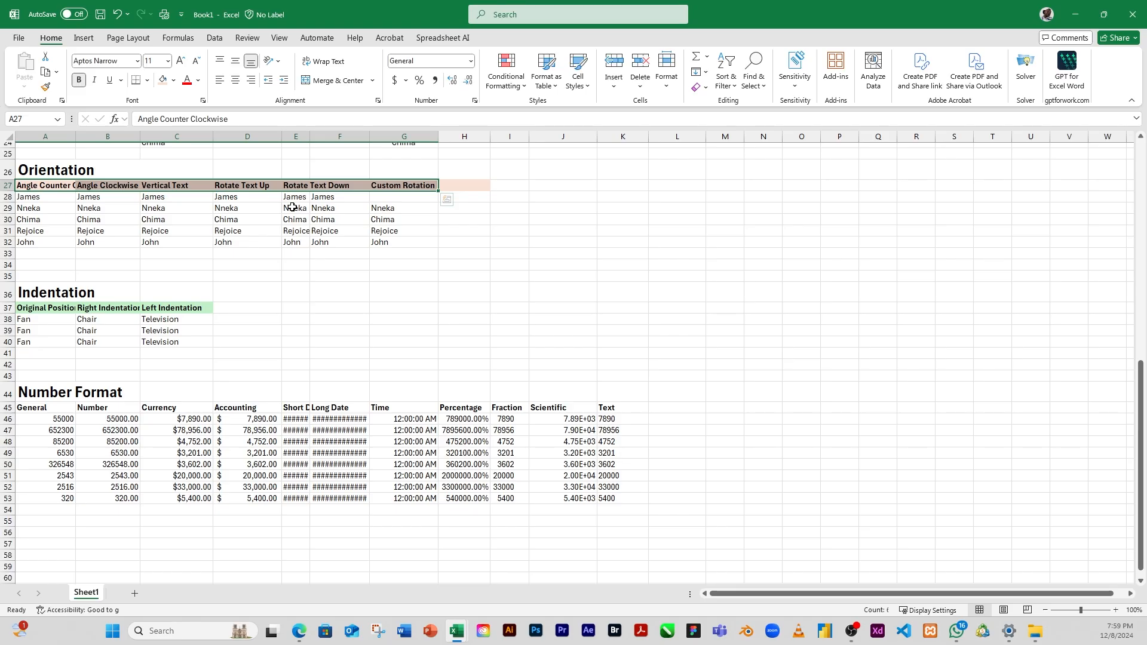
{"action": "left_click", "coordinate": [278, 61]}
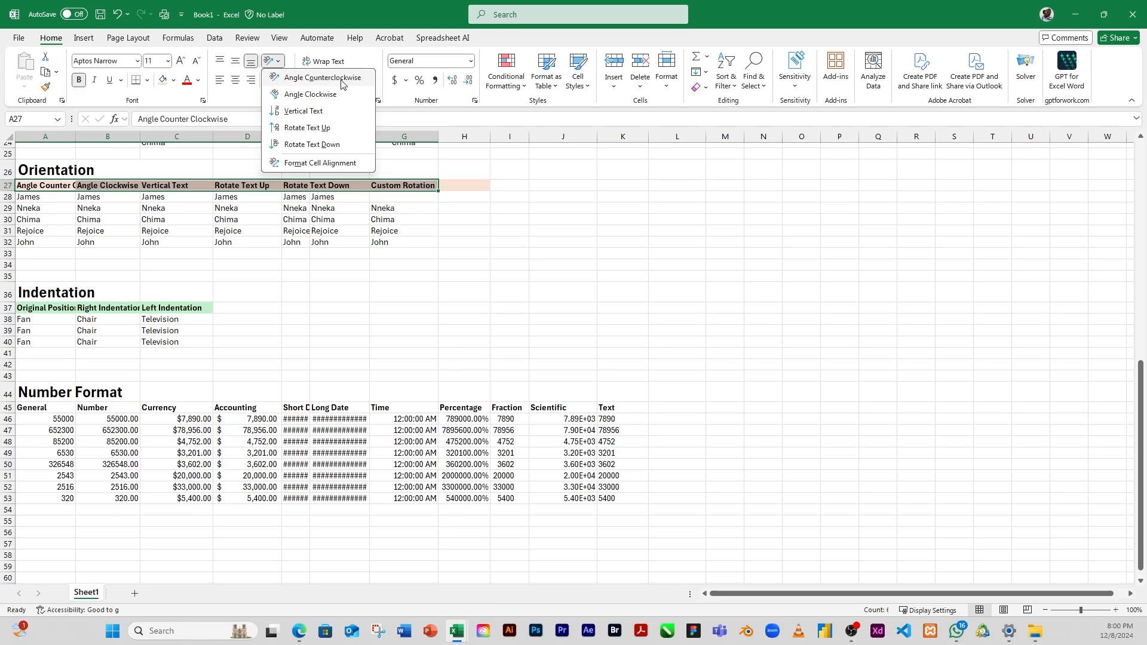
{"action": "left_click", "coordinate": [445, 197]}
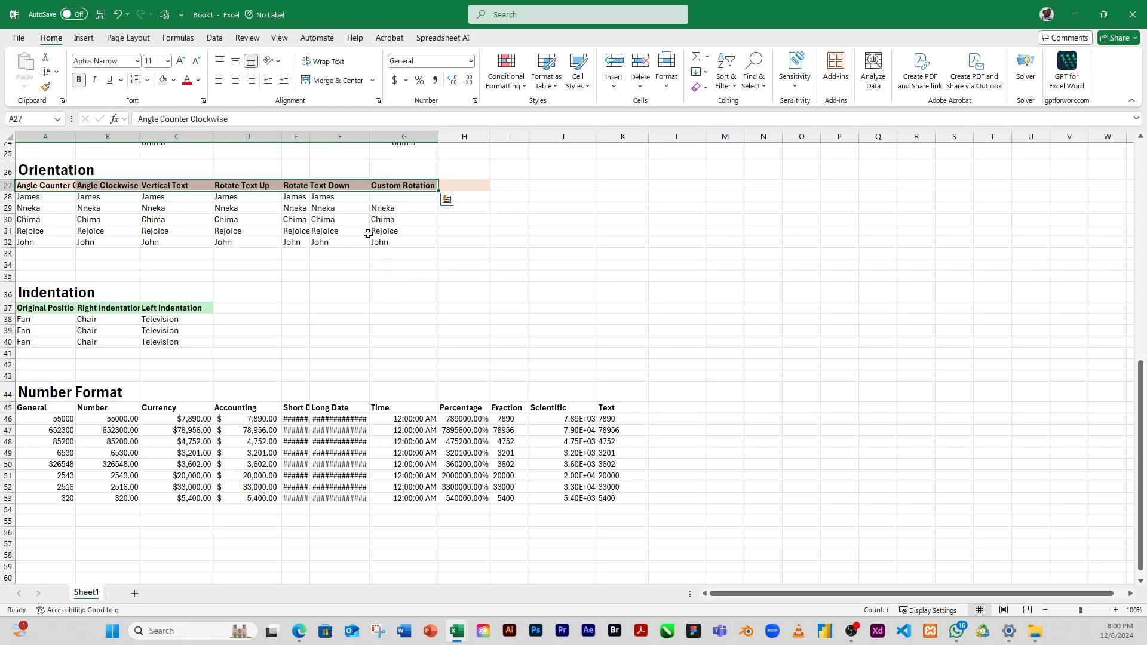
{"action": "left_click", "coordinate": [251, 234]}
Step: Apply the Angle Counterclockwise orientation to A27:A32, the first column of the Orientation table
{"action": "left_click_drag", "start_coordinate": [37, 186], "coordinate": [35, 243]}
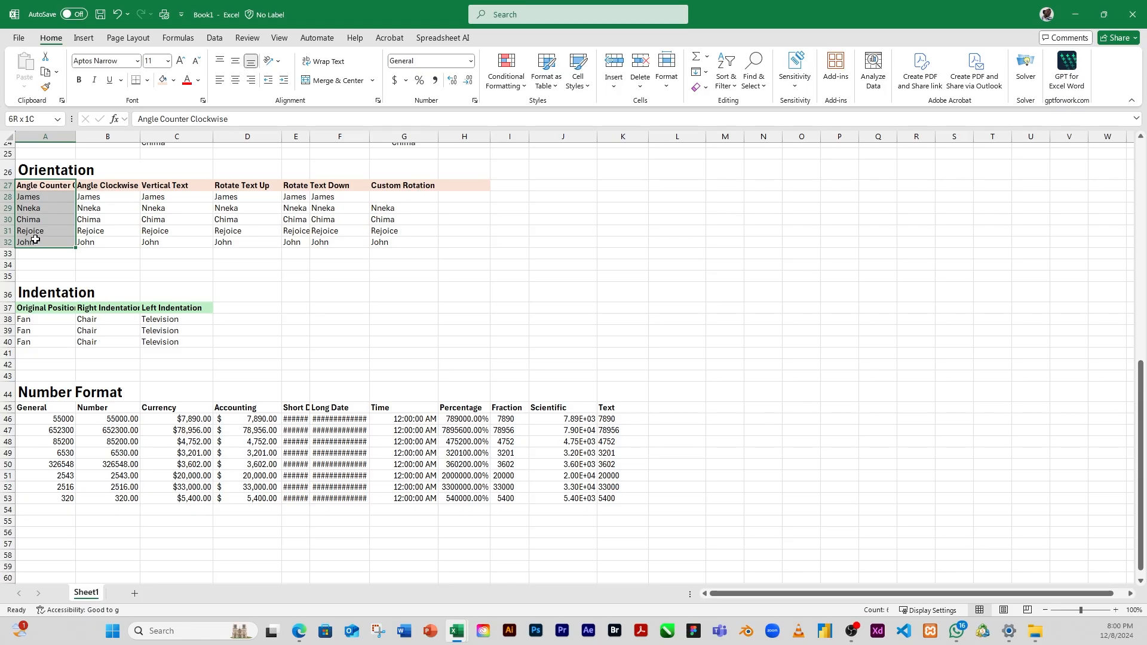
{"action": "left_click_drag", "start_coordinate": [36, 239], "coordinate": [35, 240]}
{"action": "left_click", "coordinate": [273, 60]}
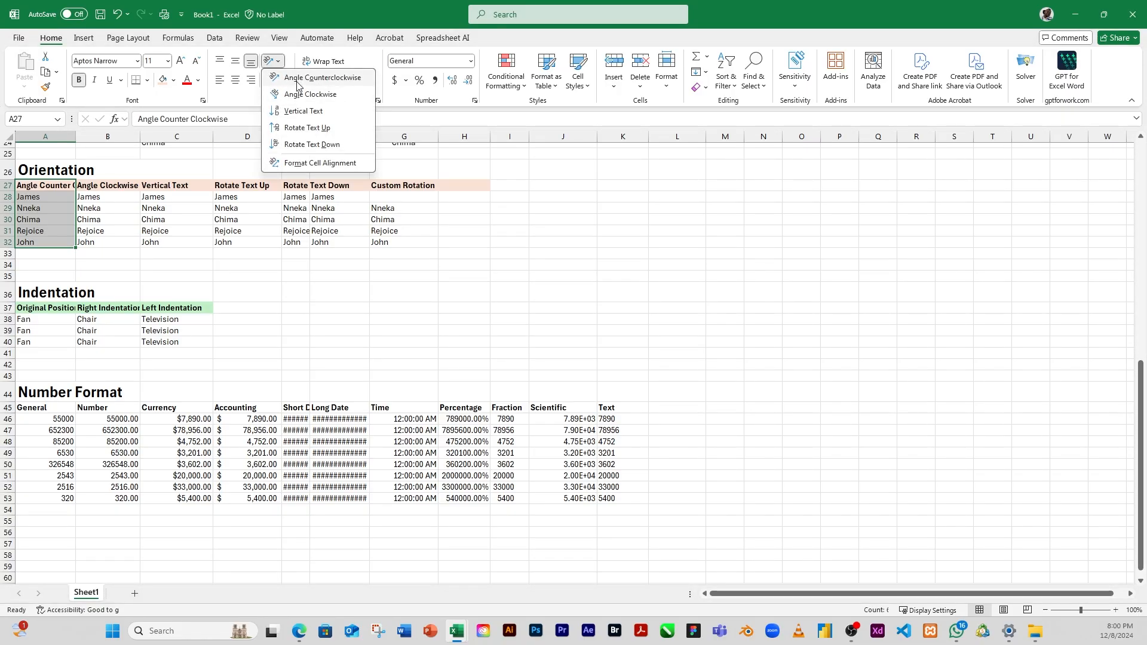
{"action": "left_click", "coordinate": [297, 84]}
{"action": "left_click_drag", "start_coordinate": [41, 230], "coordinate": [46, 371]}
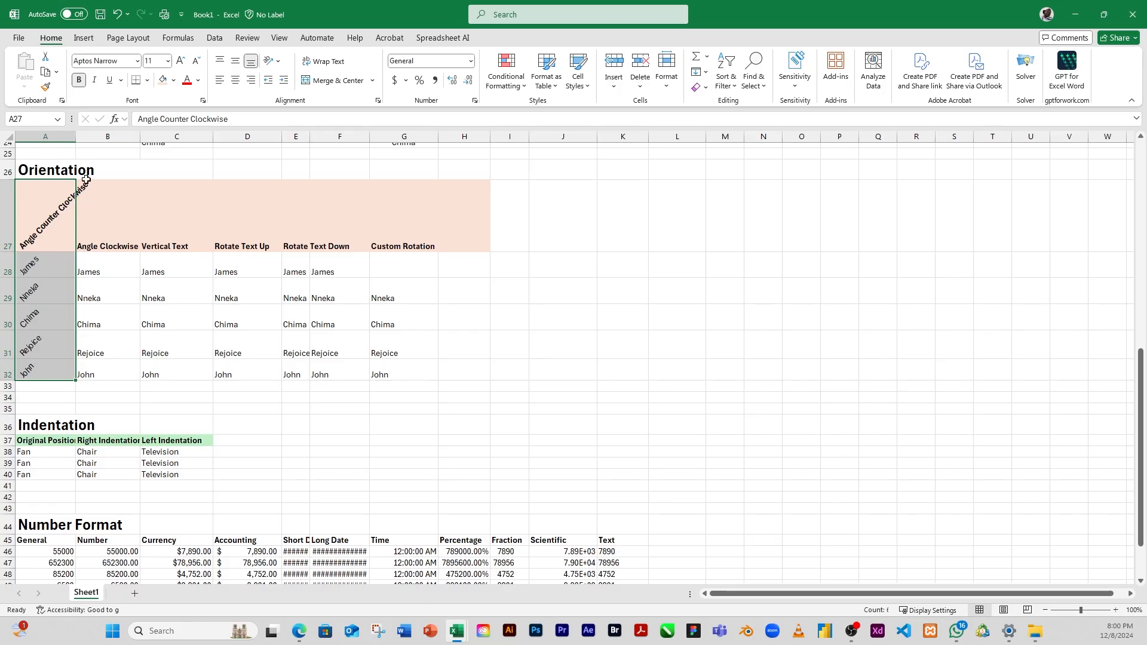
Step: Apply the Angle Clockwise orientation to the heading and names in B27:B32
{"action": "left_click_drag", "start_coordinate": [111, 224], "coordinate": [116, 374]}
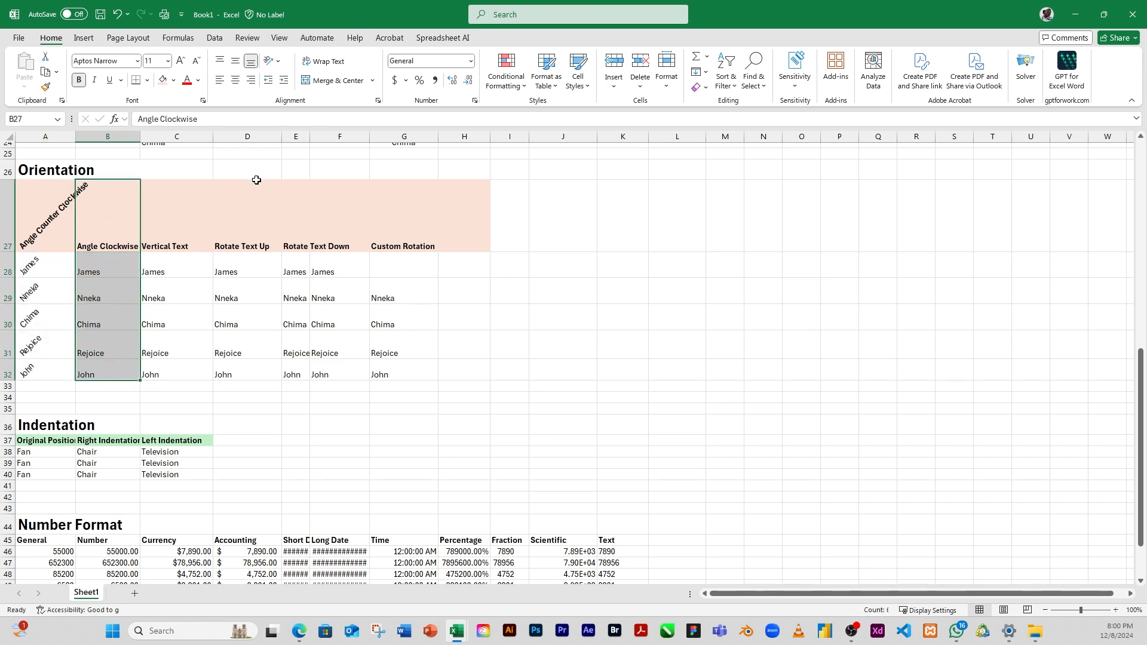
{"action": "left_click", "coordinate": [270, 61]}
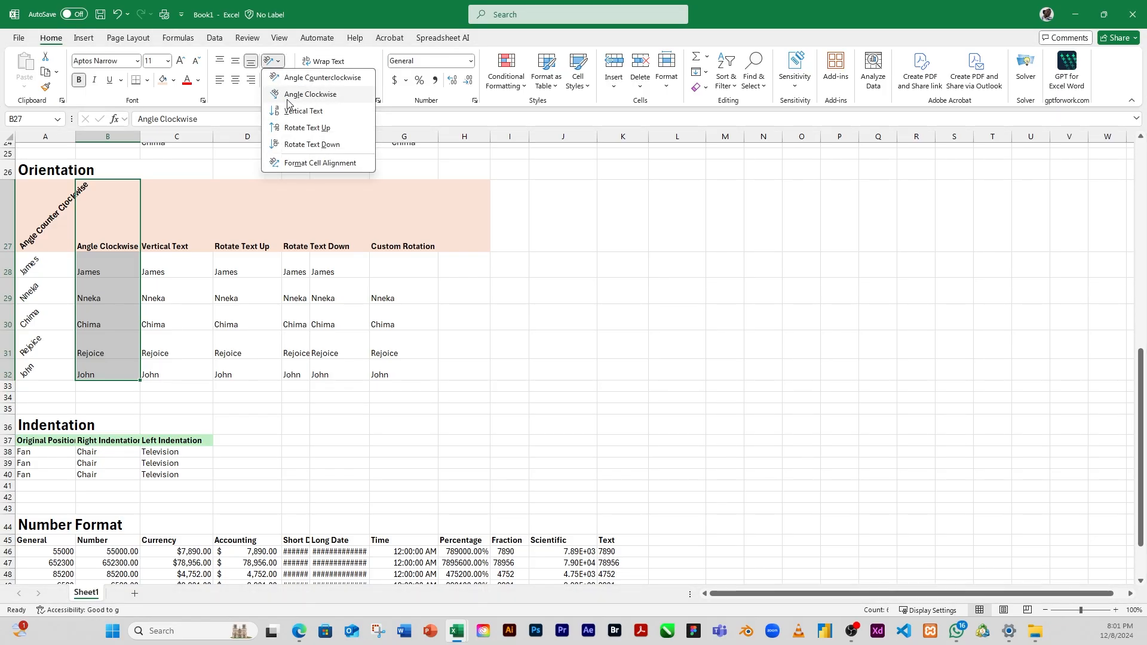
{"action": "left_click", "coordinate": [322, 95]}
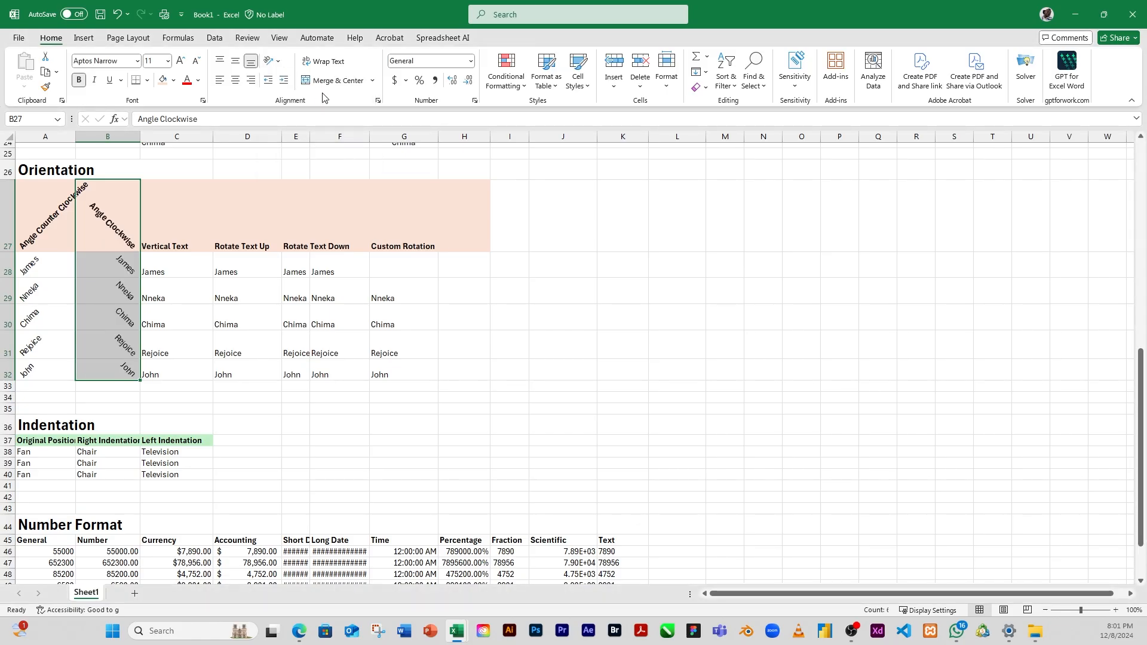
{"action": "left_click", "coordinate": [109, 274]}
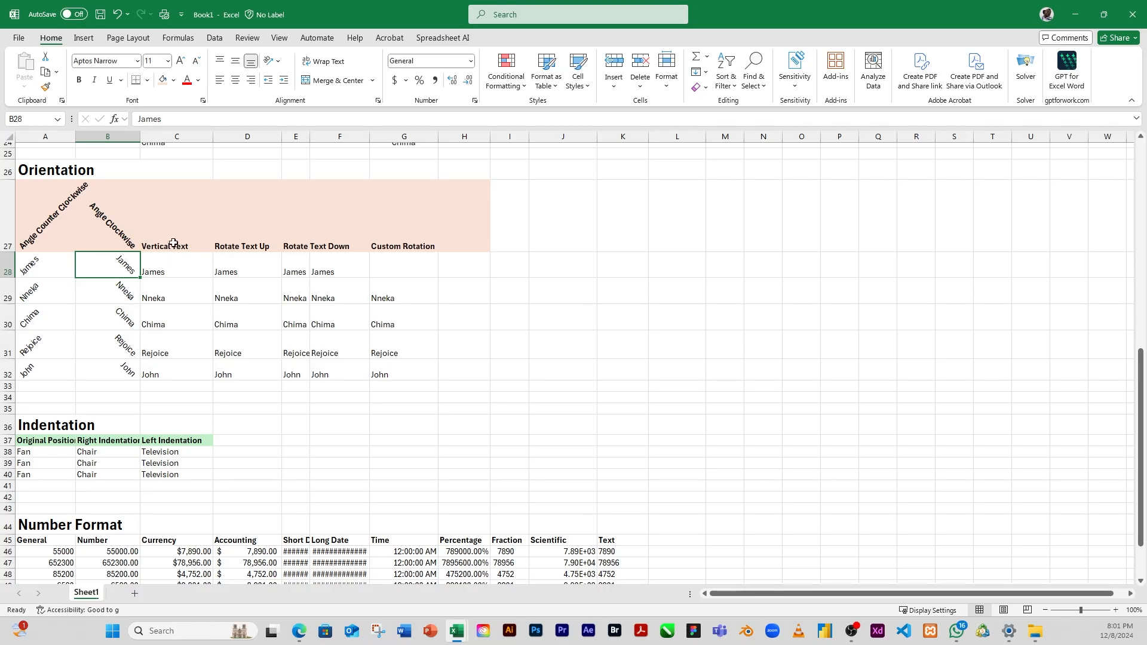
Step: Apply the Vertical Text orientation to the heading and names in C27:C32
{"action": "left_click_drag", "start_coordinate": [176, 246], "coordinate": [180, 369]}
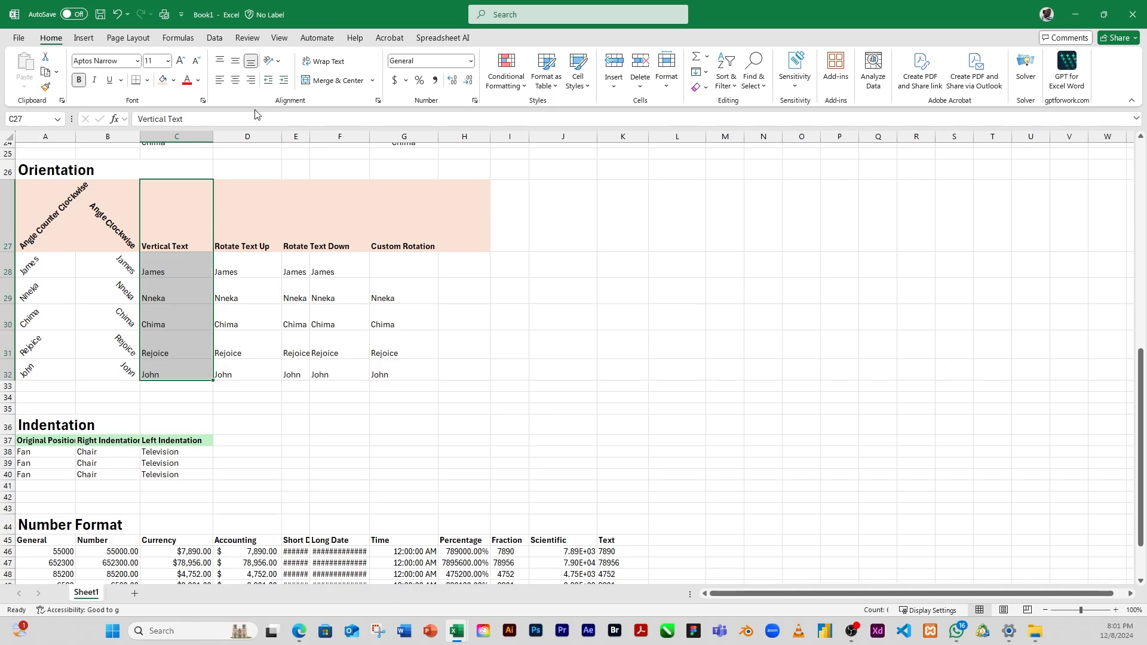
{"action": "left_click", "coordinate": [279, 62]}
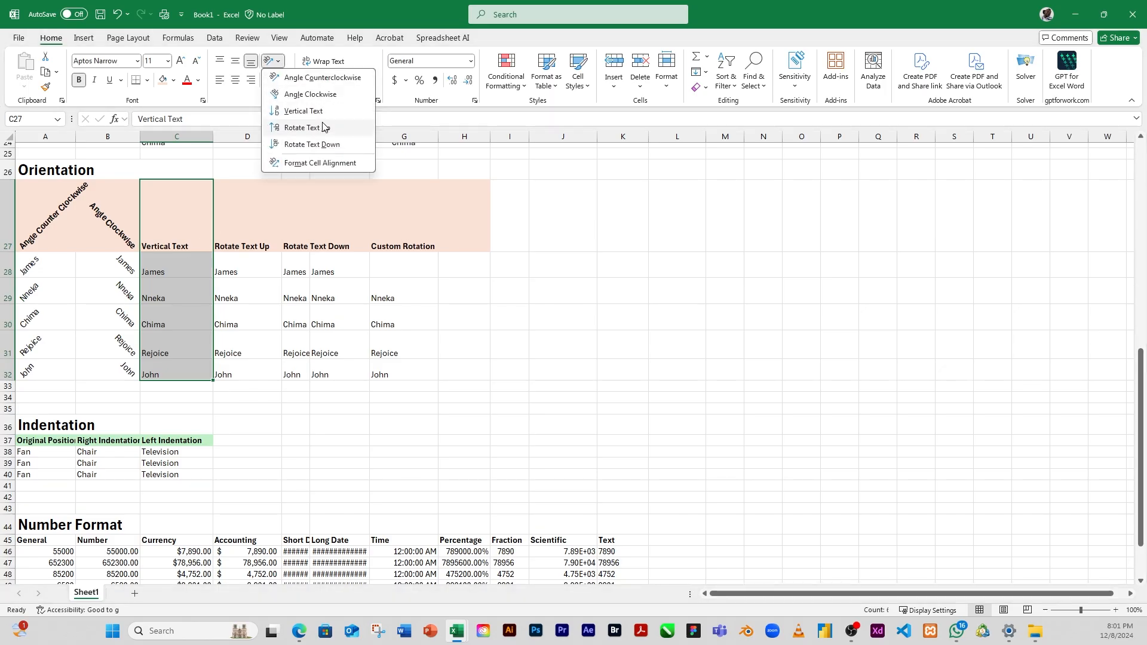
{"action": "left_click", "coordinate": [304, 111]}
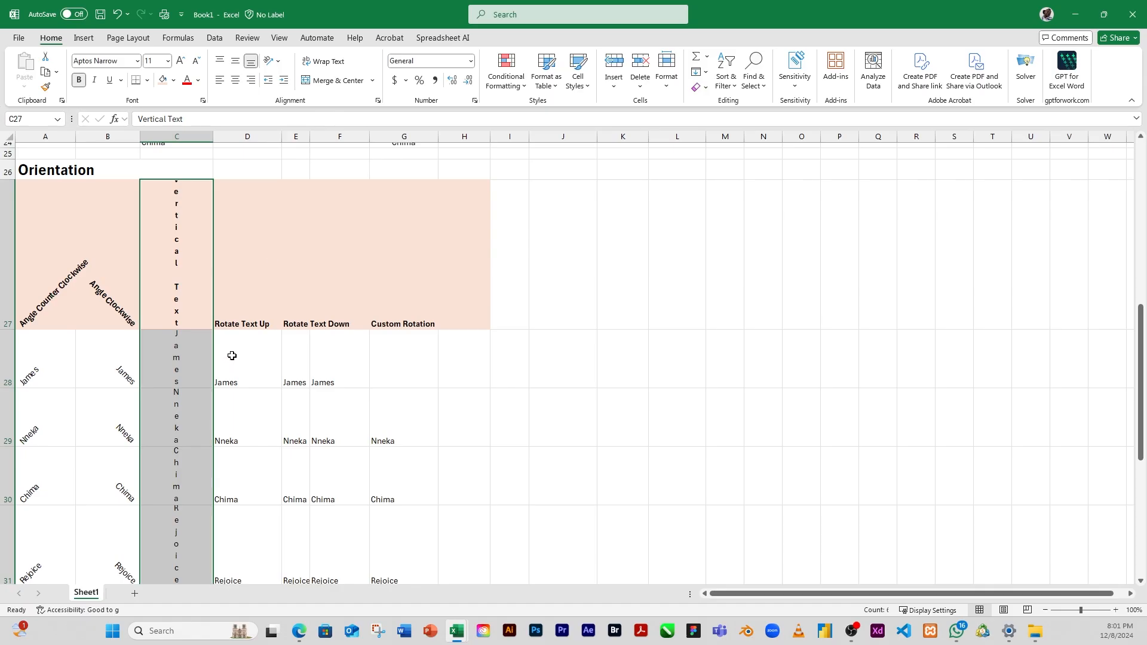
{"action": "left_click_drag", "start_coordinate": [1142, 348], "coordinate": [1144, 365]}
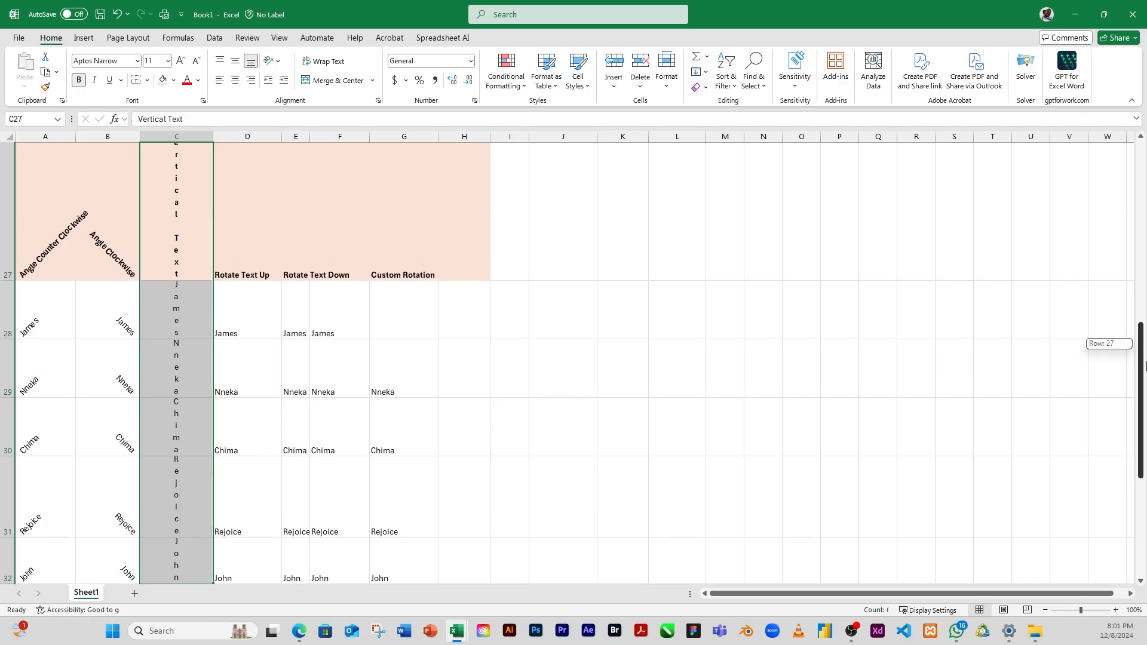
{"action": "left_click_drag", "start_coordinate": [1145, 366], "coordinate": [1145, 366]}
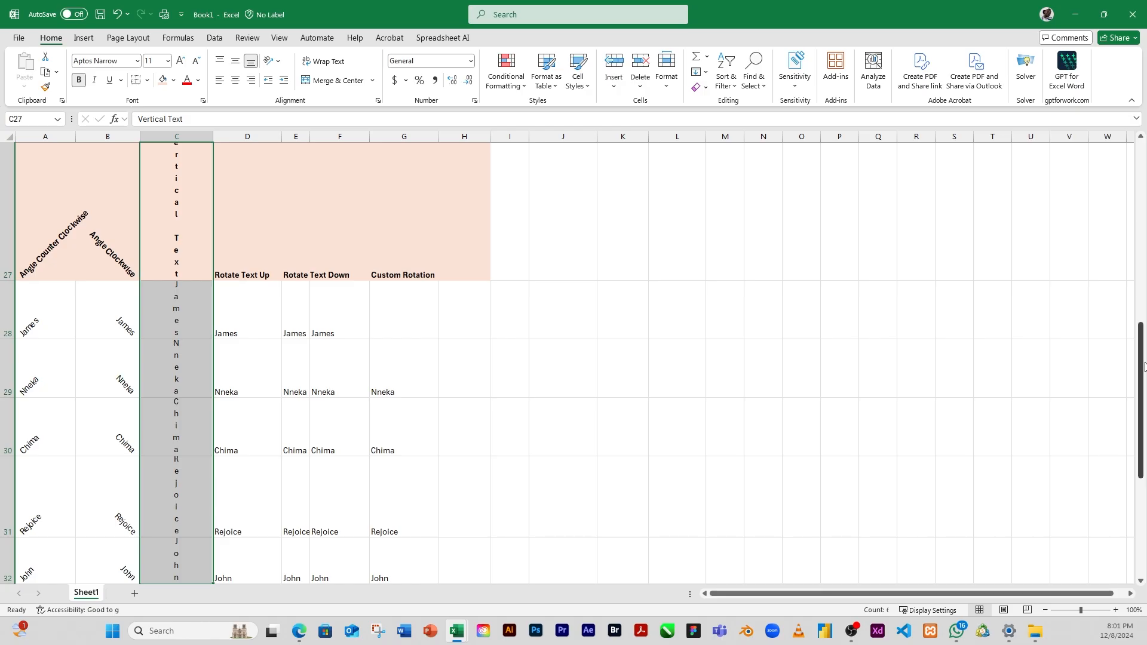
Step: Apply the Rotate Text Up orientation to the heading and names in D27:D32 of the Orientation table
{"action": "left_click", "coordinate": [280, 66]}
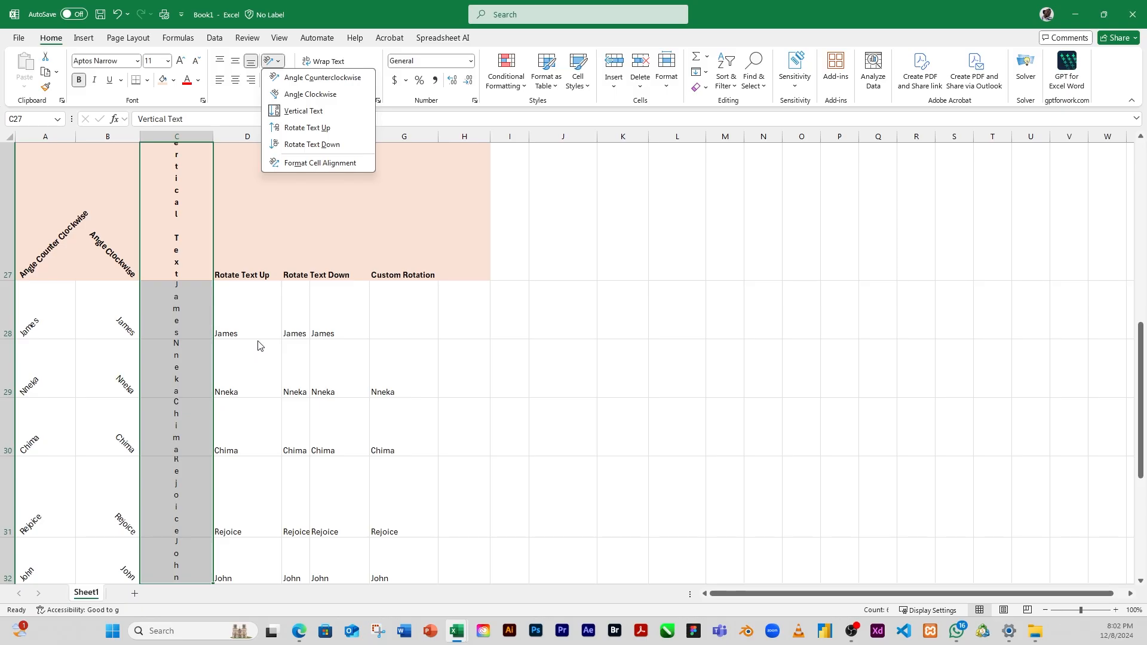
{"action": "left_click", "coordinate": [248, 263]}
{"action": "left_click_drag", "start_coordinate": [245, 251], "coordinate": [247, 427]}
{"action": "scroll", "coordinate": [246, 427], "scroll_direction": "up", "scroll_amount": 3}
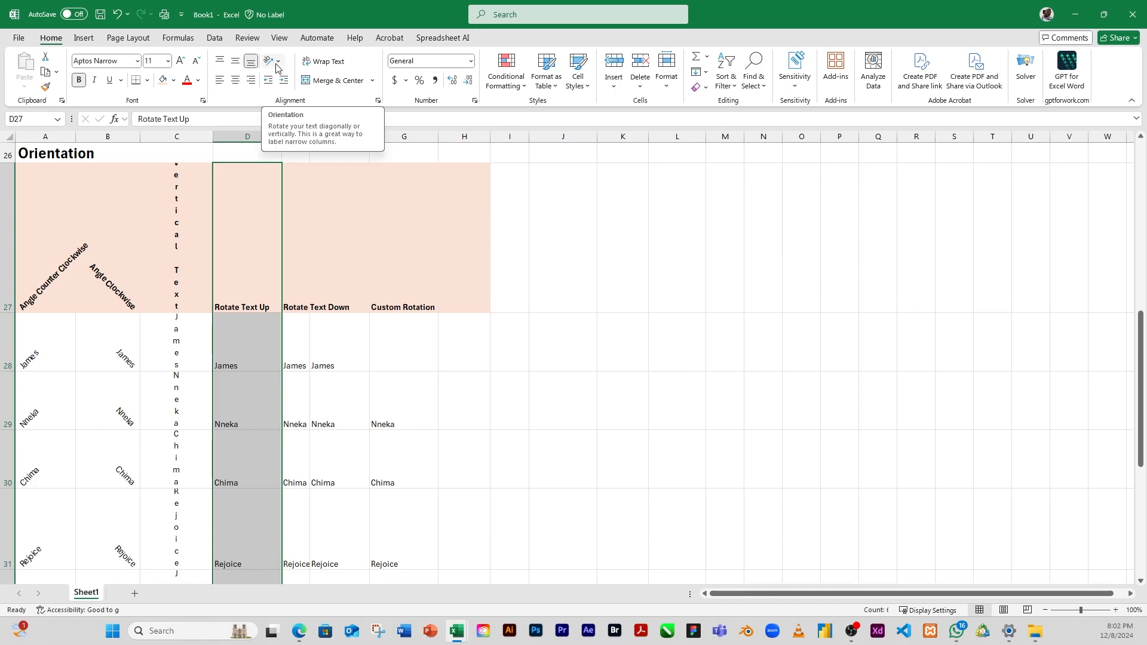
{"action": "left_click", "coordinate": [276, 63]}
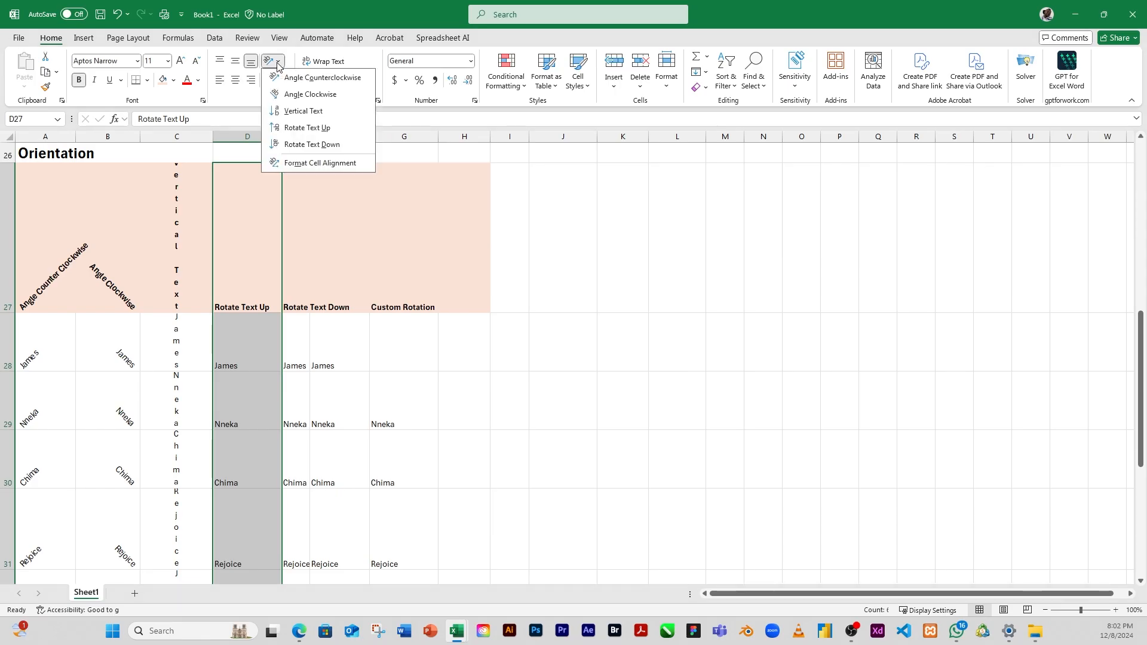
{"action": "left_click", "coordinate": [321, 129]}
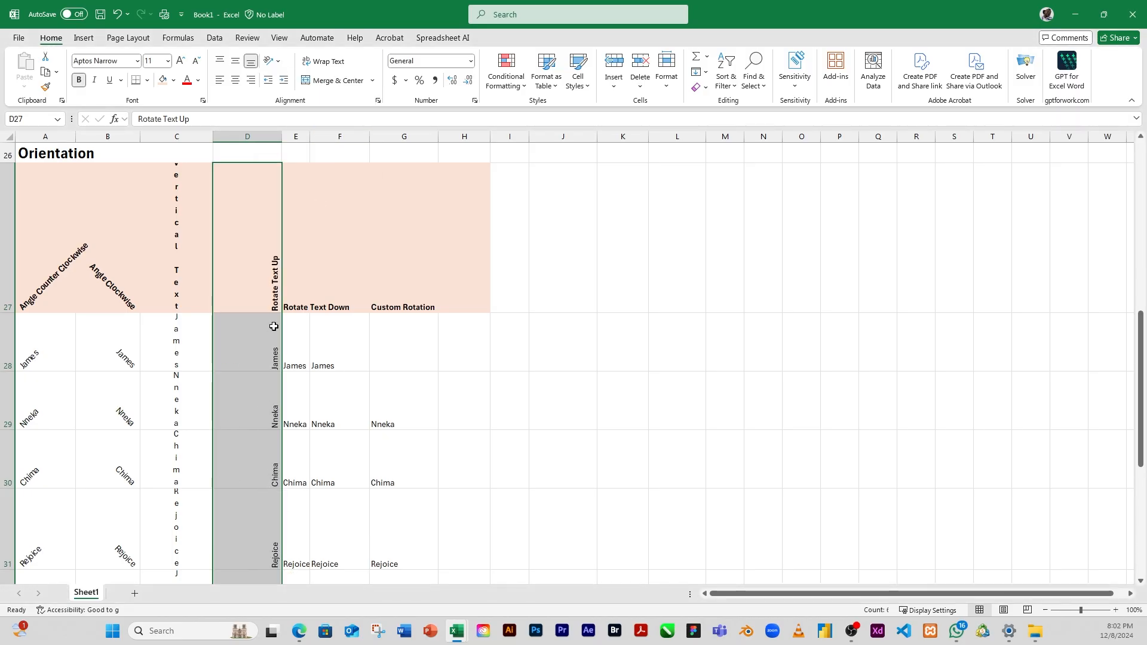
Step: Center the rotated heading and names in D27:D32 horizontally
{"action": "scroll", "coordinate": [285, 285], "scroll_direction": "down", "scroll_amount": 1}
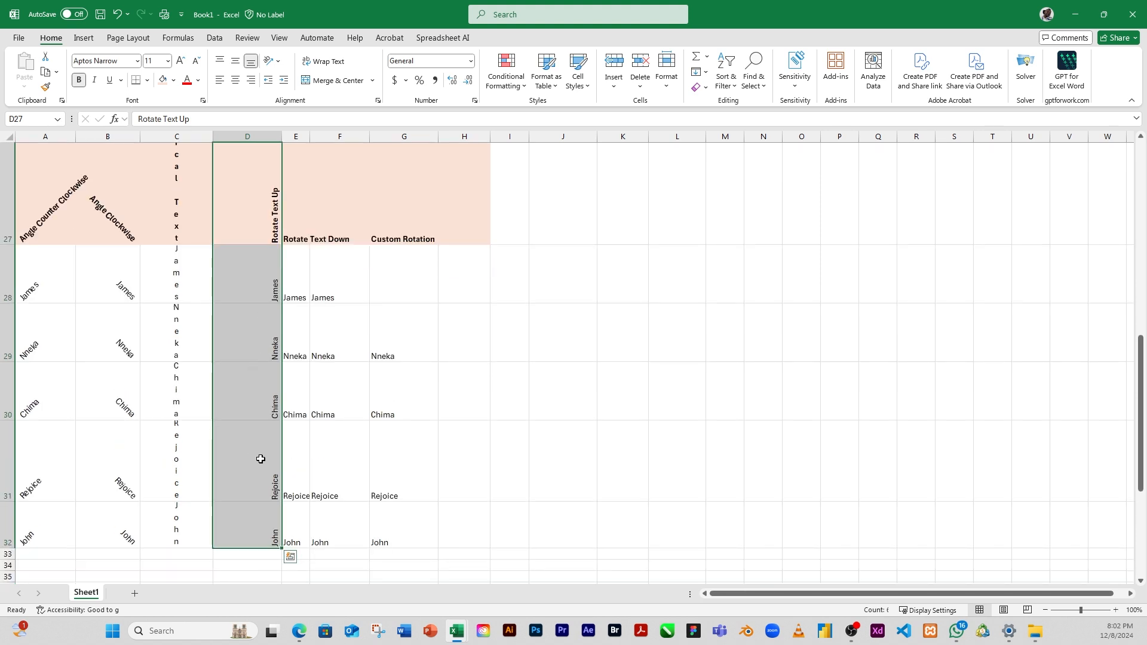
{"action": "scroll", "coordinate": [257, 460], "scroll_direction": "down", "scroll_amount": 1}
{"action": "scroll", "coordinate": [248, 253], "scroll_direction": "up", "scroll_amount": 1}
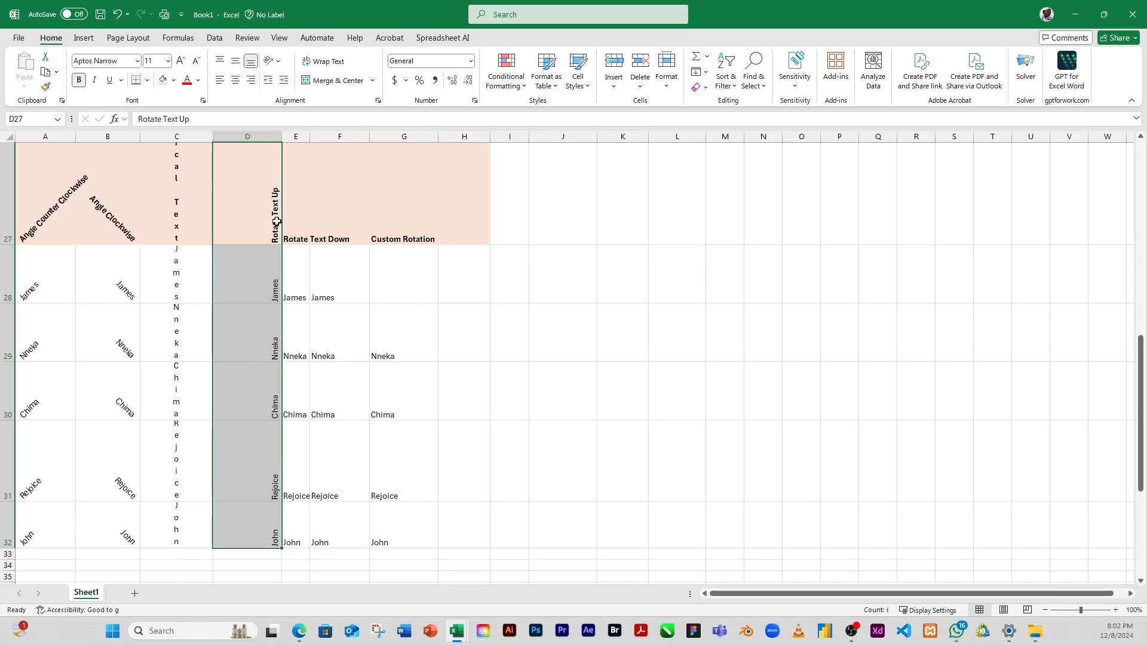
{"action": "left_click", "coordinate": [234, 83]}
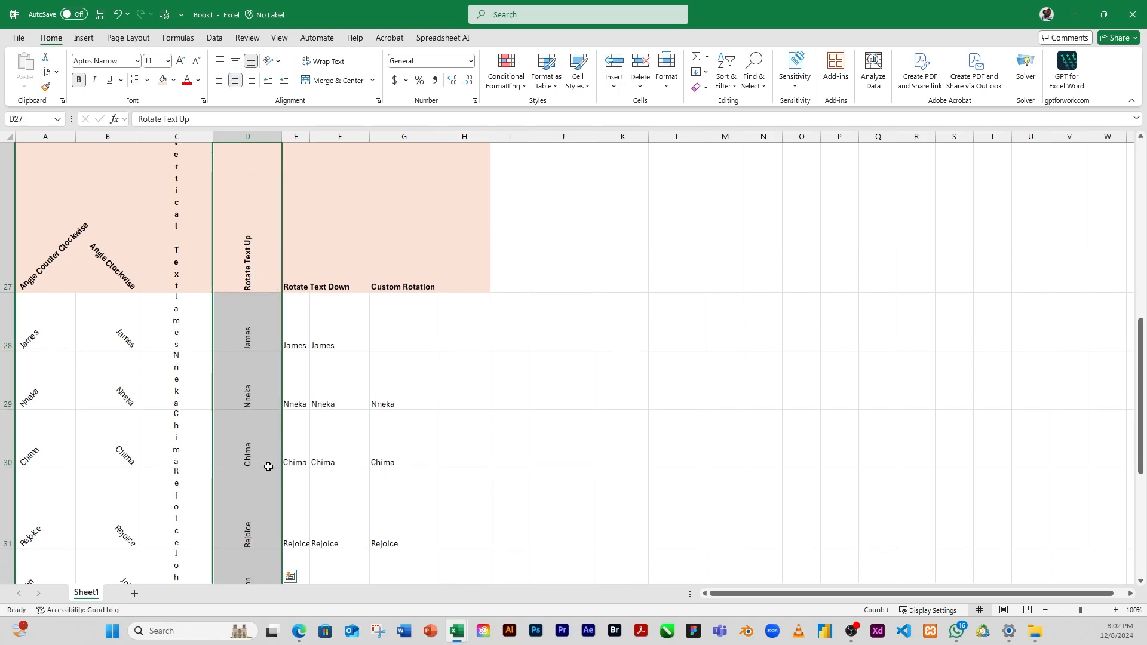
{"action": "scroll", "coordinate": [269, 414], "scroll_direction": "down", "scroll_amount": 1}
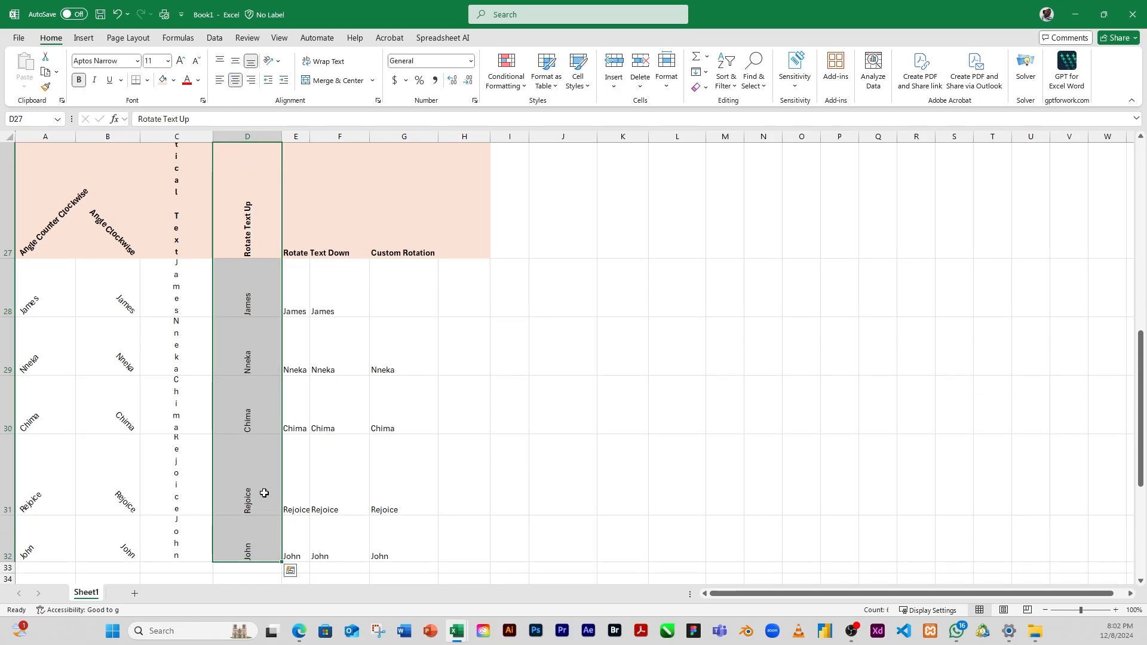
{"action": "scroll", "coordinate": [258, 478], "scroll_direction": "down", "scroll_amount": 1}
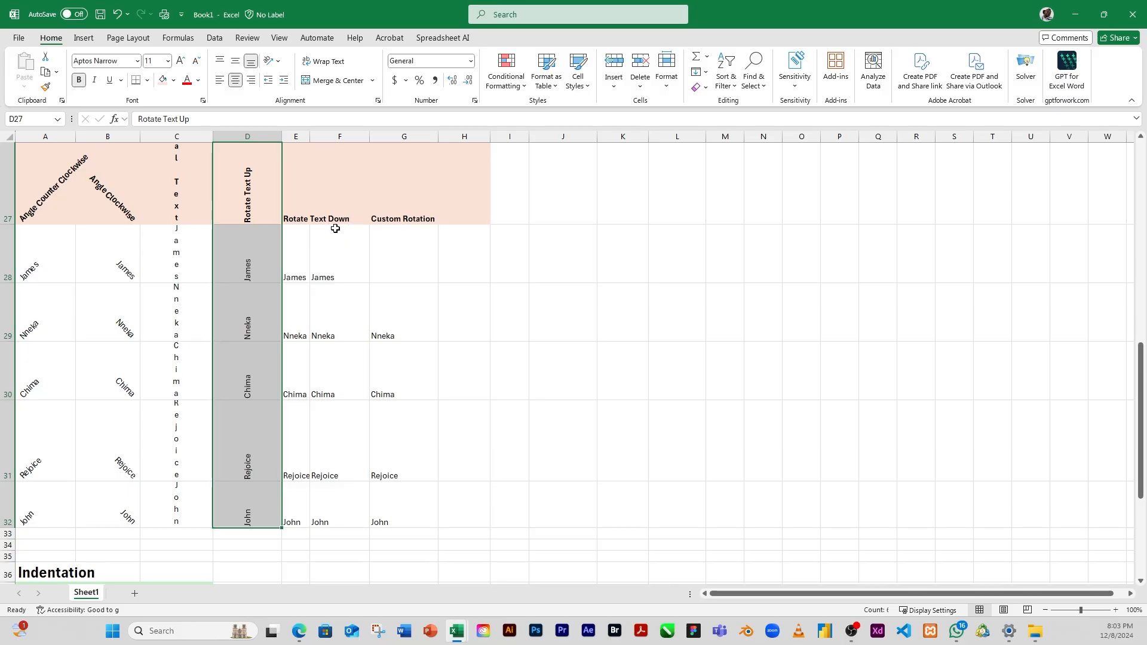
Step: Apply the Rotate Text Down orientation to the heading and names in E27:E32 and center them horizontally
{"action": "left_click_drag", "start_coordinate": [330, 212], "coordinate": [335, 344]}
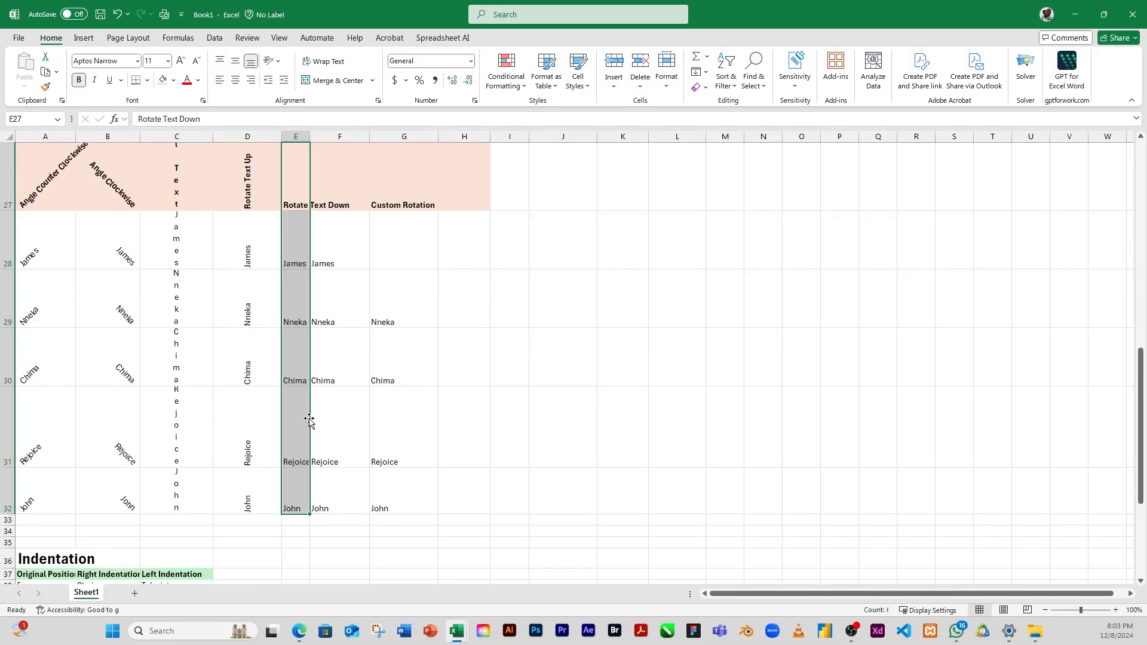
{"action": "scroll", "coordinate": [308, 419], "scroll_direction": "up", "scroll_amount": 1}
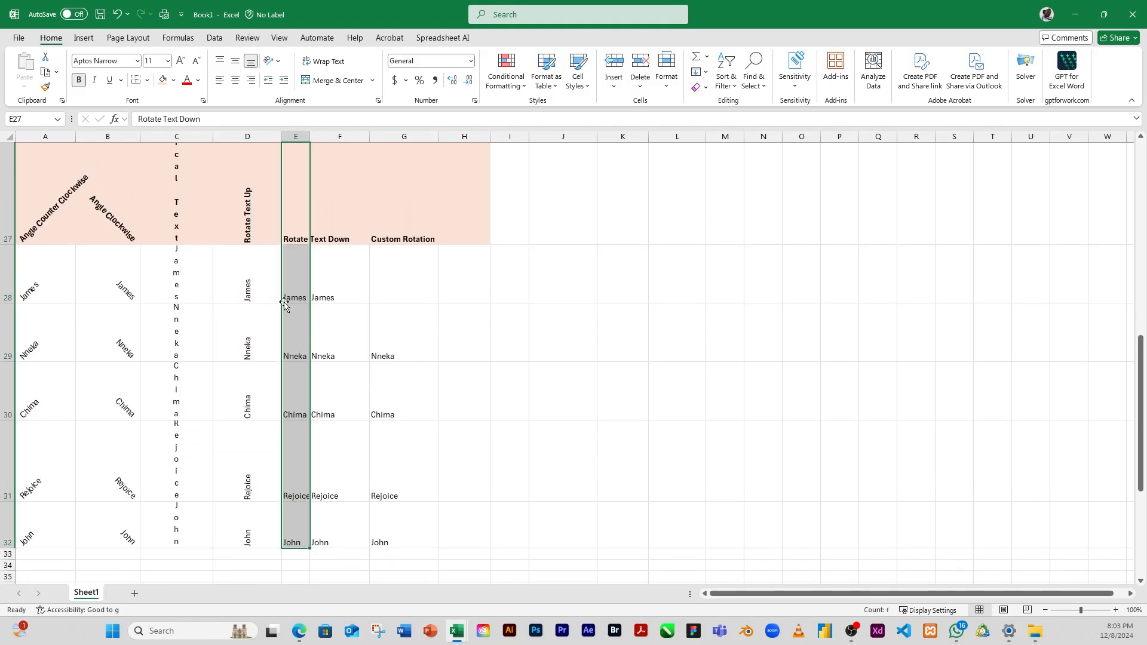
{"action": "left_click", "coordinate": [279, 62]}
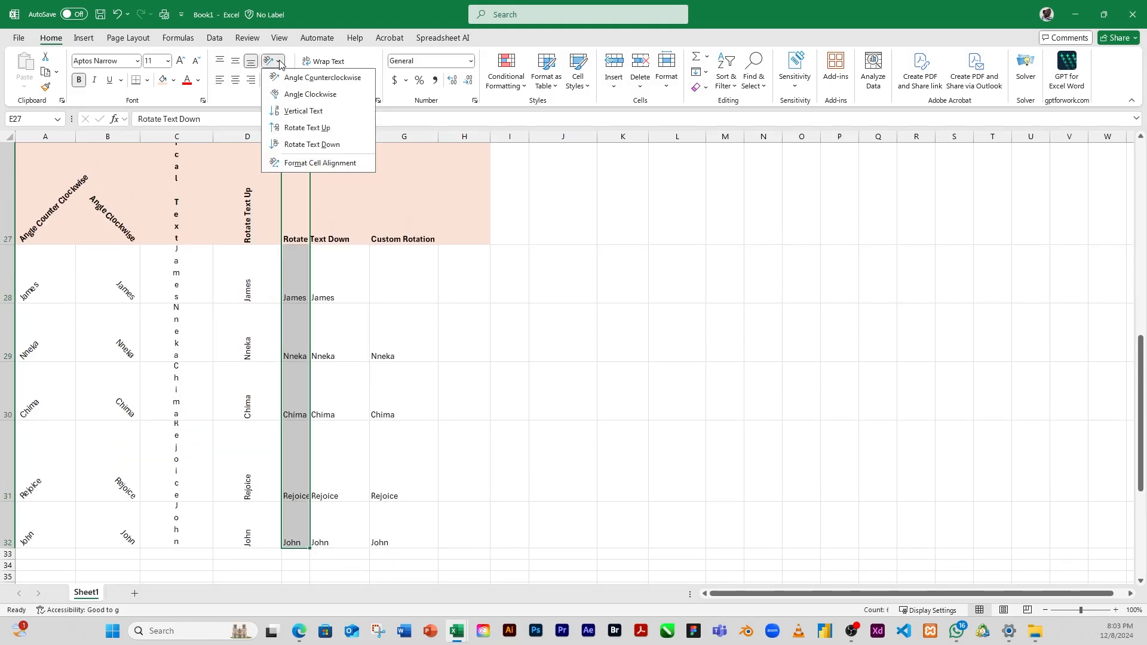
{"action": "left_click", "coordinate": [313, 145]}
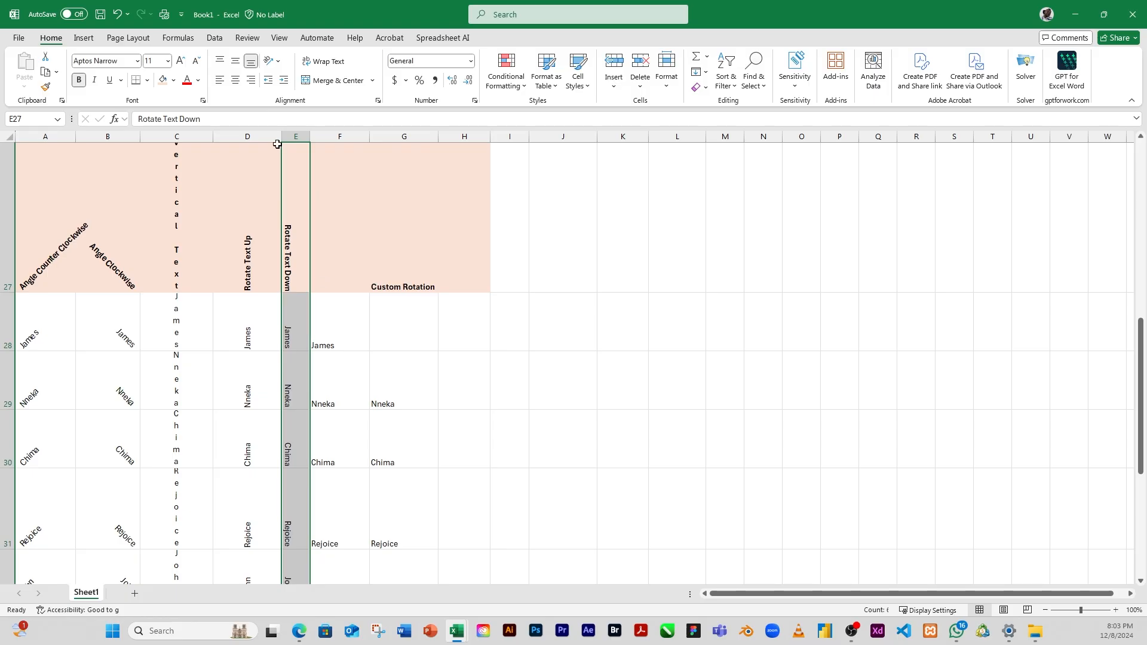
{"action": "left_click", "coordinate": [237, 82]}
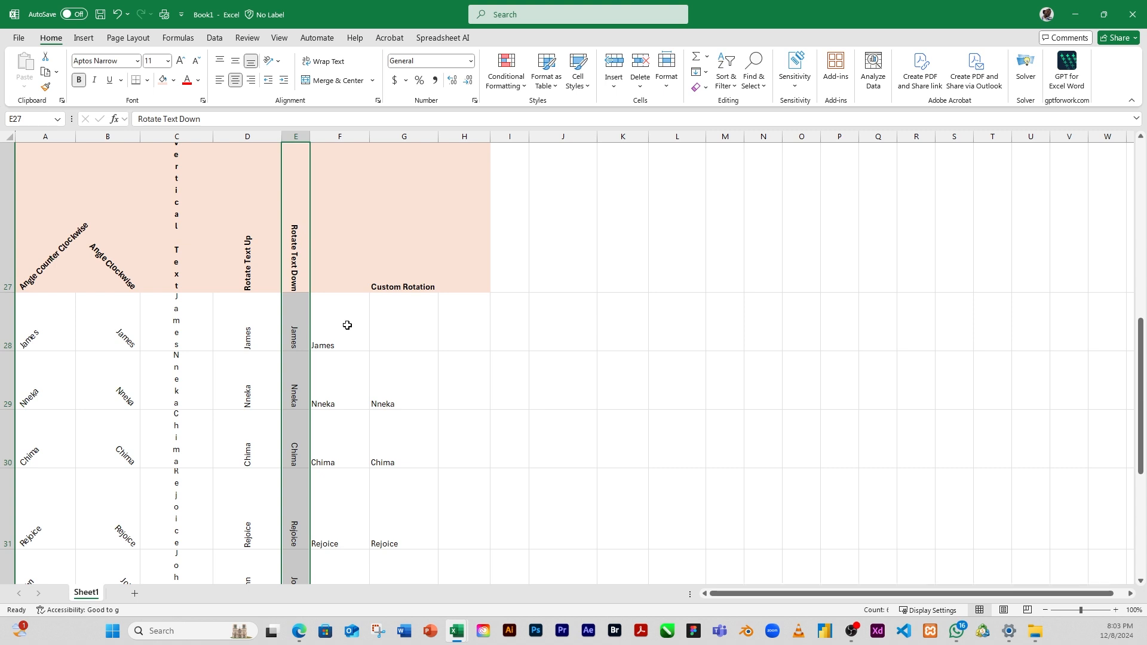
{"action": "left_click", "coordinate": [341, 202]}
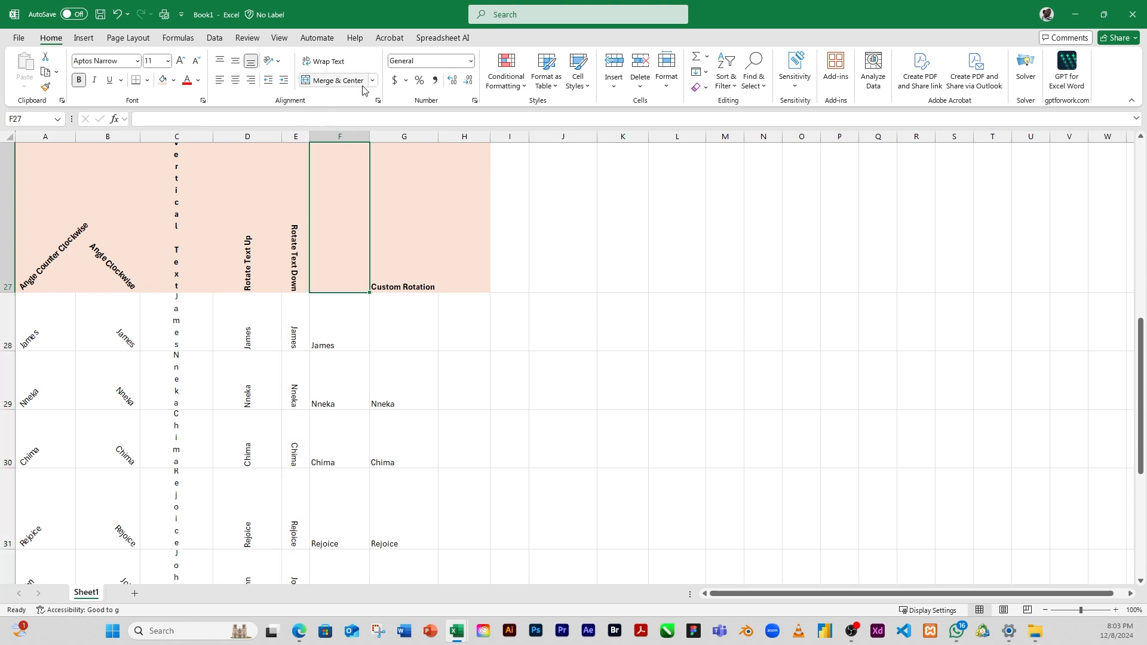
{"action": "left_click", "coordinate": [278, 64]}
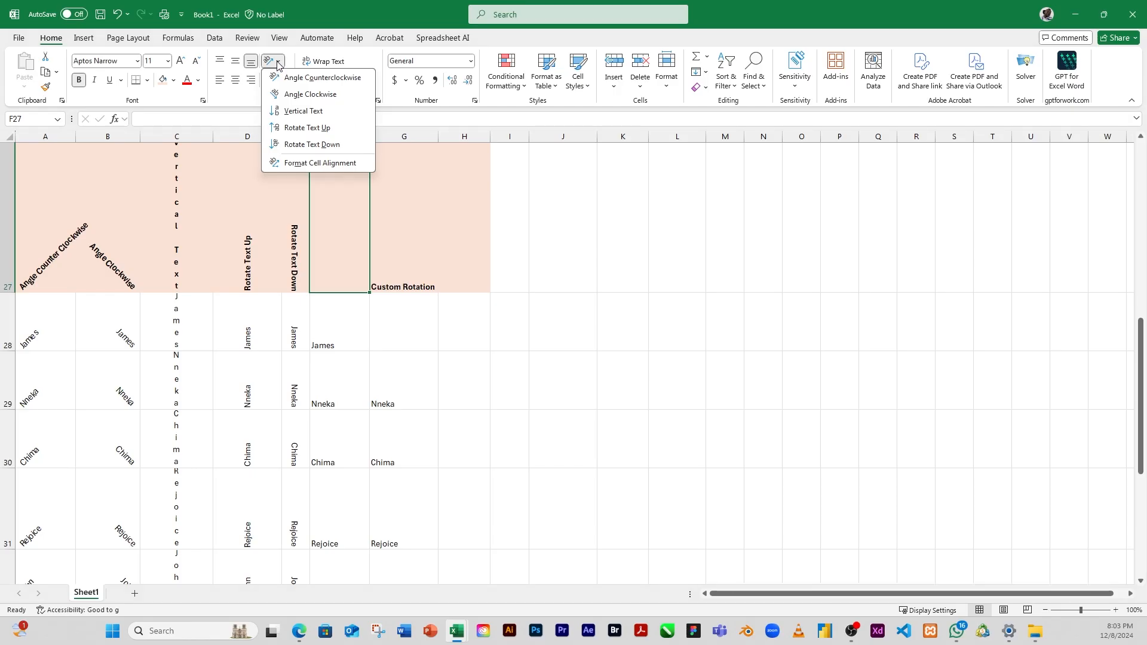
{"action": "left_click", "coordinate": [342, 166]}
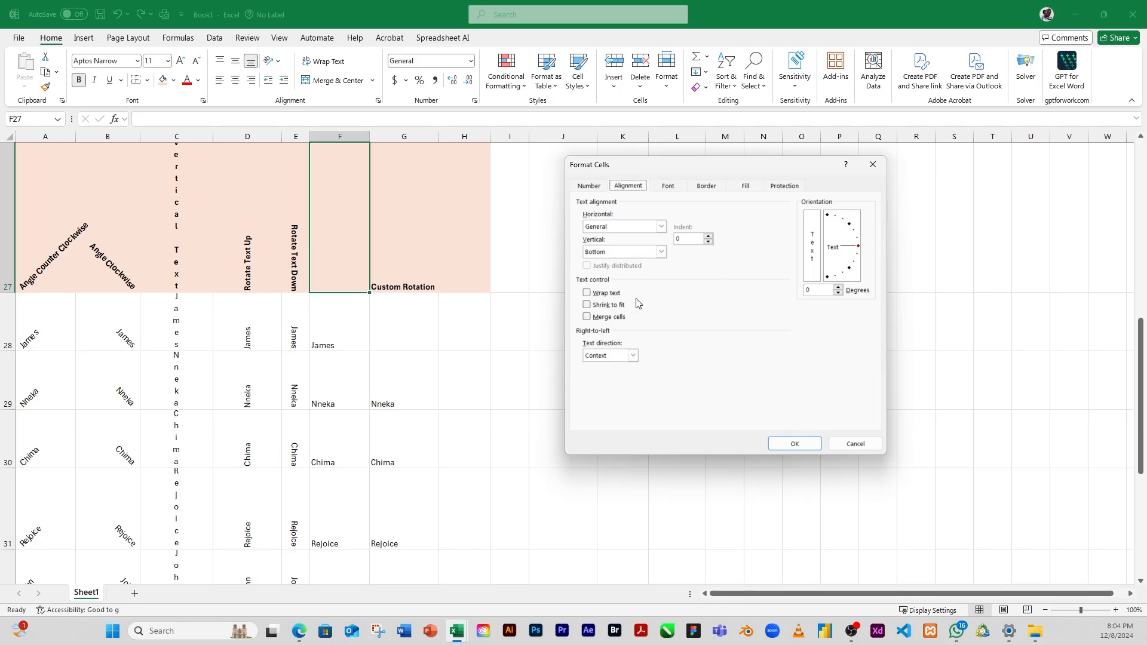
{"action": "left_click", "coordinate": [856, 449]}
{"action": "left_click", "coordinate": [547, 412]}
Step: Apply a slight custom clockwise rotation to F27:F32 through the cell alignment settings
{"action": "left_click_drag", "start_coordinate": [340, 236], "coordinate": [361, 423]}
{"action": "scroll", "coordinate": [360, 423], "scroll_direction": "up", "scroll_amount": 2}
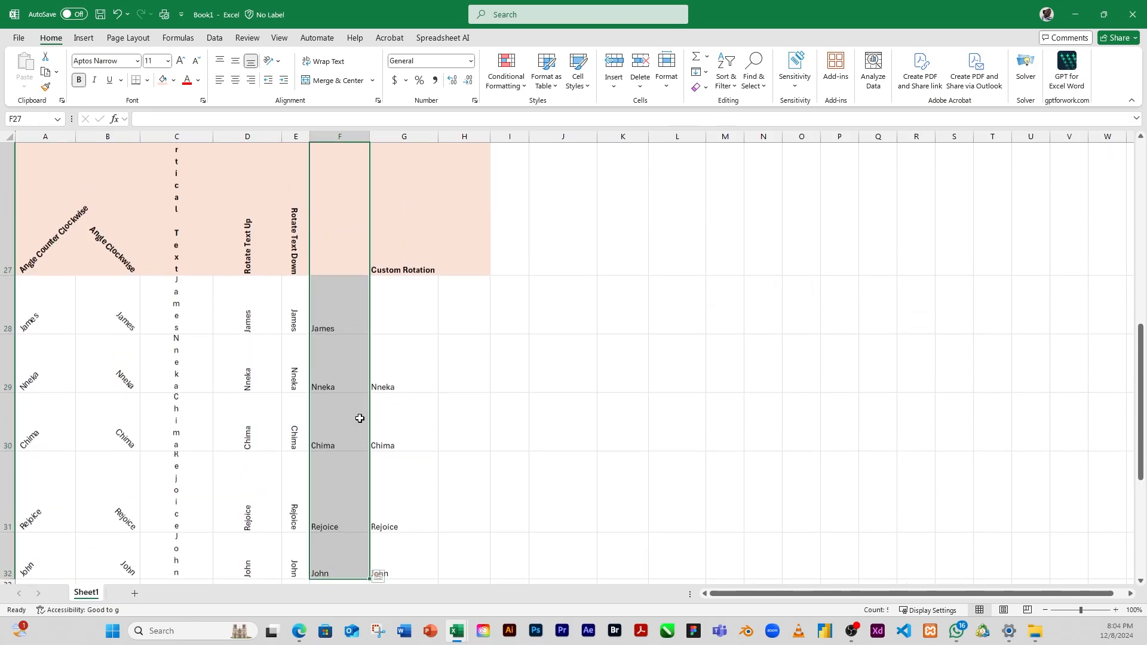
{"action": "scroll", "coordinate": [334, 319], "scroll_direction": "down", "scroll_amount": 2}
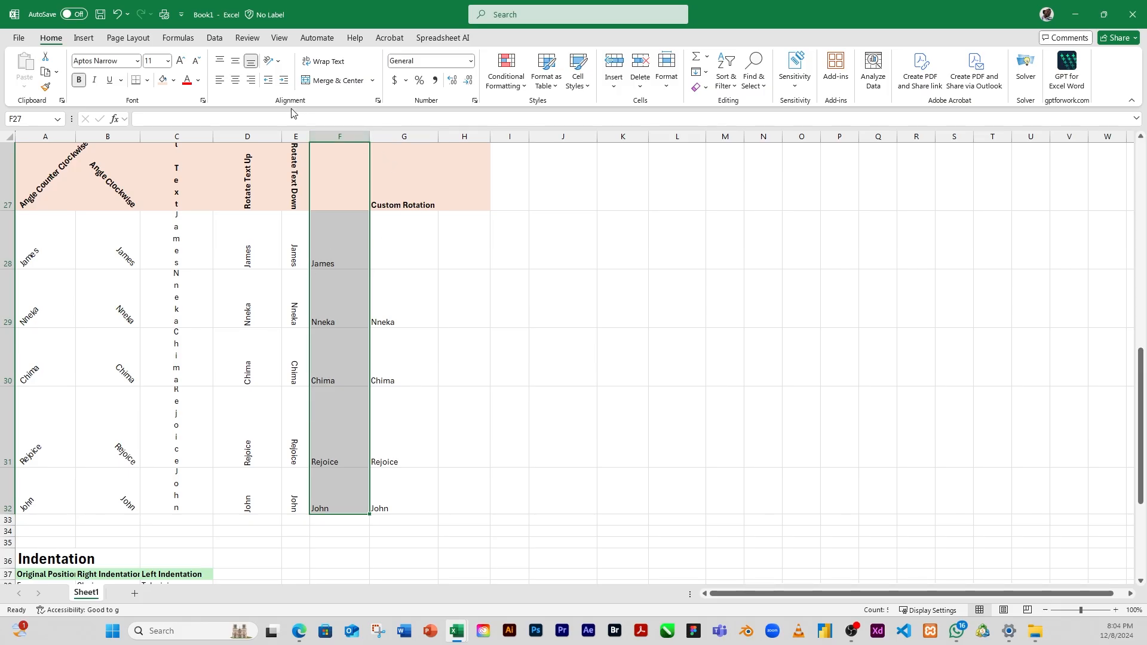
{"action": "left_click", "coordinate": [278, 62]}
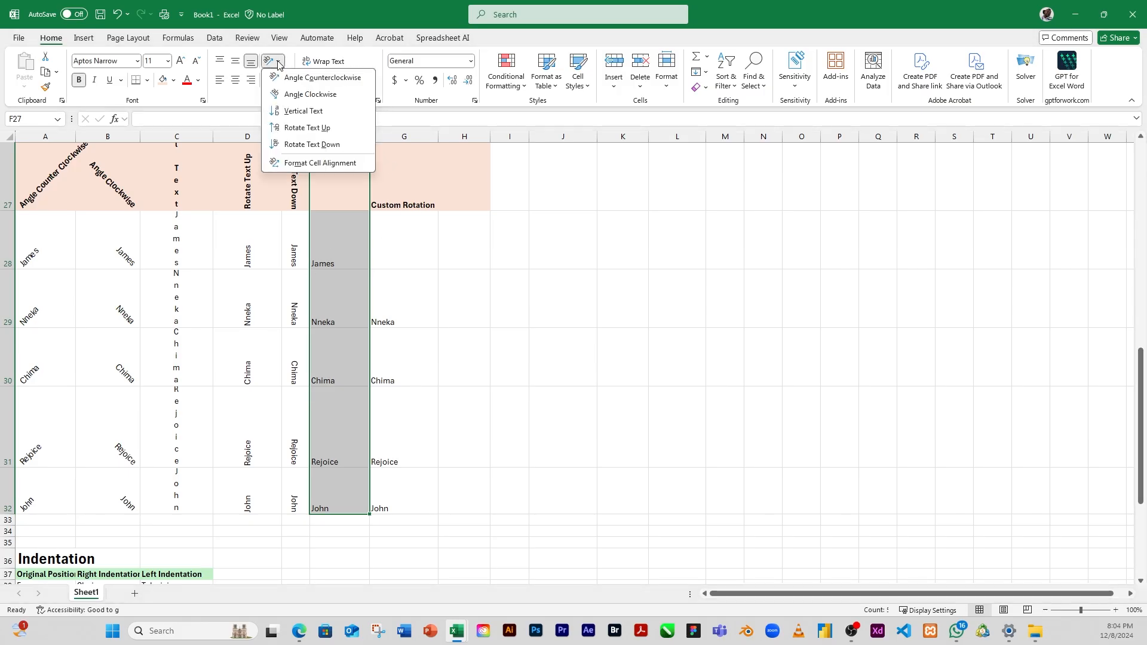
{"action": "left_click", "coordinate": [337, 164]}
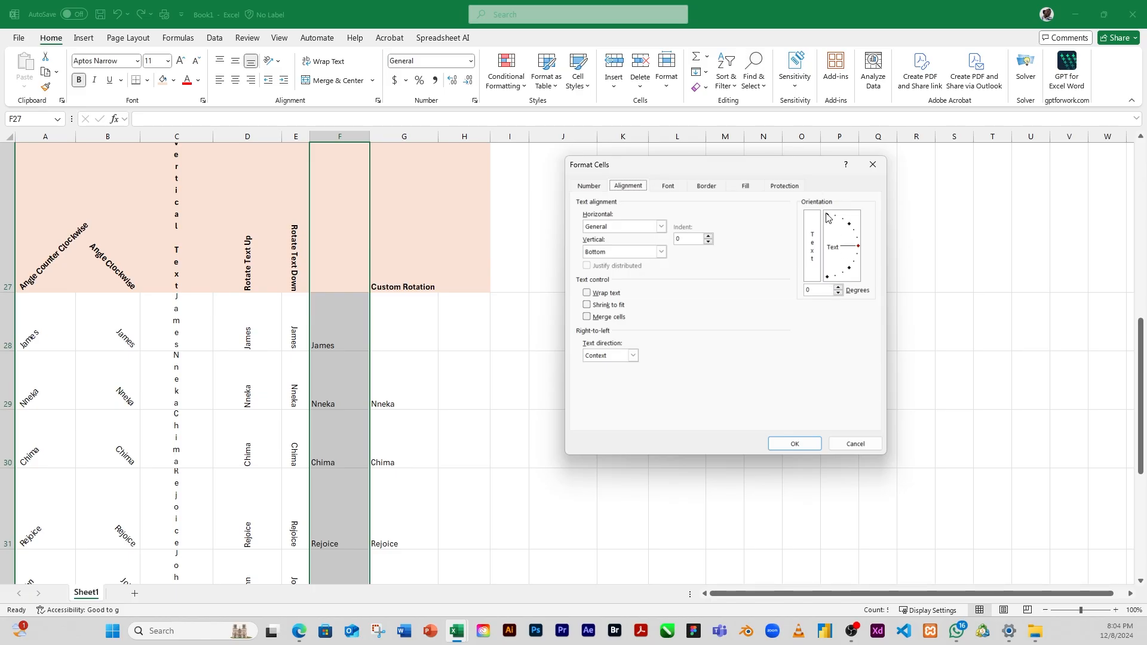
{"action": "left_click_drag", "start_coordinate": [859, 249], "coordinate": [878, 263]}
{"action": "left_click", "coordinate": [799, 447]}
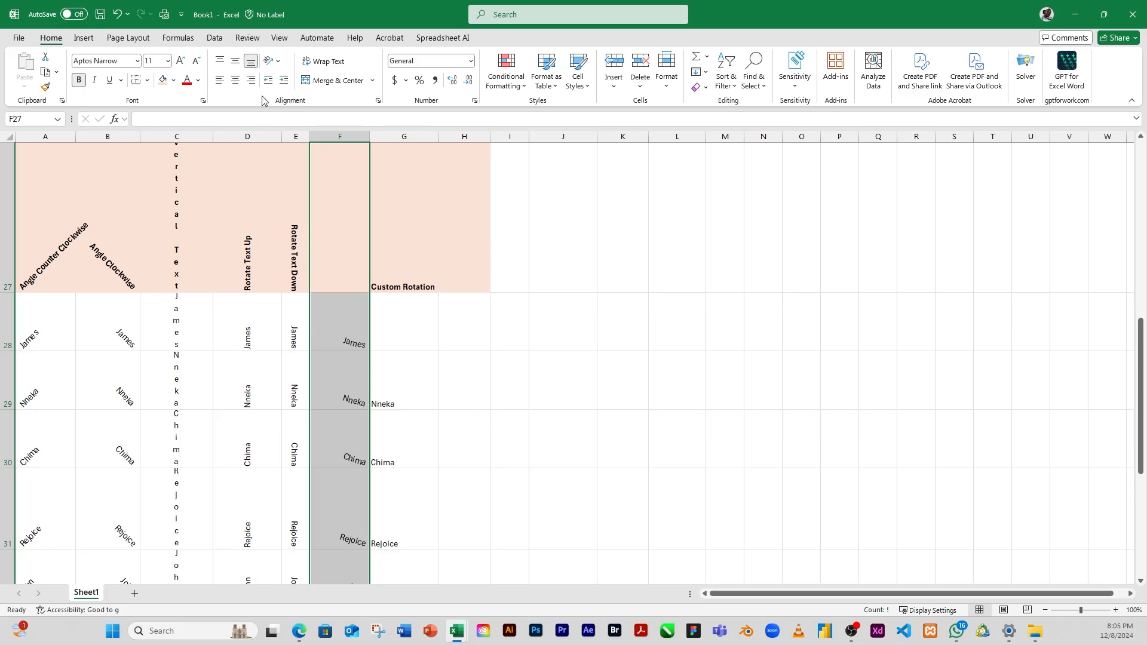
Step: Center the custom-rotated names in F27:F32 horizontally
{"action": "left_click", "coordinate": [236, 84]}
{"action": "scroll", "coordinate": [359, 388], "scroll_direction": "down", "scroll_amount": 3}
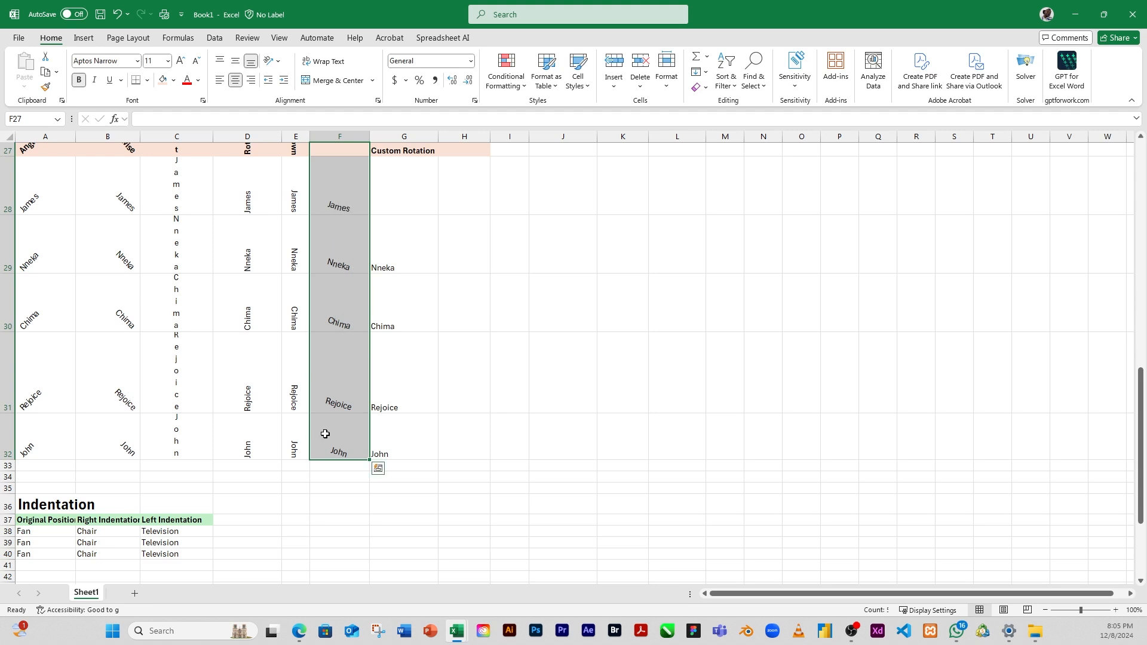
{"action": "scroll", "coordinate": [344, 429], "scroll_direction": "up", "scroll_amount": 2}
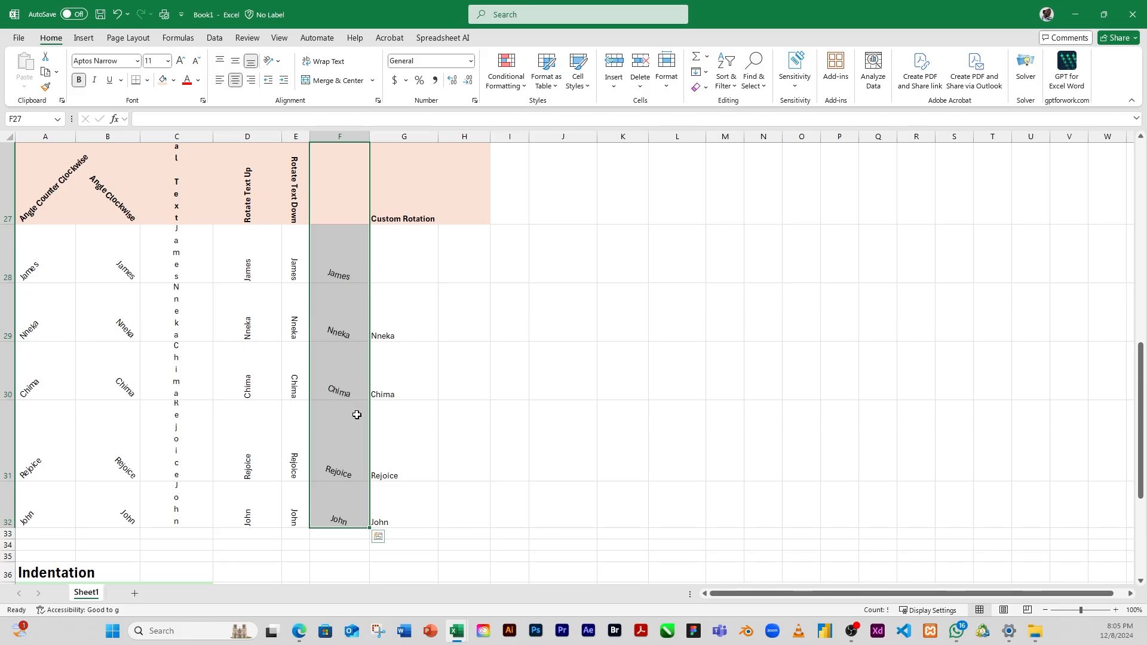
Step: Fill the empty cell G28 under the Custom Rotation heading with the same name as in G29
{"action": "left_click", "coordinate": [390, 276]}
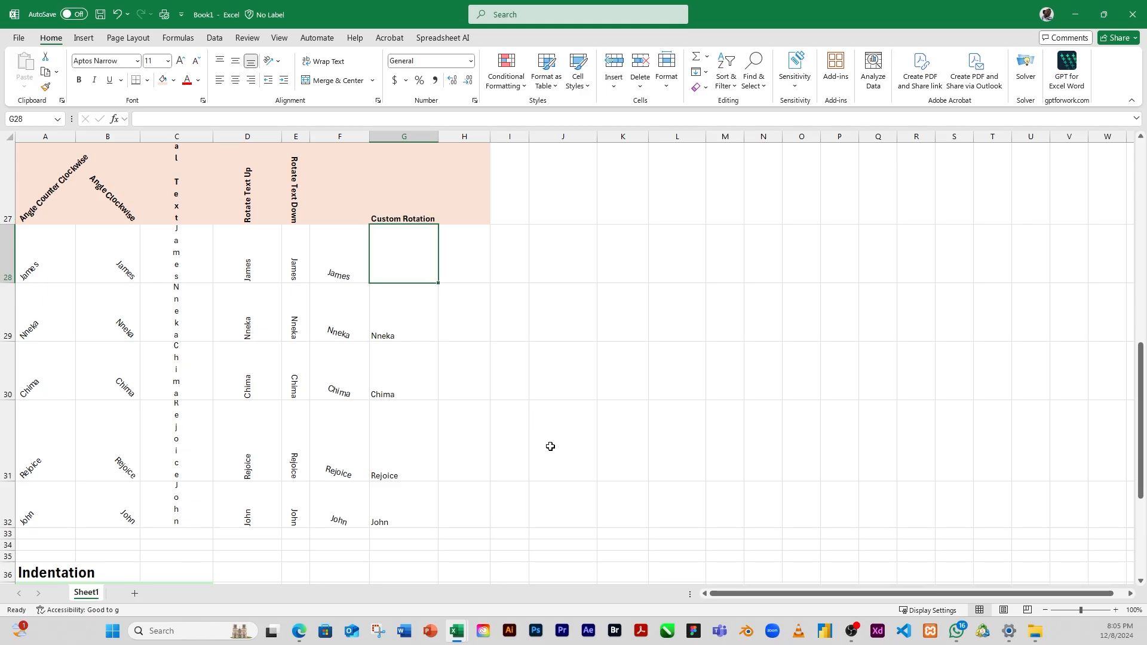
{"action": "type", "text": "Nneka"}
{"action": "key", "text": "Tab"}
{"action": "left_click", "coordinate": [570, 366]}
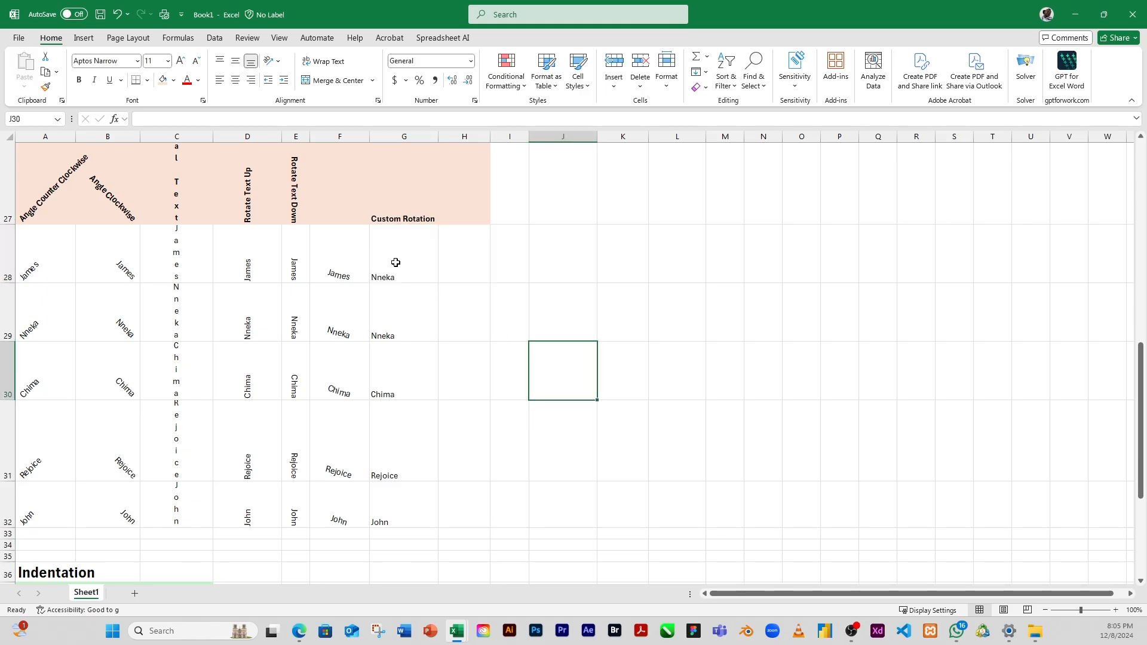
Step: Apply a custom counterclockwise rotation, shallower than the one in column A, to the heading and names in G27:G32
{"action": "left_click_drag", "start_coordinate": [394, 263], "coordinate": [389, 423]}
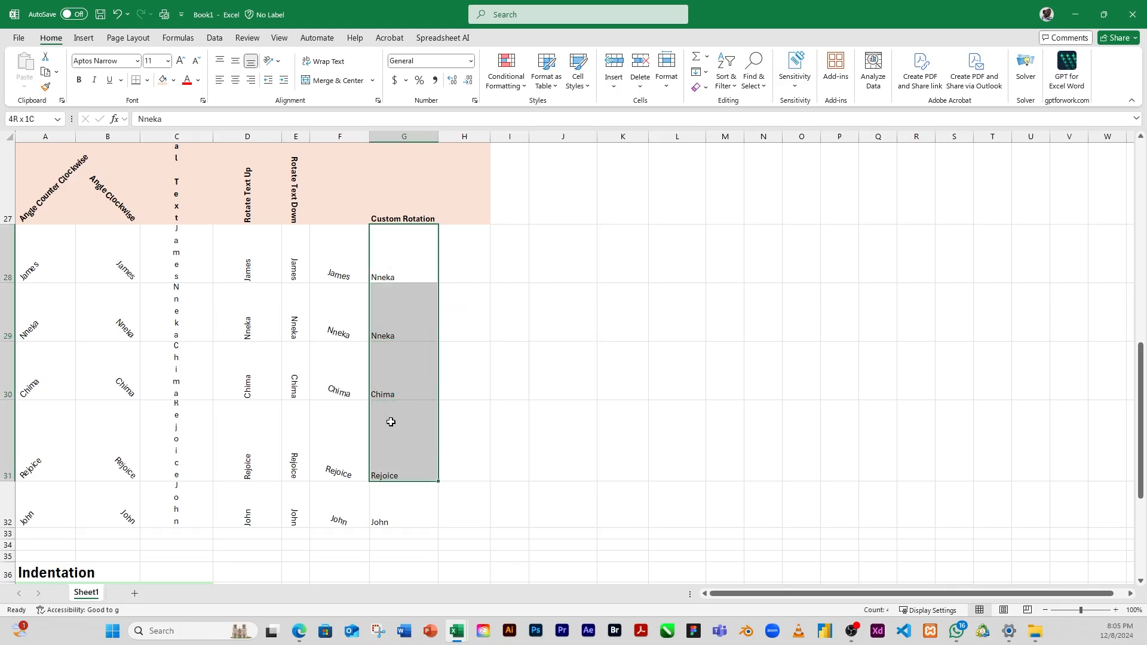
{"action": "left_click", "coordinate": [389, 191]}
{"action": "left_click_drag", "start_coordinate": [397, 293], "coordinate": [421, 418]}
{"action": "scroll", "coordinate": [430, 402], "scroll_direction": "up", "scroll_amount": 3}
{"action": "scroll", "coordinate": [412, 430], "scroll_direction": "up", "scroll_amount": 1}
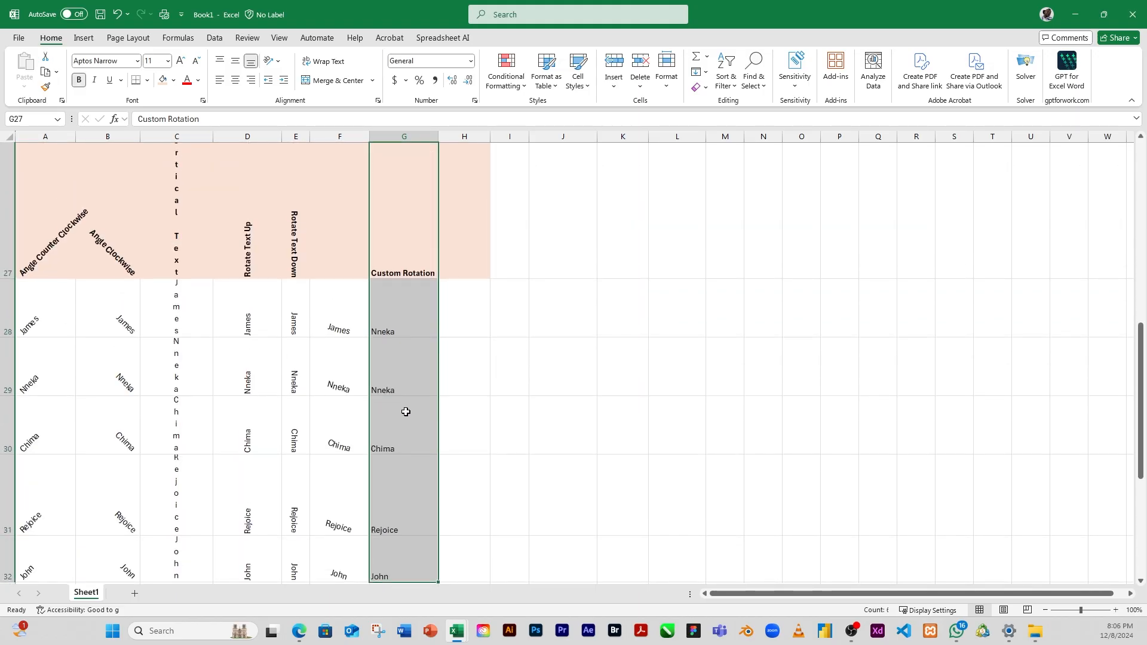
{"action": "left_click", "coordinate": [278, 62]}
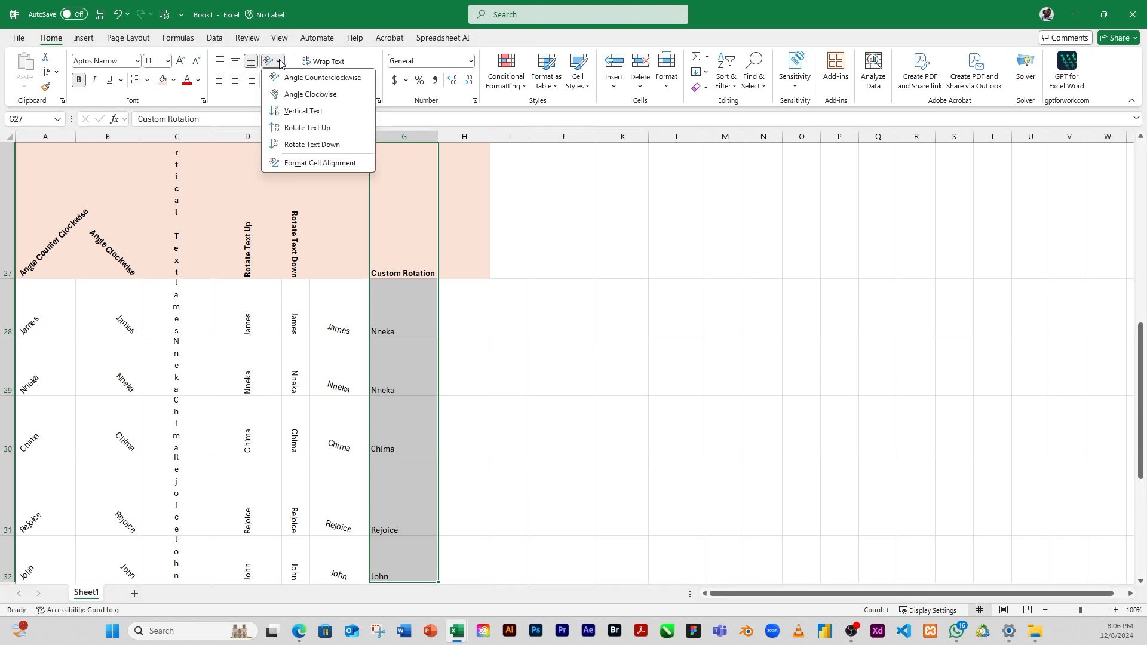
{"action": "left_click", "coordinate": [320, 163]}
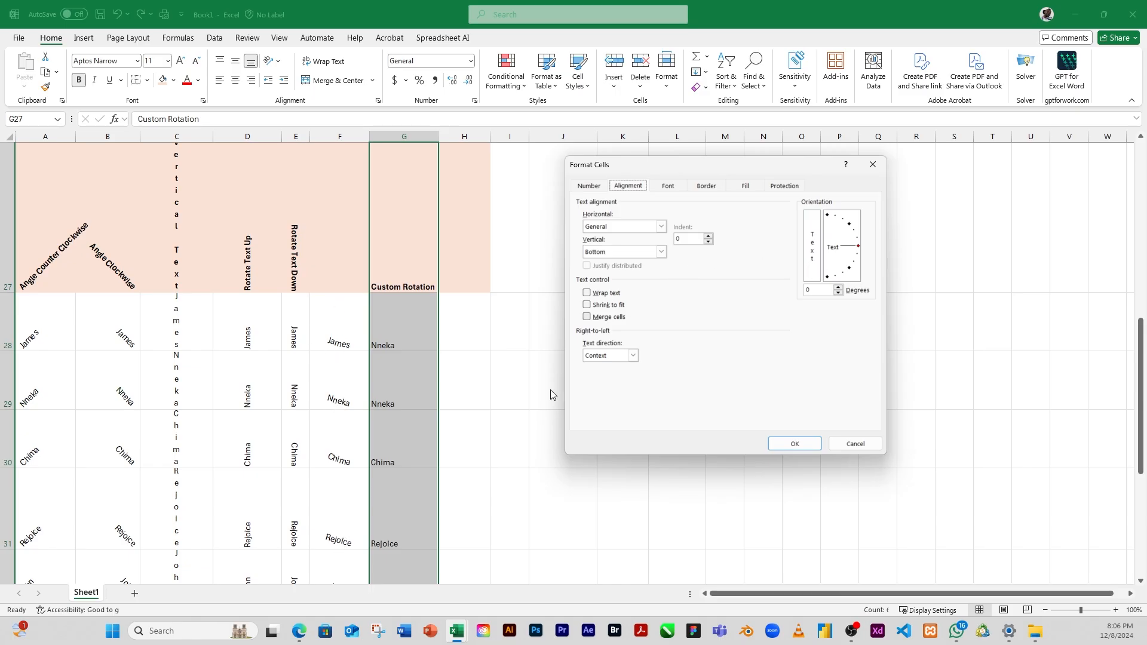
{"action": "left_click_drag", "start_coordinate": [858, 250], "coordinate": [853, 236]}
{"action": "left_click", "coordinate": [800, 442]}
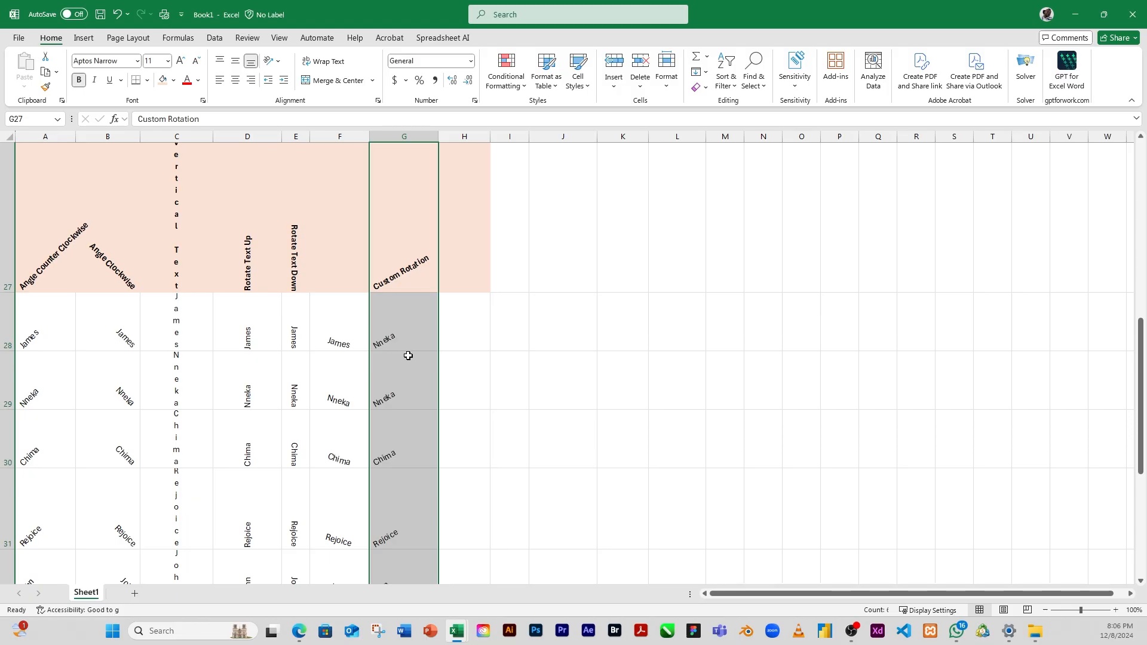
{"action": "left_click", "coordinate": [278, 64]}
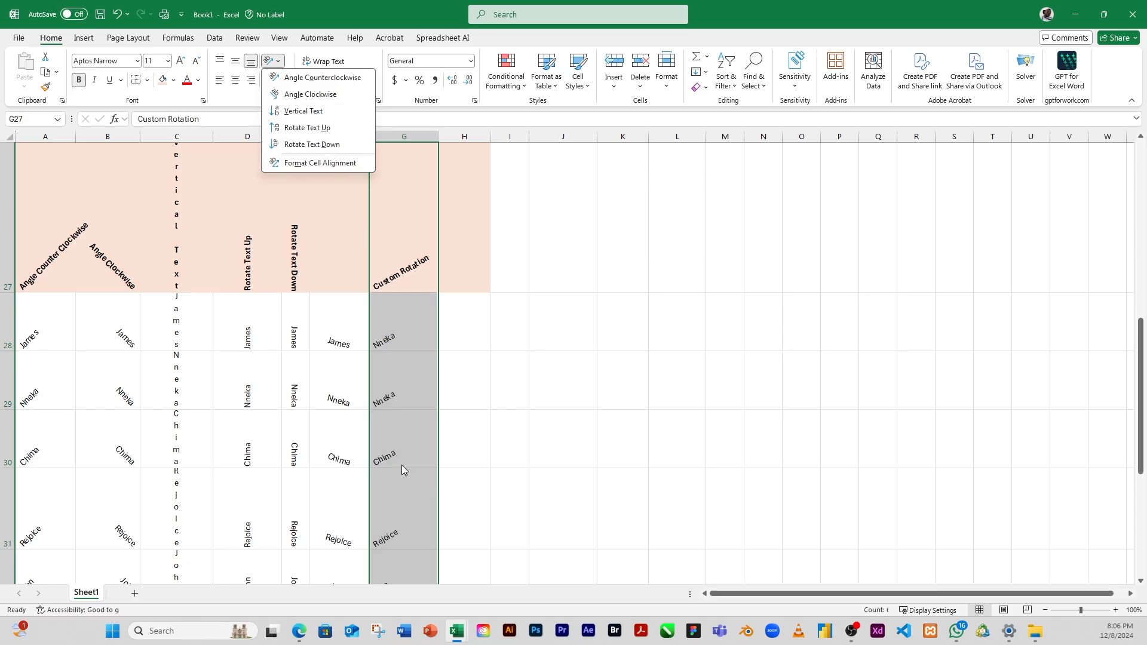
{"action": "left_click", "coordinate": [381, 395]}
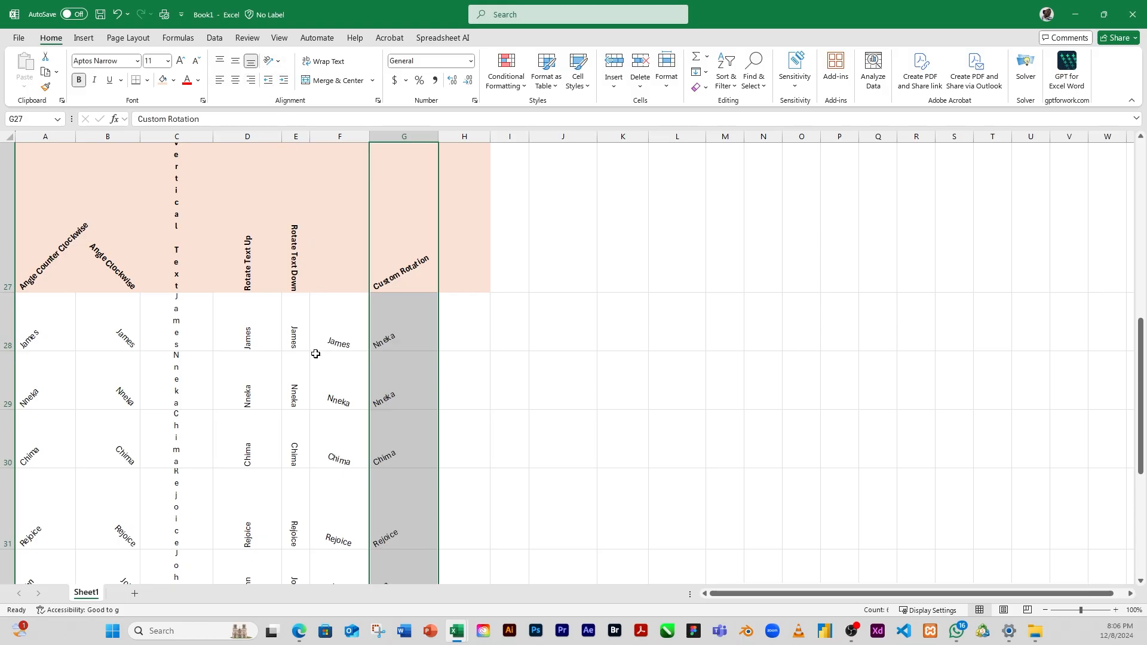
Step: Examine the Indentation table in A37:C40, comparing the Fan, Chair and Television entries under their headings
{"action": "scroll", "coordinate": [251, 390], "scroll_direction": "down", "scroll_amount": 3}
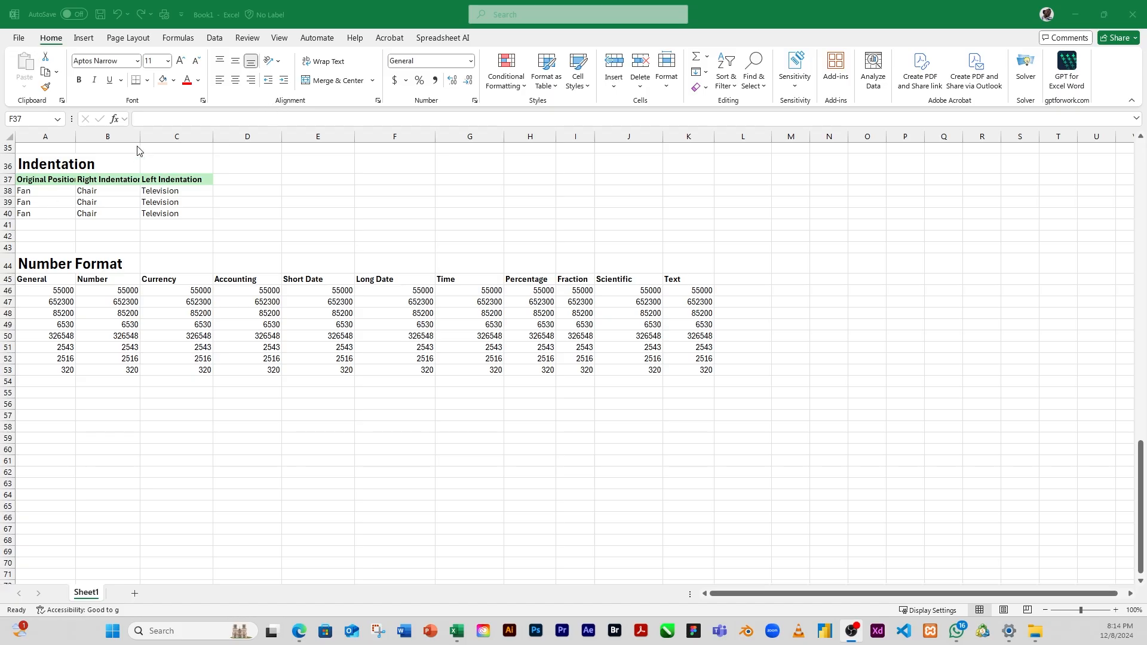
{"action": "left_click", "coordinate": [50, 184]}
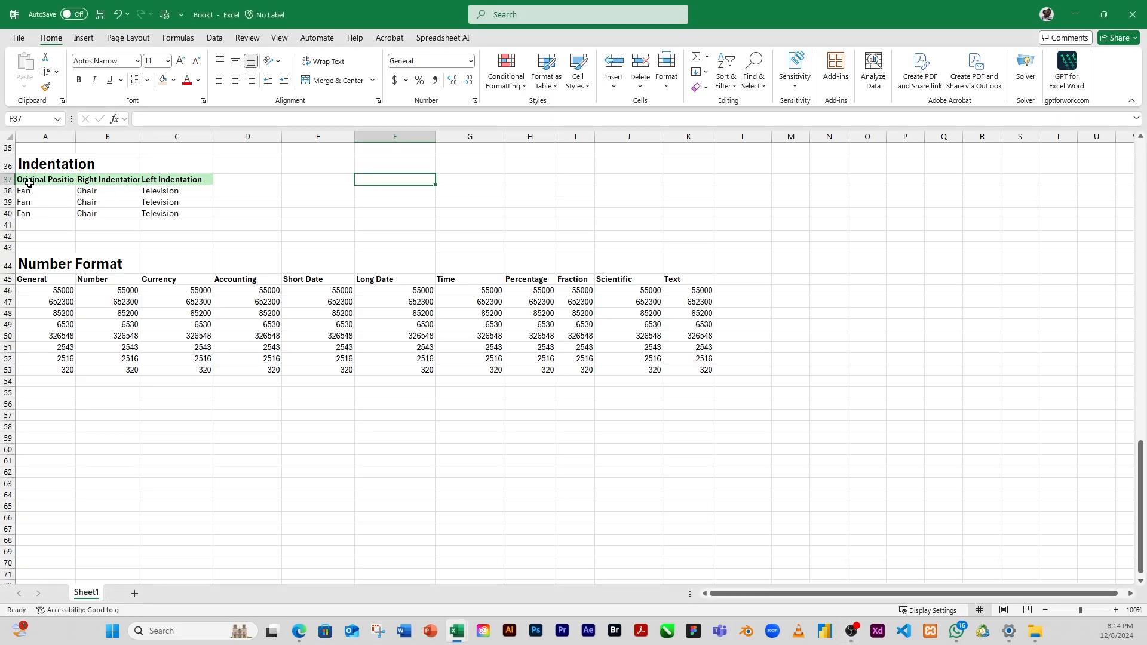
{"action": "left_click", "coordinate": [23, 187]}
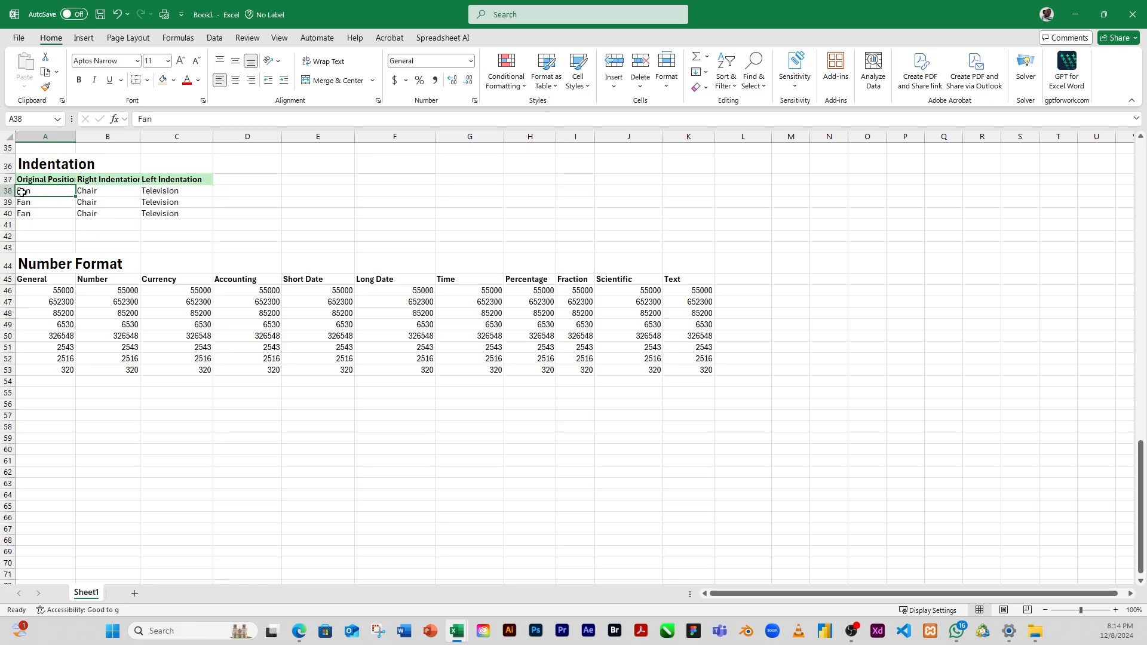
{"action": "left_click_drag", "start_coordinate": [43, 194], "coordinate": [160, 215]}
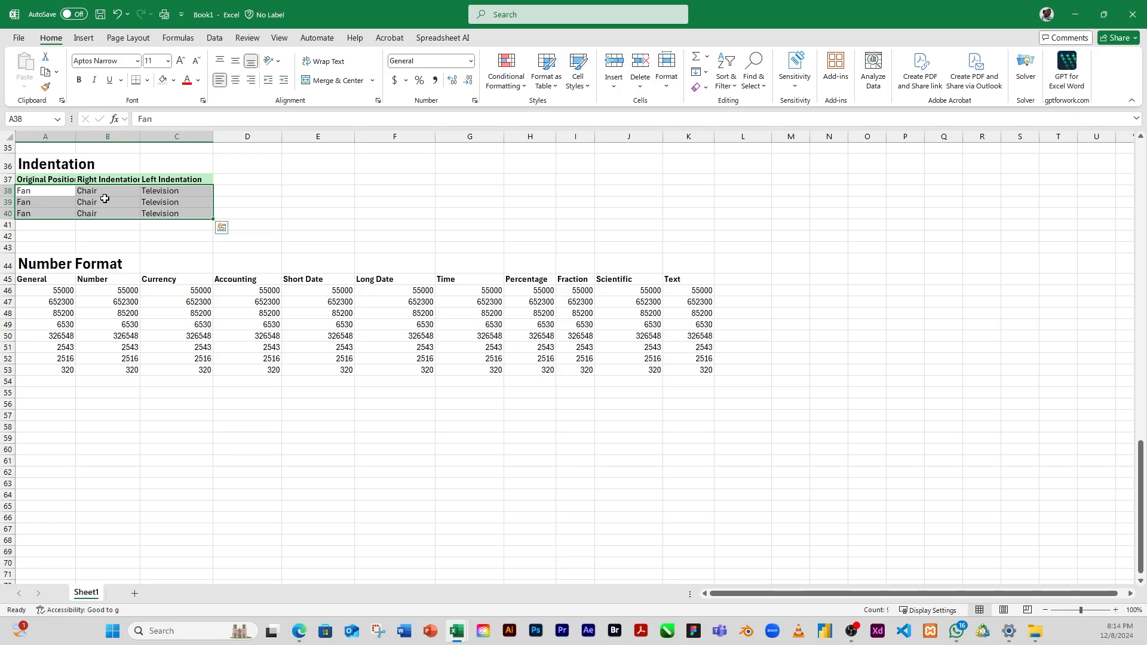
{"action": "left_click", "coordinate": [45, 212]}
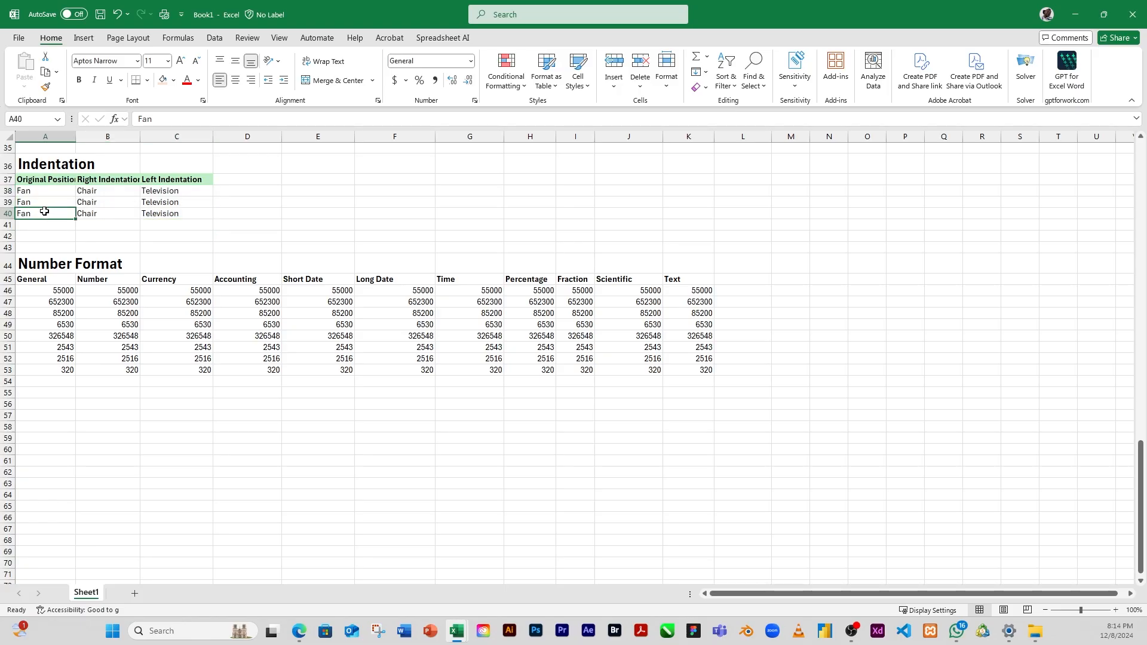
{"action": "left_click", "coordinate": [27, 191]}
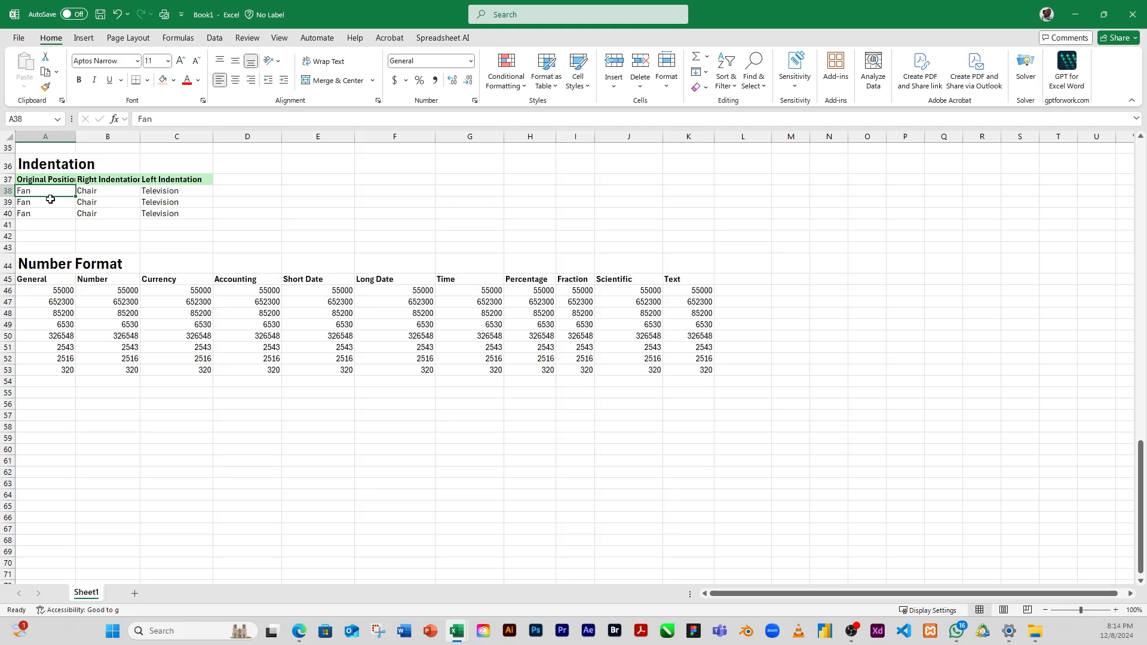
{"action": "left_click", "coordinate": [46, 211]}
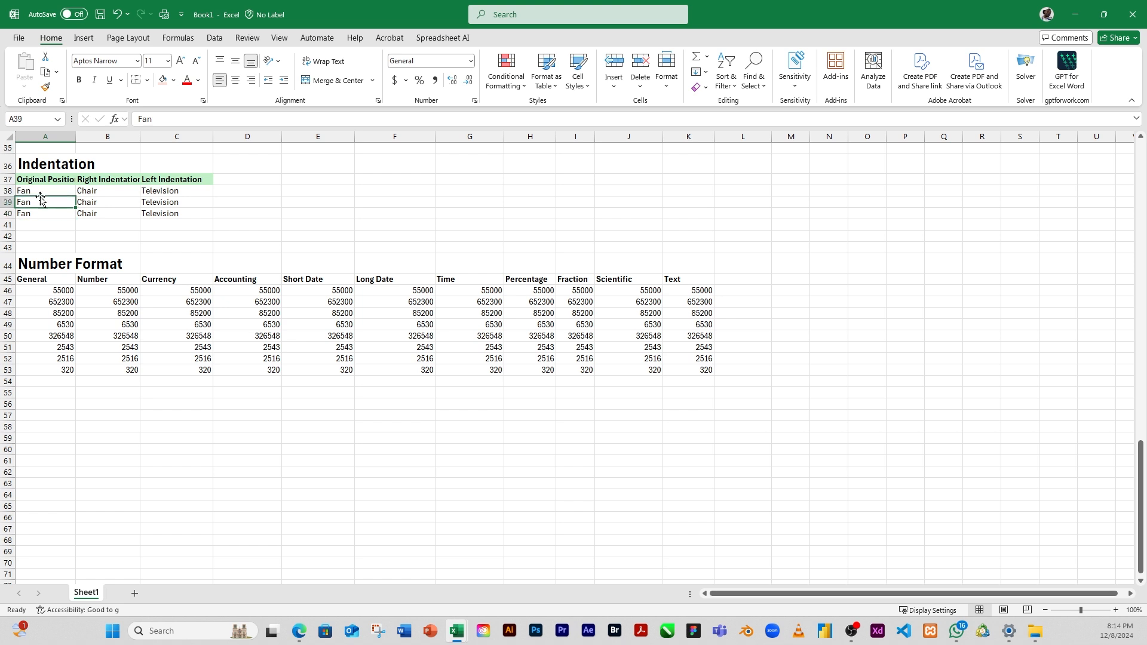
{"action": "left_click_drag", "start_coordinate": [35, 180], "coordinate": [31, 213]}
{"action": "left_click", "coordinate": [36, 201]}
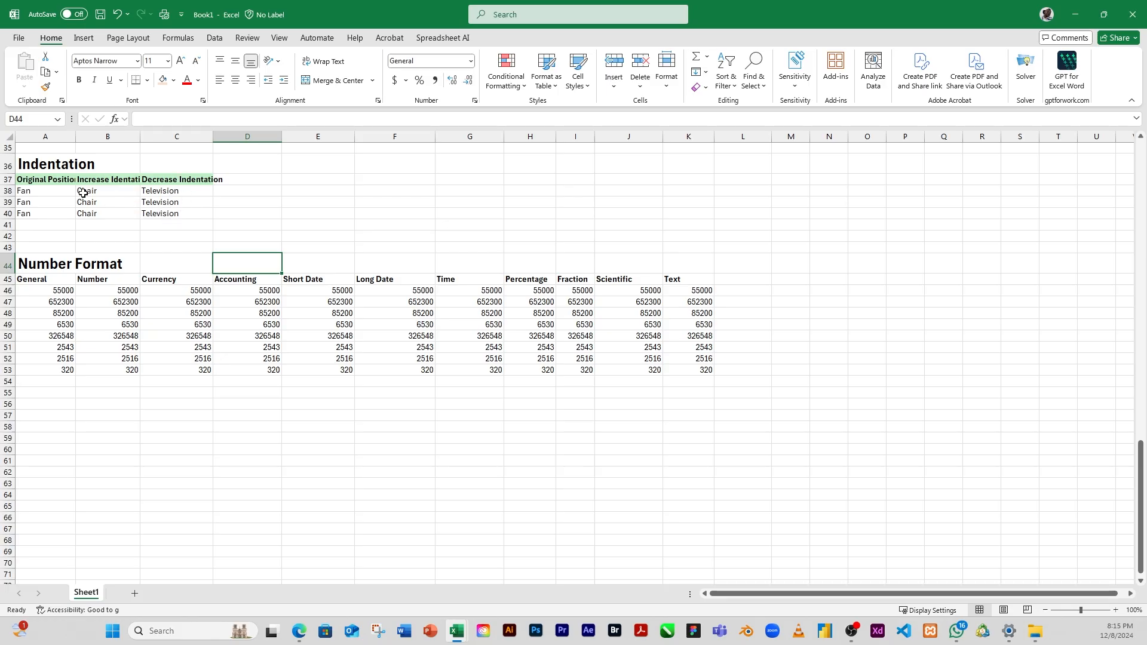
Step: Increase the indent of the Chair entries in B38:B40 by nine levels, pushing them against the column's right edge
{"action": "left_click_drag", "start_coordinate": [93, 189], "coordinate": [92, 216]}
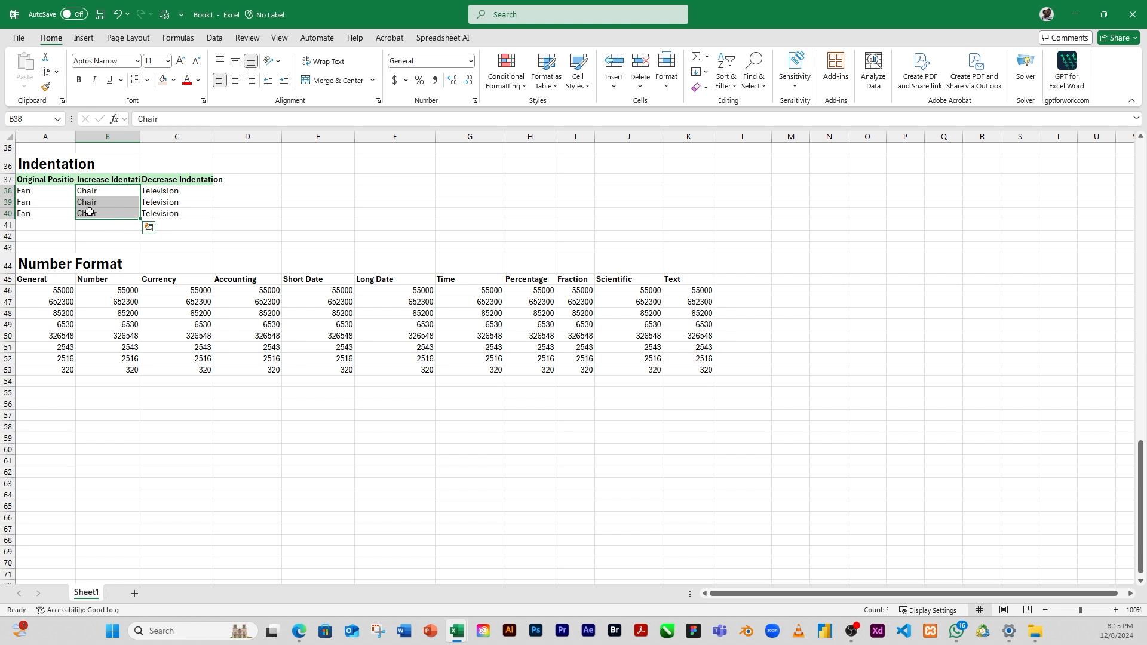
{"action": "left_click", "coordinate": [285, 82]}
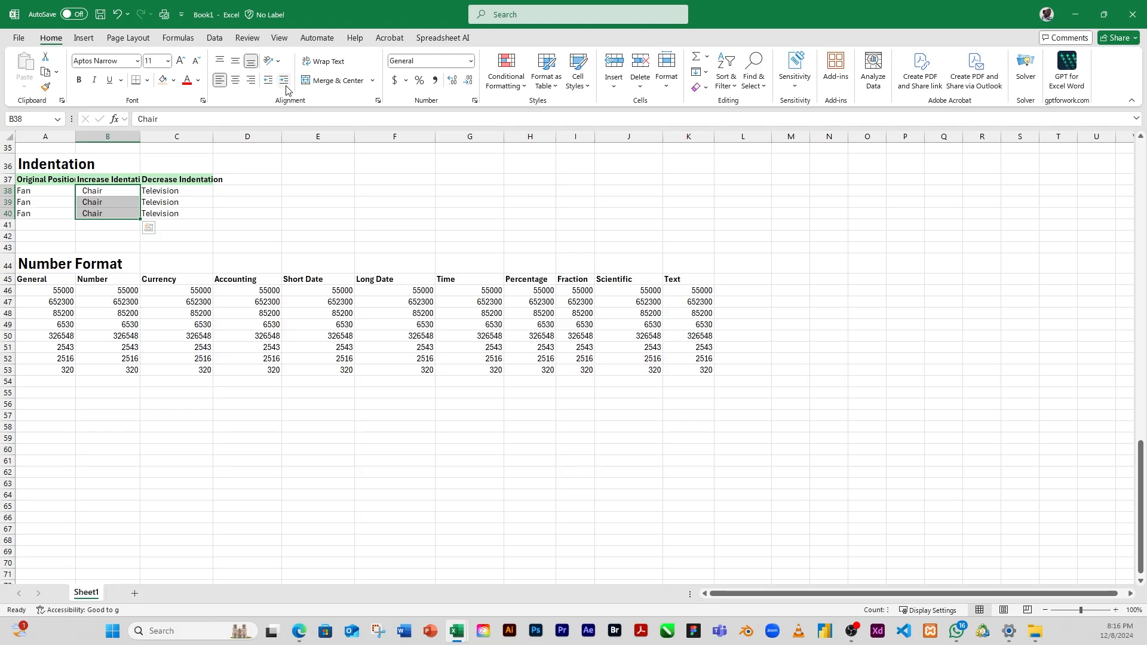
{"action": "left_click", "coordinate": [284, 85]}
{"action": "left_click", "coordinate": [284, 87]}
{"action": "left_click", "coordinate": [284, 87]}
{"action": "left_click", "coordinate": [284, 87]}
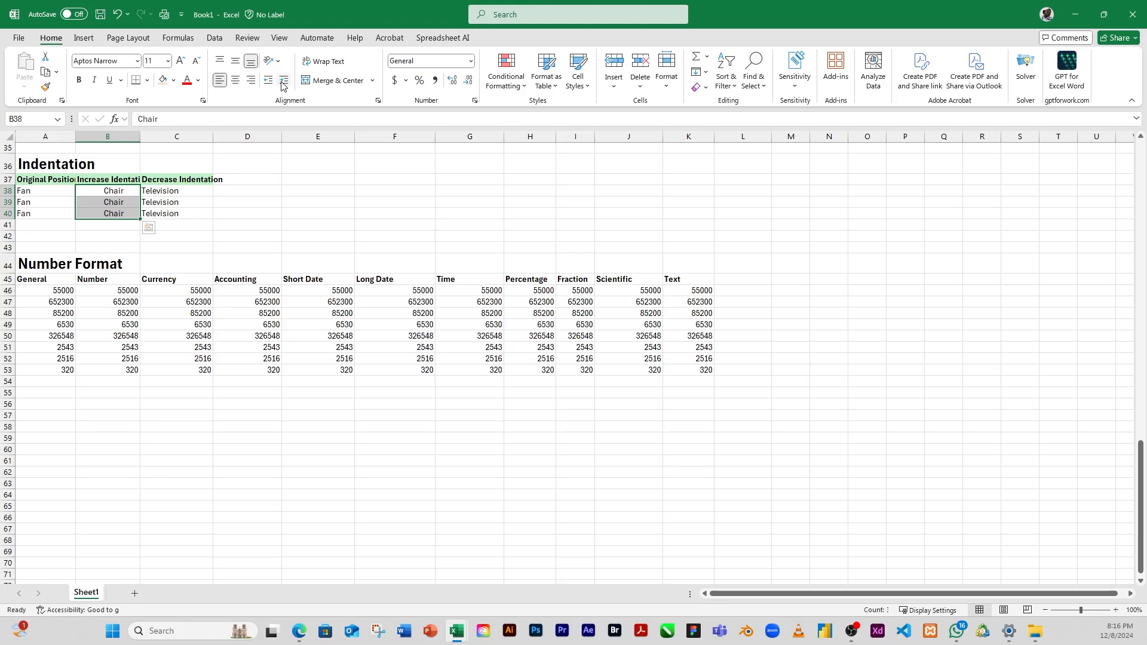
{"action": "left_click", "coordinate": [283, 87]}
{"action": "left_click", "coordinate": [283, 87]}
{"action": "left_click", "coordinate": [283, 87]}
{"action": "left_click", "coordinate": [283, 87]}
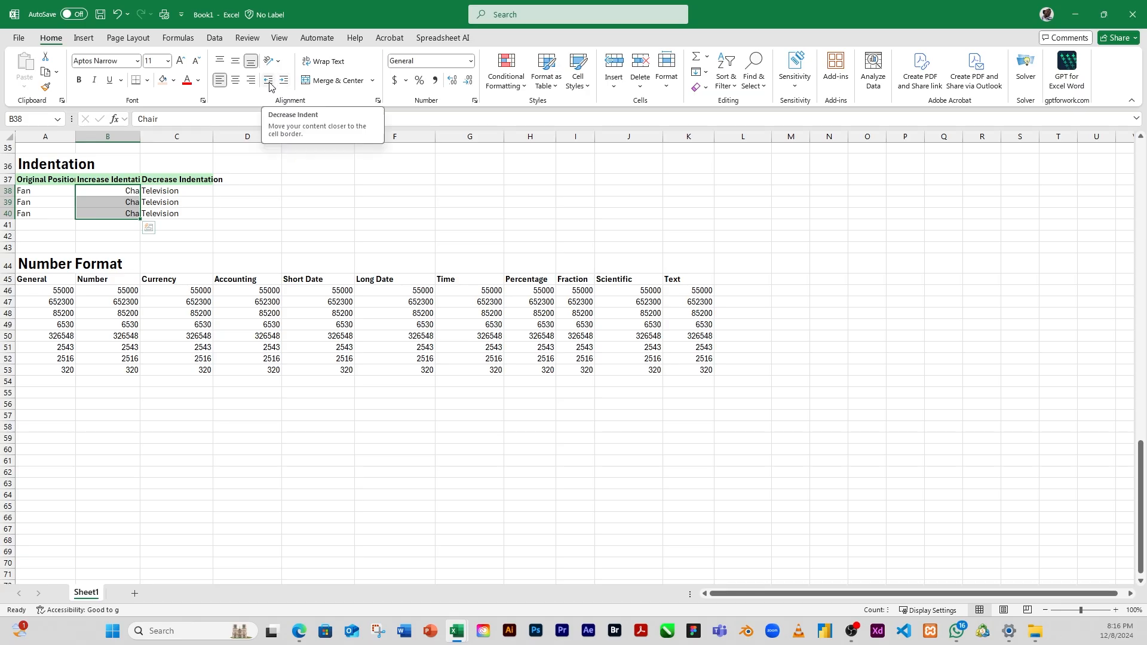
Step: Decrease the indent of the Chair entries in B38:B40 until they sit near the middle of the column
{"action": "left_click", "coordinate": [269, 81]}
{"action": "left_click", "coordinate": [269, 81]}
{"action": "left_click", "coordinate": [269, 82]}
{"action": "left_click", "coordinate": [269, 81]}
{"action": "left_click", "coordinate": [268, 82]}
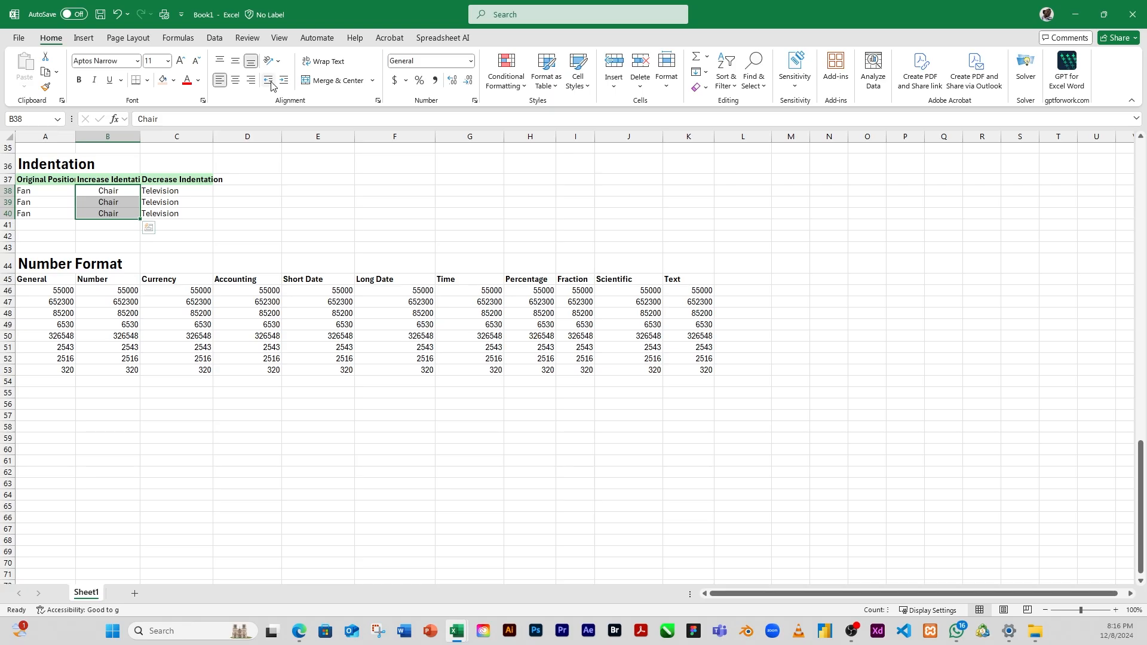
{"action": "left_click", "coordinate": [270, 82]}
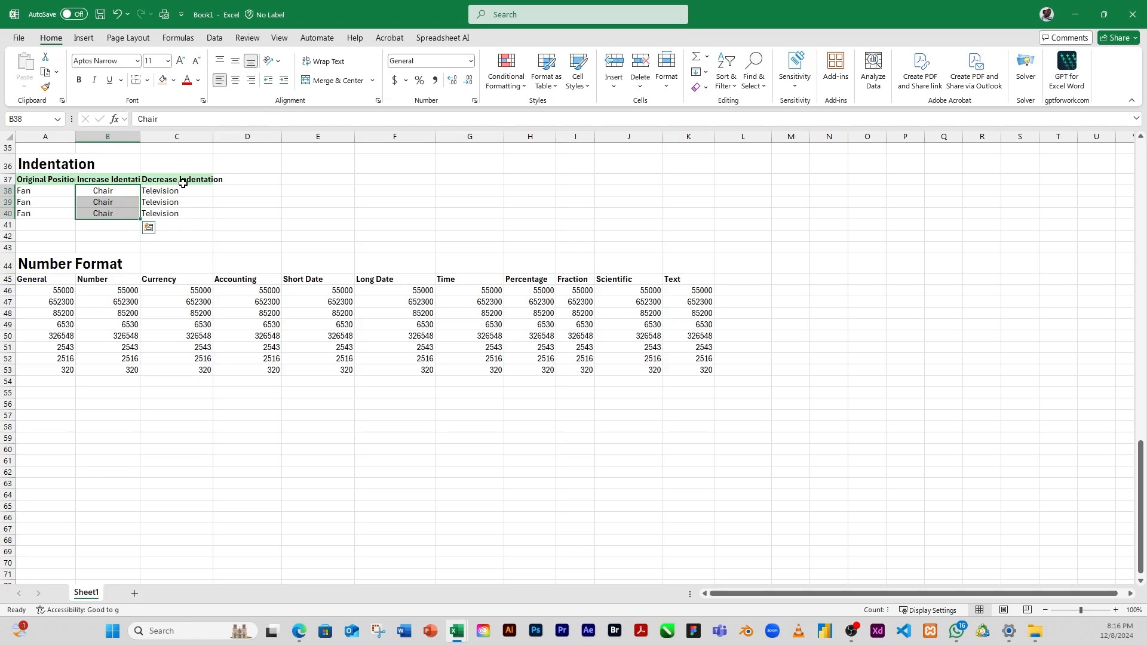
Step: Increase the indent of the Chair entries in B38:B40 by four levels, moving them close to the right edge
{"action": "left_click_drag", "start_coordinate": [159, 188], "coordinate": [174, 213]}
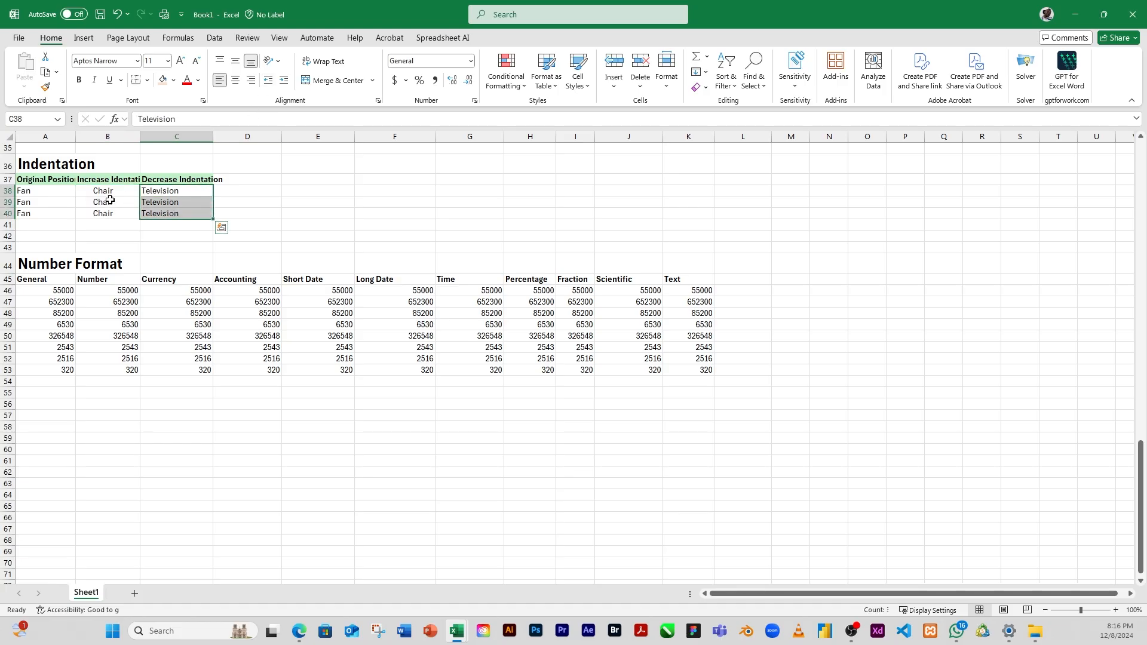
{"action": "left_click_drag", "start_coordinate": [102, 191], "coordinate": [109, 215]}
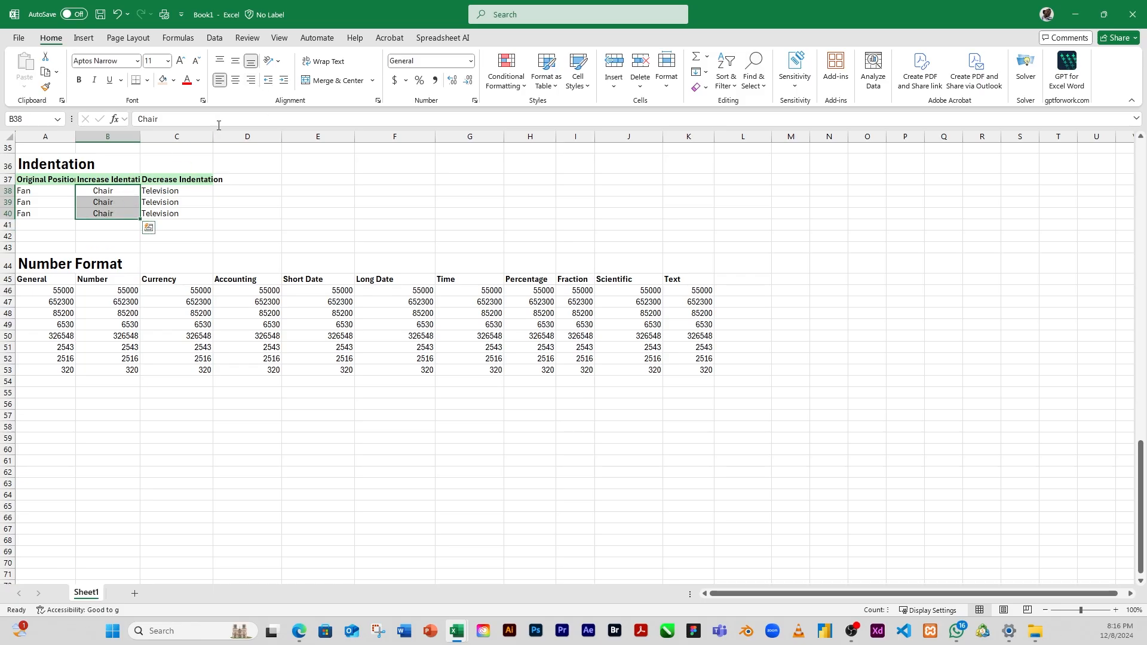
{"action": "left_click", "coordinate": [284, 80]}
{"action": "left_click", "coordinate": [285, 85]}
{"action": "left_click", "coordinate": [286, 85]}
{"action": "left_click", "coordinate": [285, 85]}
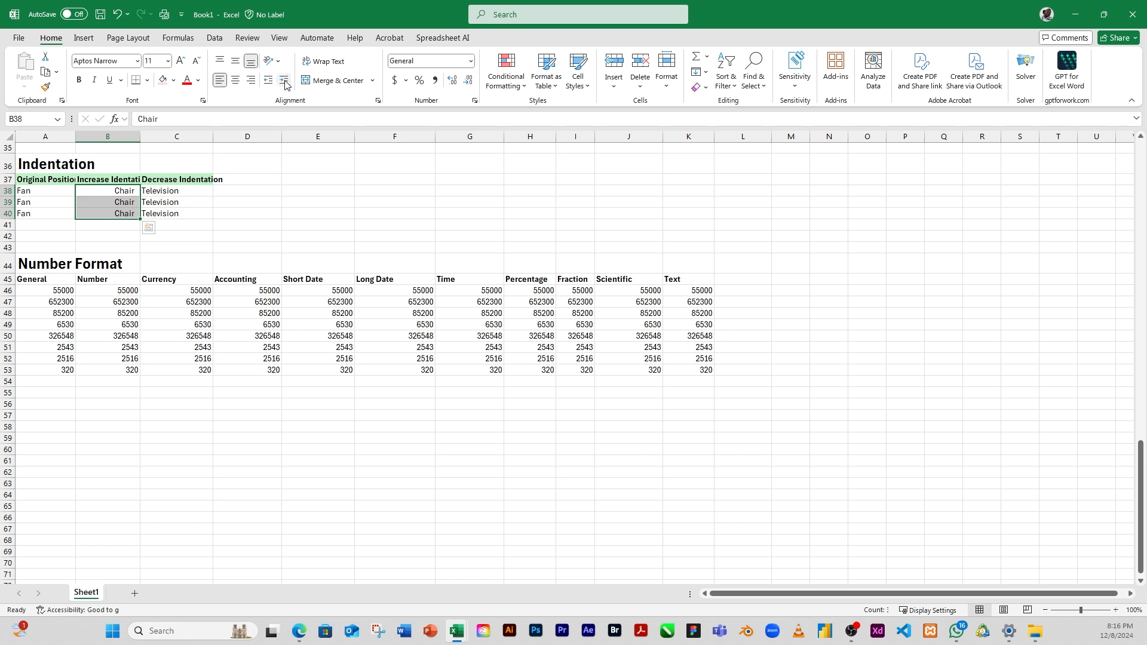
Step: Increase the indent of the Television entries in C38:C40 until they reach the column's right edge
{"action": "left_click", "coordinate": [162, 200]}
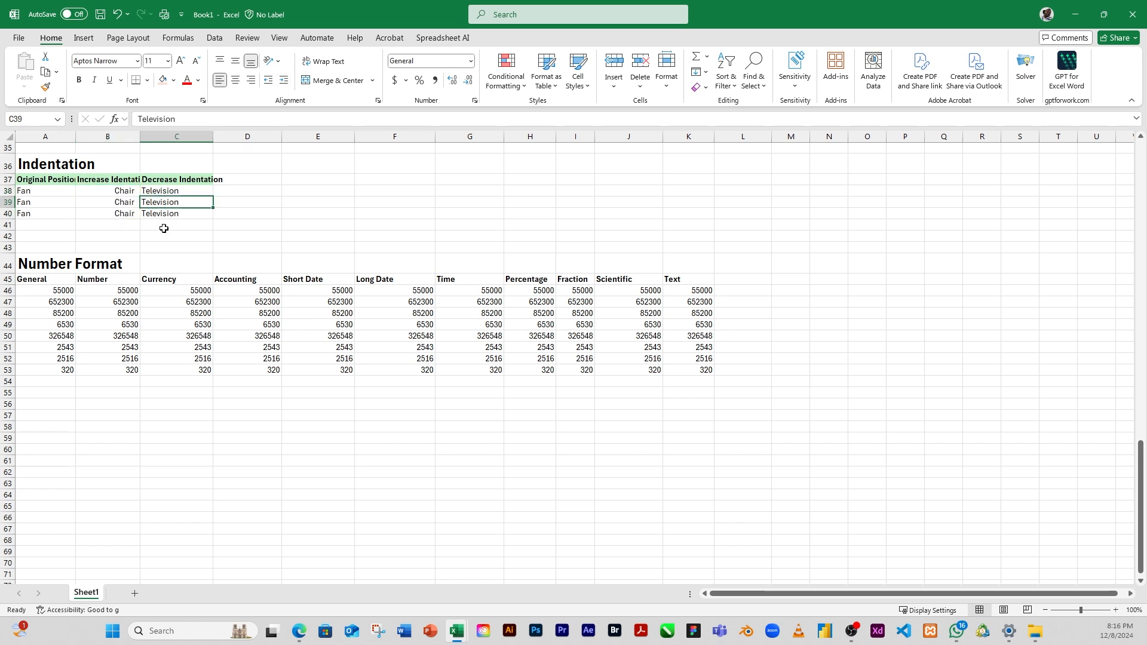
{"action": "left_click_drag", "start_coordinate": [165, 190], "coordinate": [172, 213]}
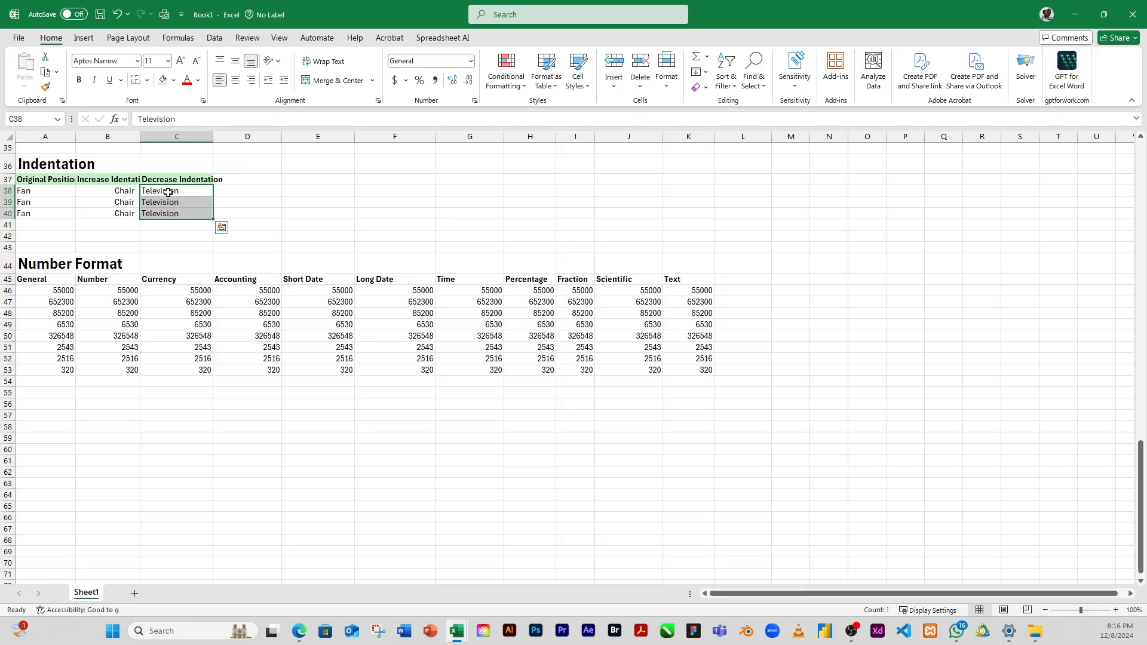
{"action": "left_click", "coordinate": [284, 80]}
{"action": "left_click", "coordinate": [284, 81]}
{"action": "left_click", "coordinate": [284, 80]}
{"action": "left_click", "coordinate": [284, 81]}
{"action": "left_click", "coordinate": [284, 80]}
{"action": "left_click", "coordinate": [284, 81]}
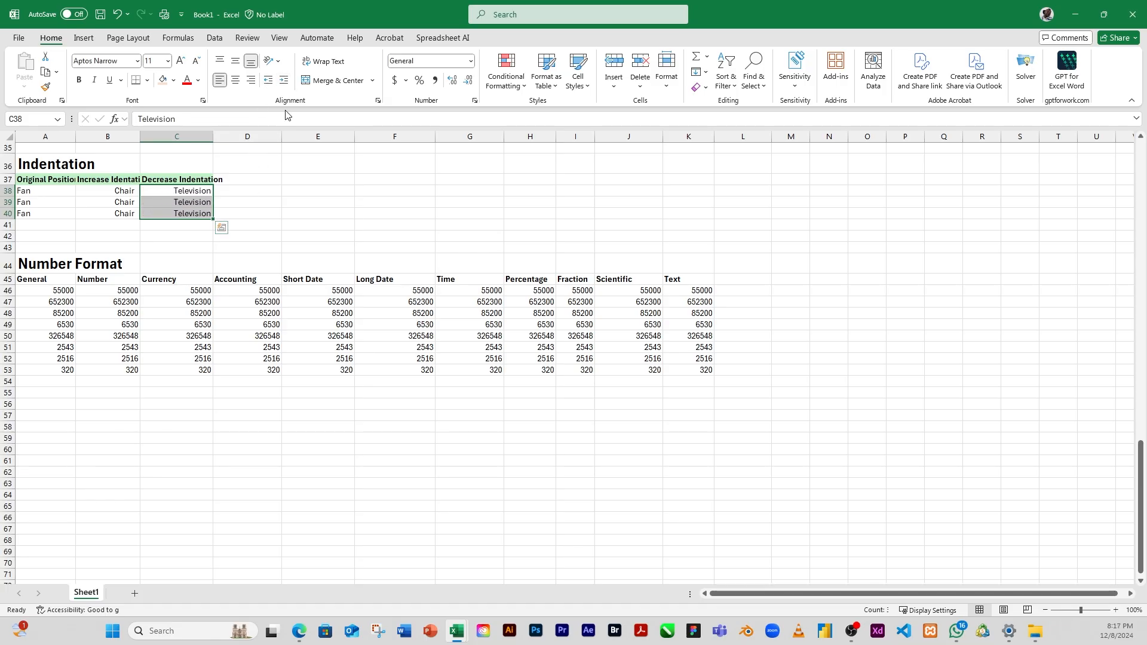
Step: Decrease the indent of the Television entries in C38:C40 to a single level from the left cell border
{"action": "left_click", "coordinate": [267, 80]}
{"action": "left_click", "coordinate": [267, 80]}
{"action": "left_click", "coordinate": [267, 81]}
{"action": "left_click", "coordinate": [267, 81]}
{"action": "left_click", "coordinate": [267, 81]}
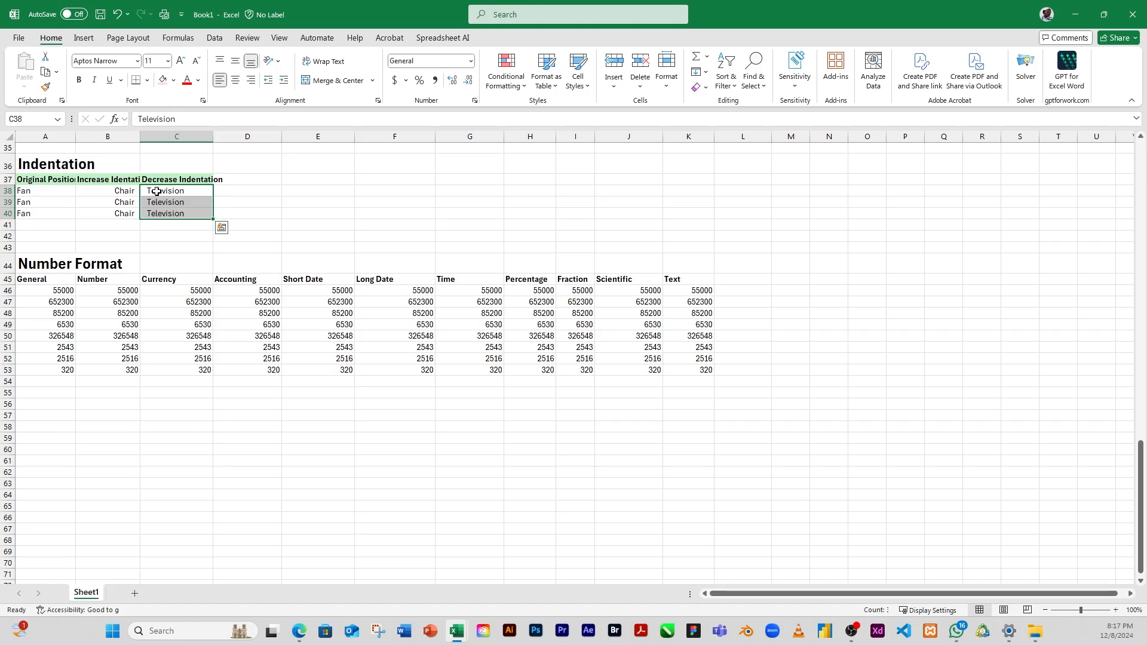
{"action": "left_click", "coordinate": [268, 80]}
{"action": "left_click", "coordinate": [281, 82]}
{"action": "left_click", "coordinate": [284, 81]}
{"action": "left_click", "coordinate": [269, 81]}
Step: Increase the indent of the Television entries in C38:C40 by five levels, and decrease it by five levels again
{"action": "left_click", "coordinate": [284, 82]}
{"action": "left_click", "coordinate": [284, 82]}
{"action": "left_click", "coordinate": [285, 82]}
{"action": "left_click", "coordinate": [286, 84]}
{"action": "left_click", "coordinate": [286, 84]}
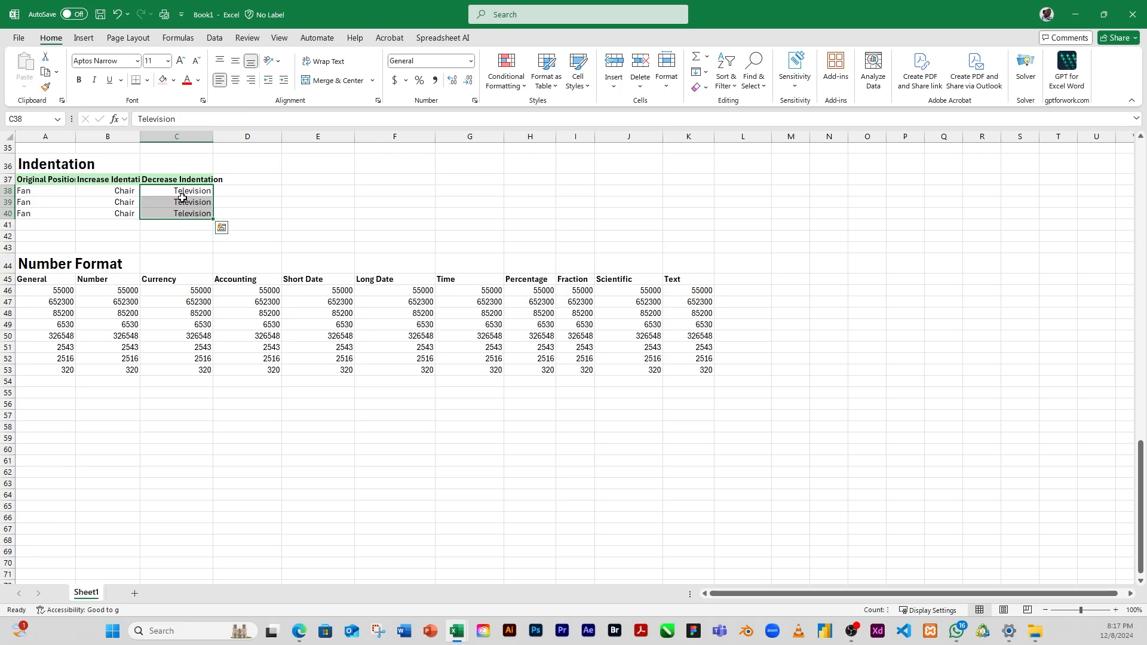
{"action": "left_click", "coordinate": [269, 82]}
{"action": "left_click", "coordinate": [268, 82]}
{"action": "left_click", "coordinate": [268, 82]}
{"action": "left_click", "coordinate": [269, 82]}
{"action": "left_click", "coordinate": [268, 81]}
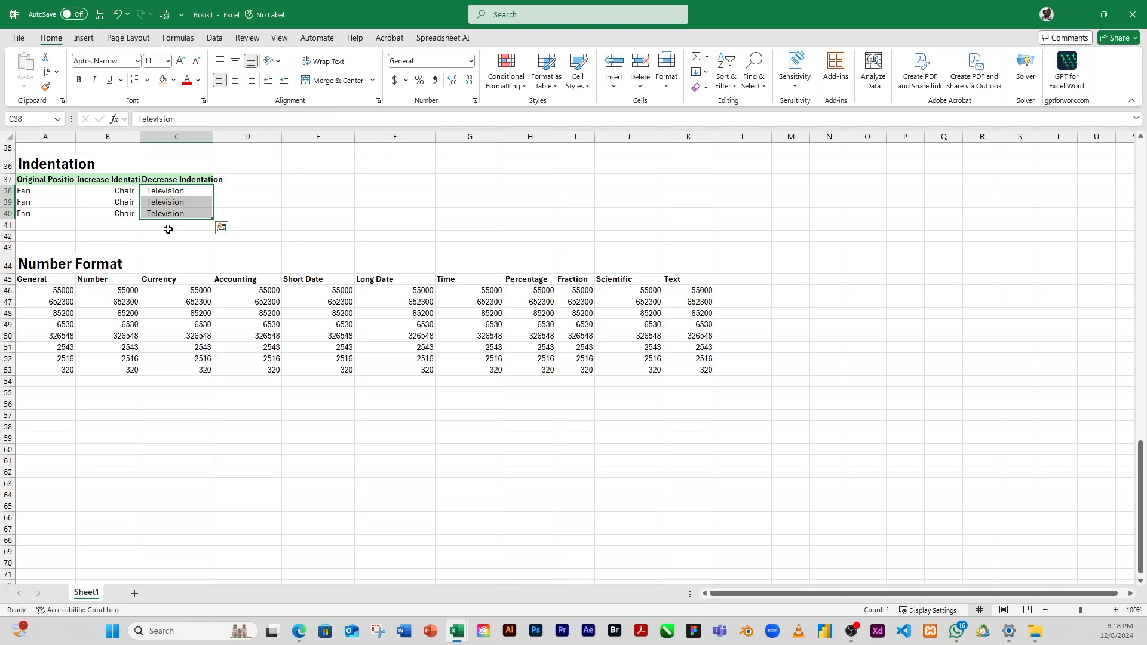
{"action": "left_click", "coordinate": [152, 213]}
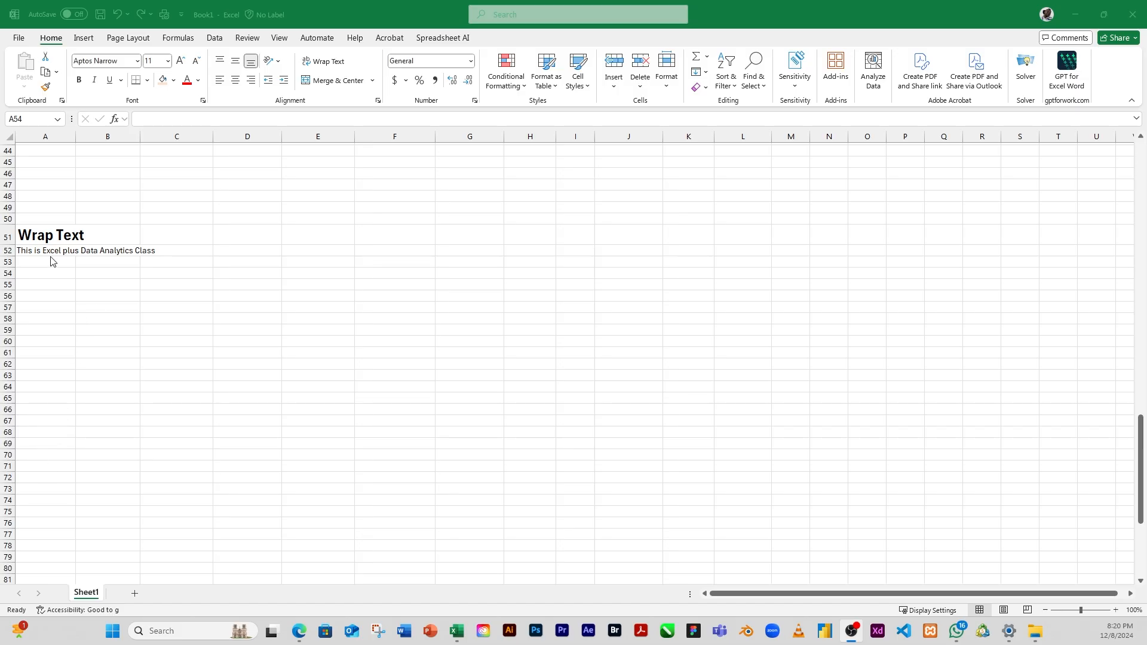
Step: Enter H in B52, beside the long sentence in A52 under the Wrap Text heading
{"action": "double_click", "coordinate": [35, 251]}
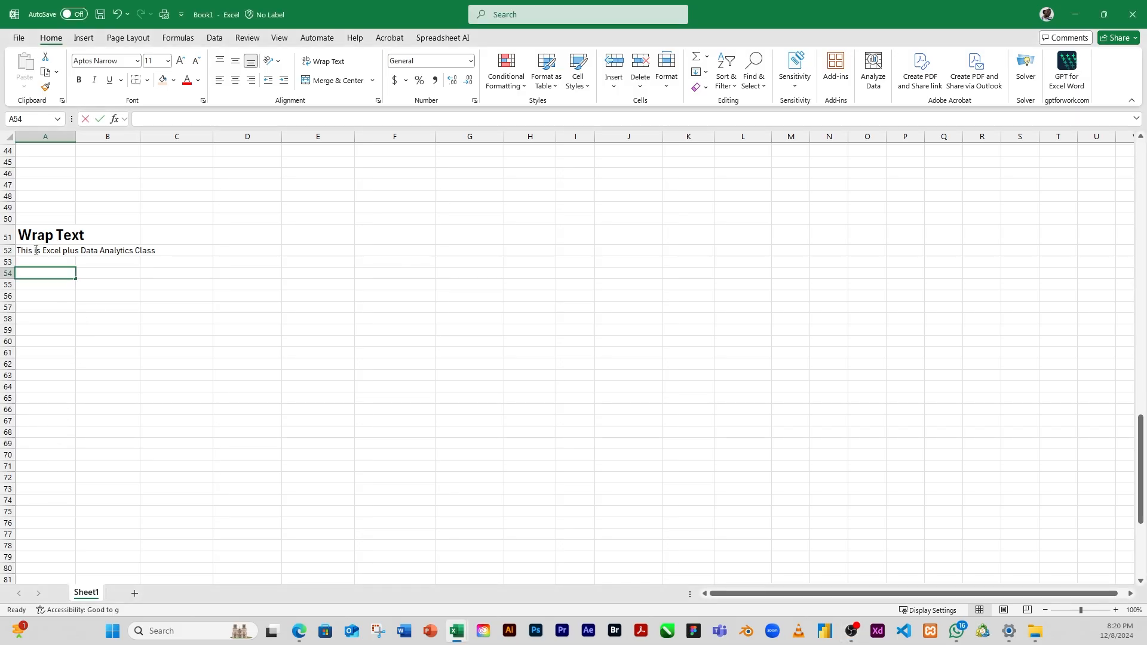
{"action": "left_click", "coordinate": [36, 250]}
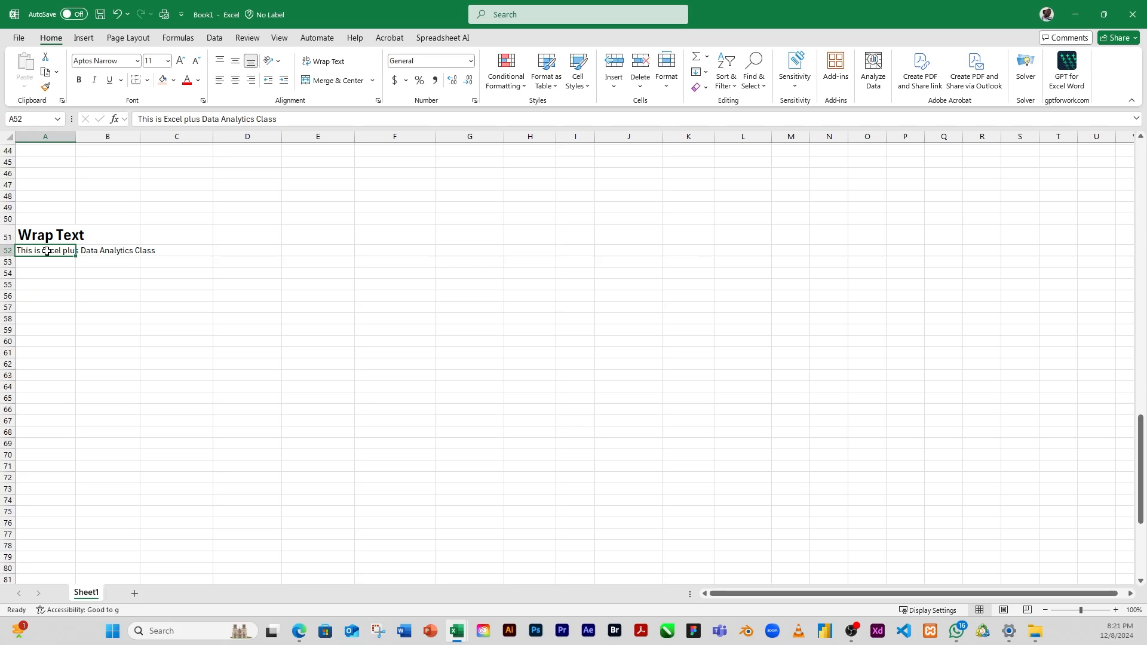
{"action": "left_click", "coordinate": [105, 251]}
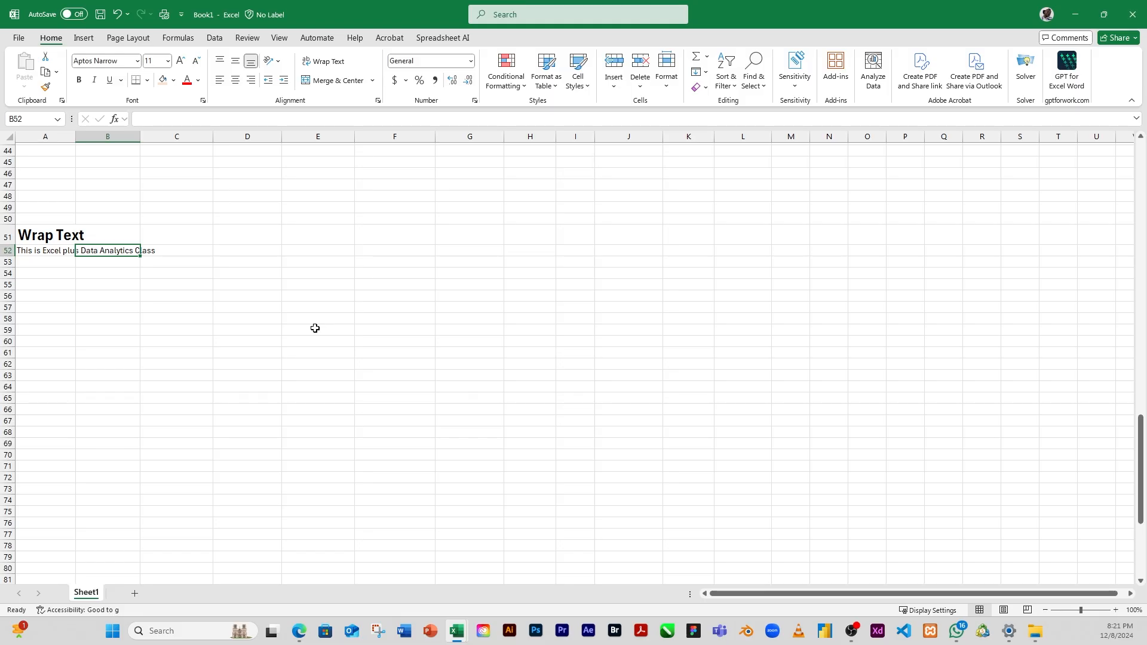
{"action": "type", "text": "H"}
{"action": "left_click", "coordinate": [149, 309]}
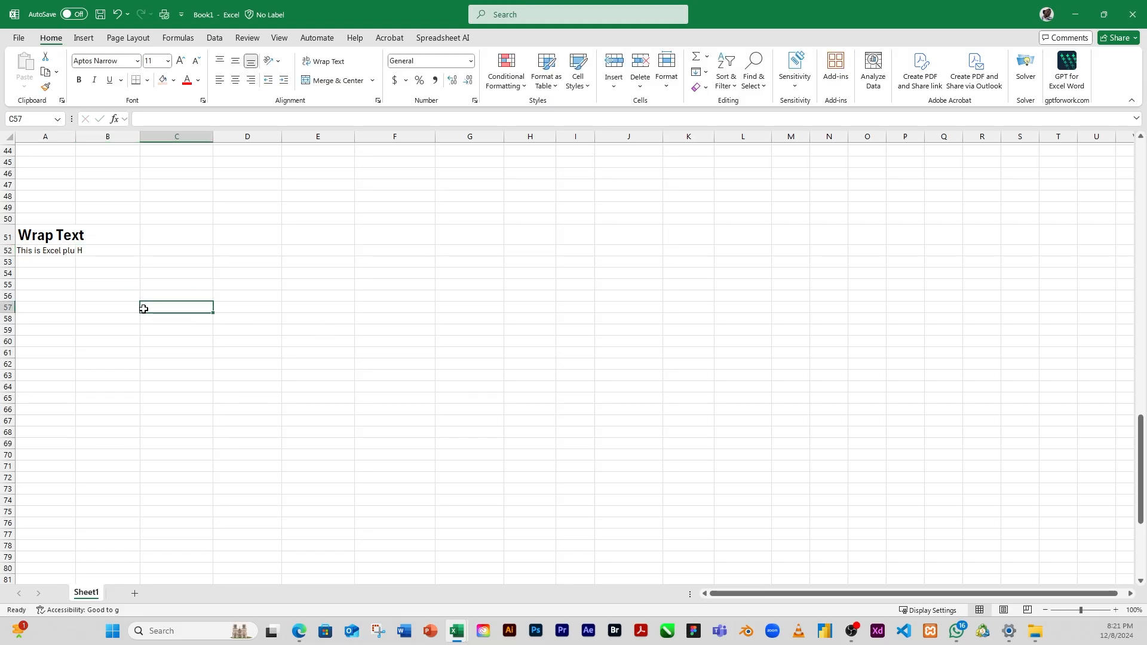
Step: Widen column A to fit the whole sentence in A52, and undo the width change
{"action": "left_click", "coordinate": [36, 248]}
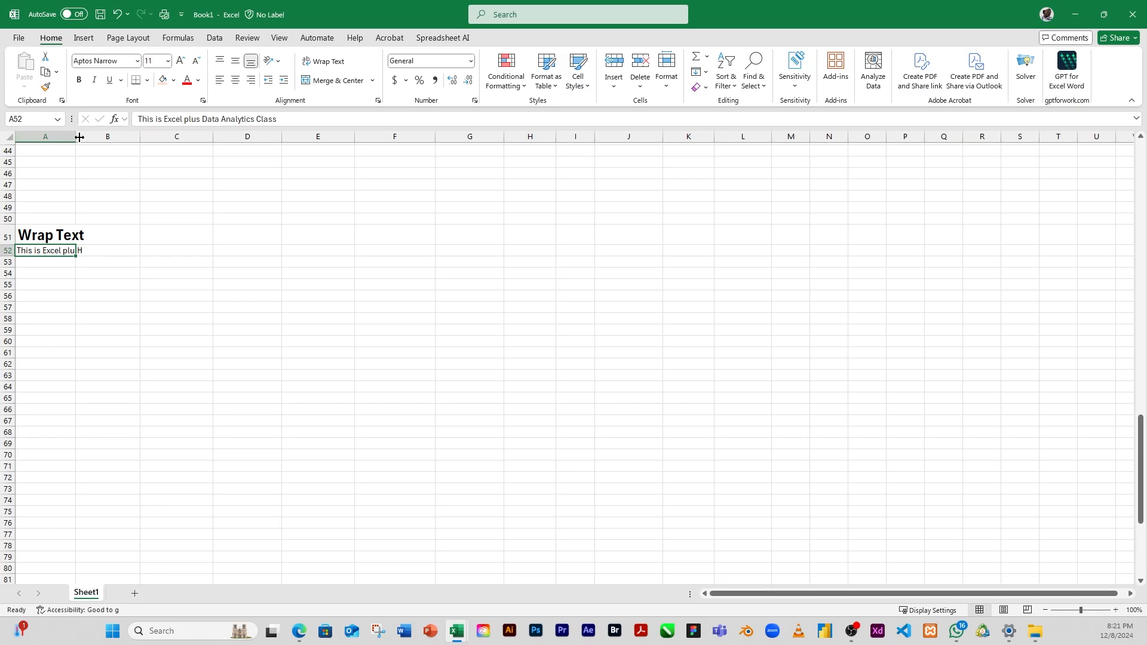
{"action": "left_click_drag", "start_coordinate": [75, 138], "coordinate": [169, 145]}
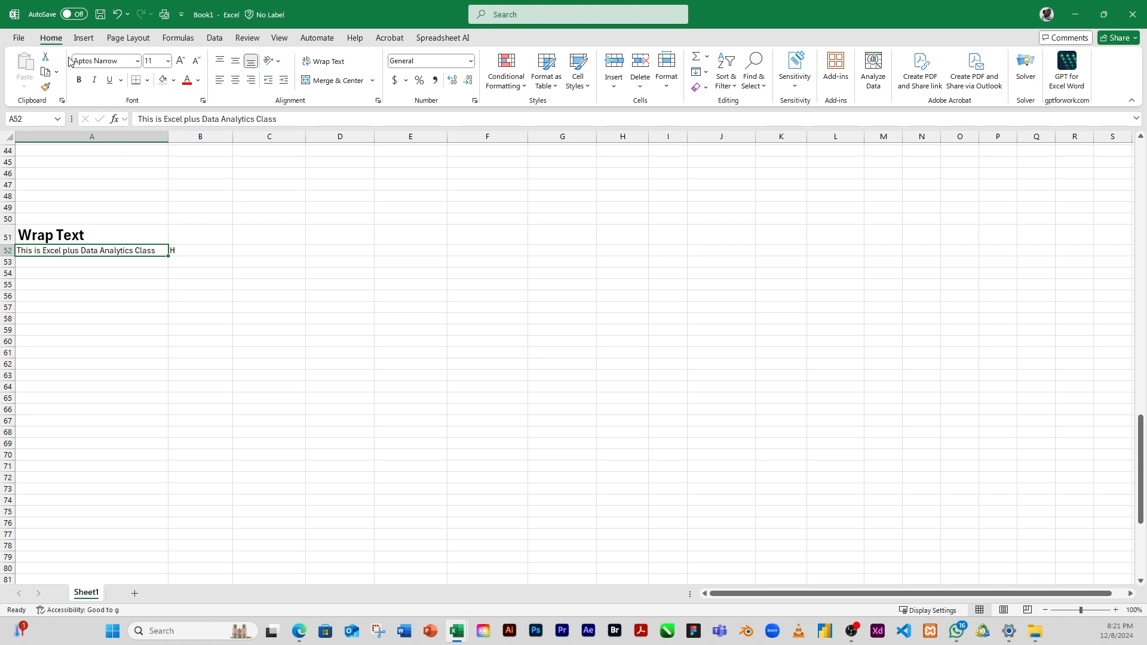
{"action": "left_click", "coordinate": [118, 14]}
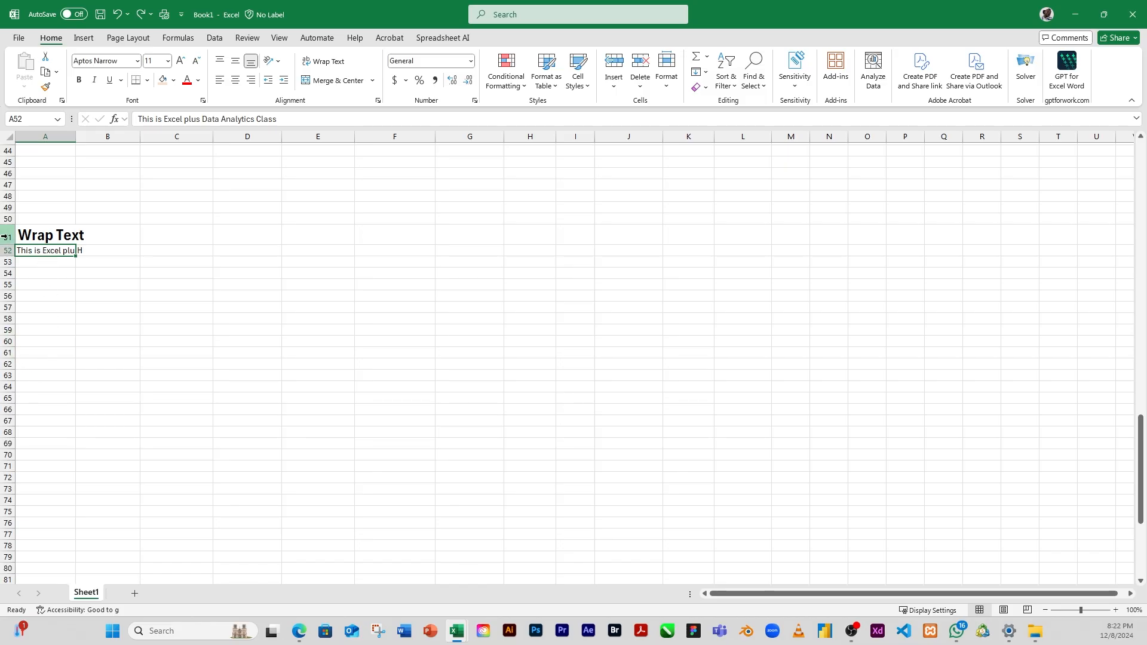
Step: Examine the full sentence stored in A52 and the empty cells beneath it under the Wrap Text heading
{"action": "left_click", "coordinate": [40, 283]}
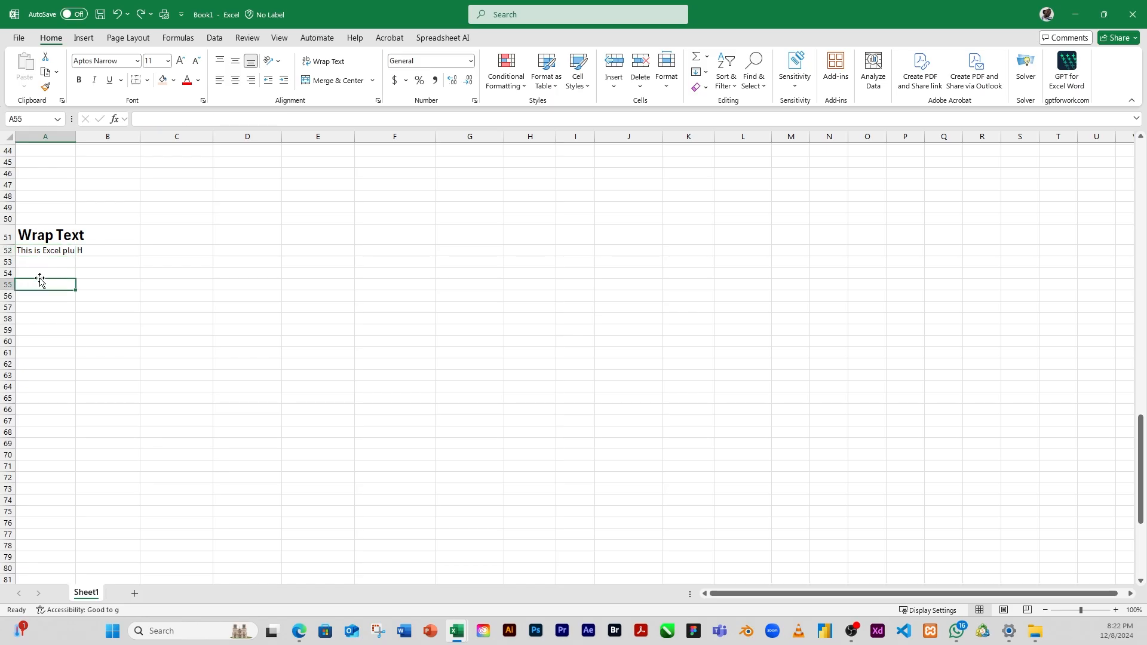
{"action": "left_click", "coordinate": [40, 250]}
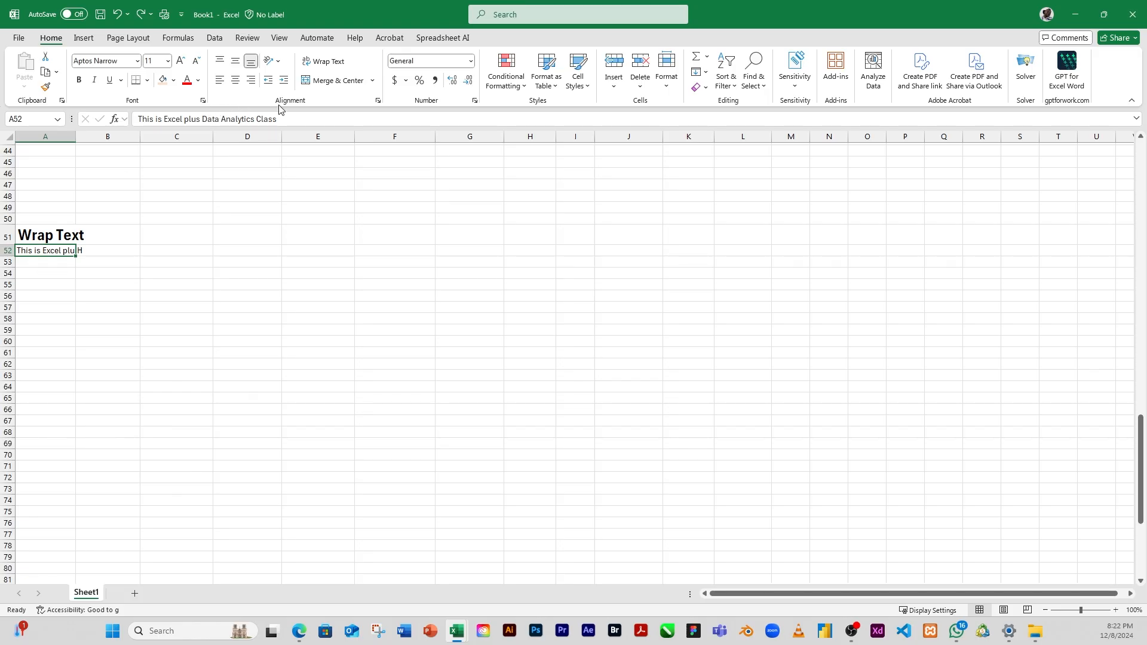
{"action": "left_click_drag", "start_coordinate": [279, 119], "coordinate": [129, 117]}
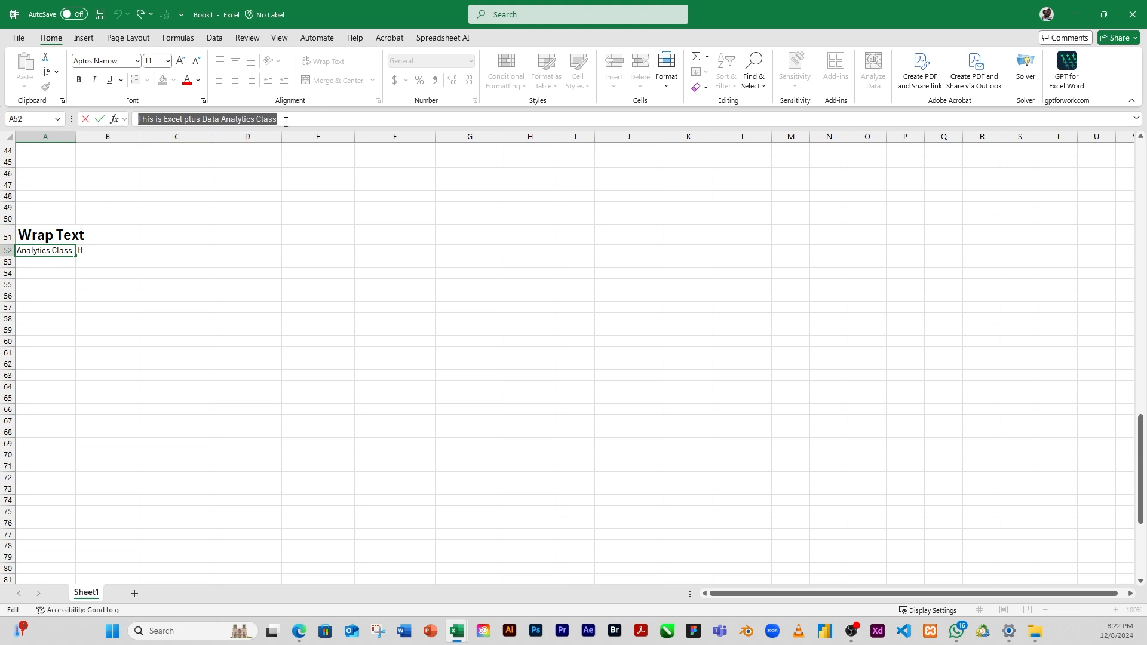
{"action": "left_click", "coordinate": [54, 283]}
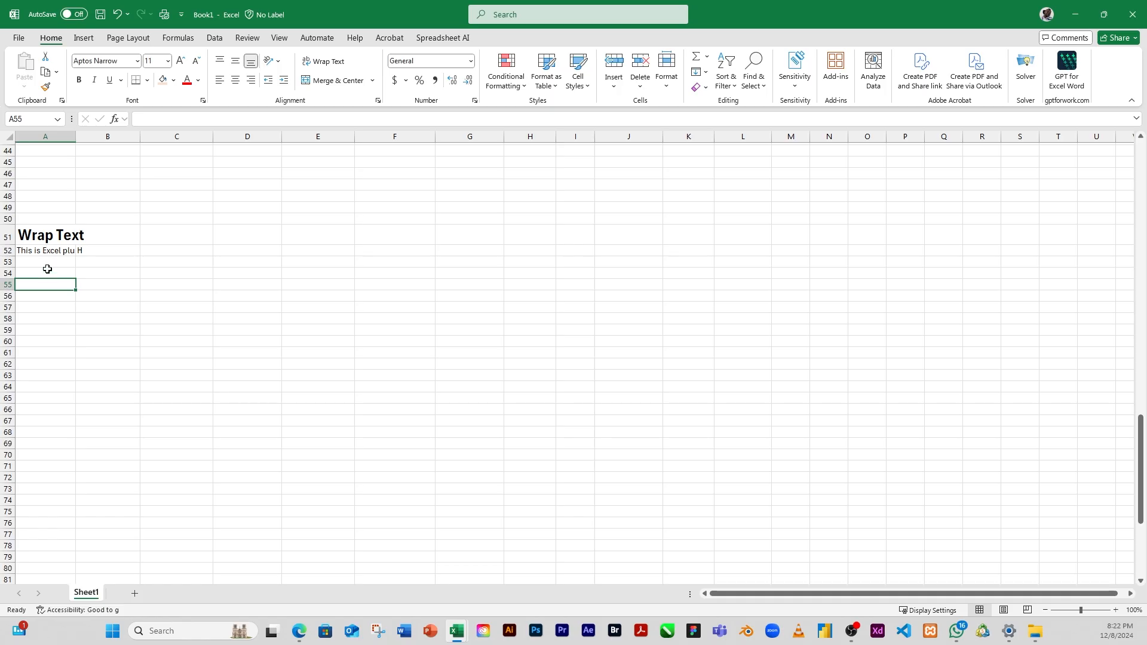
{"action": "left_click", "coordinate": [38, 249]}
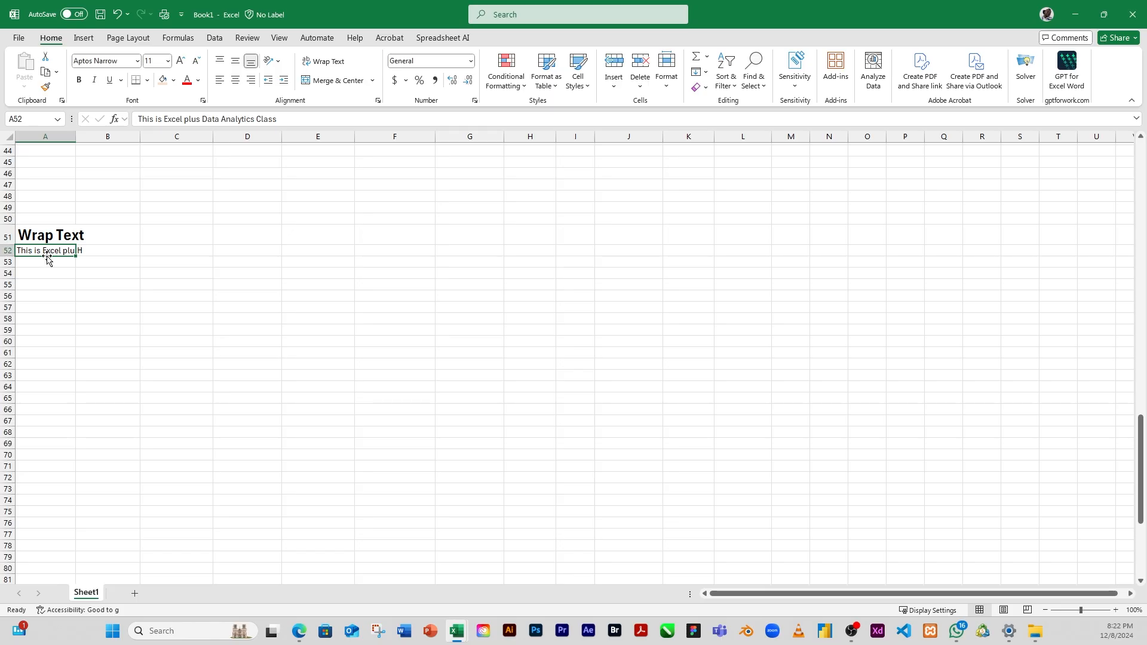
{"action": "left_click_drag", "start_coordinate": [48, 252], "coordinate": [57, 300]}
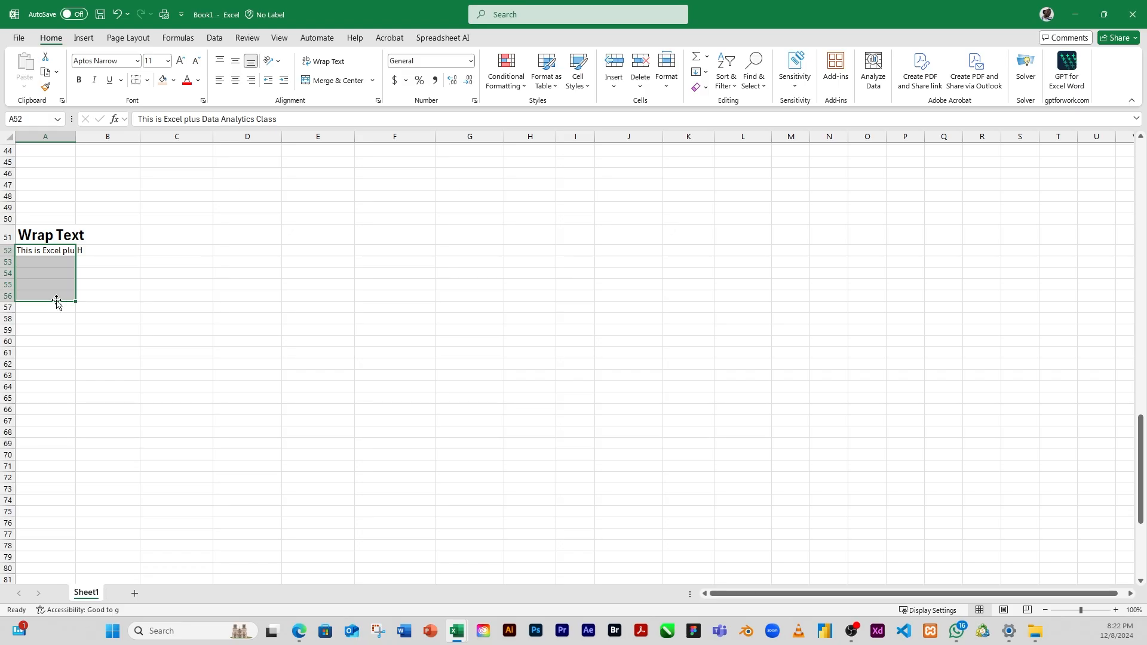
{"action": "left_click", "coordinate": [49, 330]}
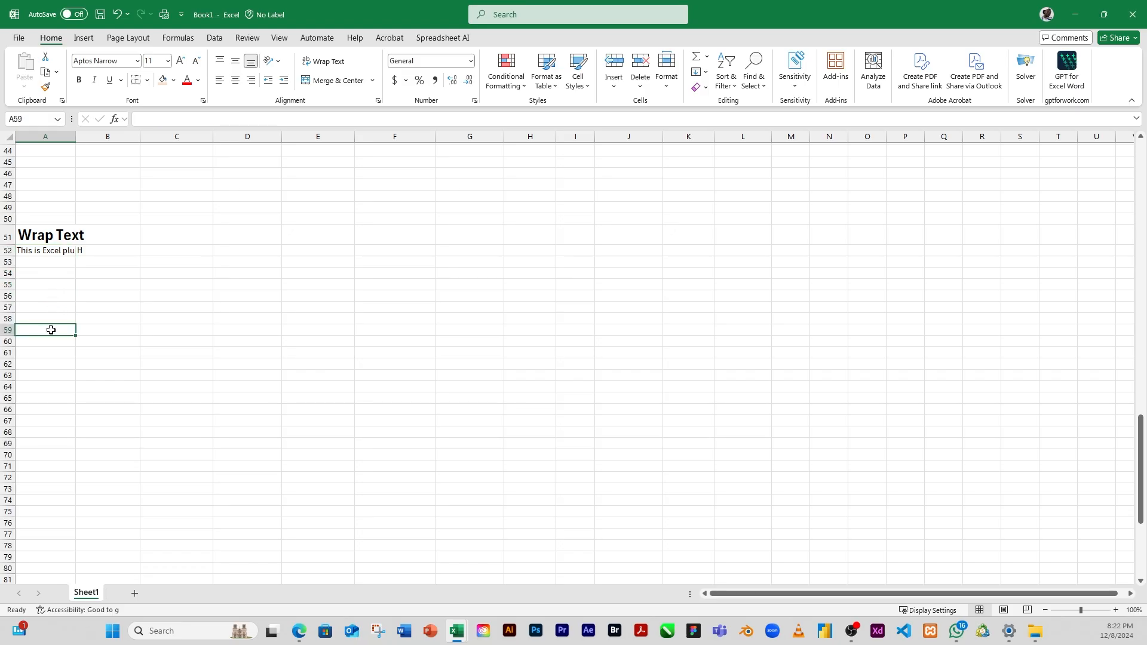
Step: Wrap the long sentence in A52 onto multiple lines within its cell
{"action": "left_click", "coordinate": [29, 250]}
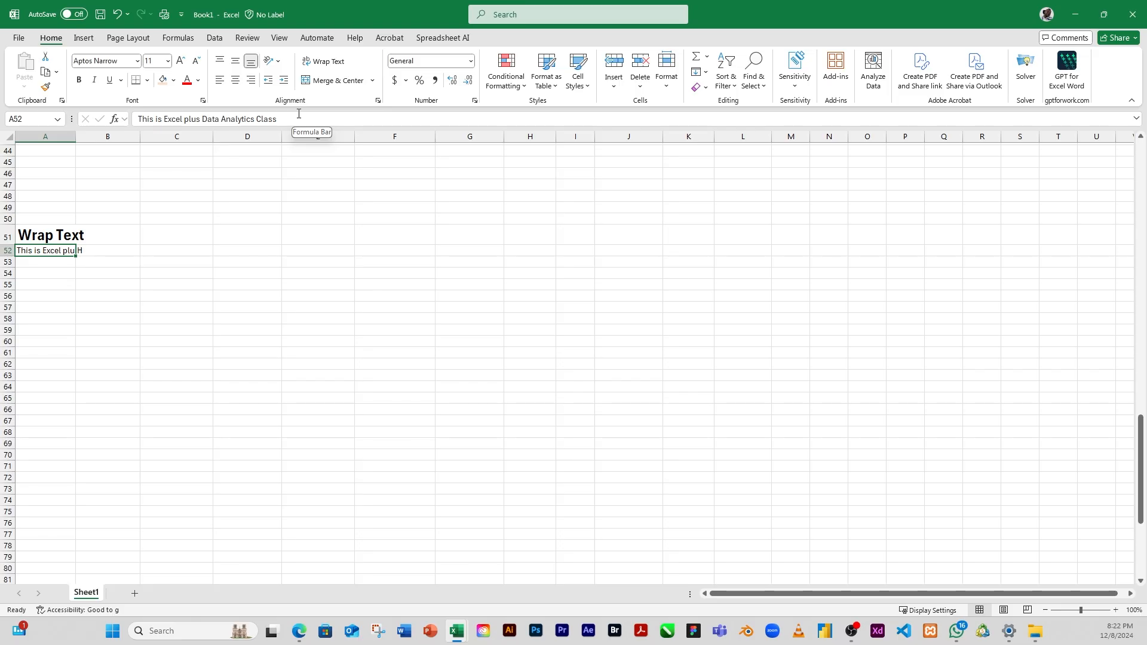
{"action": "left_click", "coordinate": [326, 62]}
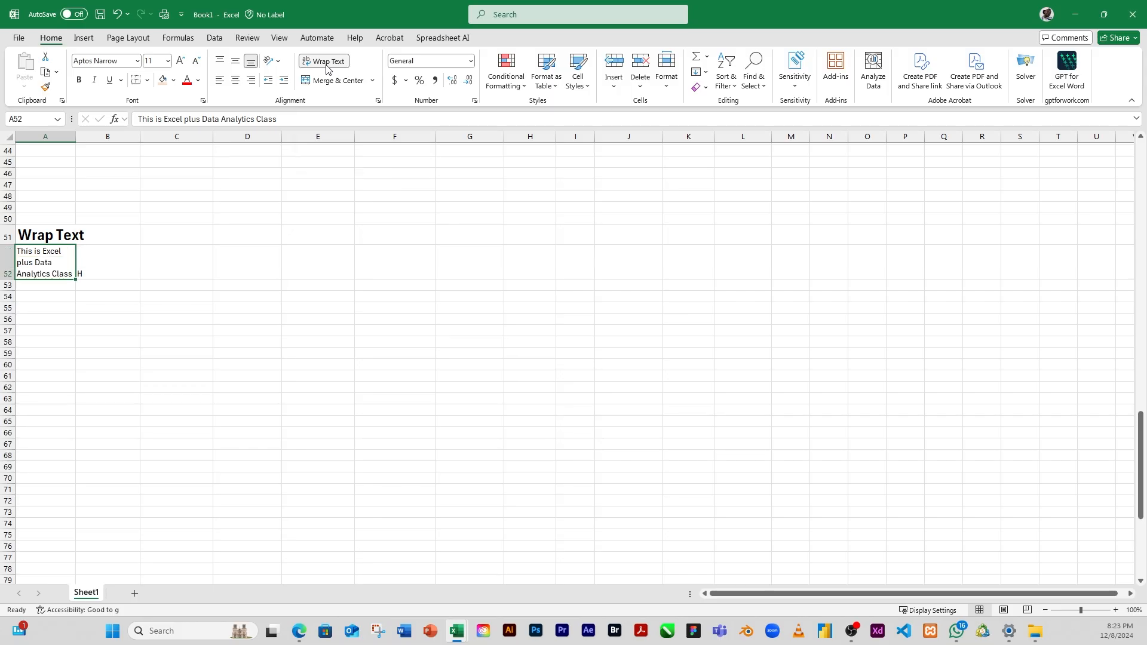
{"action": "left_click", "coordinate": [112, 265]}
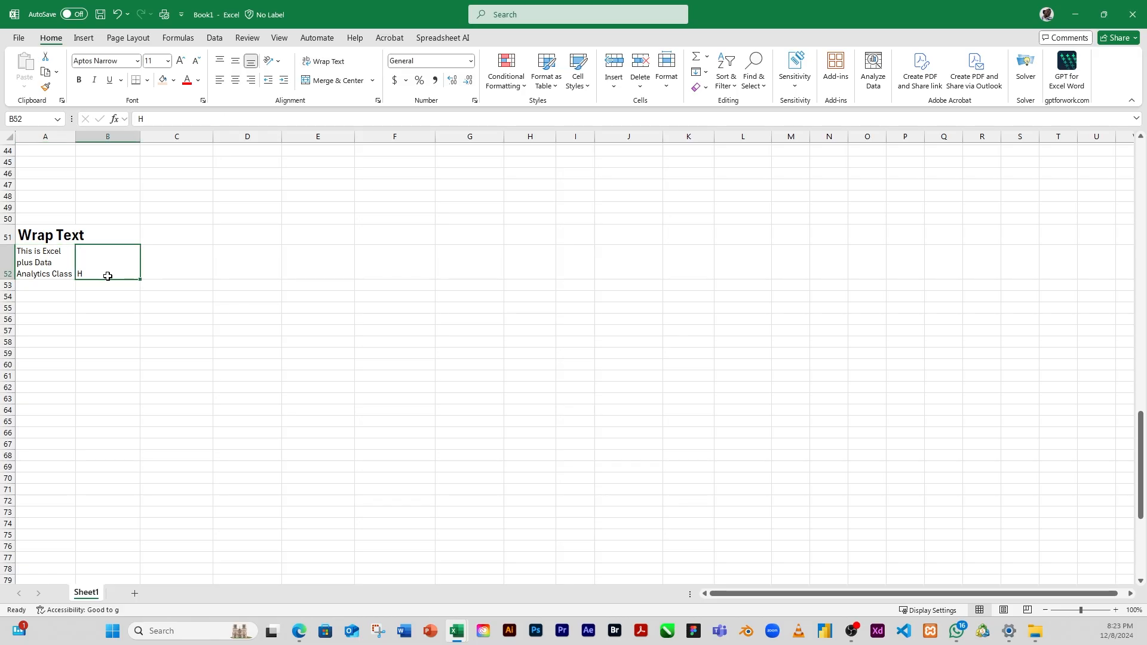
{"action": "left_click", "coordinate": [33, 255]}
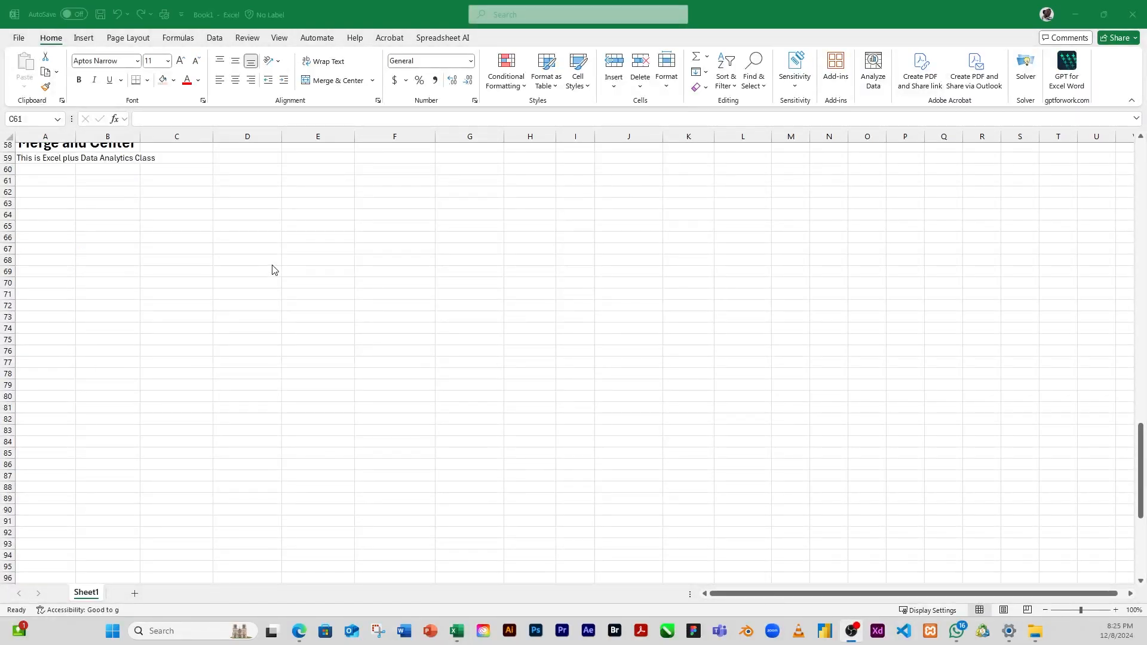
Step: Review the available cell-merging options for the Merge and Center section, from Merge & Center to Unmerge Cells
{"action": "scroll", "coordinate": [272, 269], "scroll_direction": "up", "scroll_amount": 2}
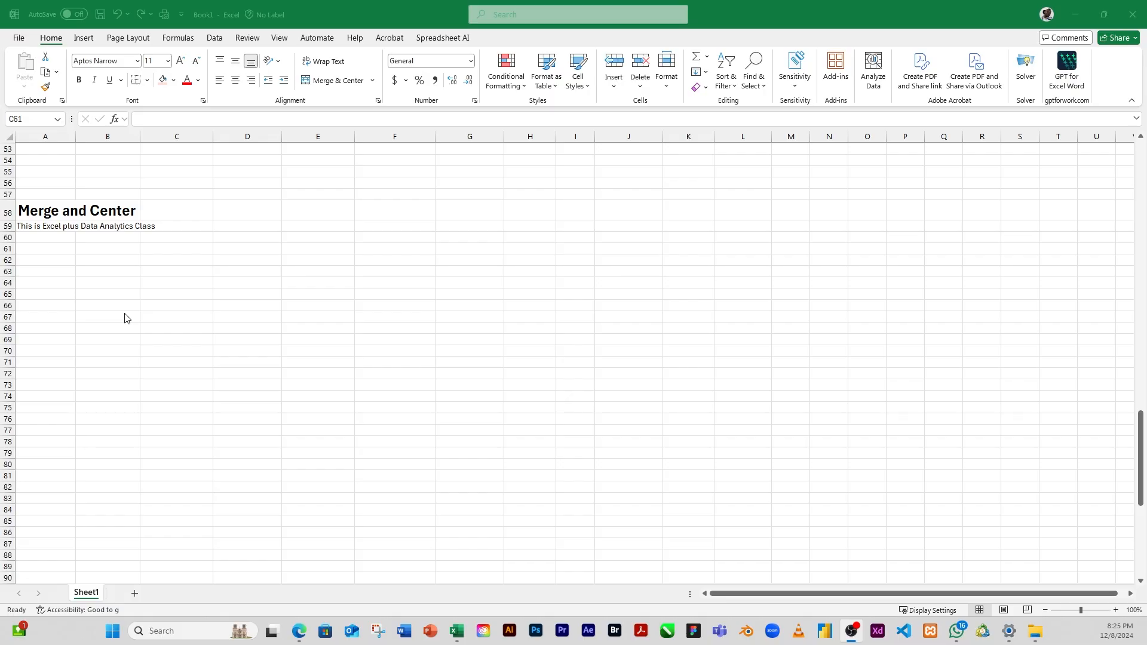
{"action": "left_click", "coordinate": [374, 84]}
{"action": "left_click", "coordinate": [373, 83]}
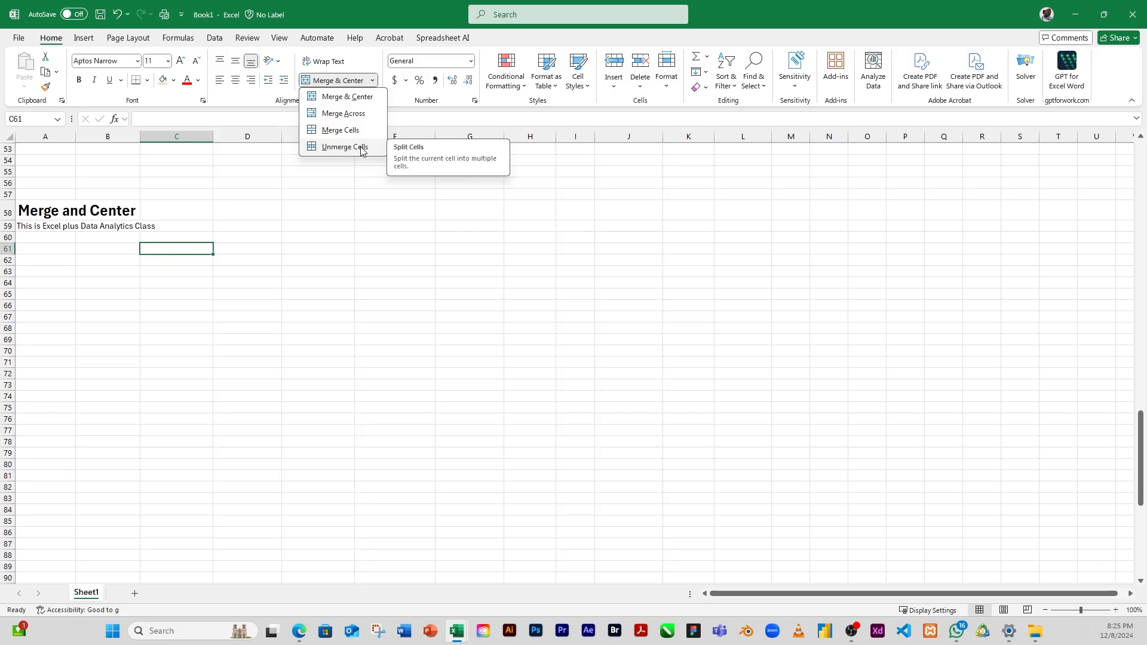
{"action": "left_click", "coordinate": [44, 291]}
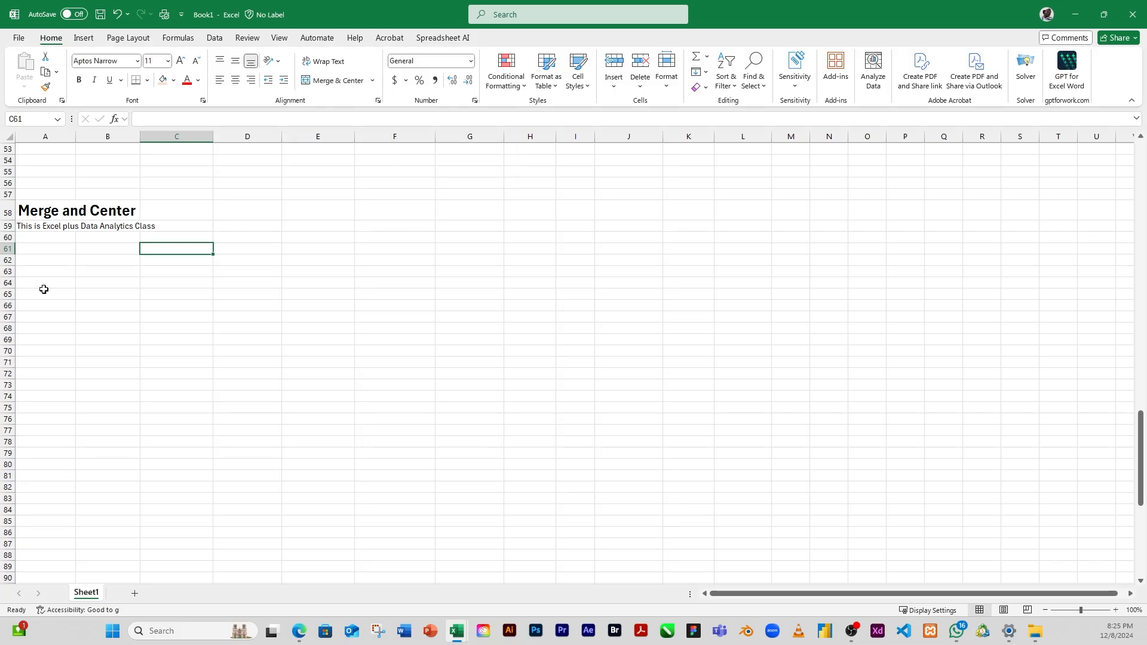
{"action": "left_click", "coordinate": [65, 263]}
Step: Examine how the sentence in A59 extends across B59 and C59
{"action": "left_click", "coordinate": [38, 227]}
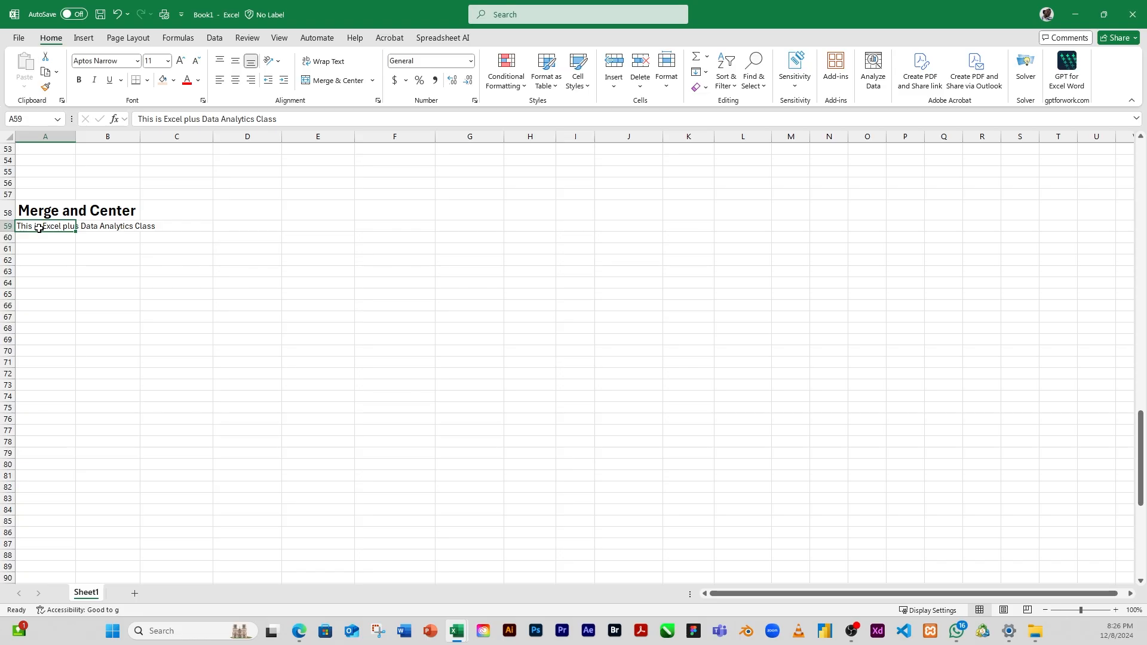
{"action": "left_click", "coordinate": [40, 239]}
{"action": "left_click", "coordinate": [42, 227]}
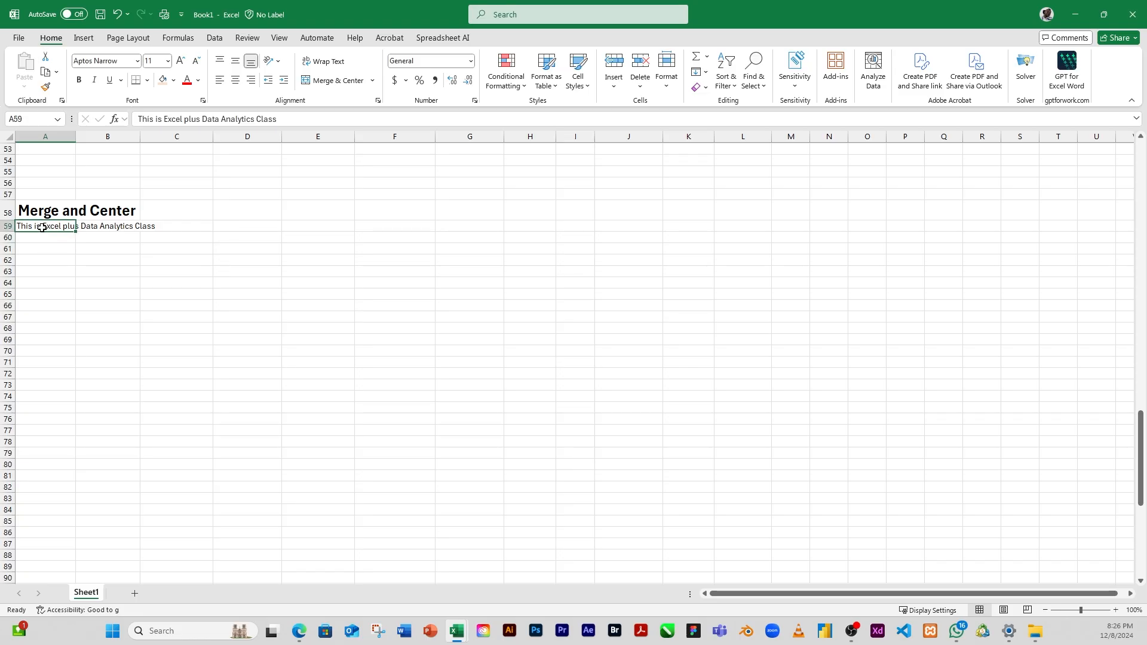
{"action": "left_click", "coordinate": [92, 227]}
{"action": "left_click", "coordinate": [160, 227]}
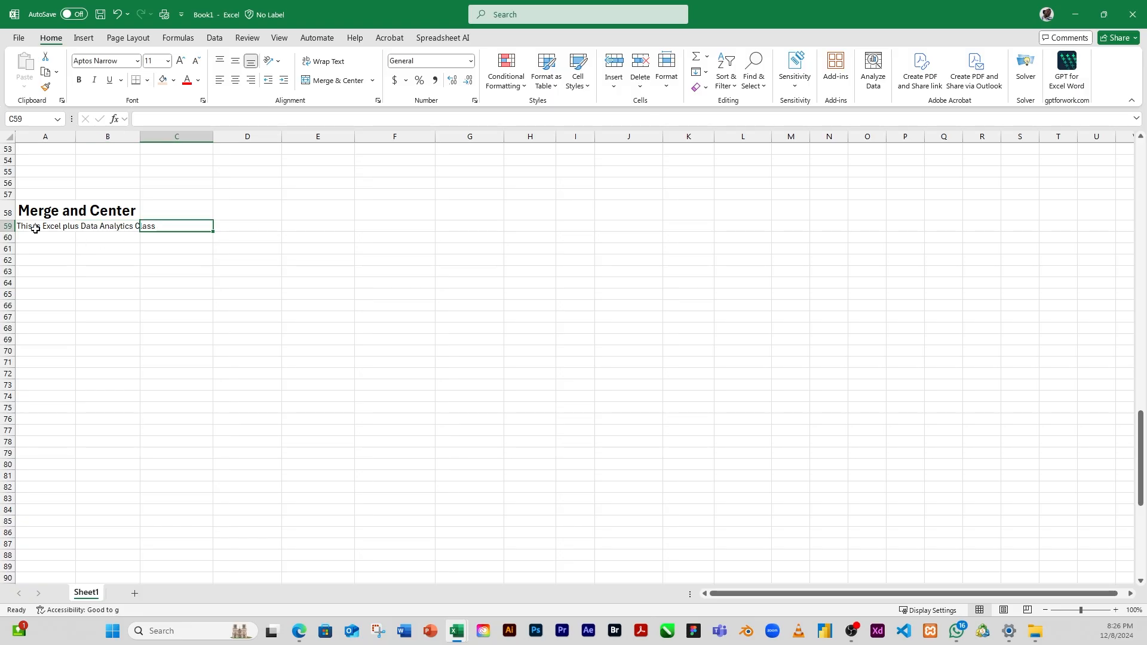
{"action": "left_click_drag", "start_coordinate": [35, 227], "coordinate": [173, 229]}
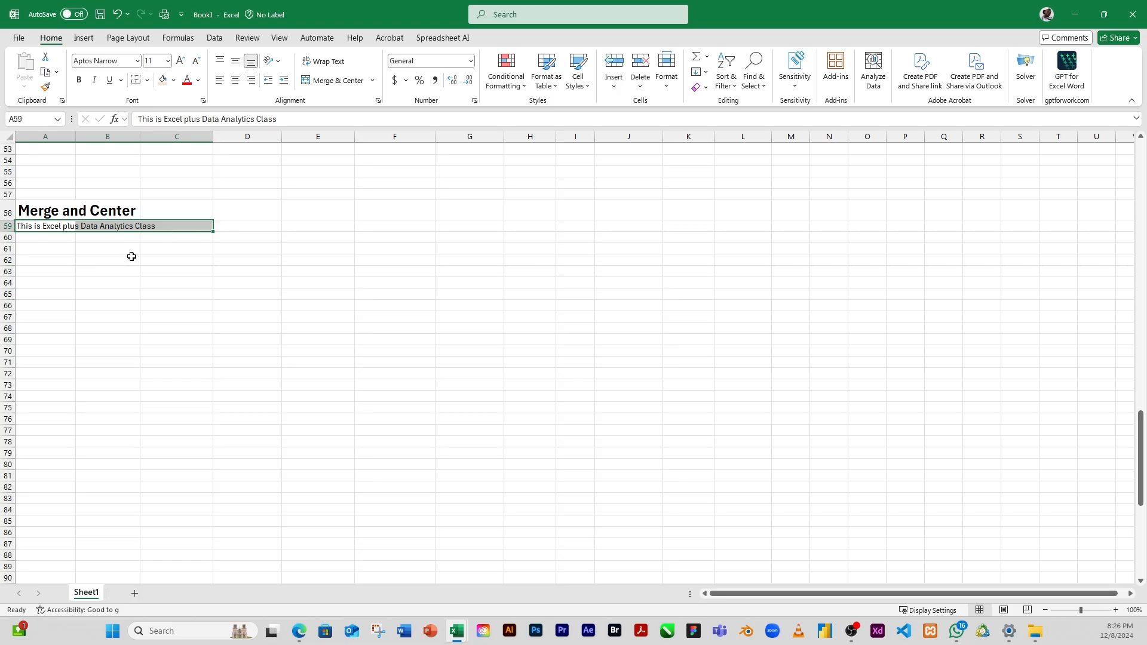
{"action": "left_click", "coordinate": [104, 255]}
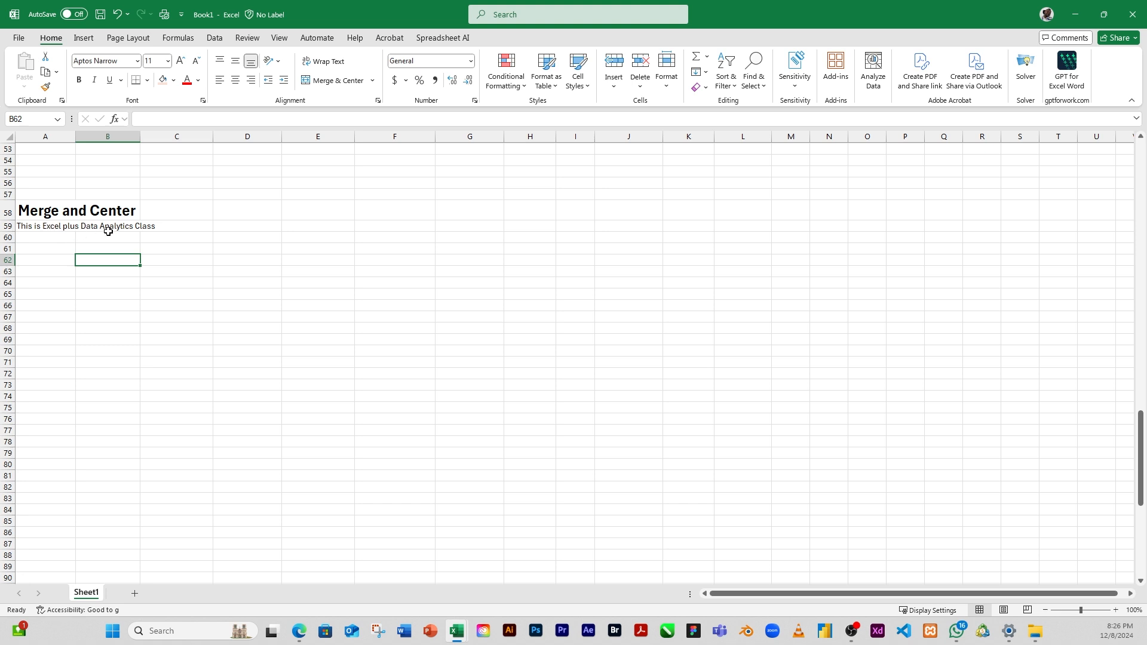
Step: Enter a period in B59 beside the sentence in A59, and clear it again
{"action": "left_click", "coordinate": [99, 224]}
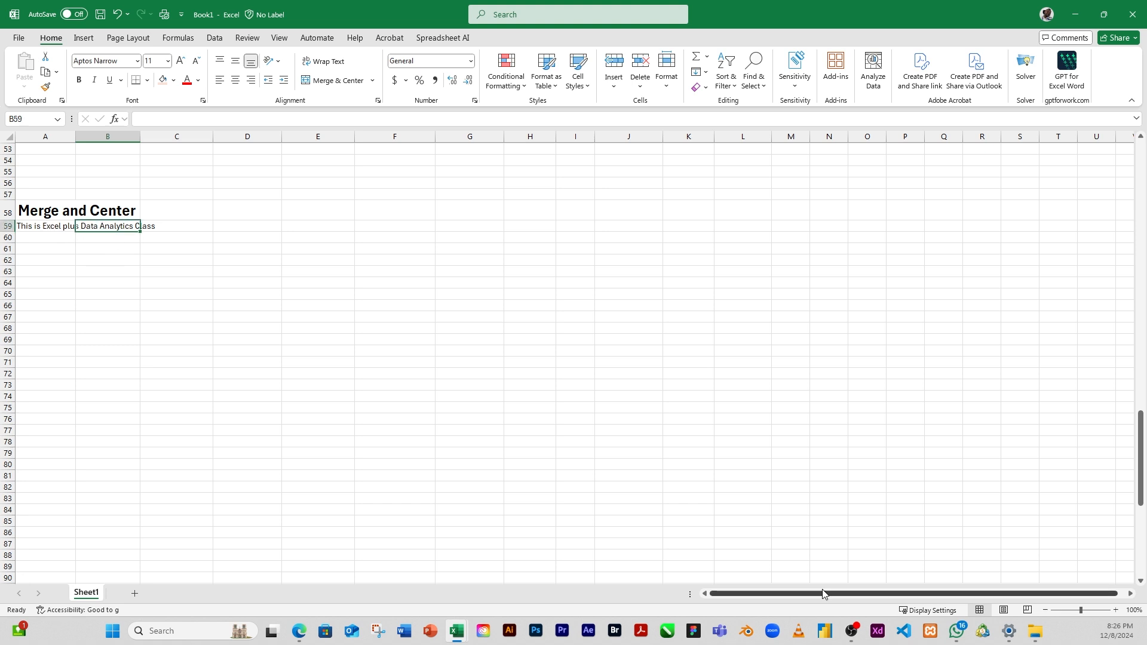
{"action": "type", "text": "."}
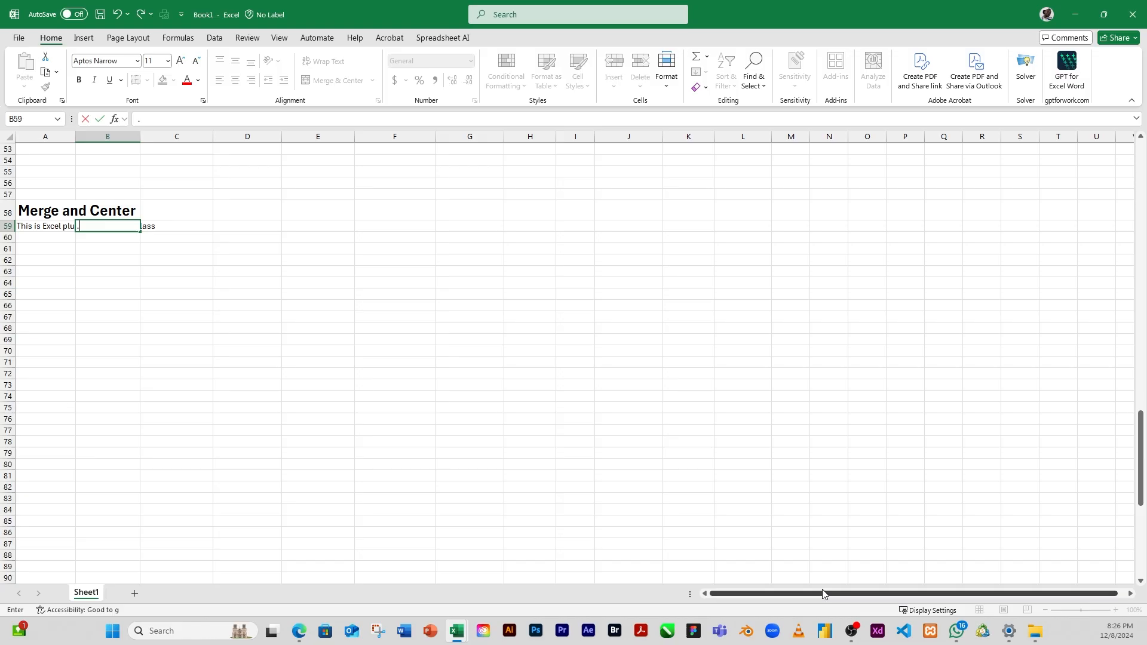
{"action": "left_click", "coordinate": [170, 227]}
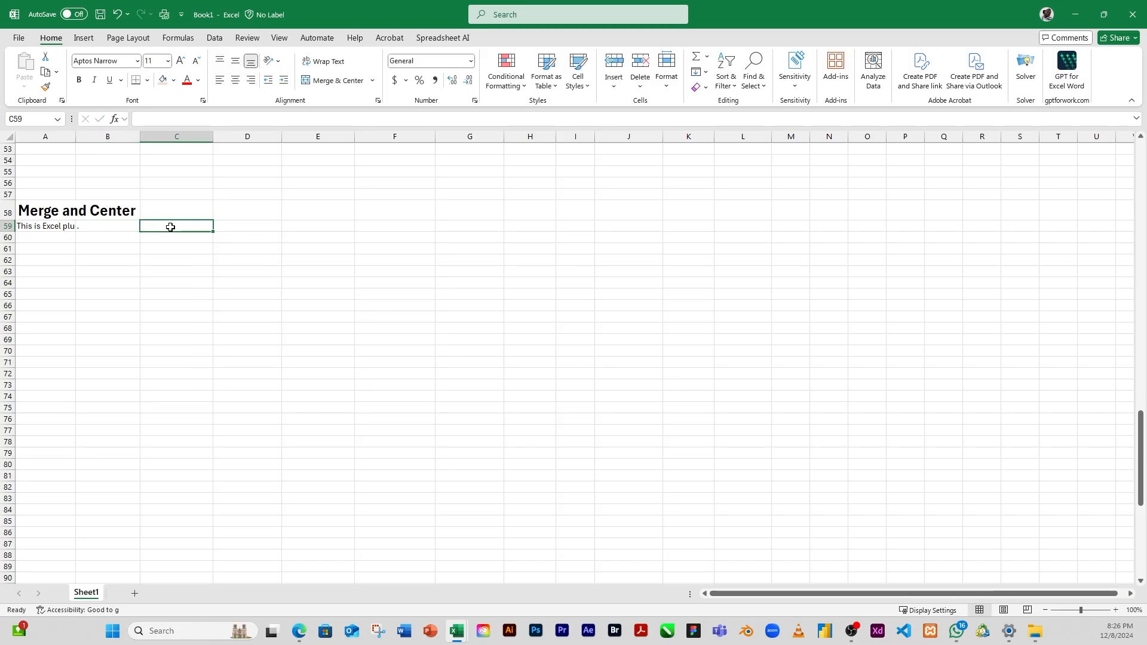
{"action": "left_click", "coordinate": [138, 269]}
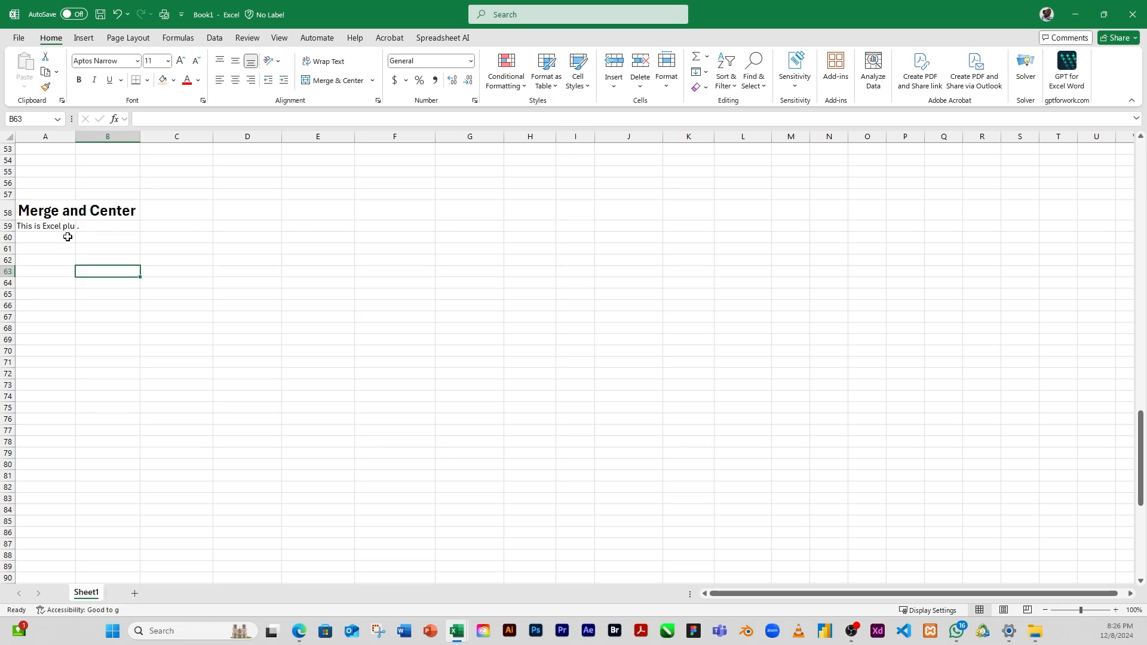
{"action": "left_click", "coordinate": [97, 231]}
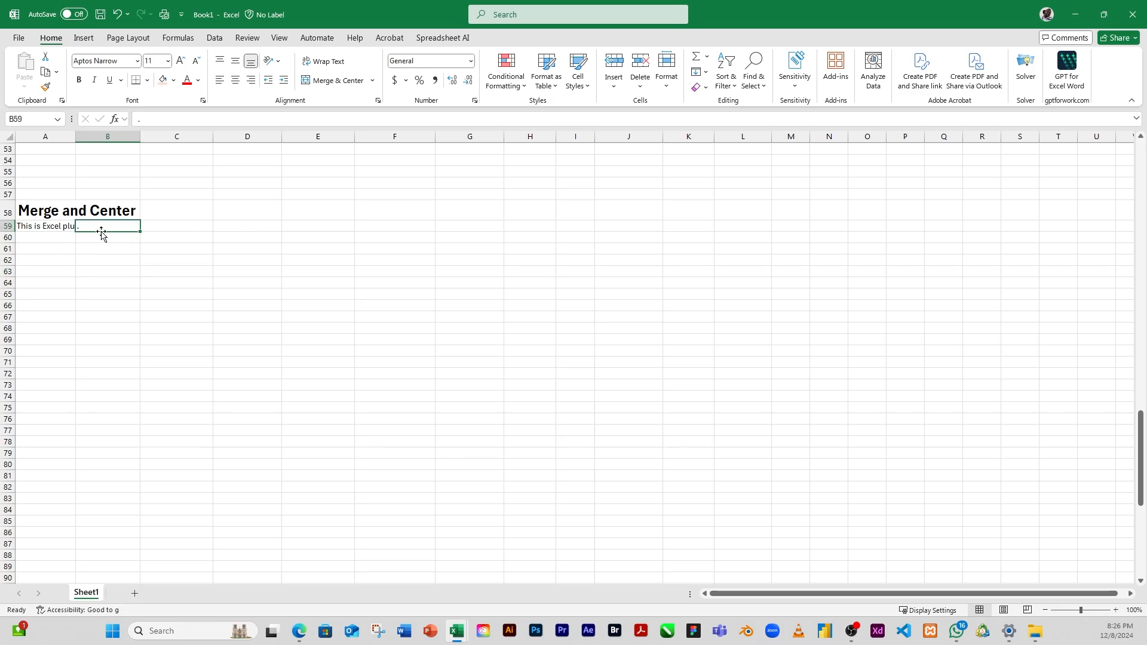
{"action": "key", "text": "Delete"}
{"action": "left_click", "coordinate": [98, 260]}
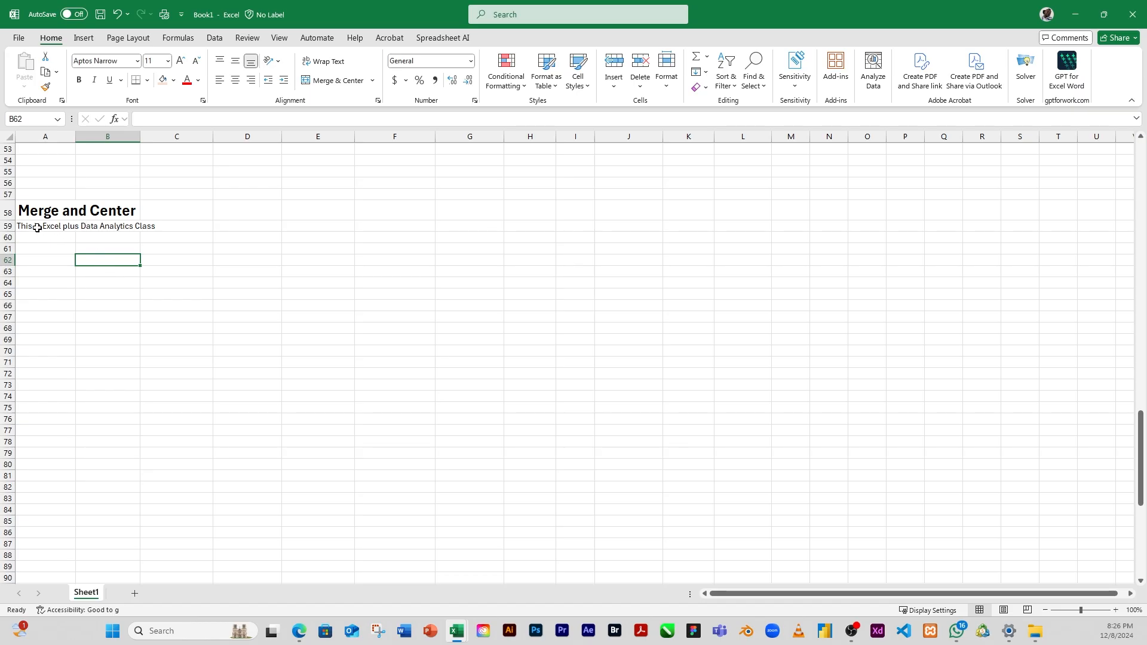
Step: Merge and center the sentence in A59 across A59:C59
{"action": "left_click_drag", "start_coordinate": [42, 227], "coordinate": [45, 263]}
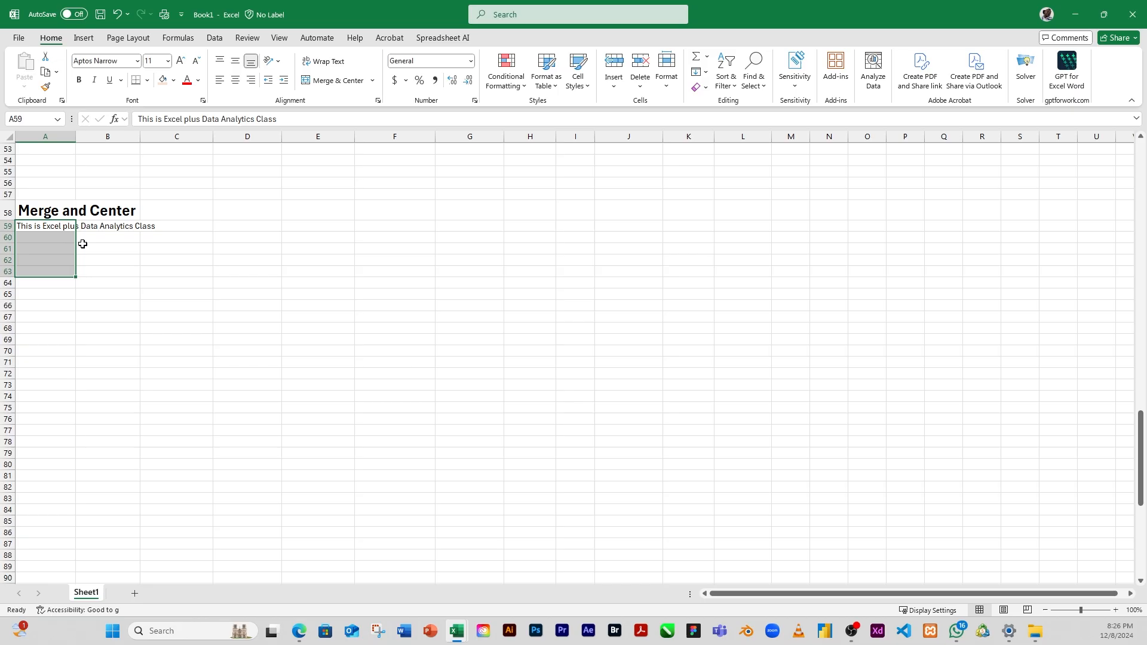
{"action": "left_click_drag", "start_coordinate": [102, 225], "coordinate": [104, 257]}
{"action": "left_click_drag", "start_coordinate": [169, 225], "coordinate": [161, 265]}
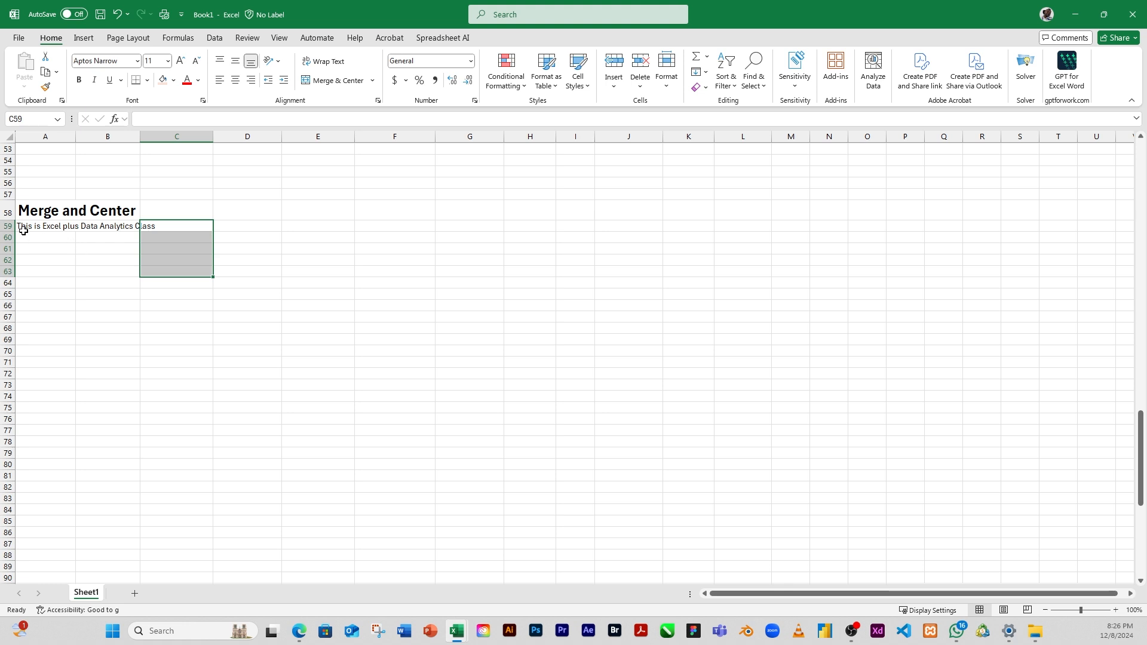
{"action": "left_click_drag", "start_coordinate": [28, 227], "coordinate": [176, 227]}
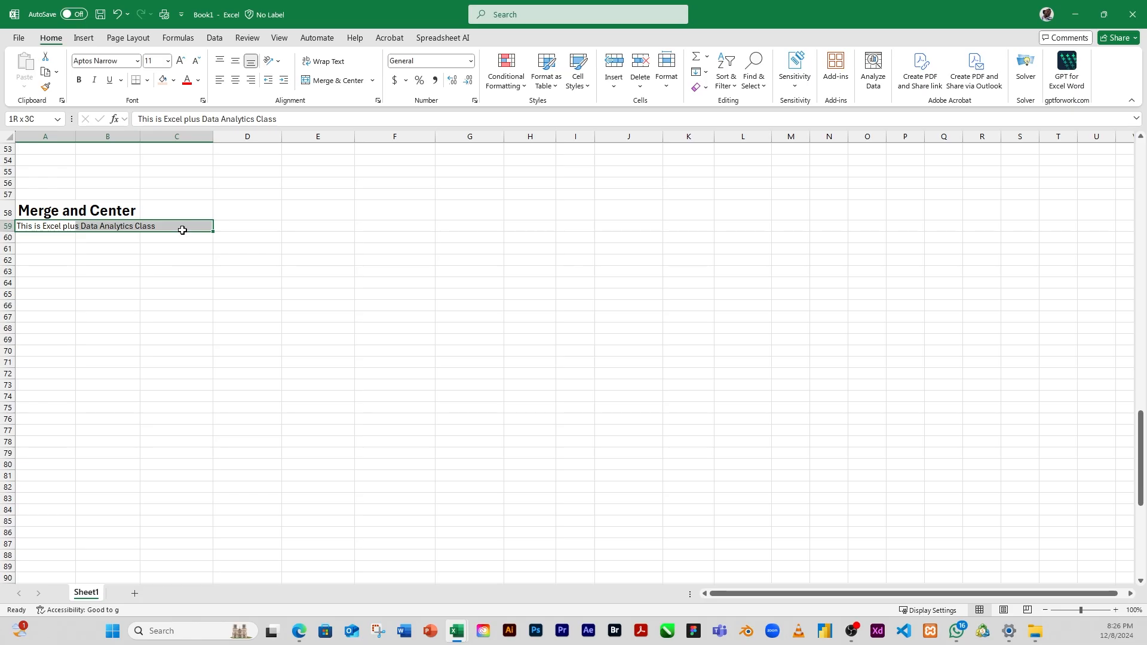
{"action": "left_click_drag", "start_coordinate": [182, 230], "coordinate": [181, 235]}
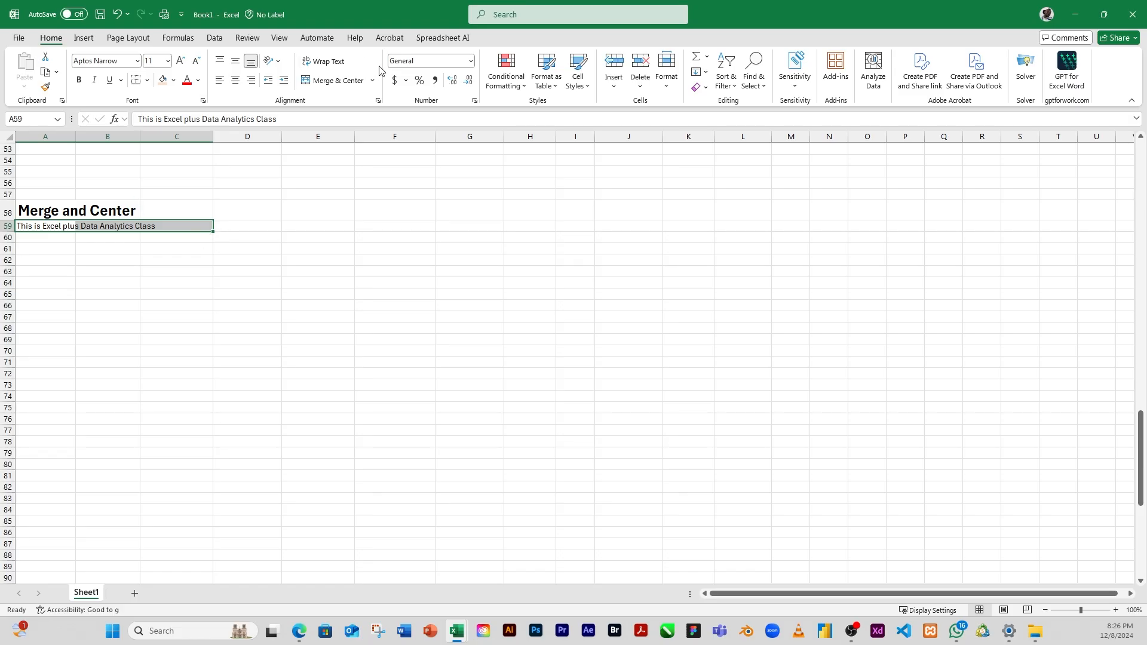
{"action": "left_click", "coordinate": [342, 81]}
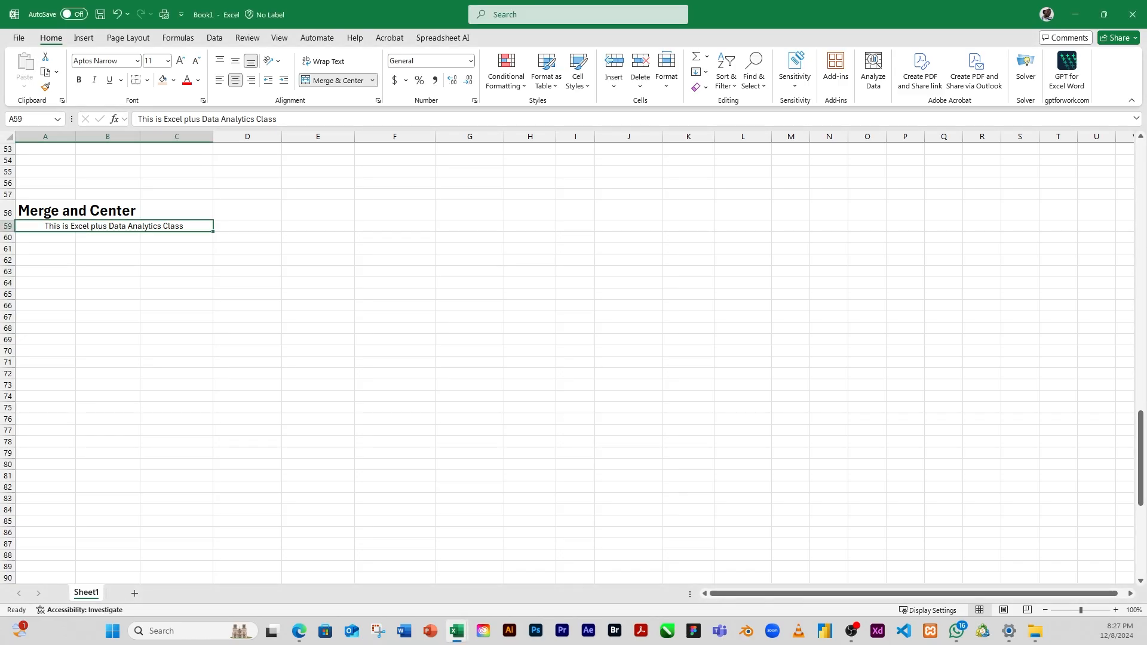
{"action": "key", "text": "alt+Tab"}
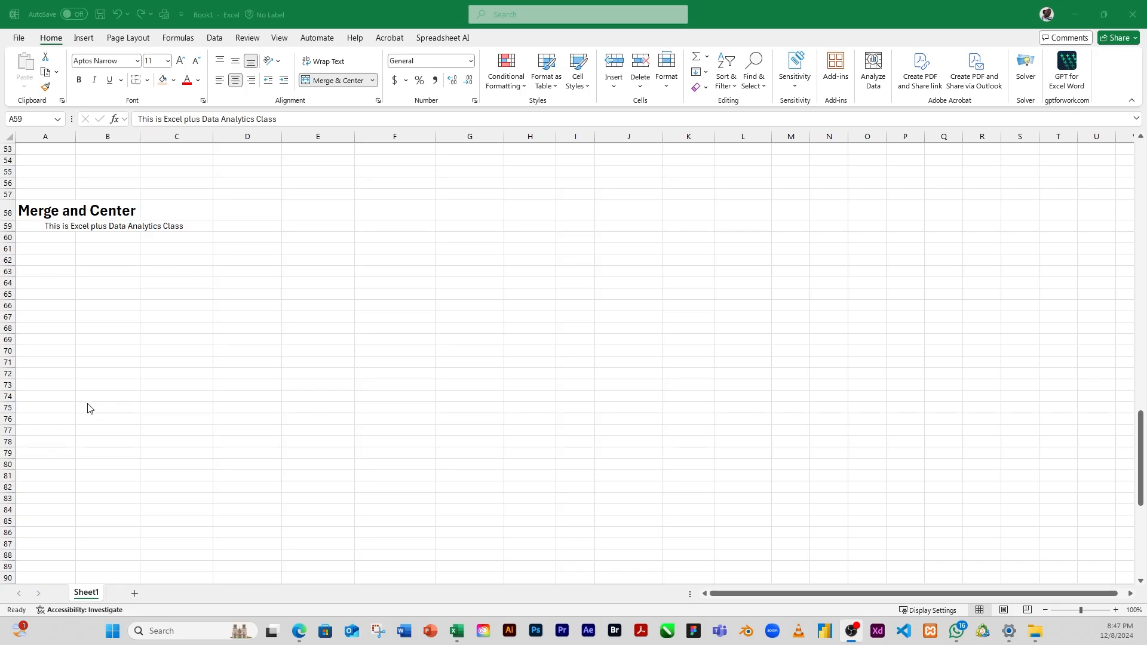
{"action": "left_click", "coordinate": [37, 225]}
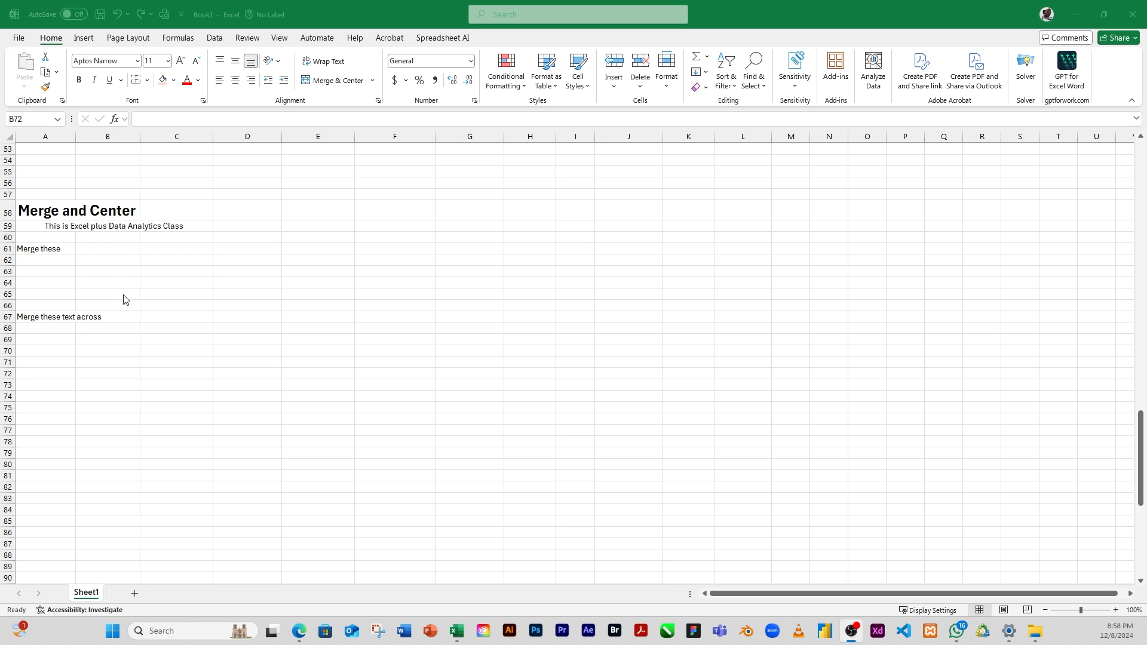
Step: Select the range A61:C64, starting from the "Merge these" text
{"action": "left_click", "coordinate": [42, 251]}
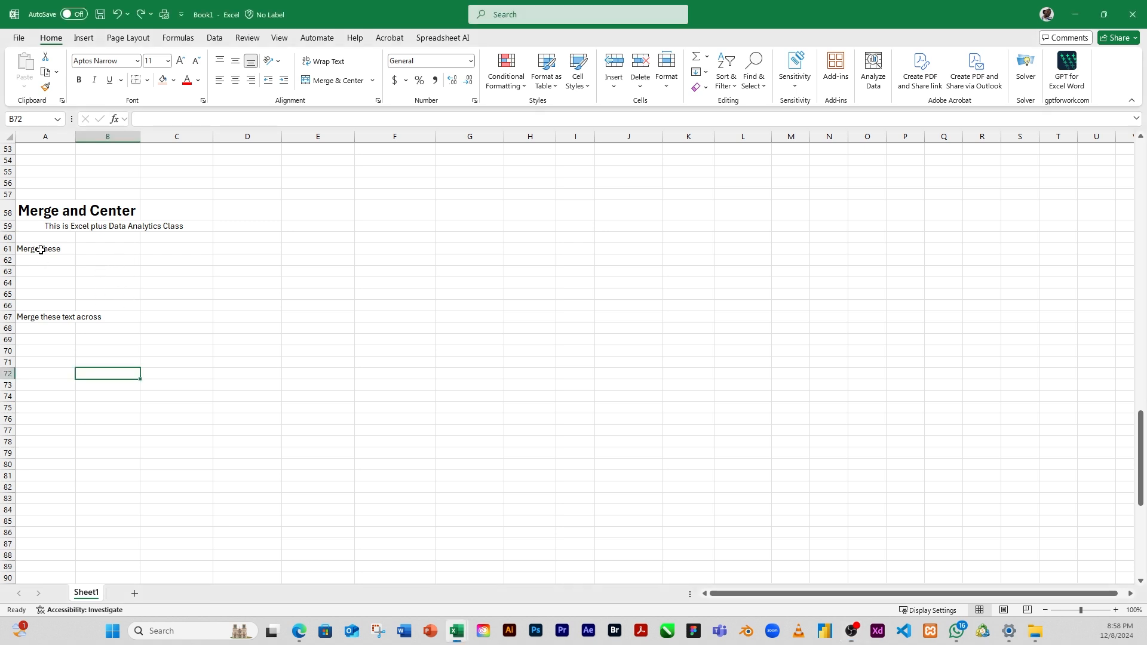
{"action": "left_click_drag", "start_coordinate": [27, 249], "coordinate": [181, 281]}
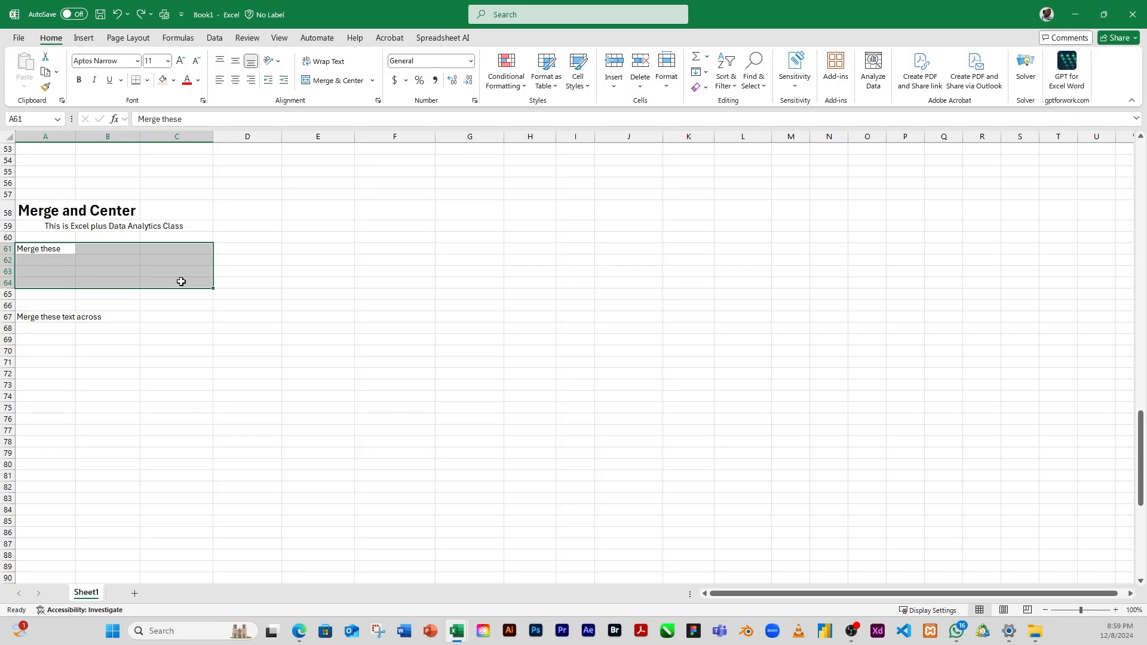
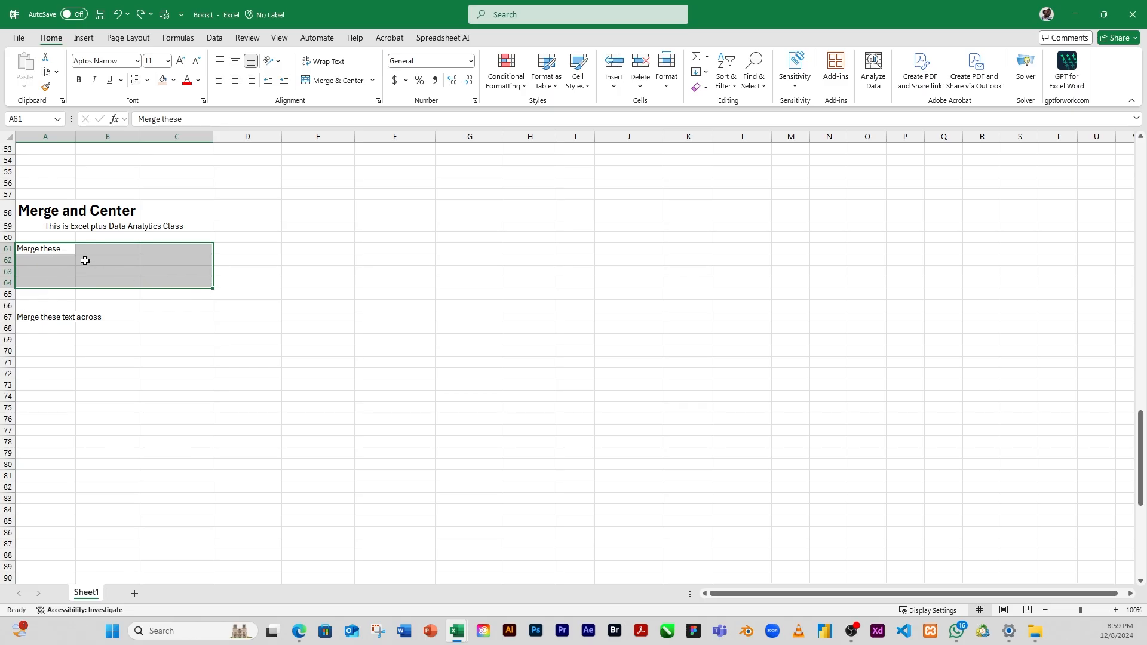
Step: Merge A61:C64 across with Merge Across, and check the merged cell in each row from 61 to 64
{"action": "left_click", "coordinate": [373, 82]}
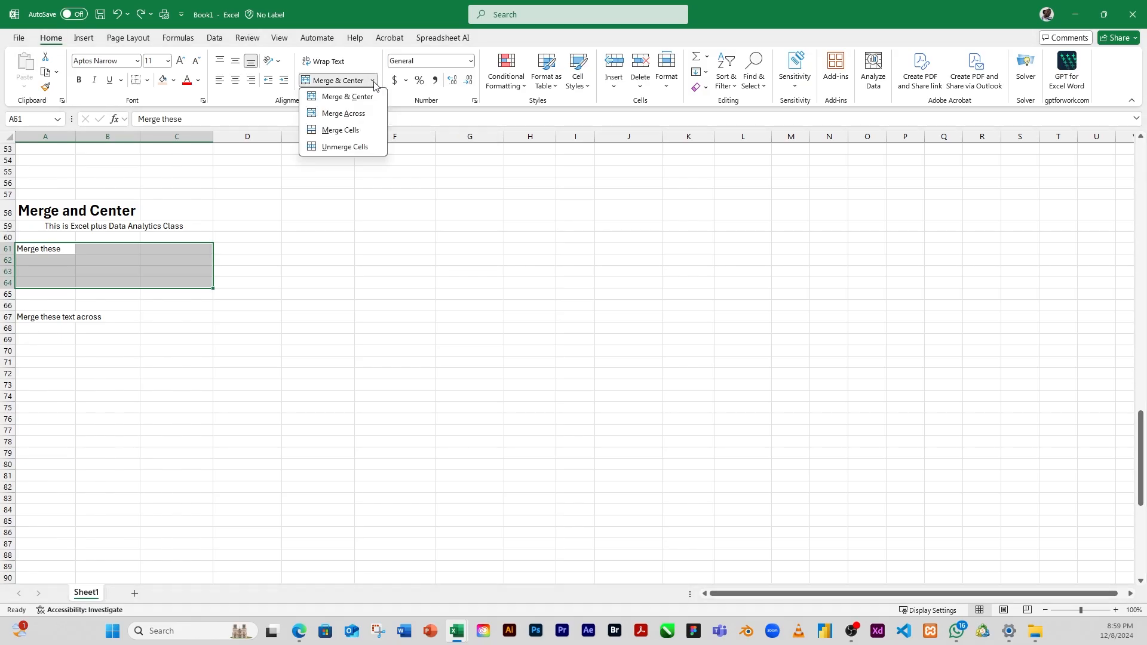
{"action": "left_click", "coordinate": [355, 115]}
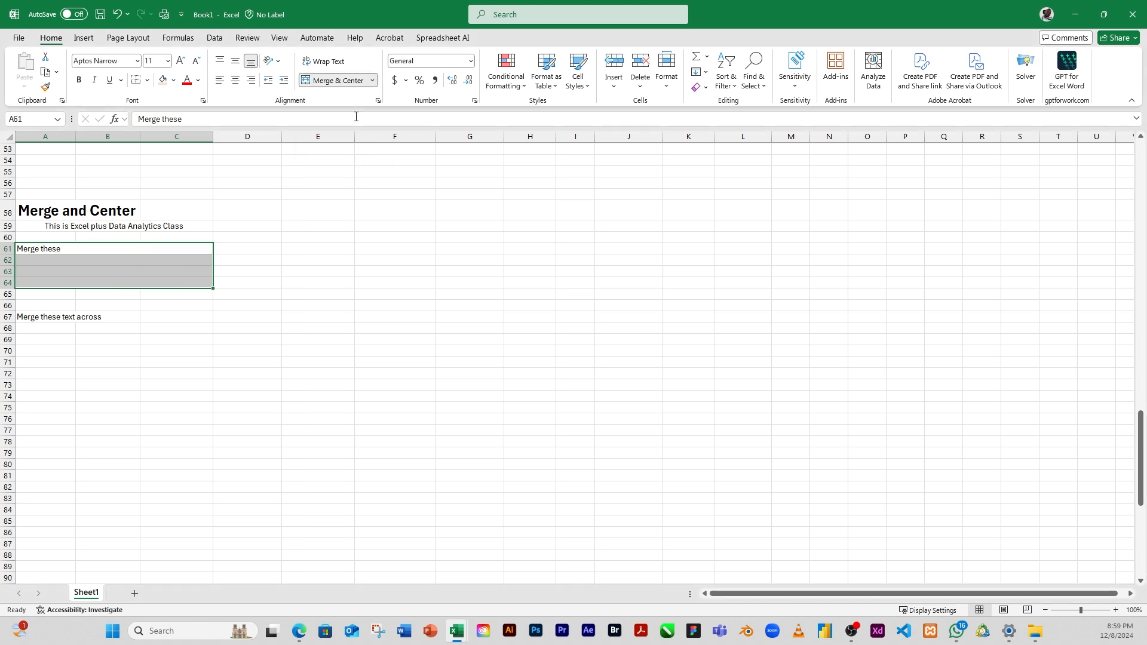
{"action": "left_click", "coordinate": [165, 248]}
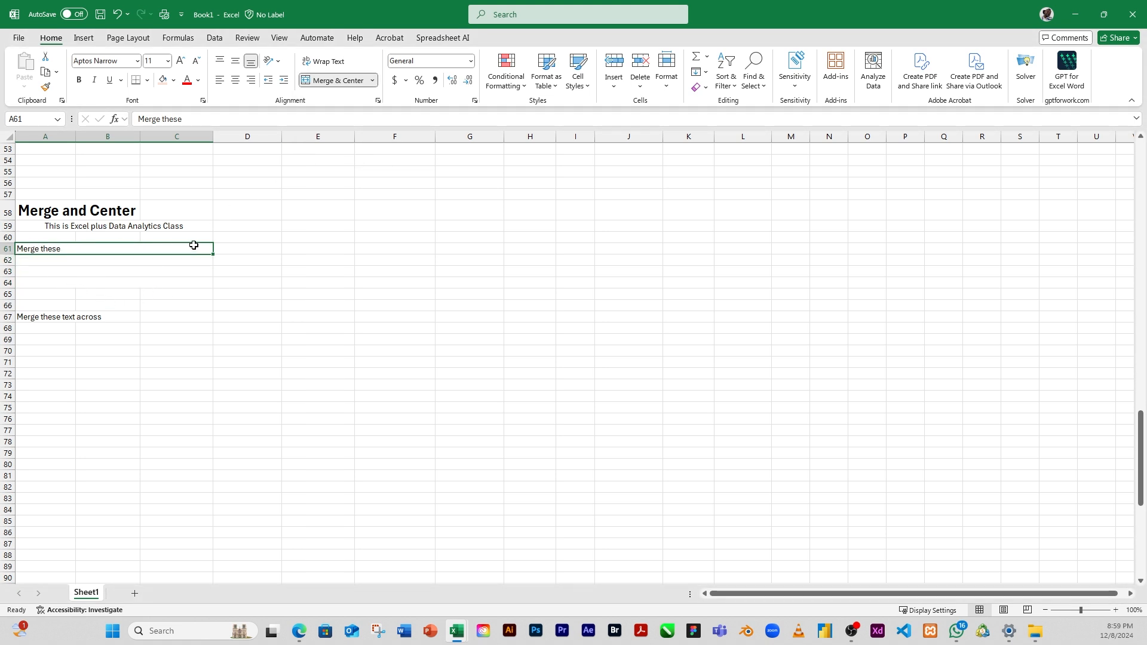
{"action": "left_click", "coordinate": [37, 258]}
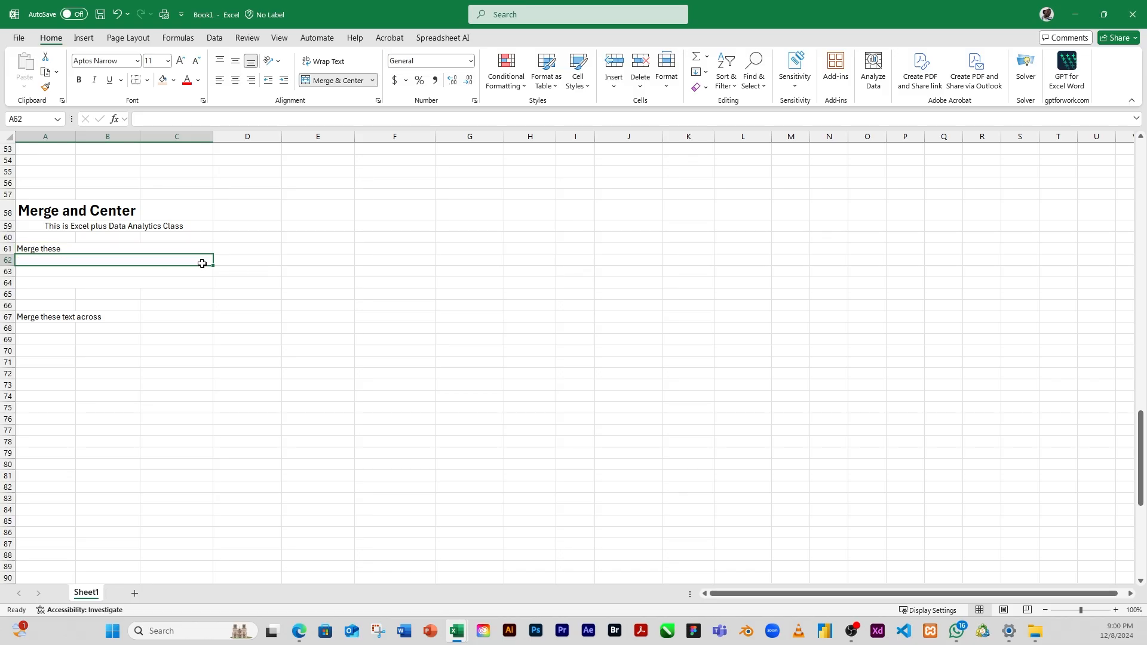
{"action": "left_click", "coordinate": [24, 272]}
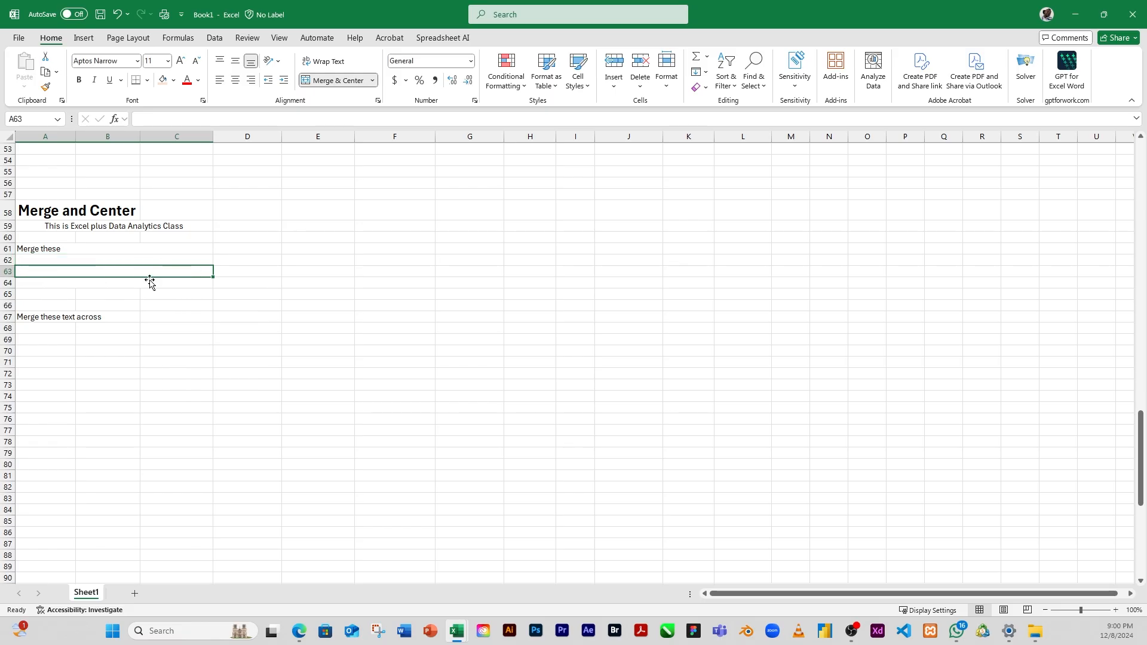
{"action": "left_click", "coordinate": [26, 282]}
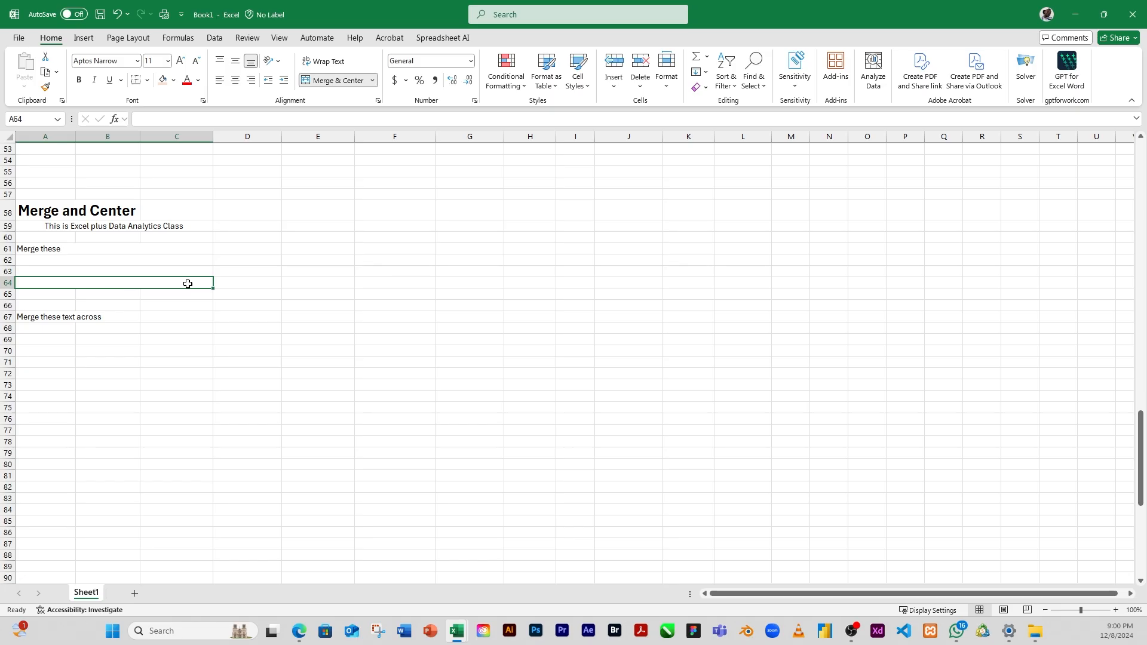
{"action": "left_click", "coordinate": [106, 251]}
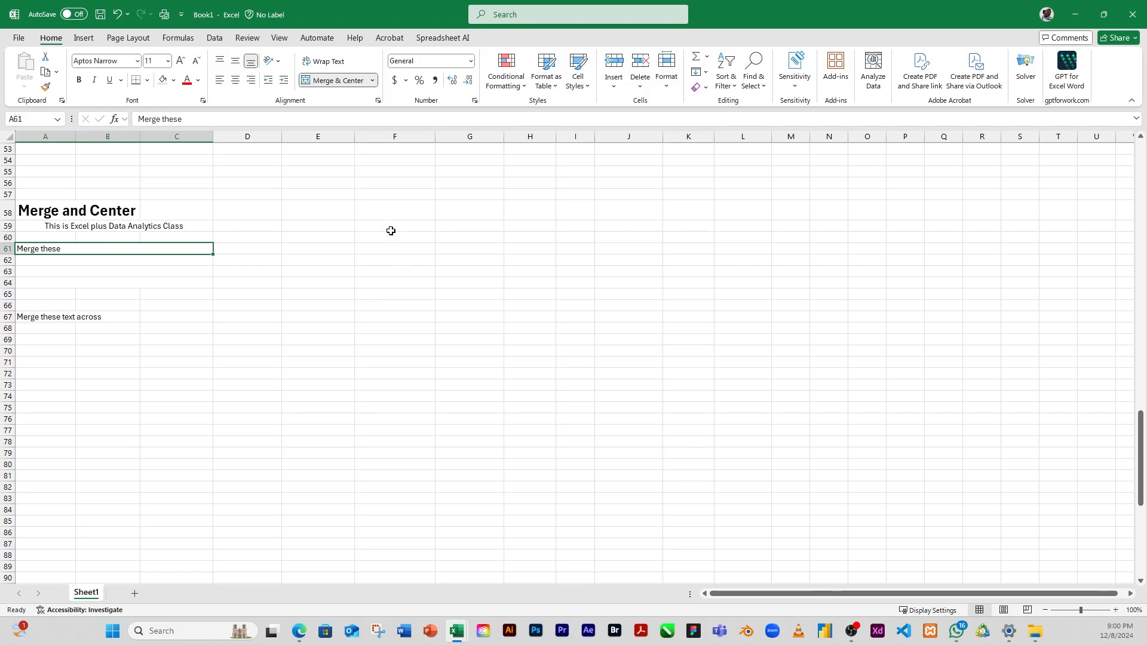
Step: Merge the empty range F59:J65 row by row with Merge Across, and check each merged row
{"action": "left_click_drag", "start_coordinate": [391, 231], "coordinate": [629, 290]}
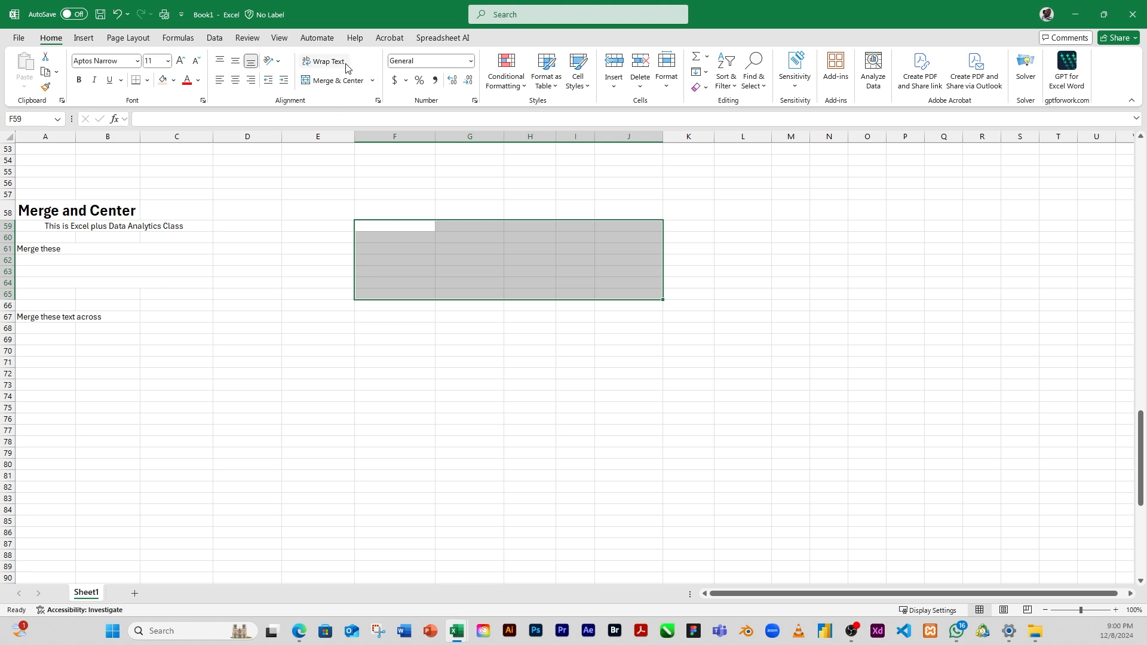
{"action": "left_click", "coordinate": [372, 80]}
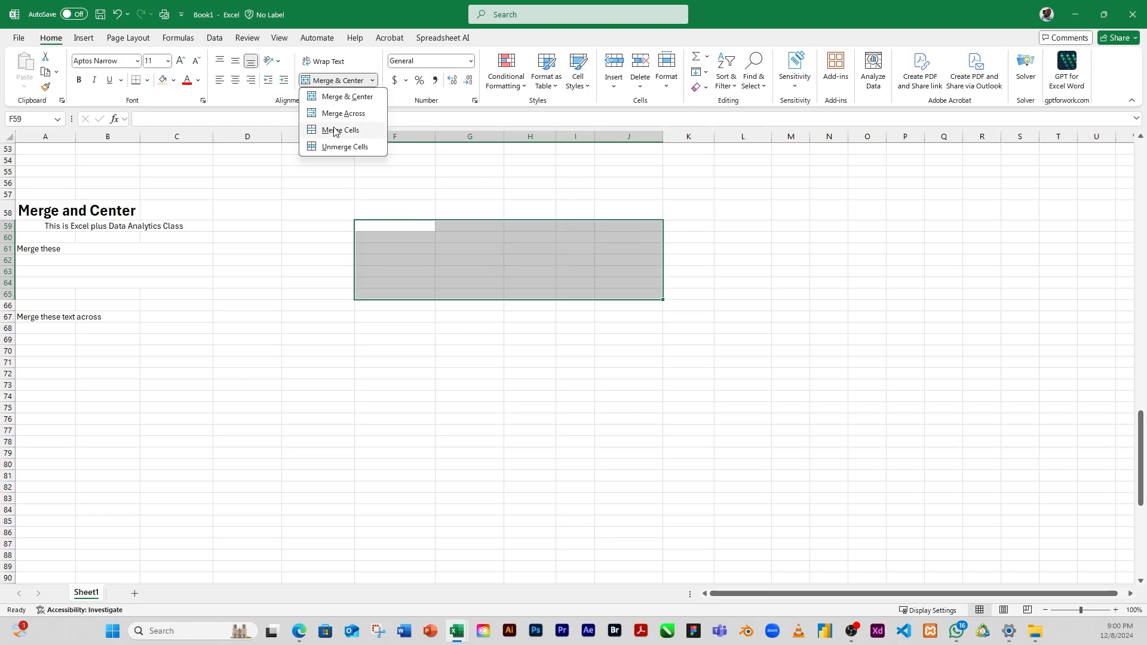
{"action": "left_click", "coordinate": [351, 117]}
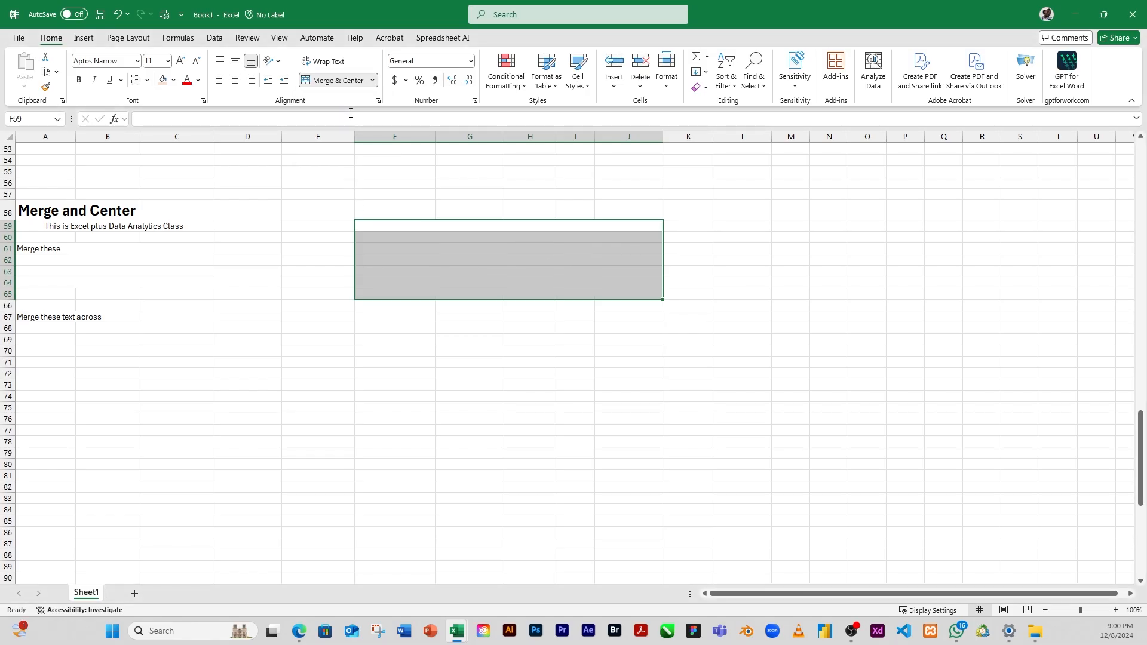
{"action": "left_click", "coordinate": [449, 247]}
{"action": "left_click", "coordinate": [450, 226]}
{"action": "left_click", "coordinate": [450, 239]}
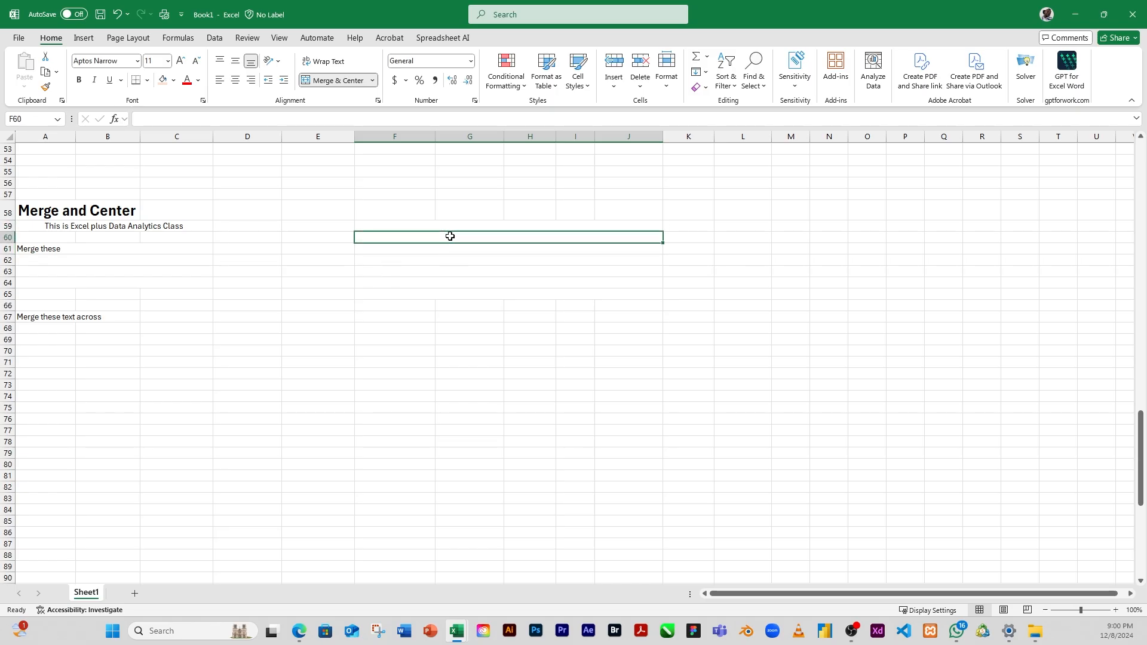
{"action": "left_click", "coordinate": [402, 250]}
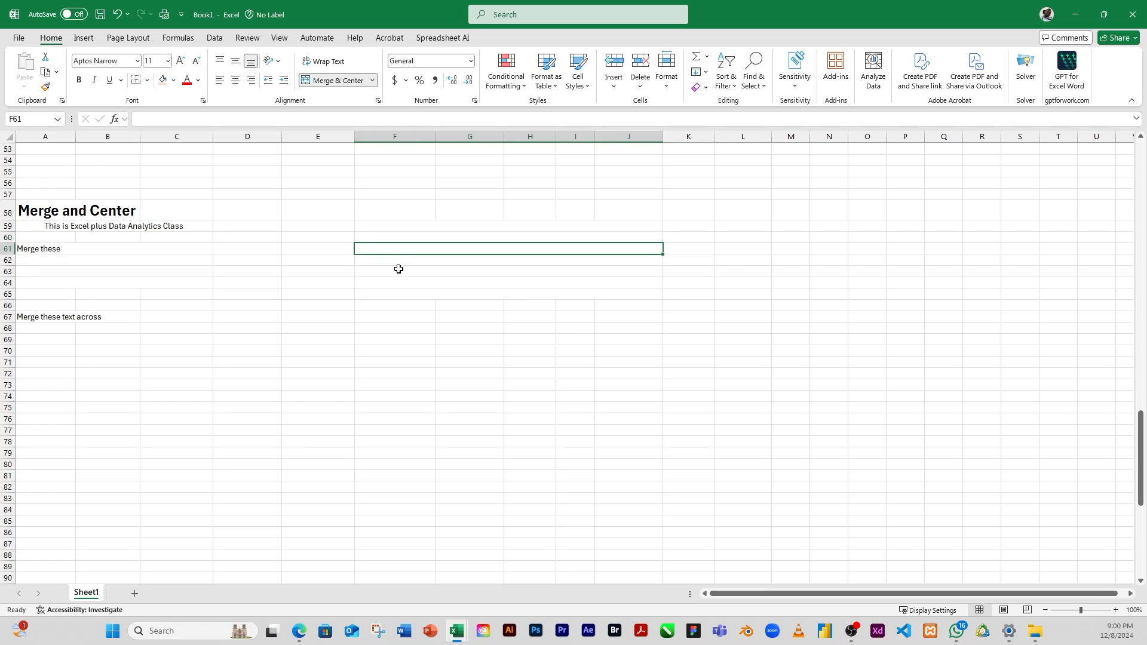
{"action": "left_click", "coordinate": [393, 261]}
{"action": "left_click", "coordinate": [391, 273]}
{"action": "left_click", "coordinate": [390, 283]}
{"action": "left_click", "coordinate": [391, 290]}
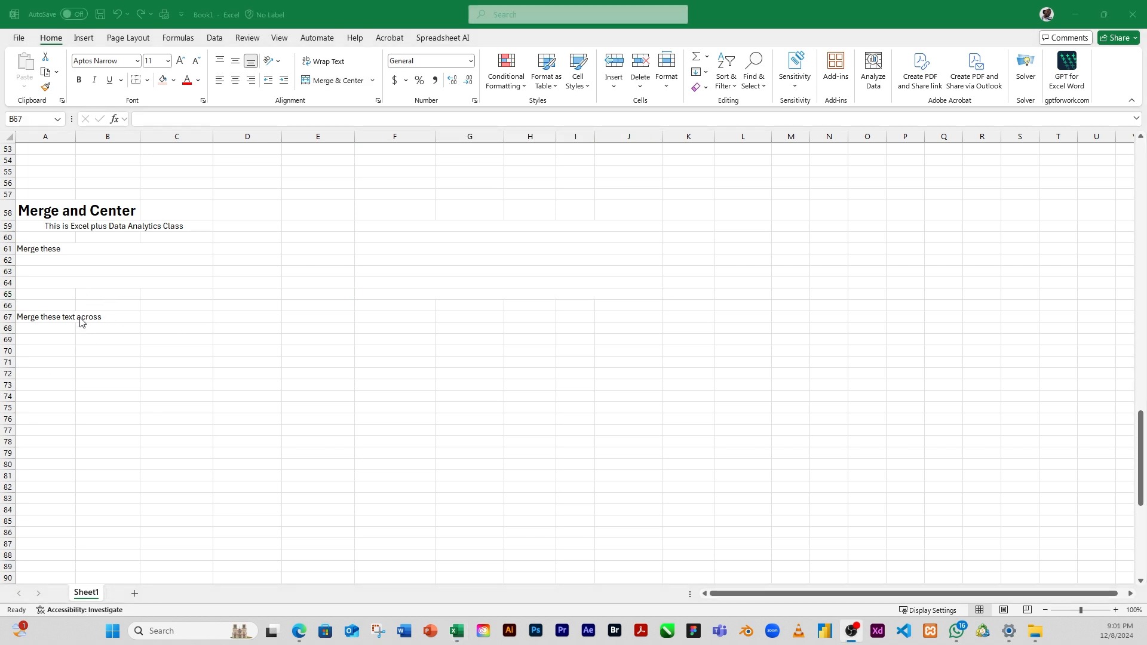
Step: Merge A67:B67, which holds "Merge these text across", into one cell with Merge Cells, and check the result
{"action": "left_click", "coordinate": [40, 319]}
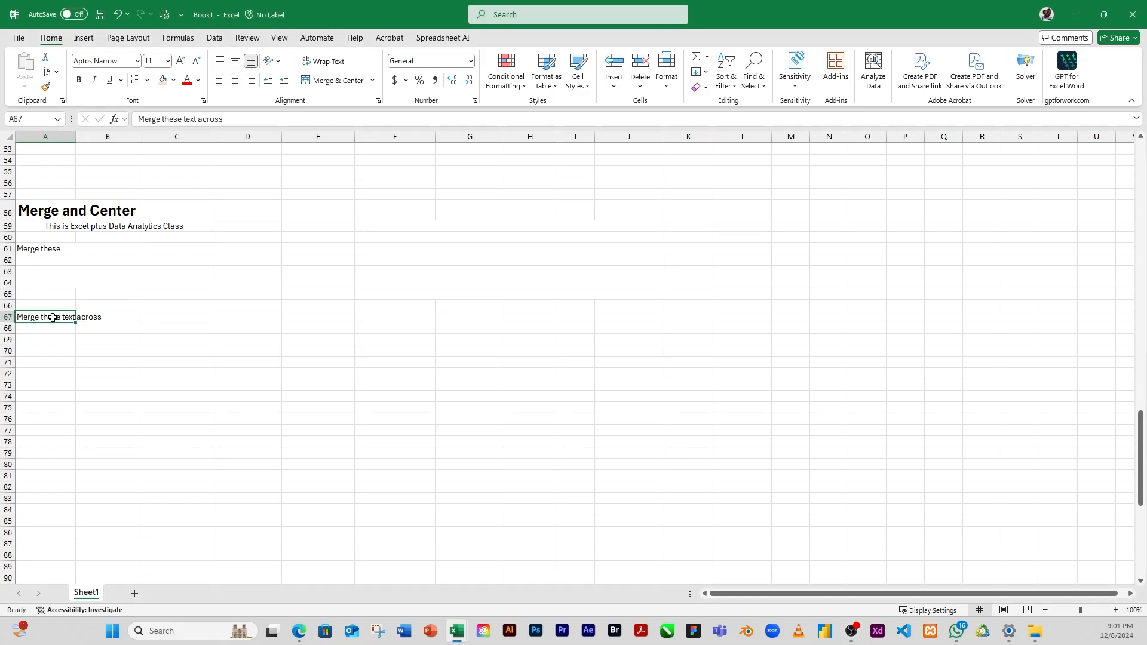
{"action": "left_click", "coordinate": [113, 316]}
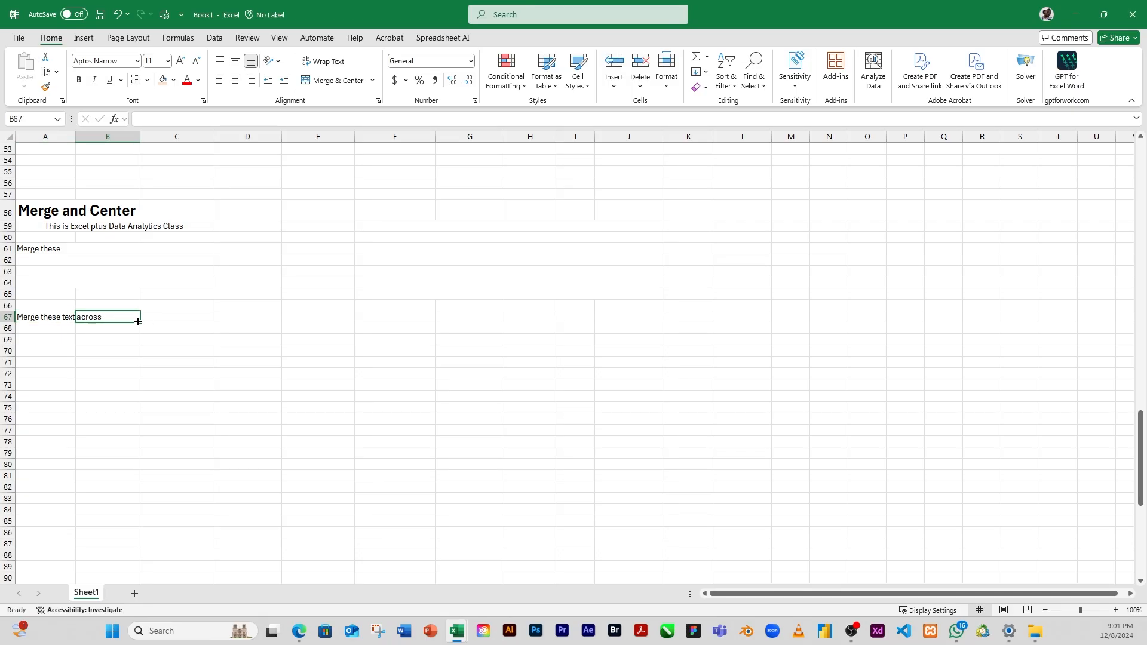
{"action": "left_click_drag", "start_coordinate": [41, 320], "coordinate": [128, 321]}
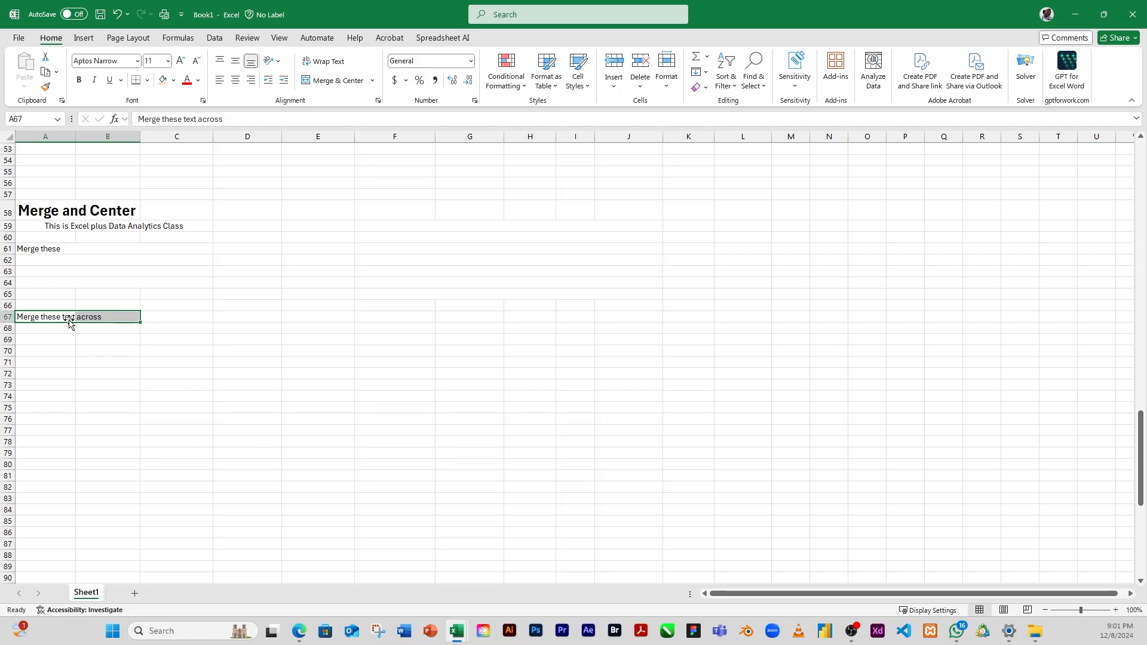
{"action": "left_click", "coordinate": [373, 81]}
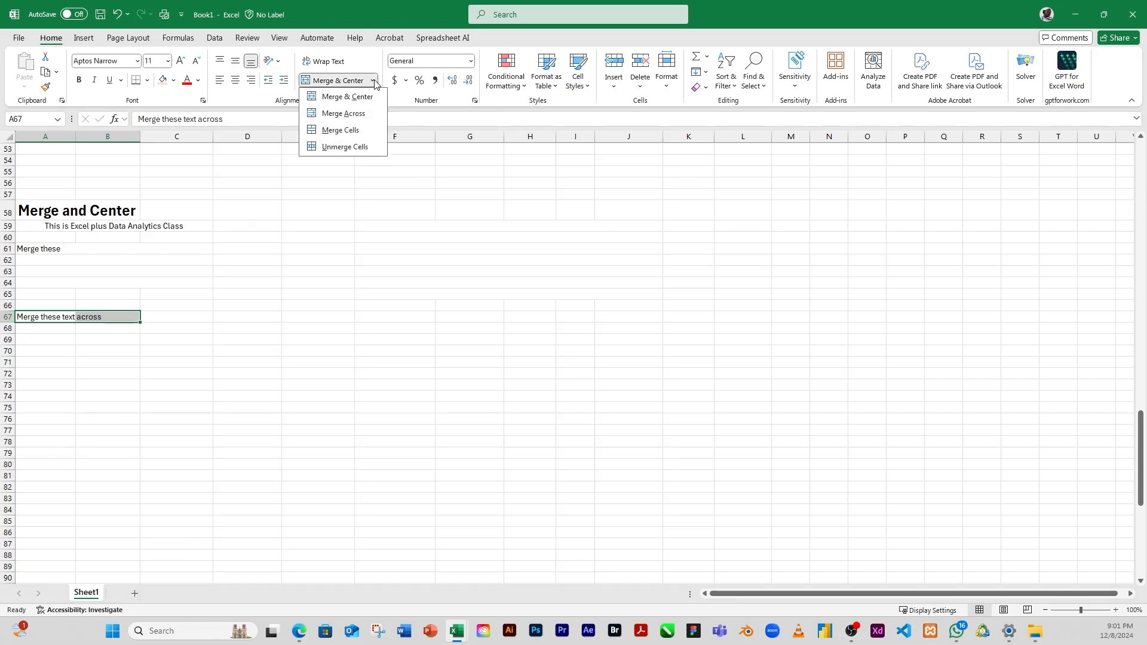
{"action": "left_click", "coordinate": [353, 131]}
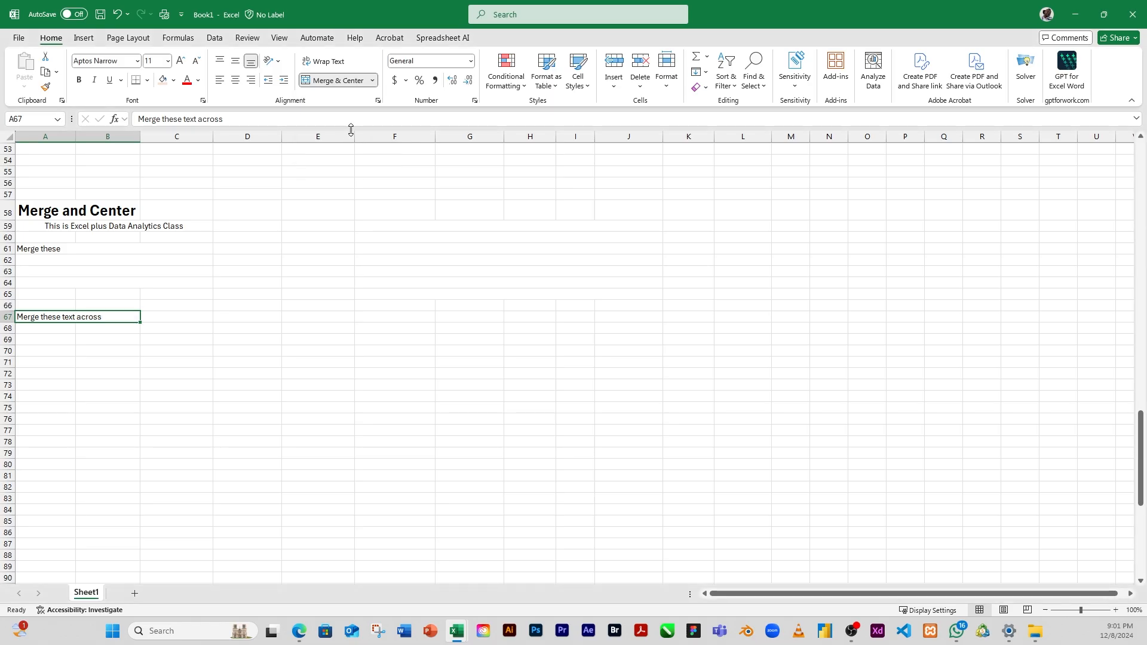
{"action": "left_click", "coordinate": [34, 399]}
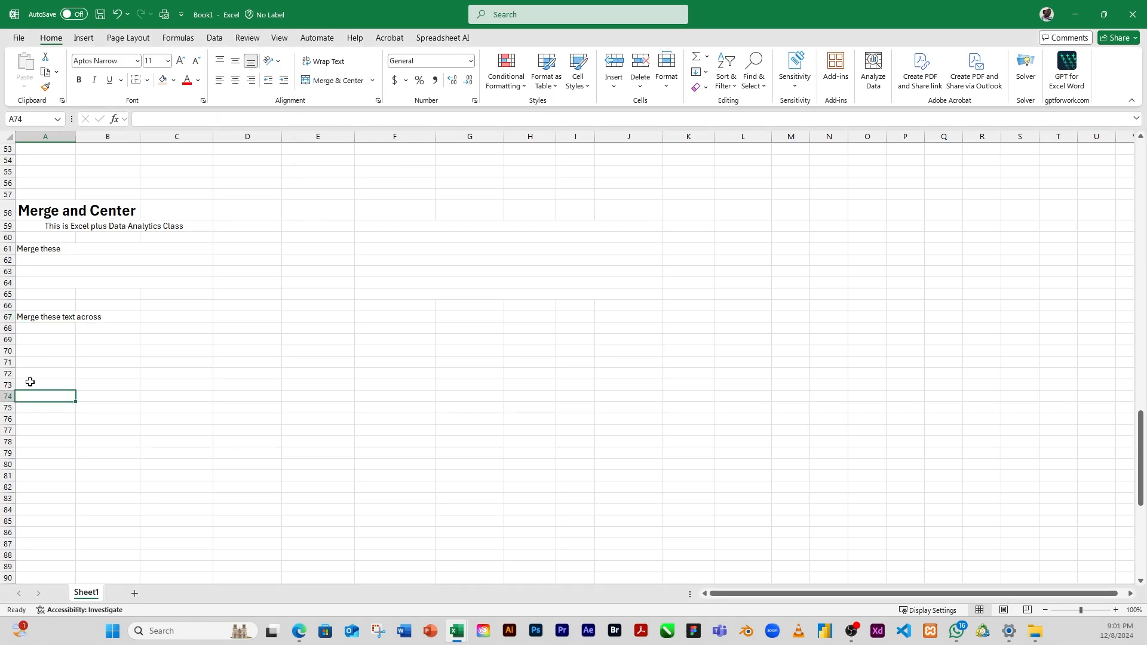
{"action": "left_click", "coordinate": [29, 314]}
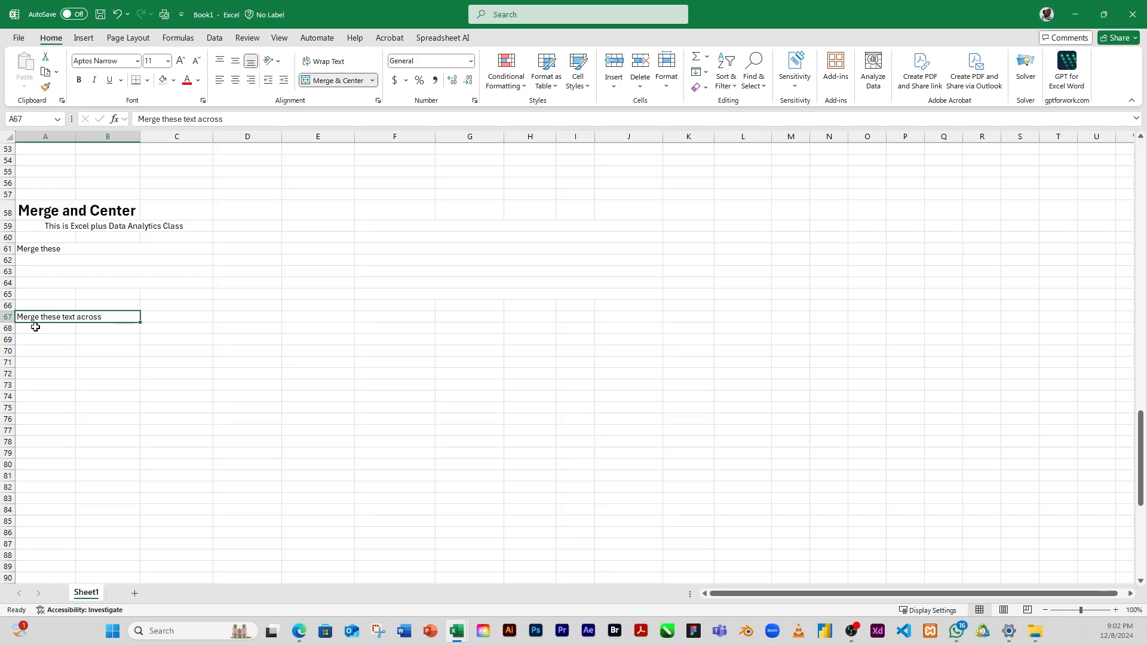
{"action": "left_click", "coordinate": [83, 329]}
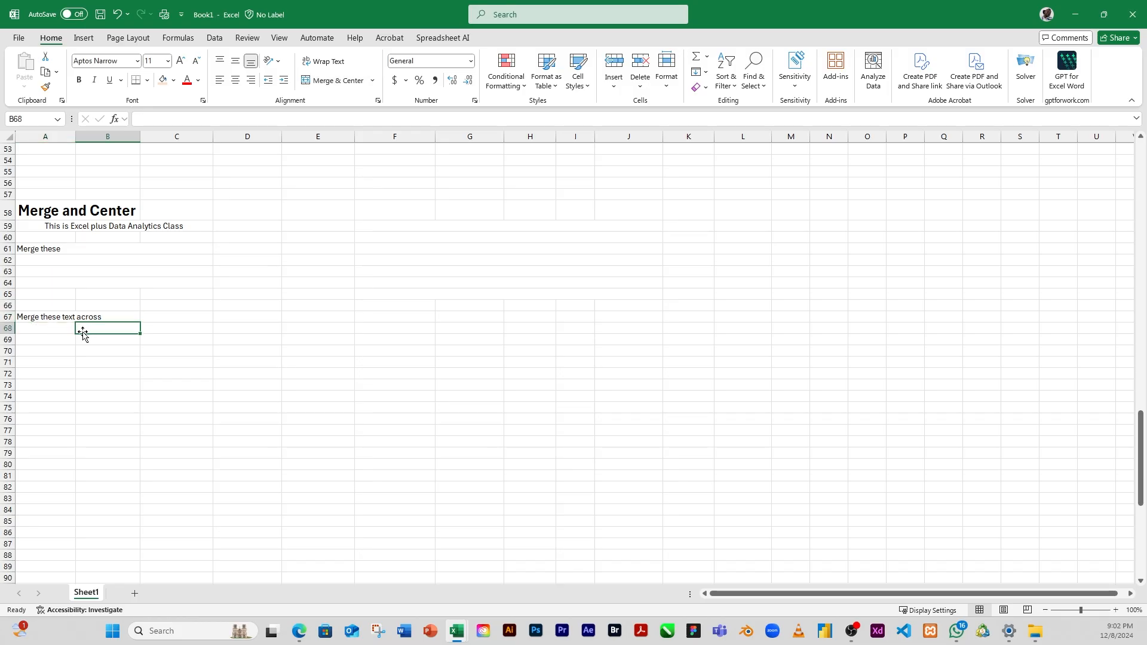
{"action": "left_click", "coordinate": [41, 316]}
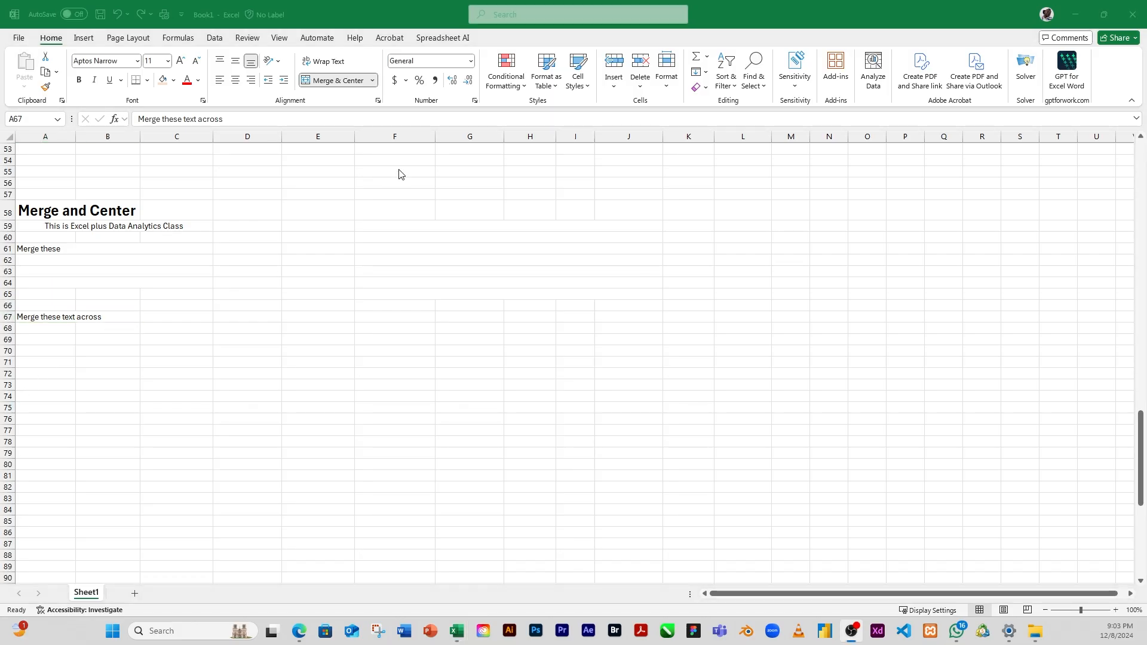
{"action": "left_click", "coordinate": [373, 84]}
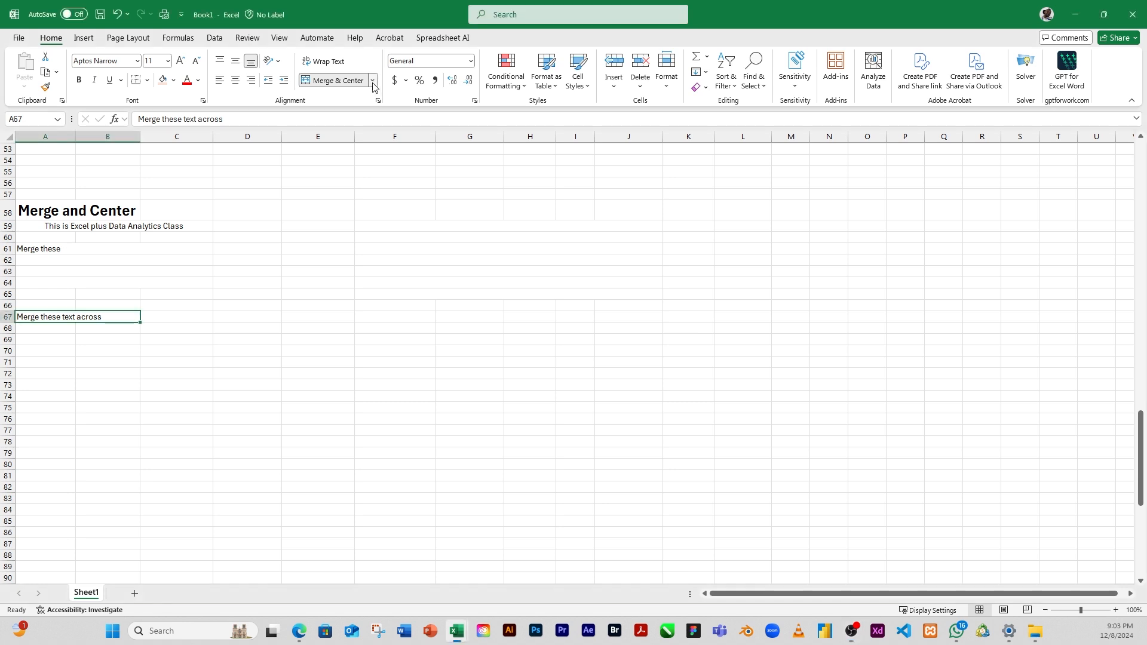
{"action": "left_click", "coordinate": [373, 84]}
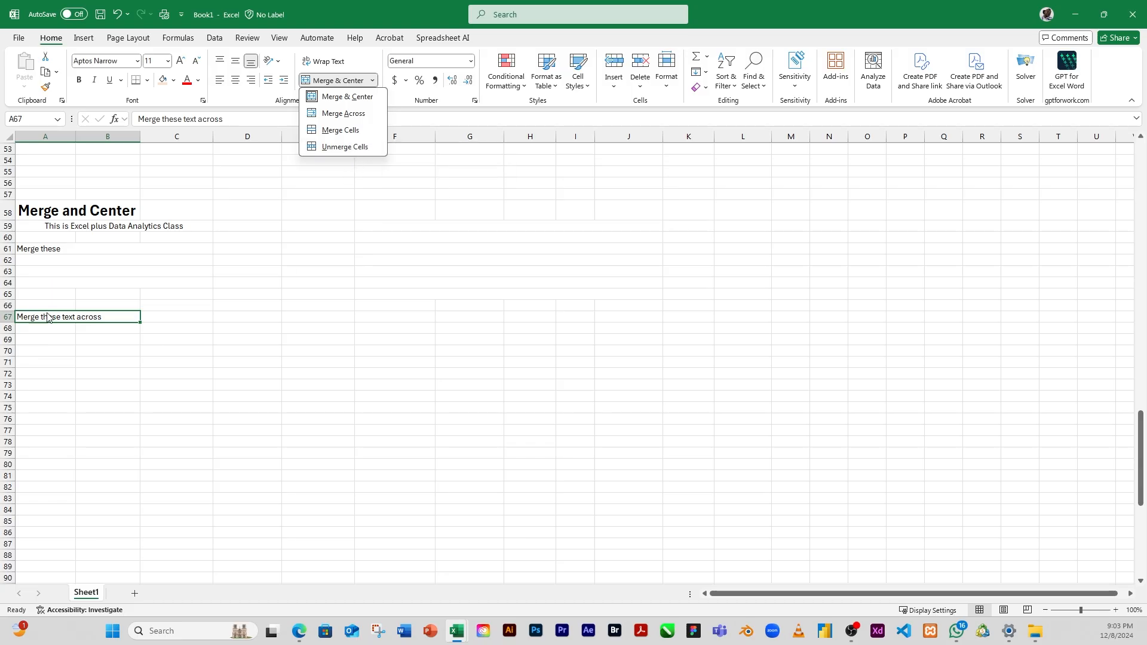
{"action": "left_click", "coordinate": [106, 319]}
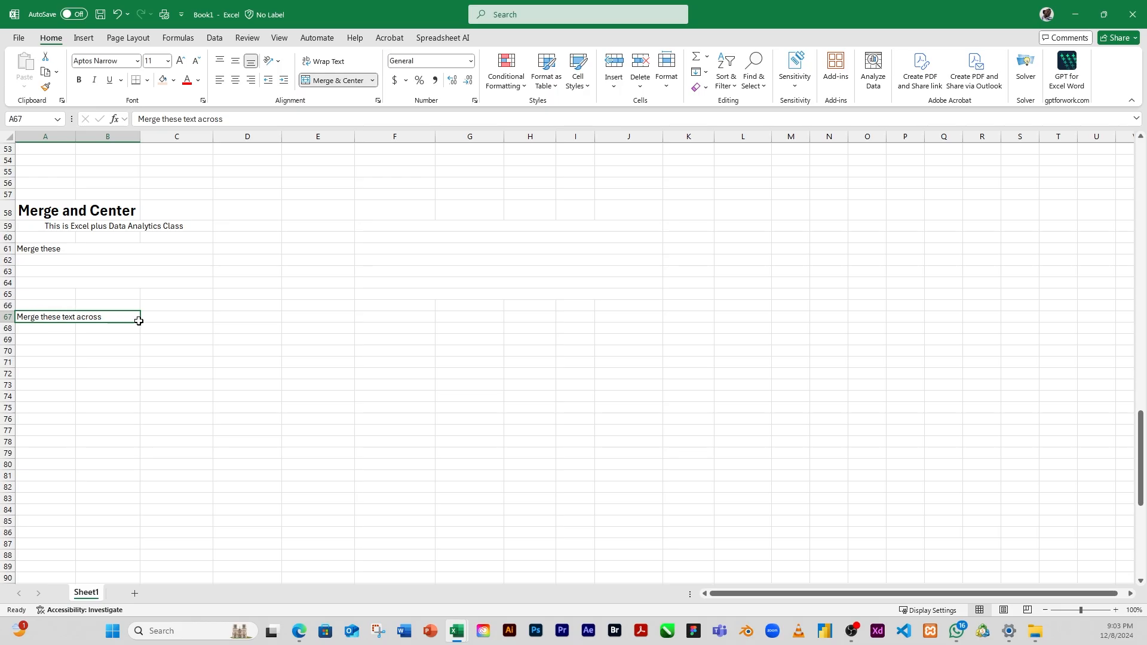
{"action": "left_click", "coordinate": [39, 261]}
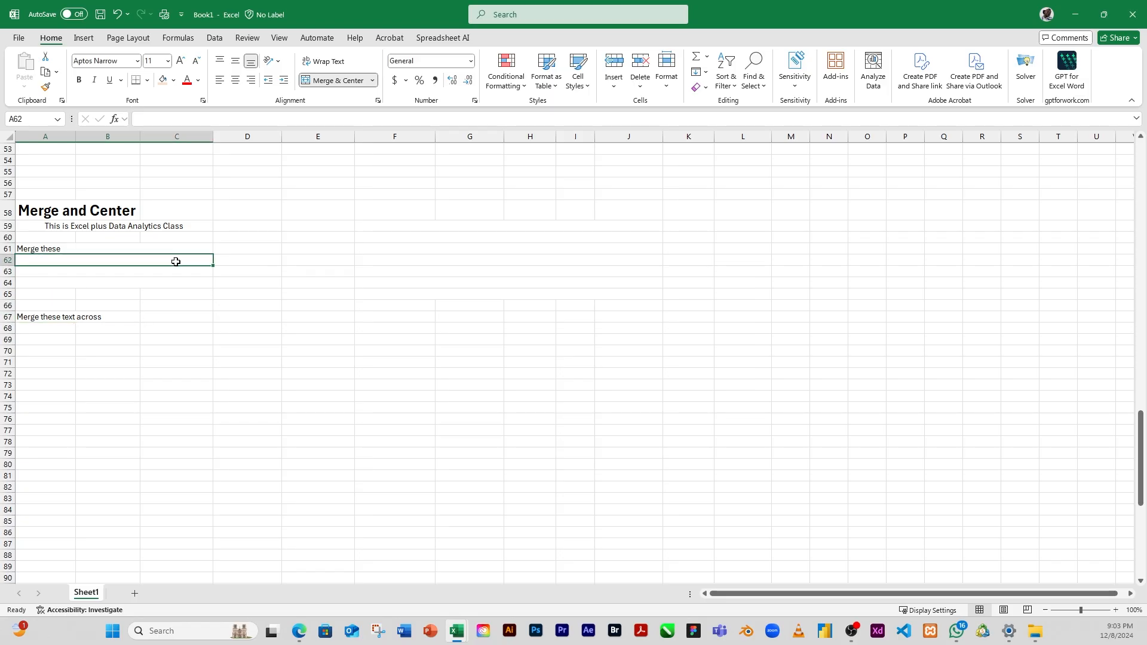
{"action": "left_click_drag", "start_coordinate": [179, 264], "coordinate": [196, 339]}
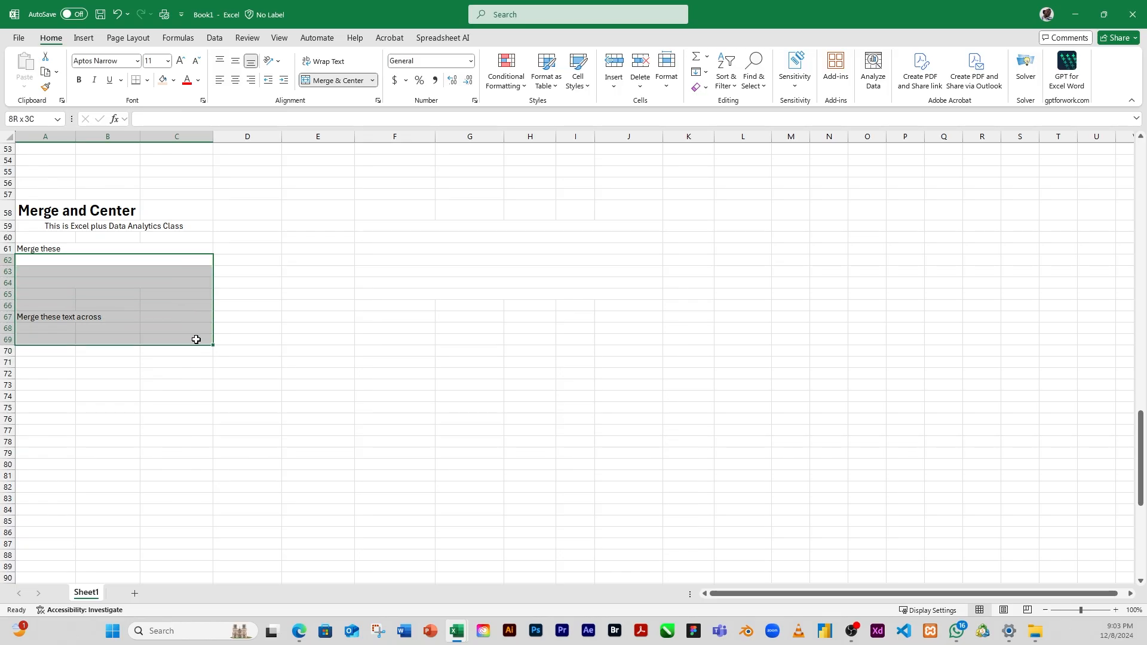
{"action": "left_click_drag", "start_coordinate": [196, 339], "coordinate": [196, 339]}
{"action": "left_click", "coordinate": [149, 259]}
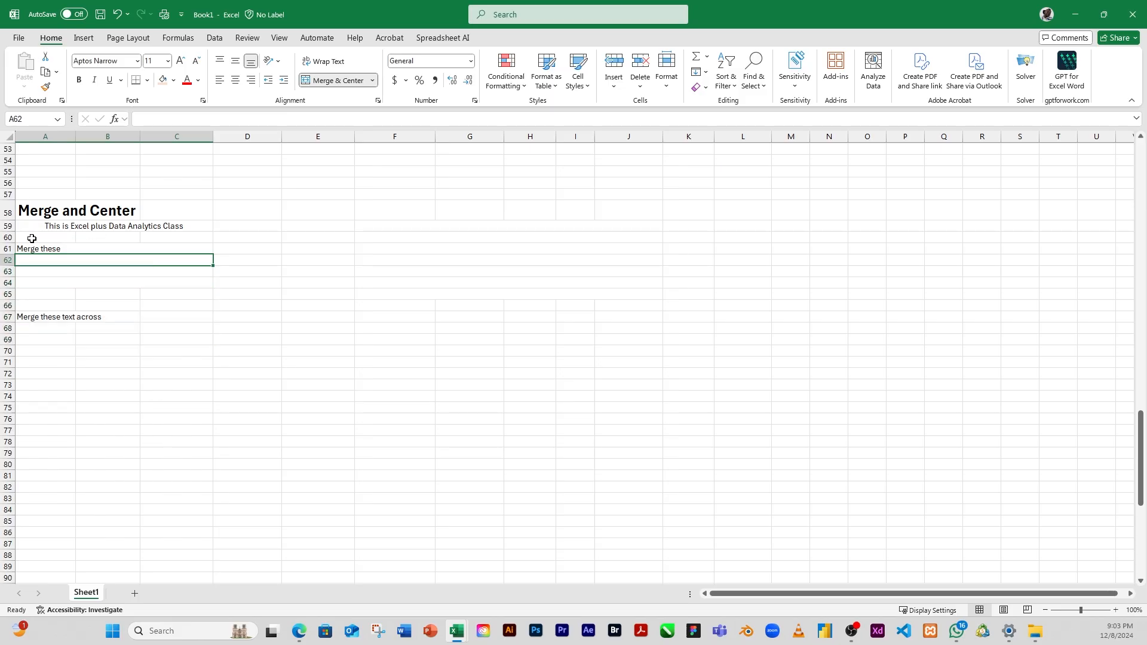
Step: Unmerge all cells in the range A60:C74 with Unmerge Cells, and check individual cells in the split rows
{"action": "left_click_drag", "start_coordinate": [28, 237], "coordinate": [199, 392]}
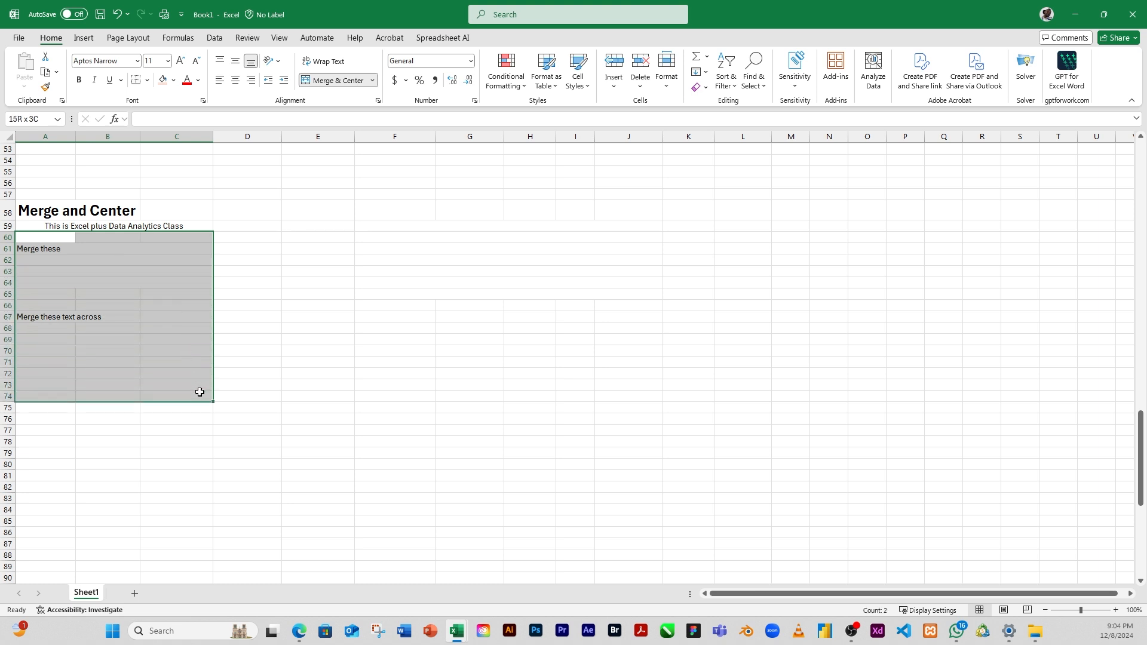
{"action": "left_click_drag", "start_coordinate": [199, 392], "coordinate": [200, 392]}
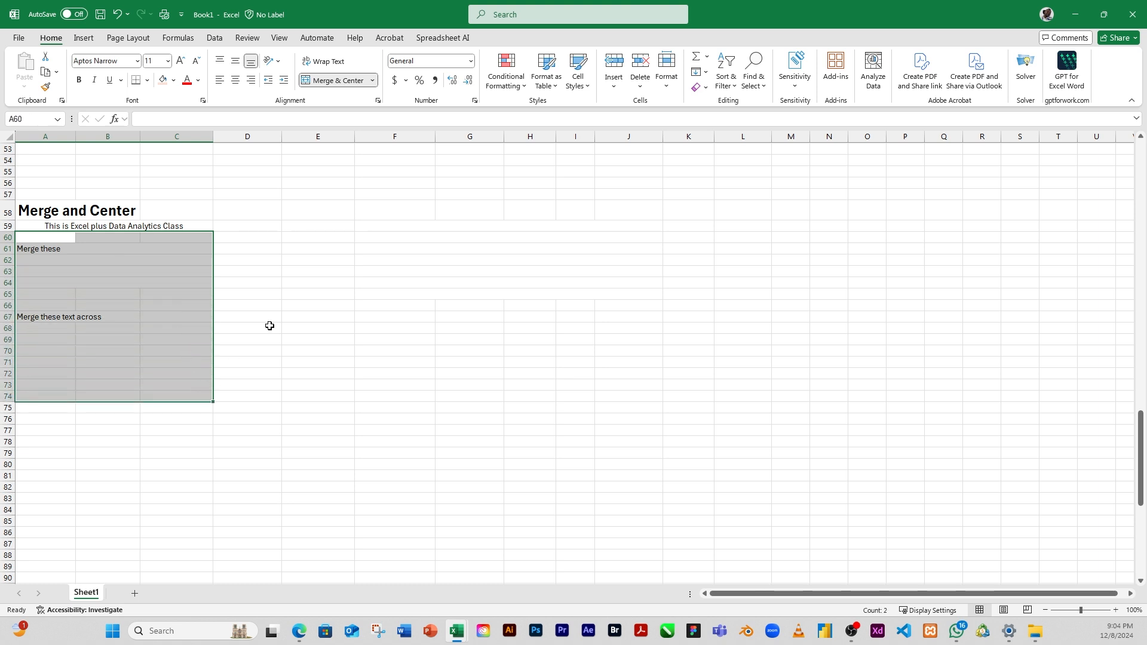
{"action": "left_click", "coordinate": [372, 81]}
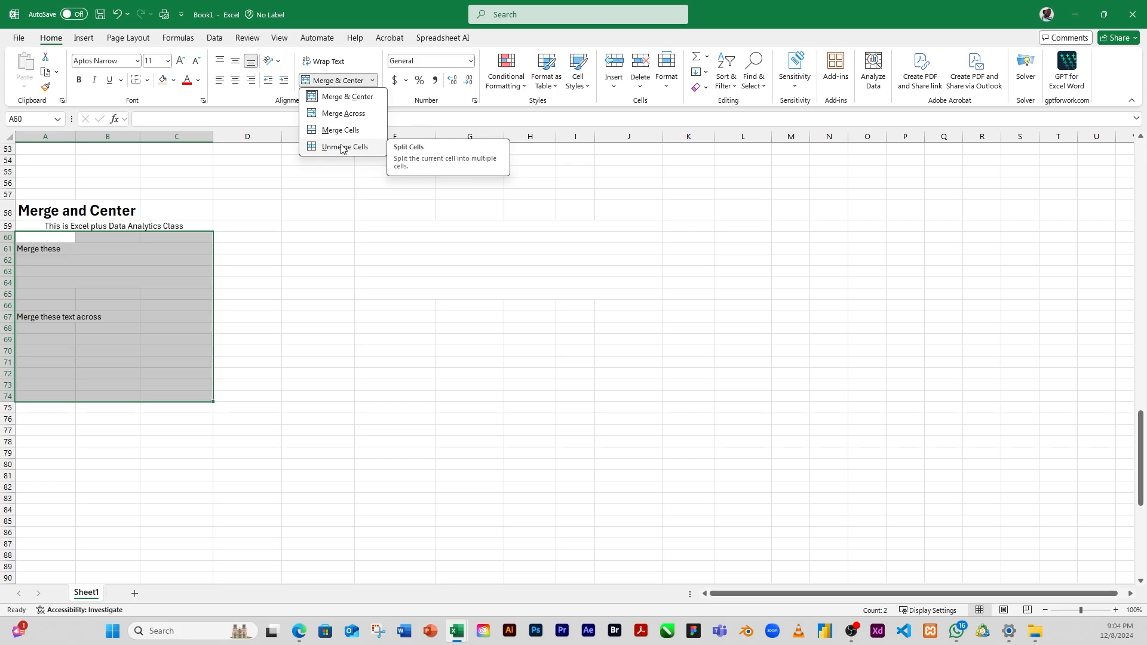
{"action": "left_click", "coordinate": [342, 147]}
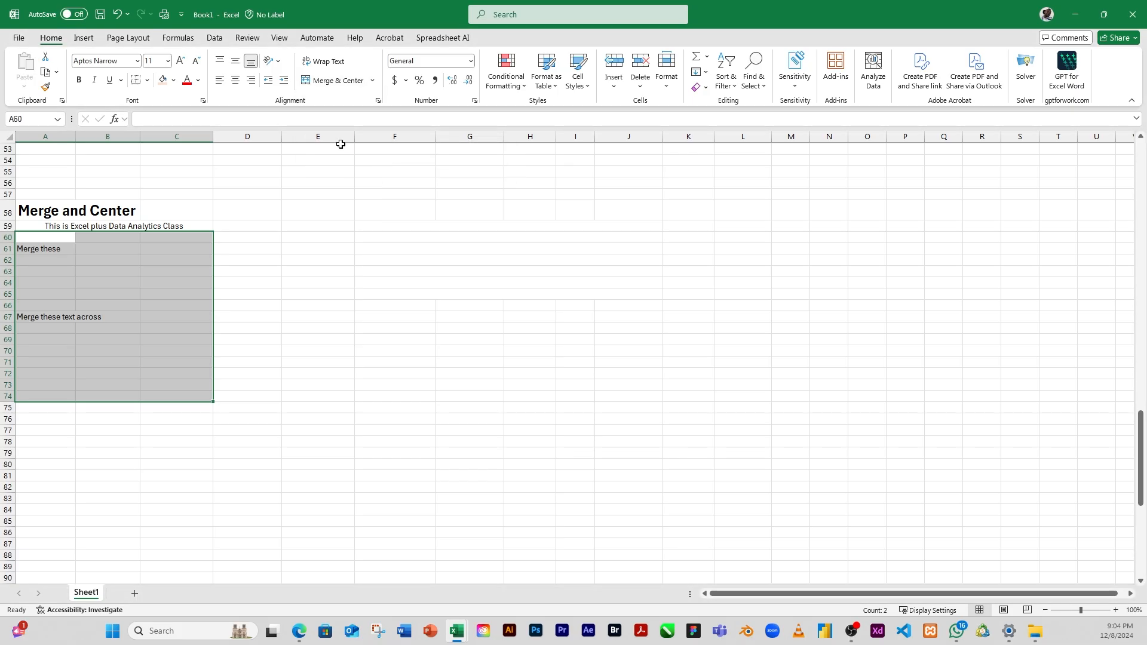
{"action": "left_click", "coordinate": [50, 305]}
{"action": "left_click_drag", "start_coordinate": [48, 236], "coordinate": [95, 237]}
{"action": "left_click", "coordinate": [114, 240]}
{"action": "left_click", "coordinate": [55, 240]}
{"action": "left_click", "coordinate": [98, 238]}
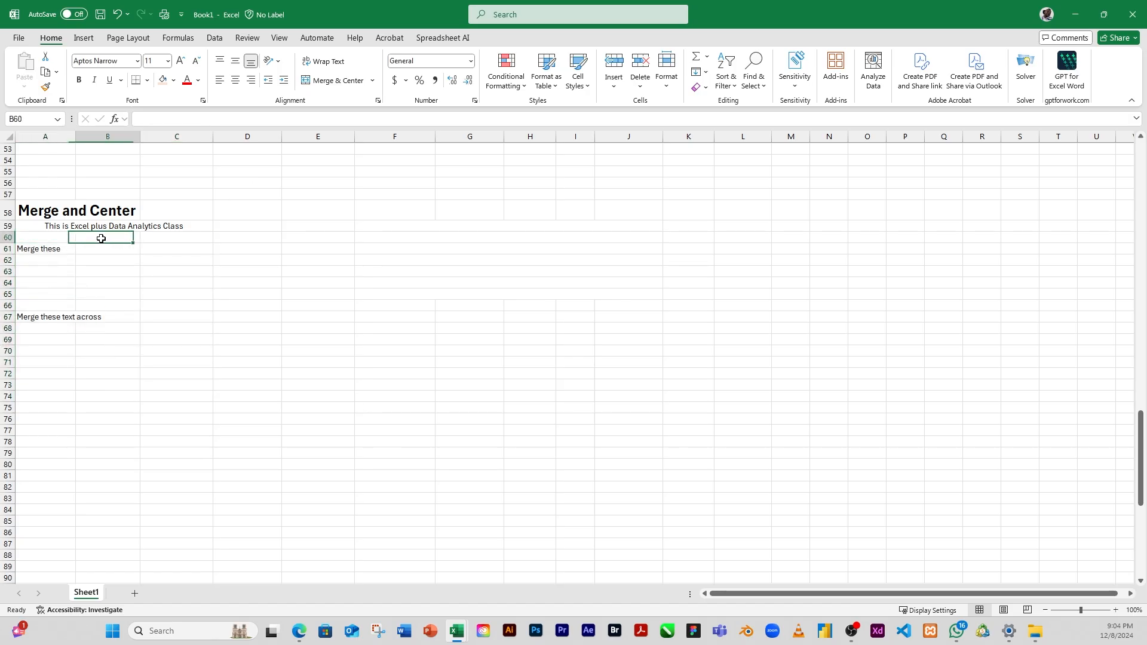
{"action": "left_click", "coordinate": [171, 239]}
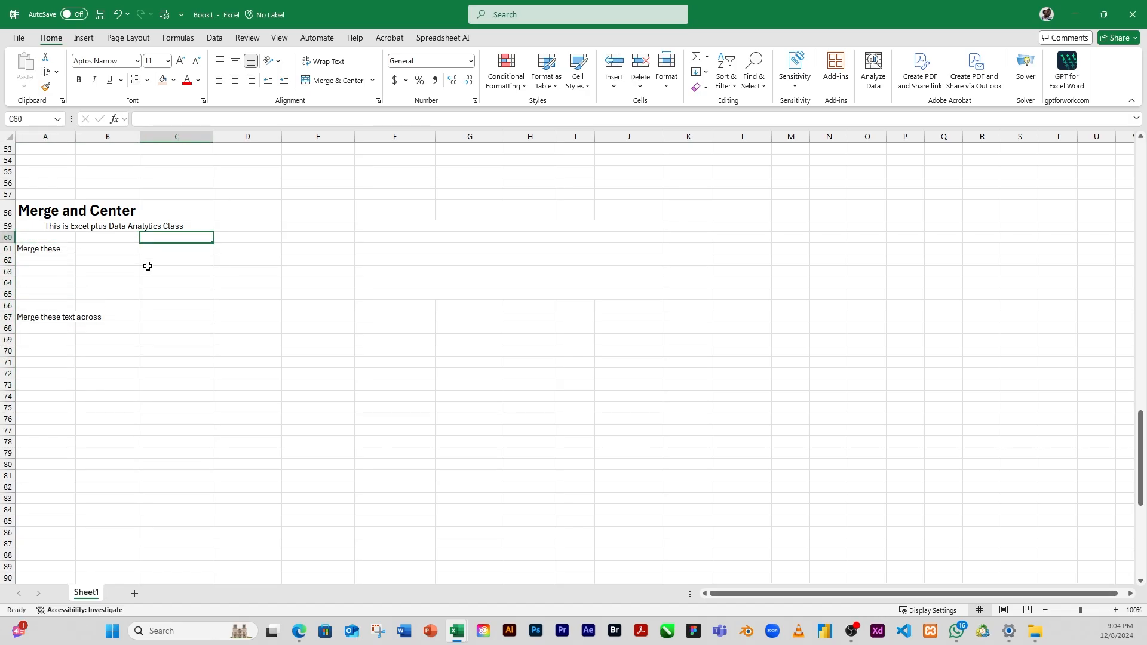
{"action": "left_click", "coordinate": [98, 284]}
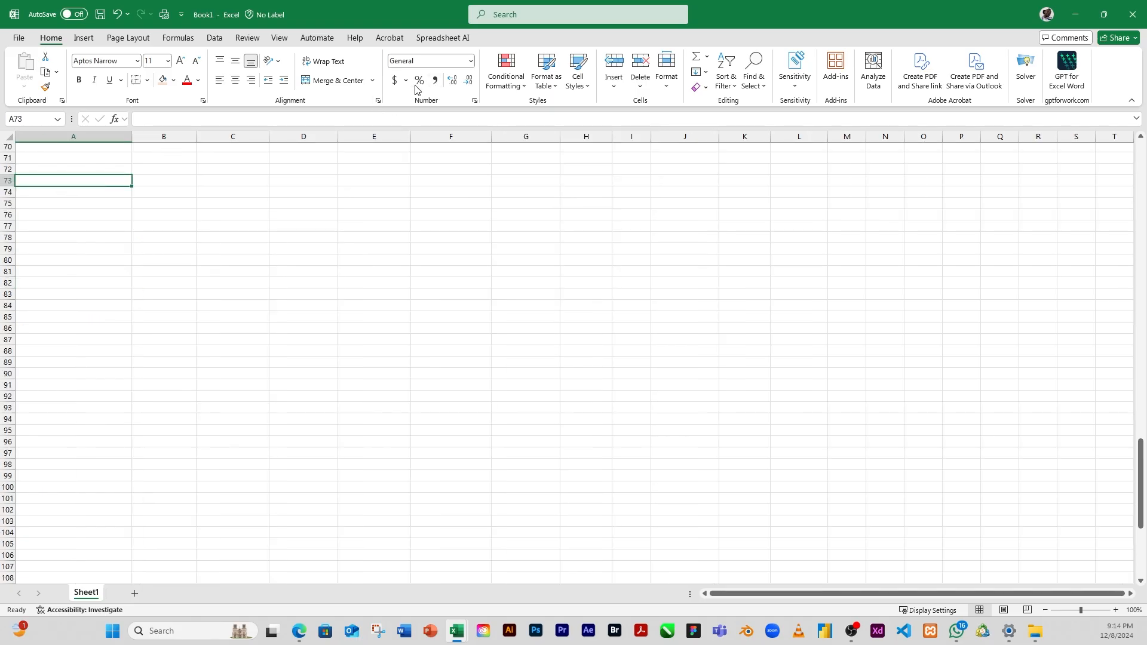
Step: Look at the horizontal text alignment choices in the full cell alignment settings, leaving A73 unchanged
{"action": "left_click", "coordinate": [379, 101]}
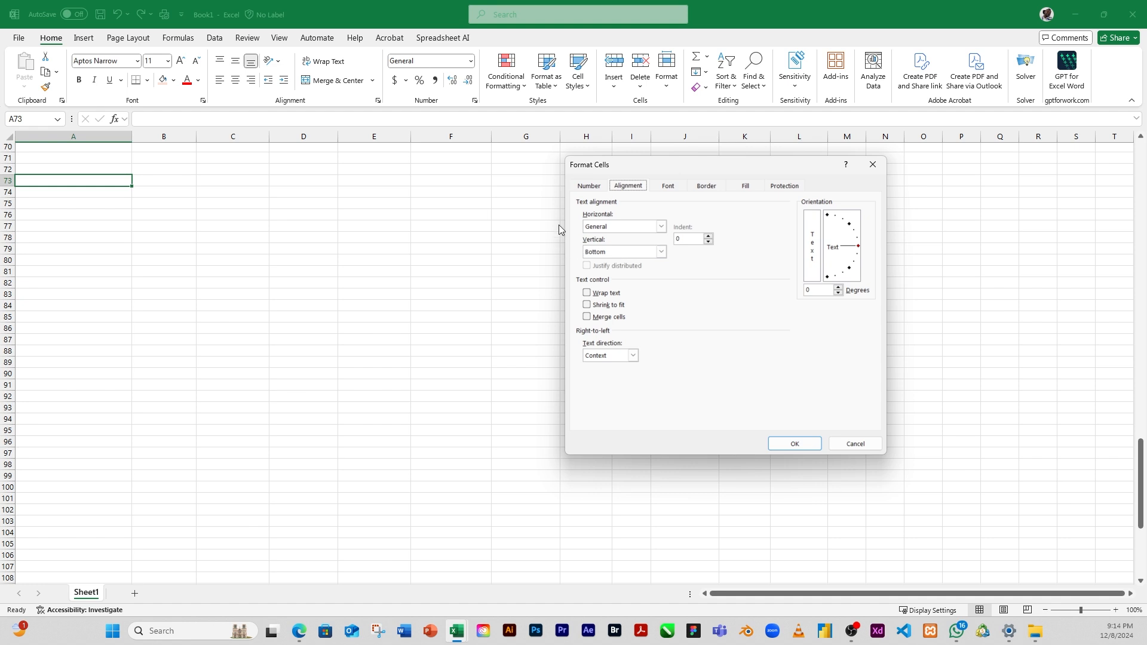
{"action": "left_click", "coordinate": [661, 228]}
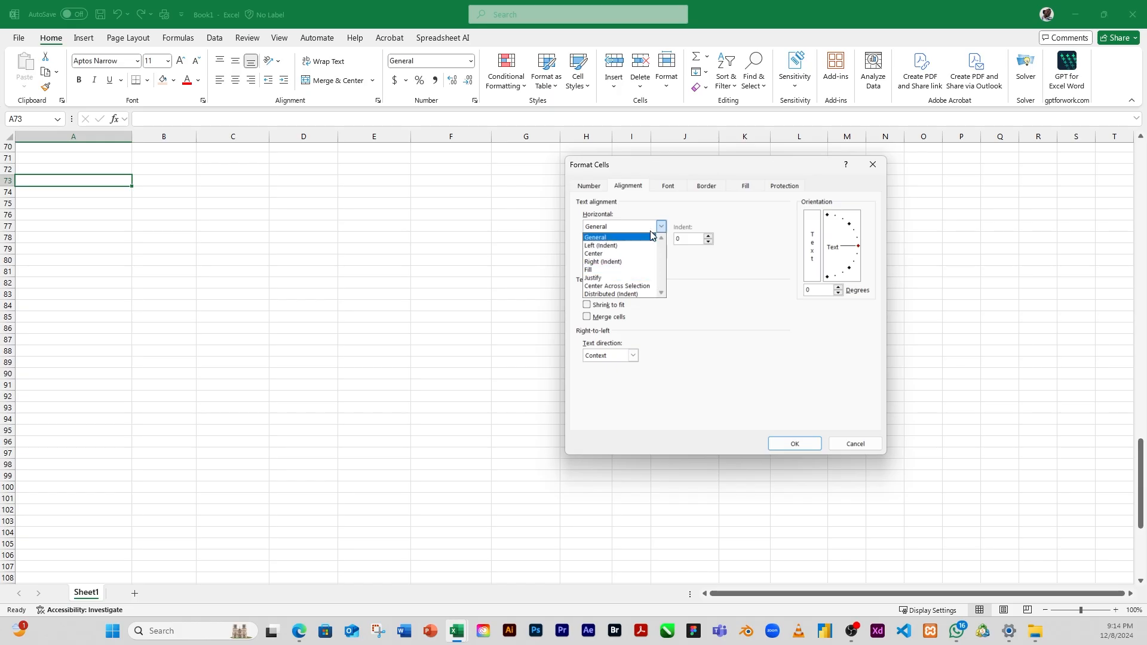
{"action": "left_click", "coordinate": [854, 446]}
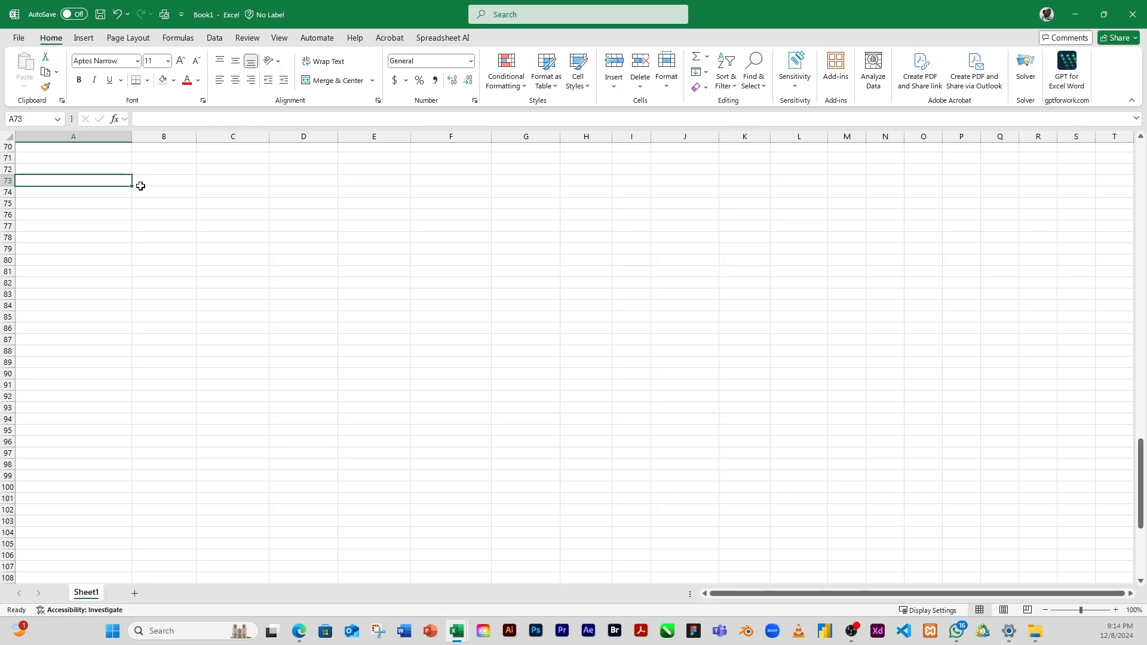
Step: Enter the letter A in cell A73
{"action": "type", "text": "A"}
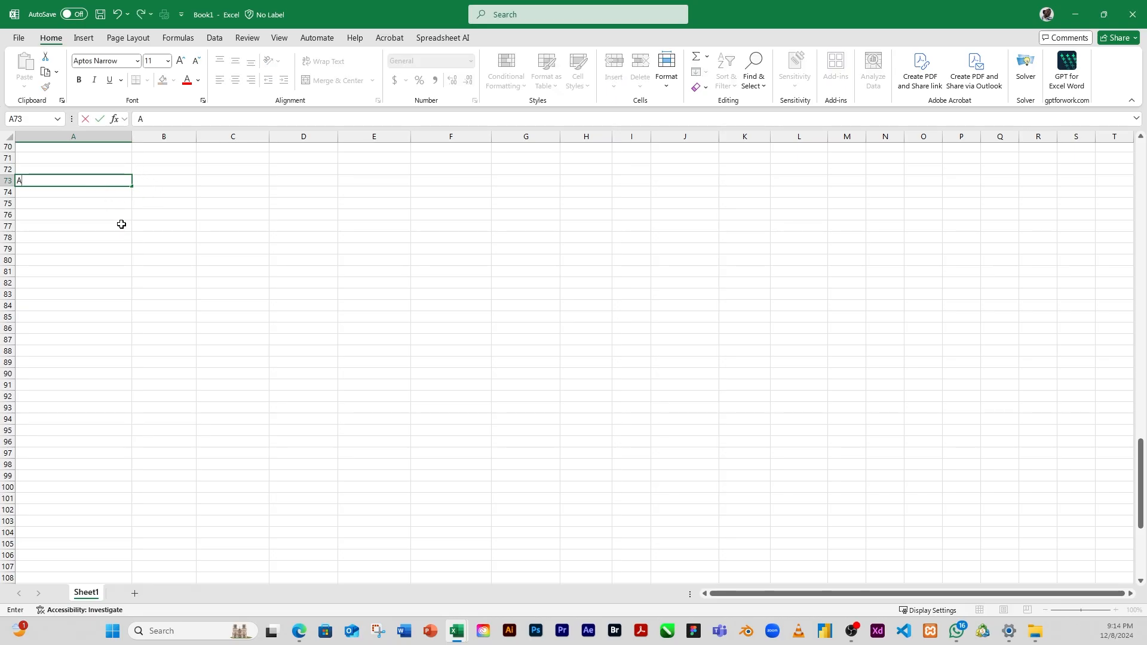
{"action": "left_click", "coordinate": [93, 211]}
{"action": "left_click", "coordinate": [100, 234]}
Step: Set the horizontal text alignment of cell A73 to Fill in the cell alignment settings
{"action": "left_click", "coordinate": [24, 182]}
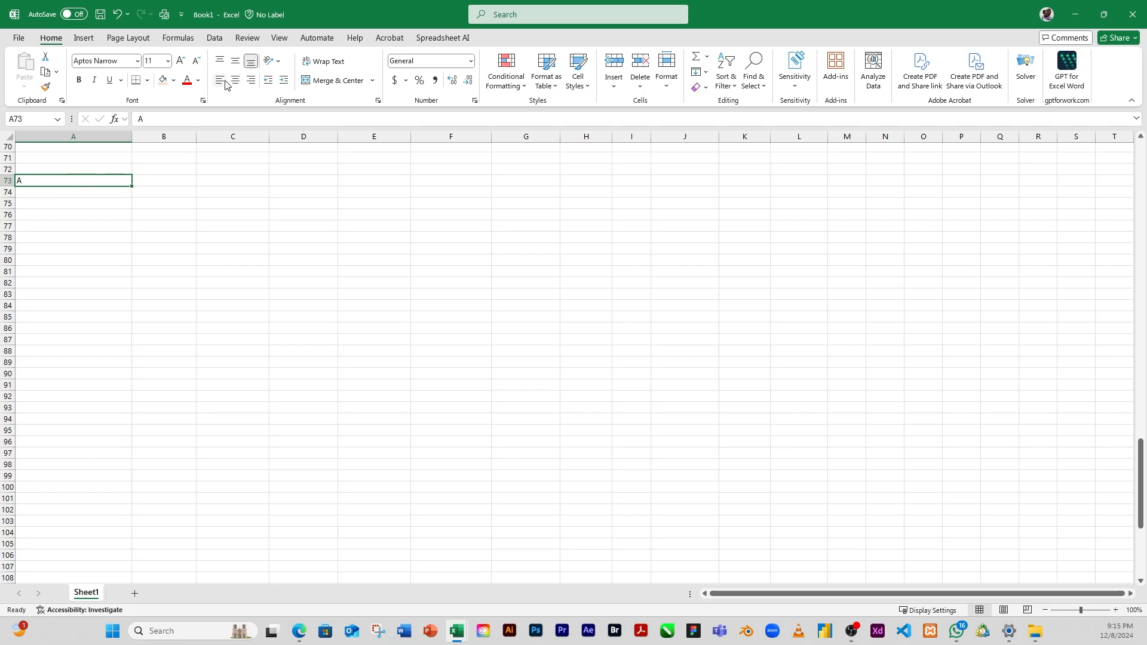
{"action": "left_click", "coordinate": [378, 101]}
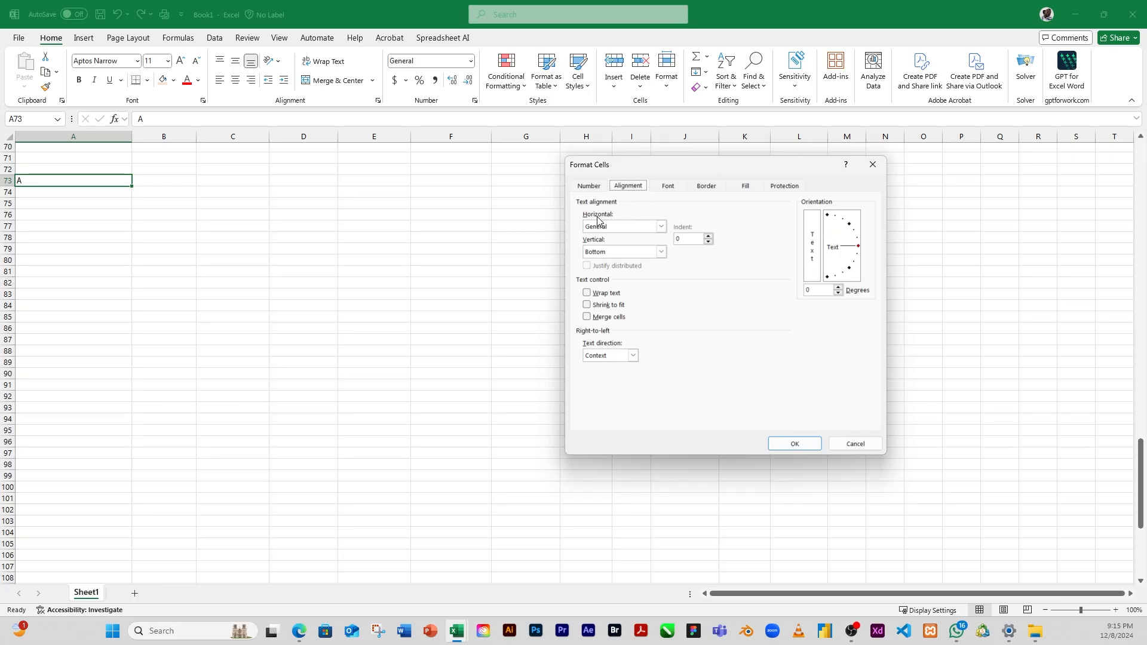
{"action": "left_click", "coordinate": [661, 228]}
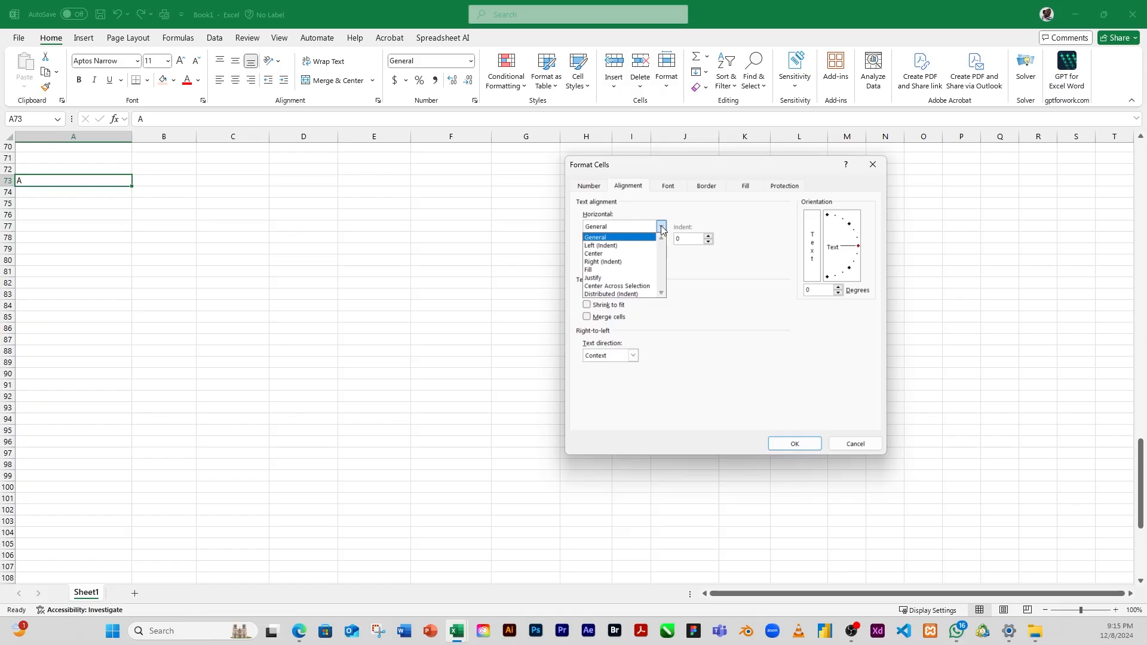
{"action": "left_click", "coordinate": [598, 270]}
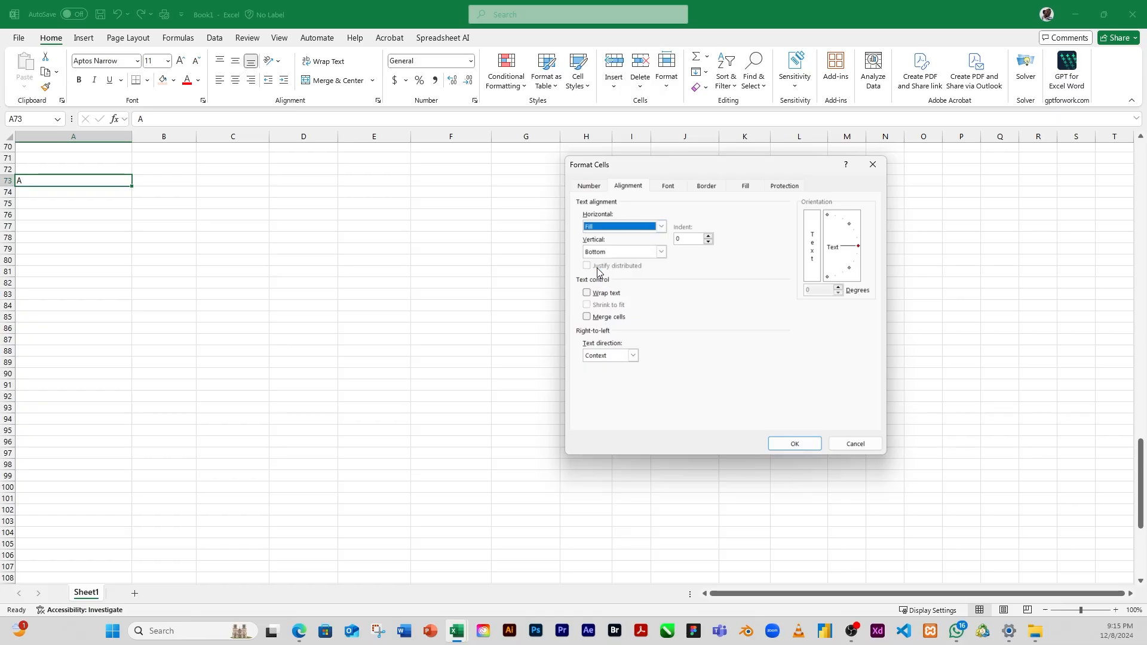
{"action": "left_click", "coordinate": [793, 444]}
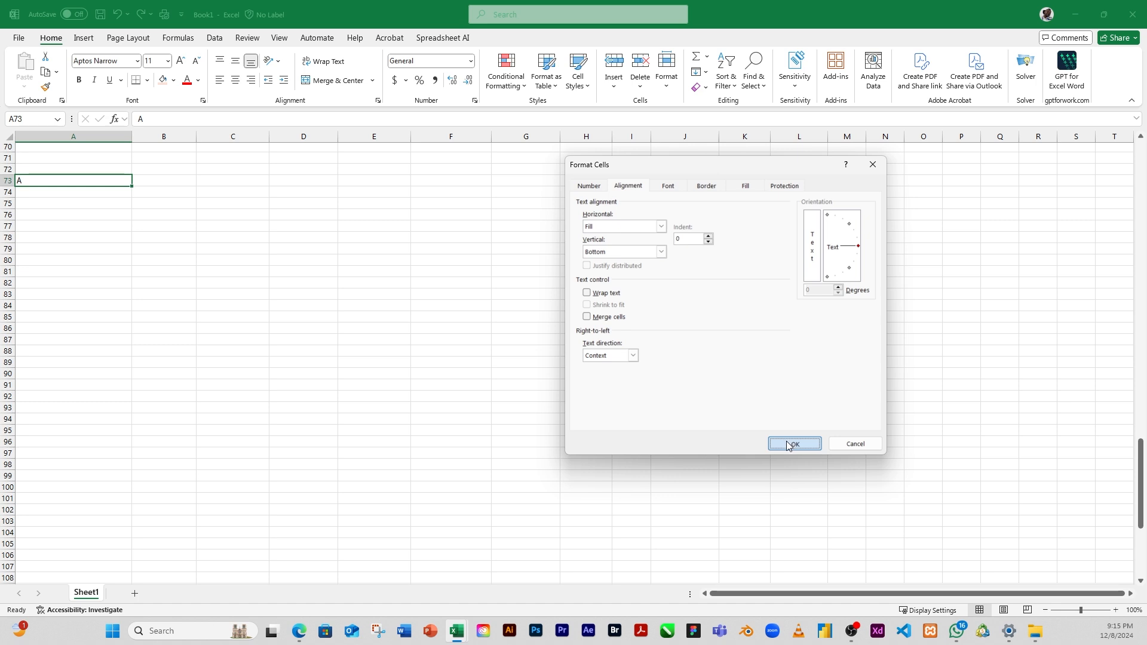
{"action": "left_click", "coordinate": [792, 444]}
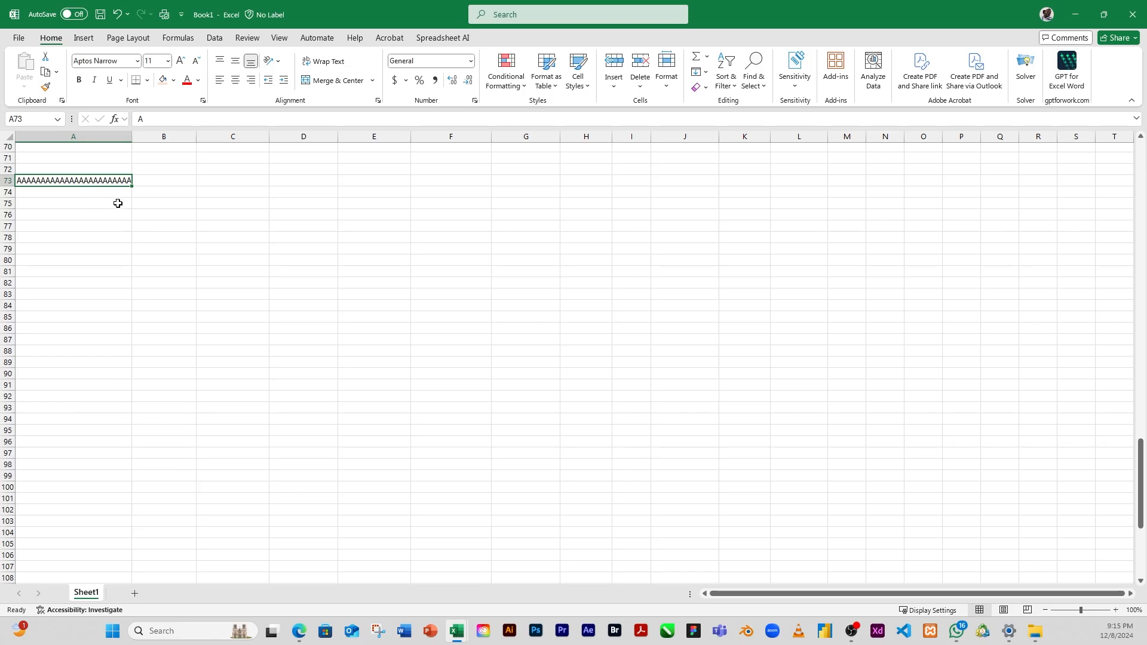
Step: Enter the letter B in cell A74, directly below the row of As
{"action": "left_click", "coordinate": [99, 192]}
{"action": "type", "text": "B"}
{"action": "left_click", "coordinate": [109, 212]}
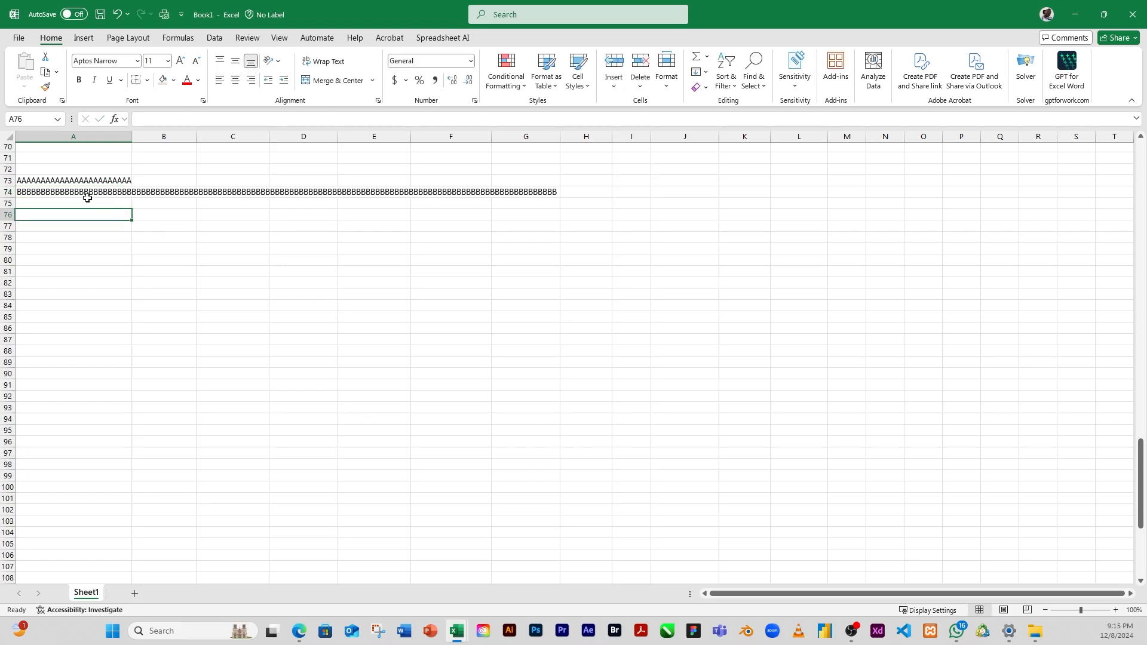
{"action": "left_click", "coordinate": [53, 204]}
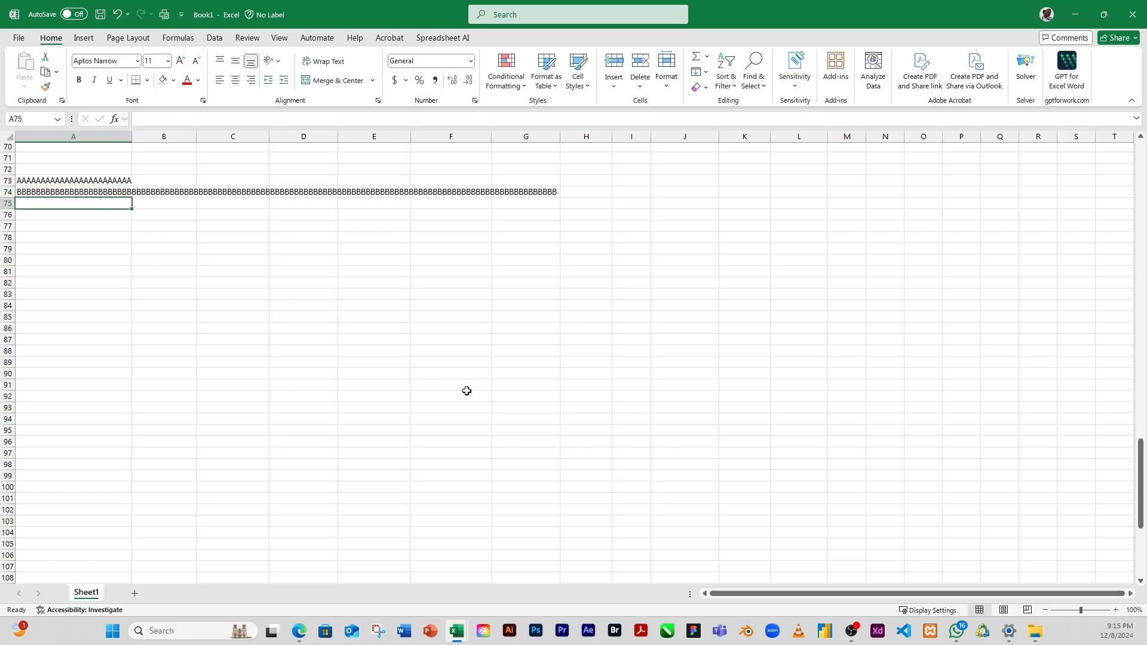
{"action": "type", "text": "C"}
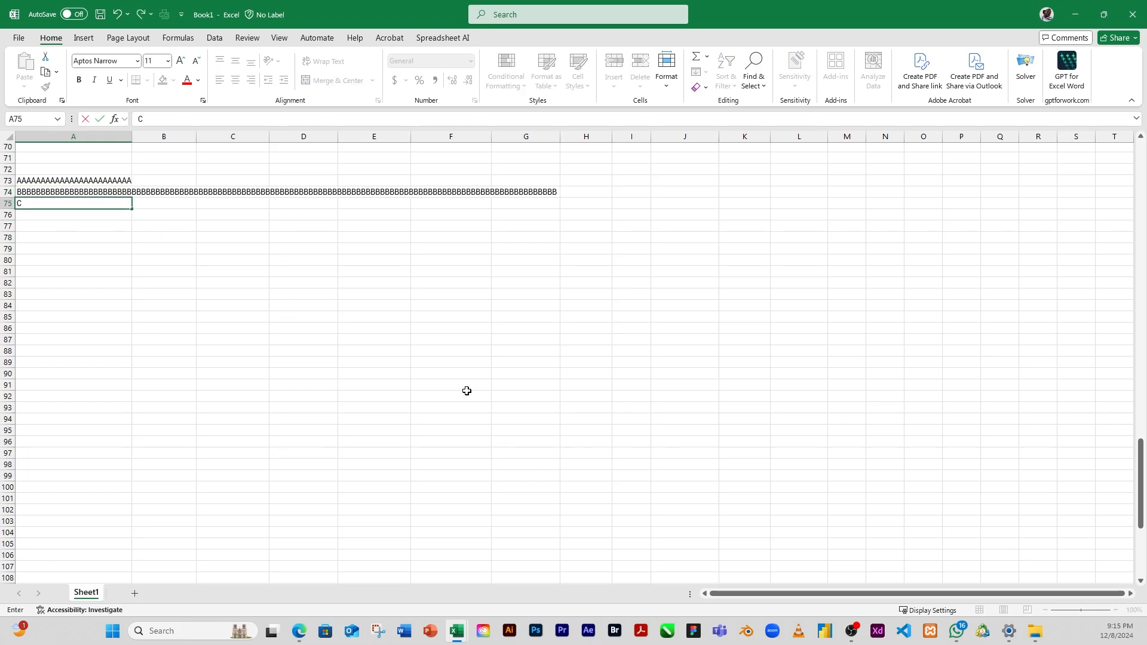
{"action": "left_click", "coordinate": [115, 250]}
{"action": "left_click", "coordinate": [22, 202]}
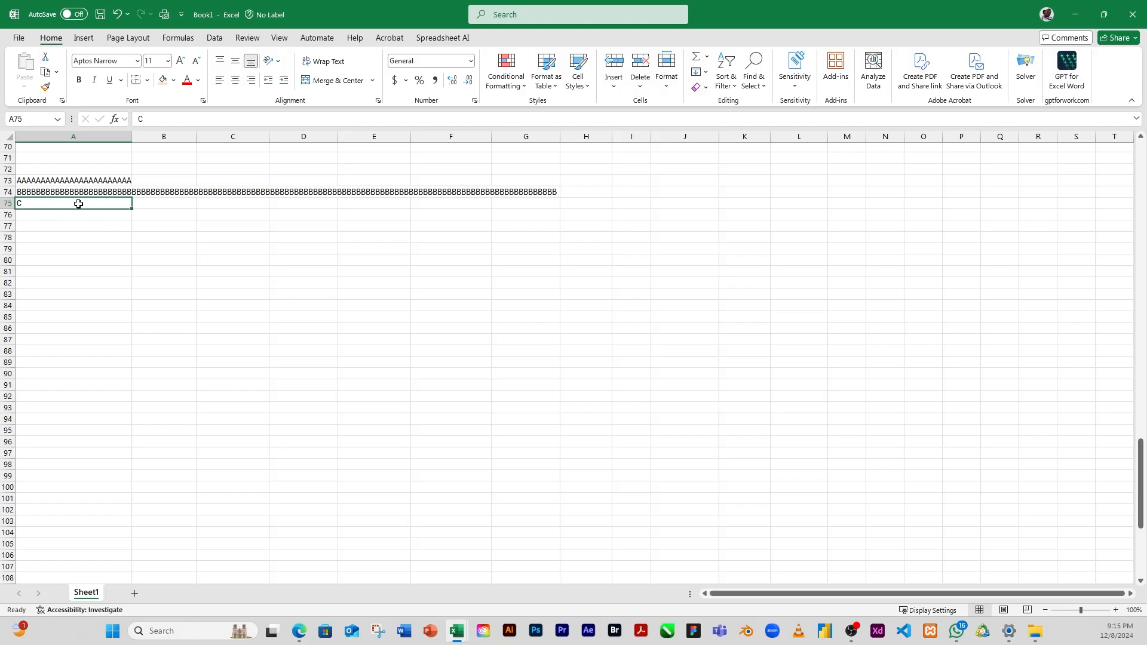
{"action": "left_click_drag", "start_coordinate": [77, 203], "coordinate": [647, 203]}
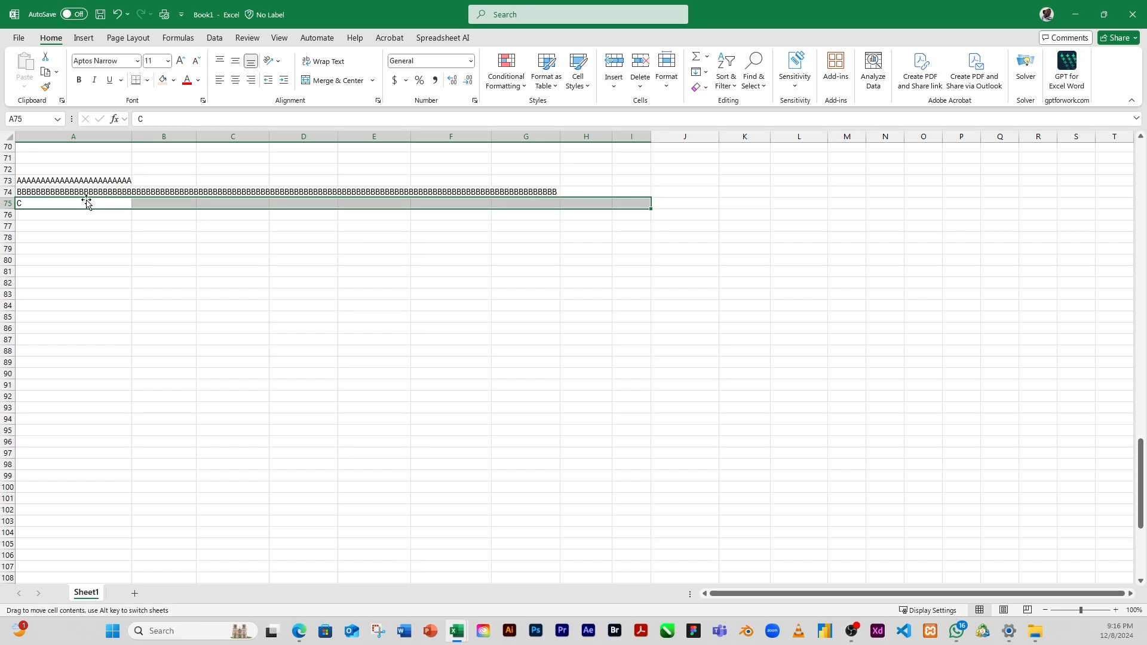
{"action": "left_click", "coordinate": [58, 240]}
{"action": "left_click", "coordinate": [25, 206]}
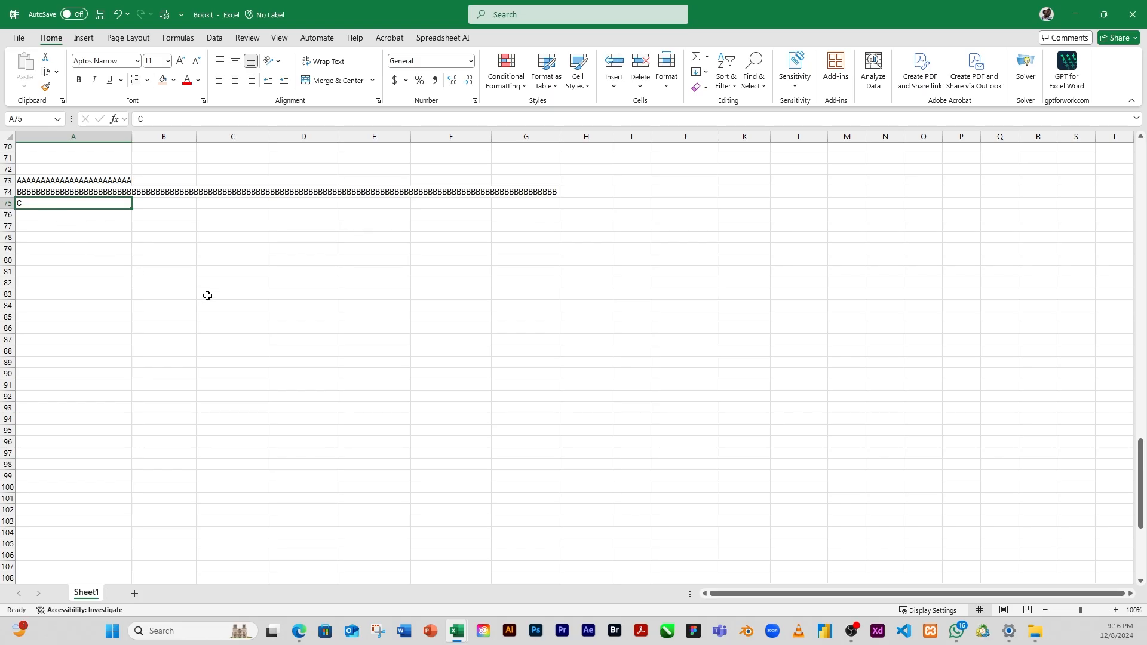
{"action": "key", "text": "Delete"}
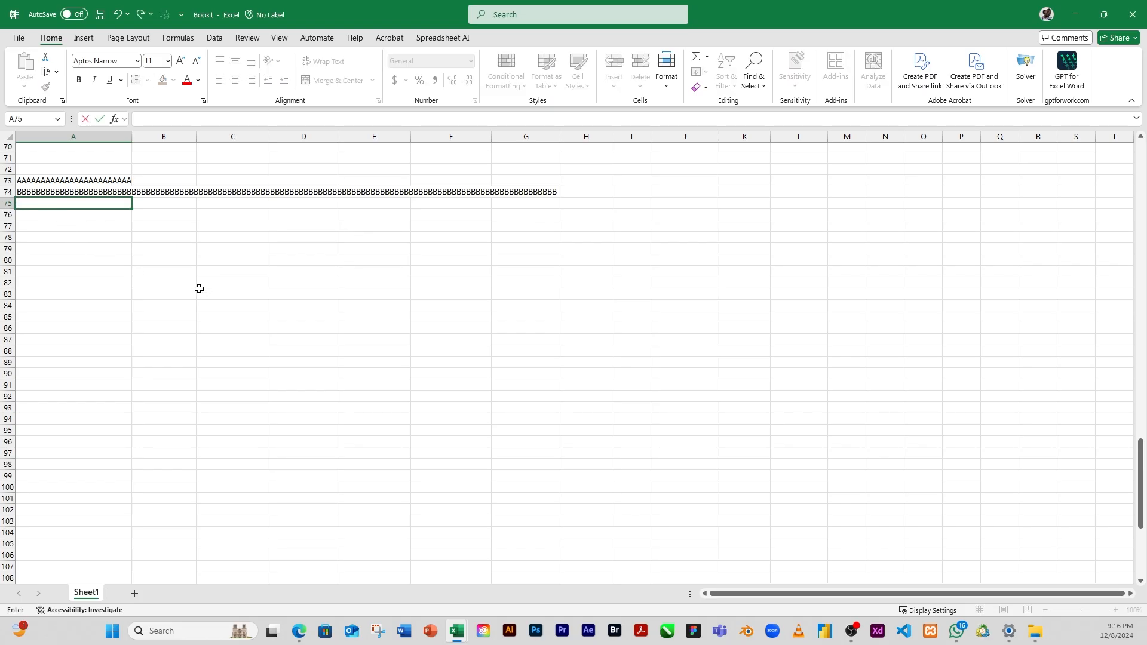
{"action": "left_click", "coordinate": [202, 273]}
Step: Set the horizontal text alignment of the empty range A75:I75 to Fill
{"action": "left_click_drag", "start_coordinate": [56, 206], "coordinate": [634, 207]}
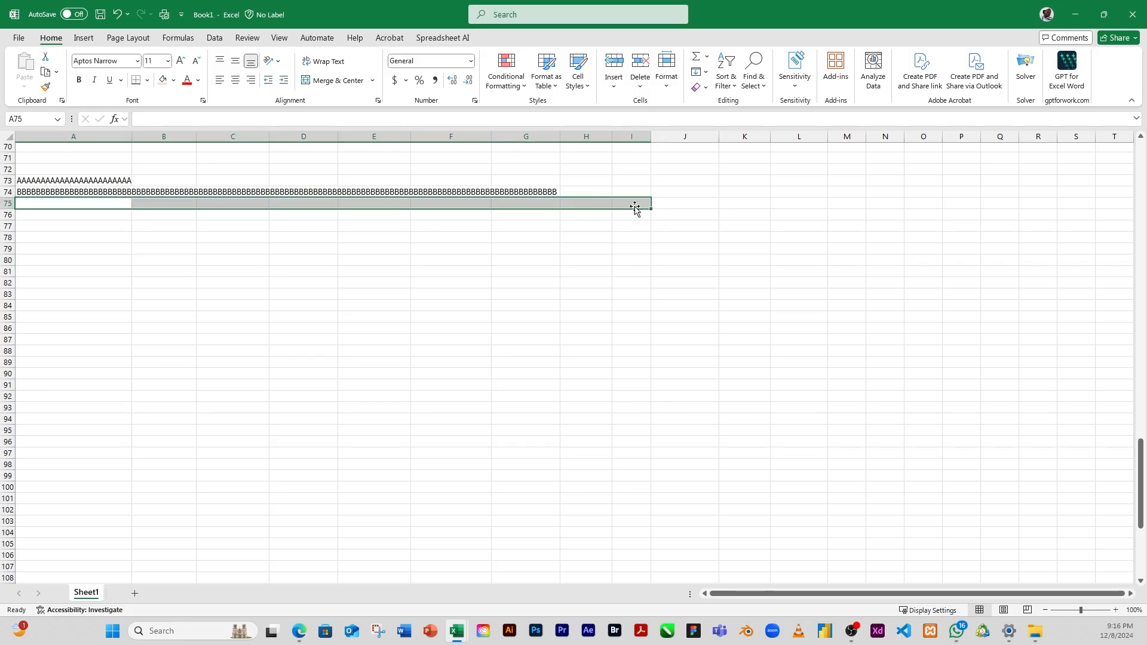
{"action": "left_click", "coordinate": [379, 103]}
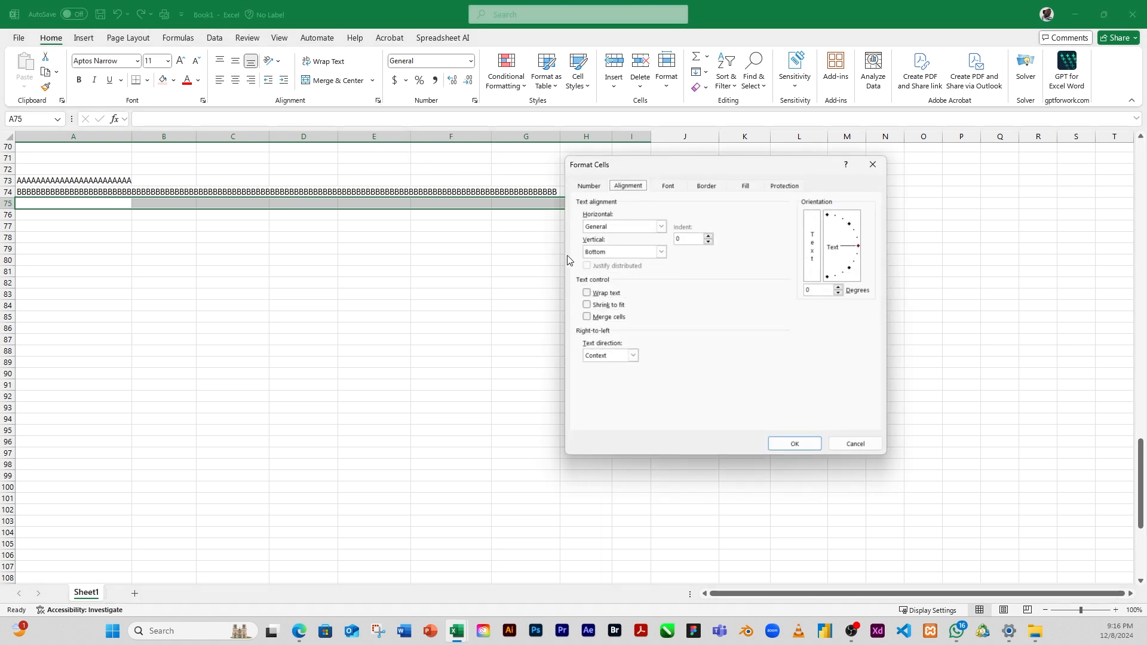
{"action": "left_click", "coordinate": [621, 227]}
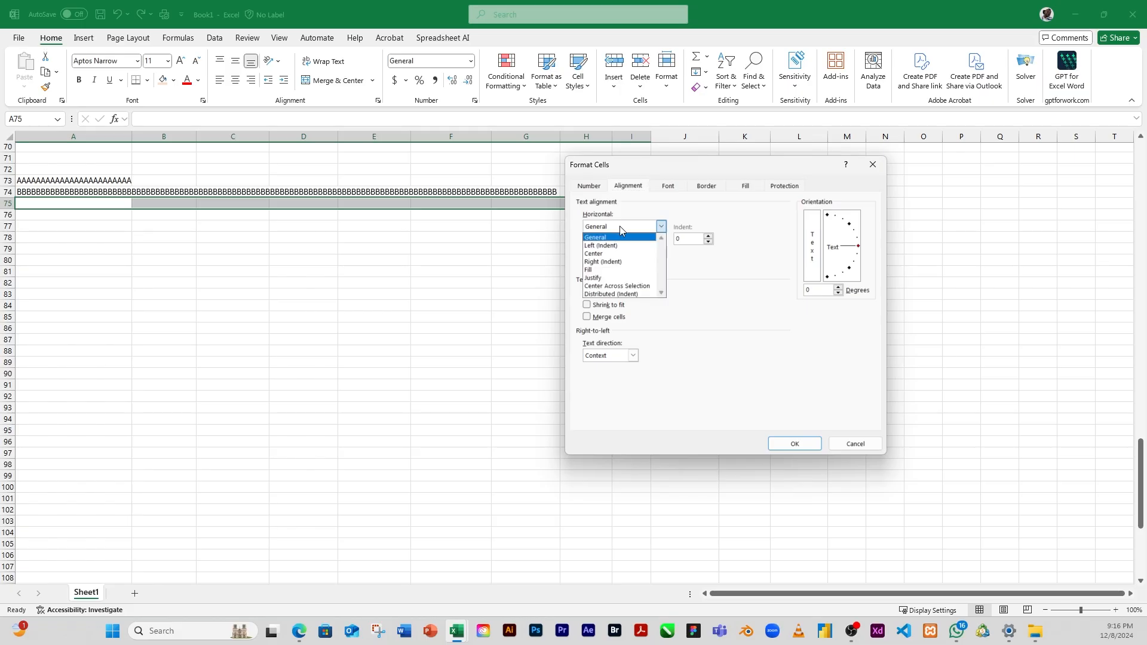
{"action": "left_click", "coordinate": [601, 270]}
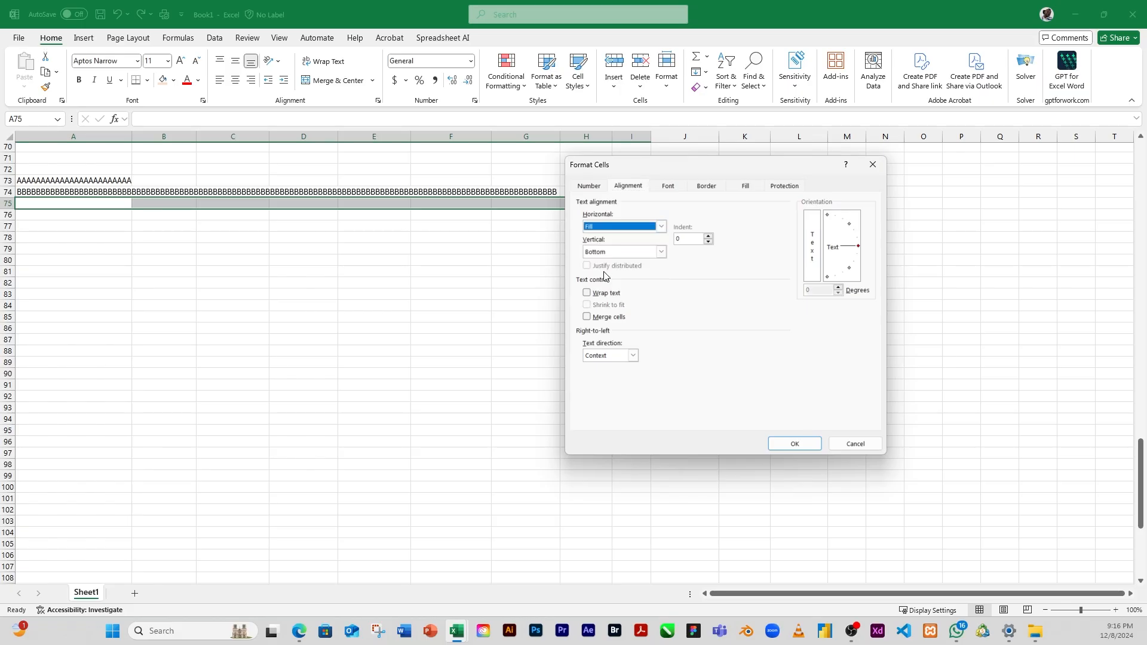
{"action": "left_click", "coordinate": [790, 446]}
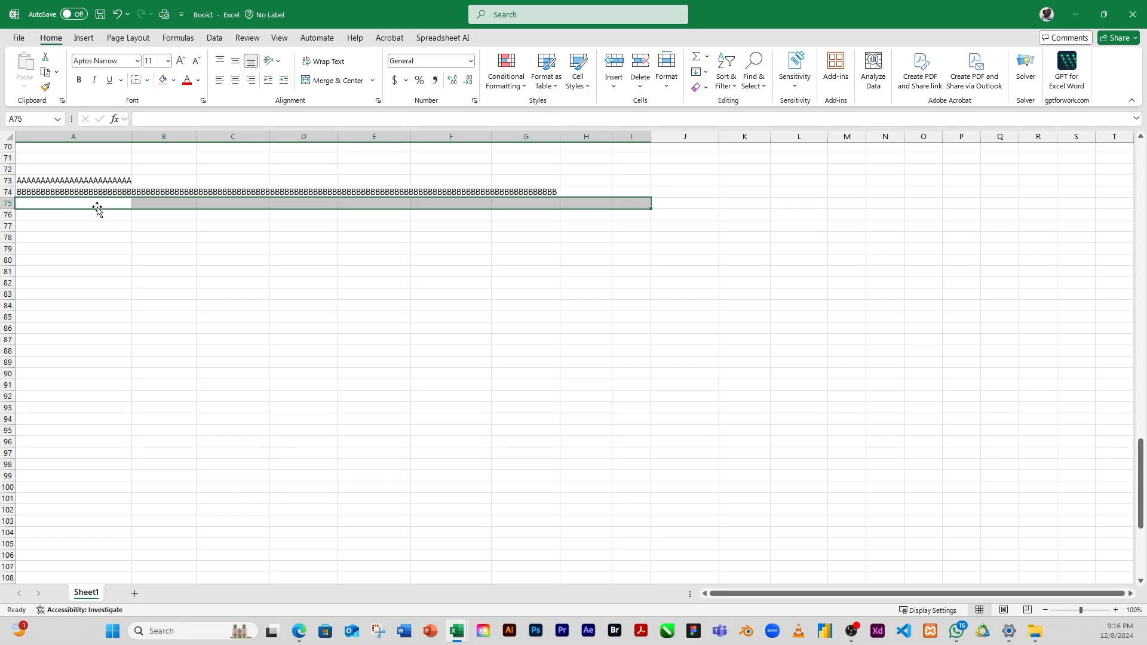
Step: Enter the letter C in cell A75 so it repeats across A75:I75
{"action": "left_click", "coordinate": [97, 230]}
{"action": "left_click", "coordinate": [46, 203]}
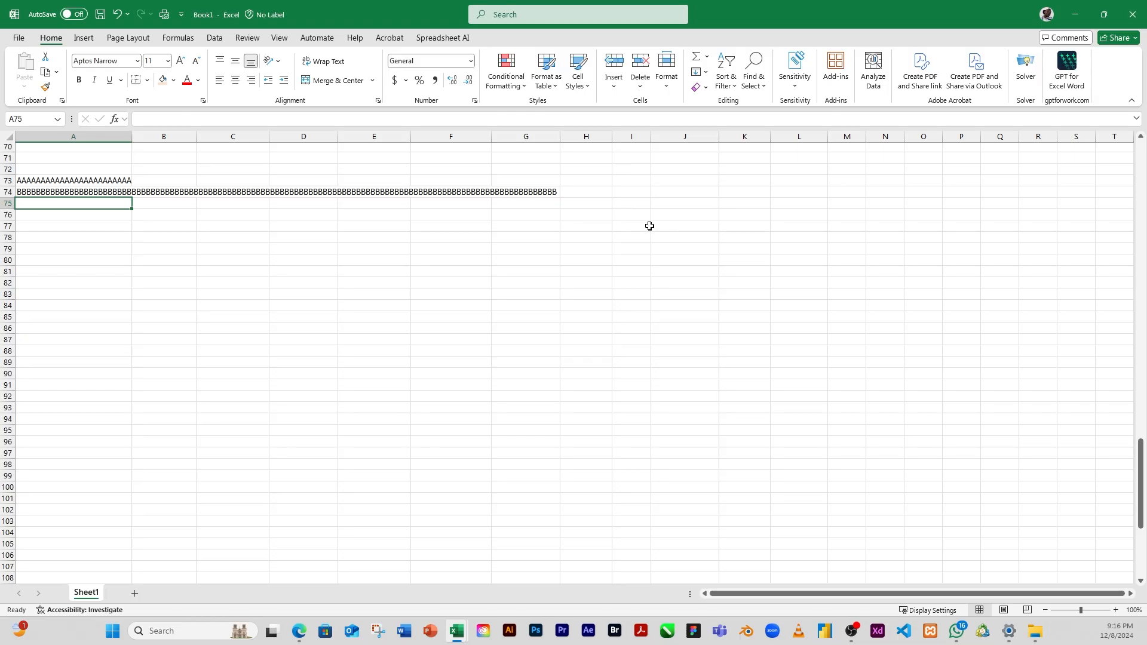
{"action": "type", "text": "C"}
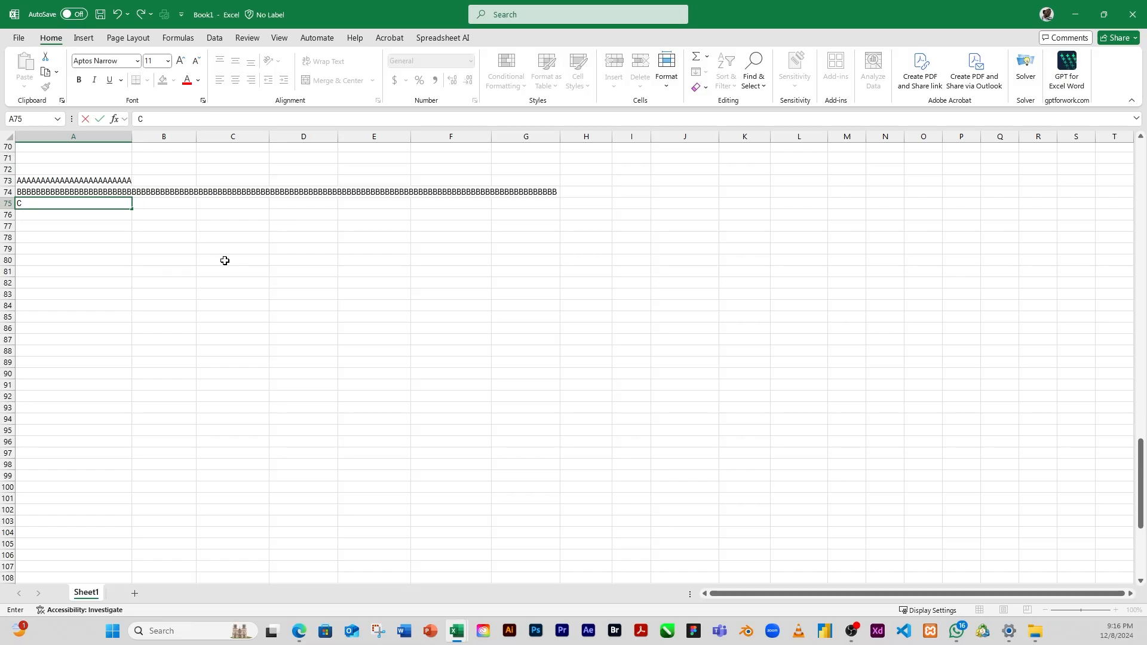
{"action": "type", "text": "CCCCCCCCCCCCCCCCCCCCCCCCCCCCCCCCCCCCCCCCCCCCCCCCCCCCCCCCCCCCCCCCCCCCCCCCCCCCCCCCCCCCCCCCCCCCCCCCCCCCCCCCCCCCCCCCCCCCCCCCCCCCCCC"}
{"action": "key", "text": "Return"}
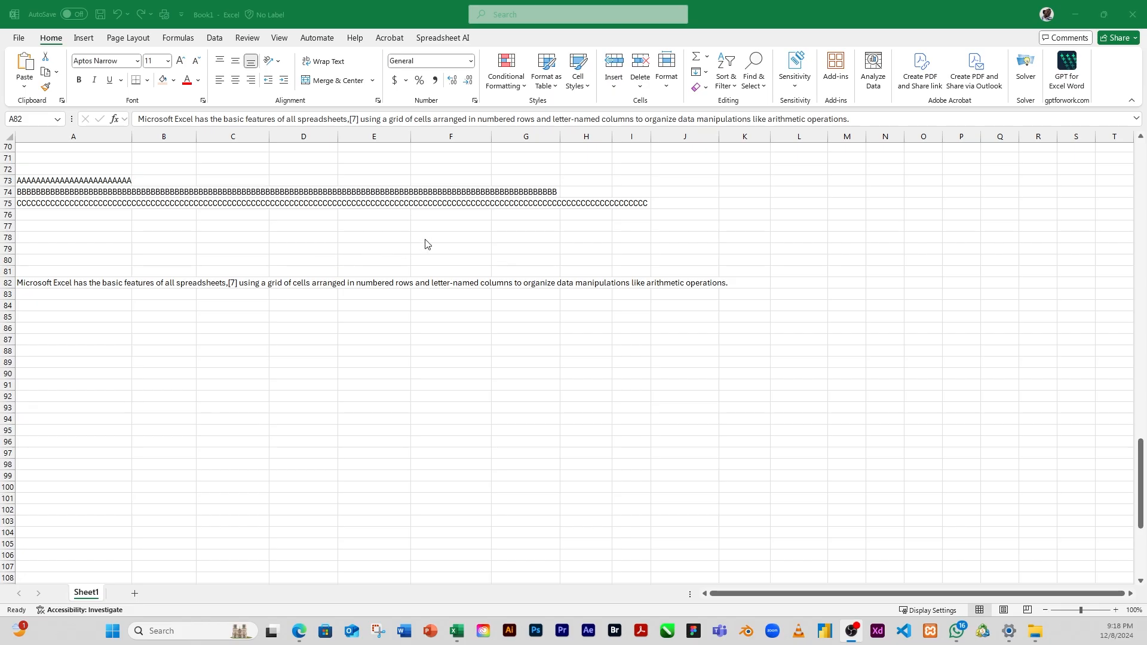
Step: Wrap the Microsoft Excel paragraph in cell A82 and set its horizontal text alignment to Justify
{"action": "left_click", "coordinate": [62, 288]}
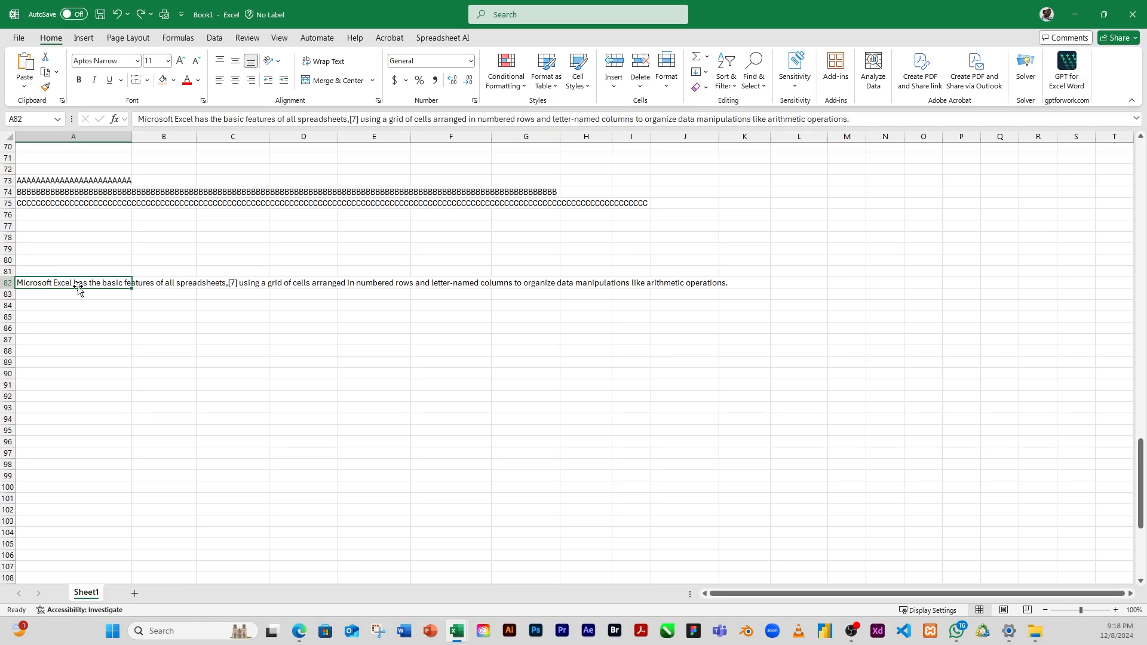
{"action": "left_click", "coordinate": [325, 64]}
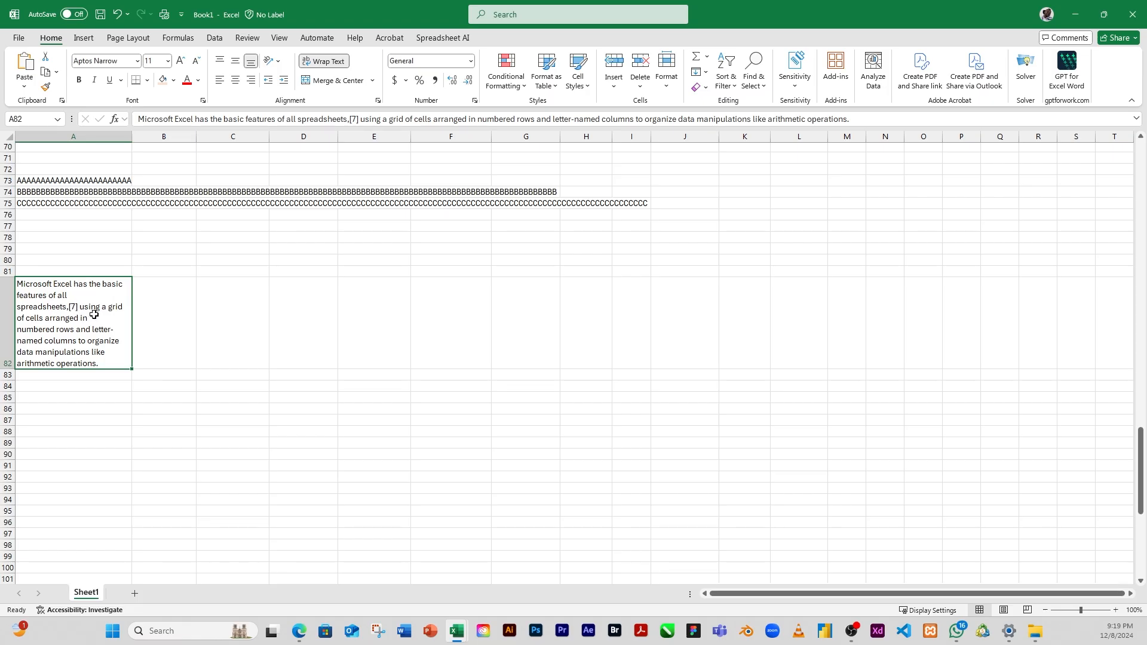
{"action": "left_click", "coordinate": [378, 101]}
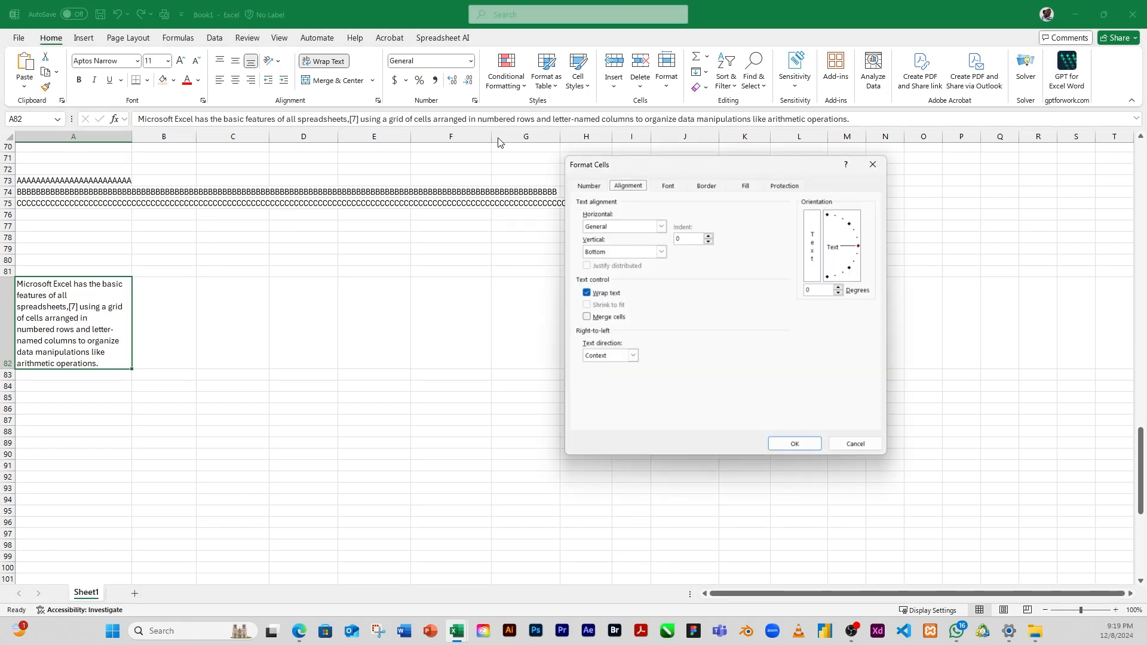
{"action": "left_click", "coordinate": [661, 227]}
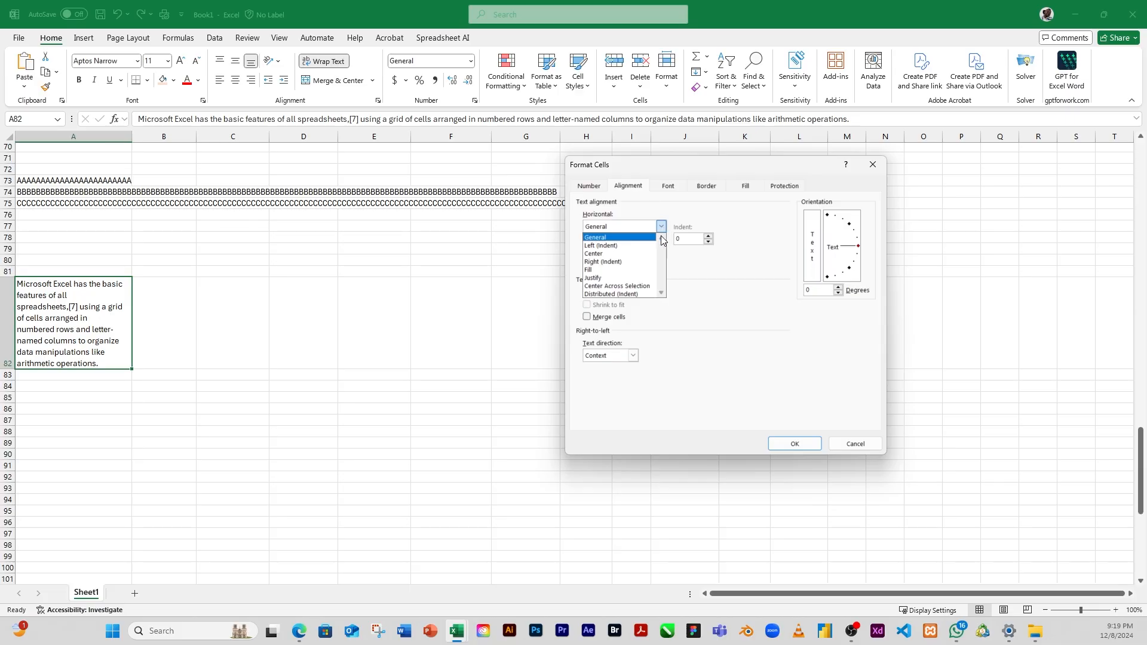
{"action": "left_click", "coordinate": [612, 278]}
{"action": "left_click", "coordinate": [788, 443]}
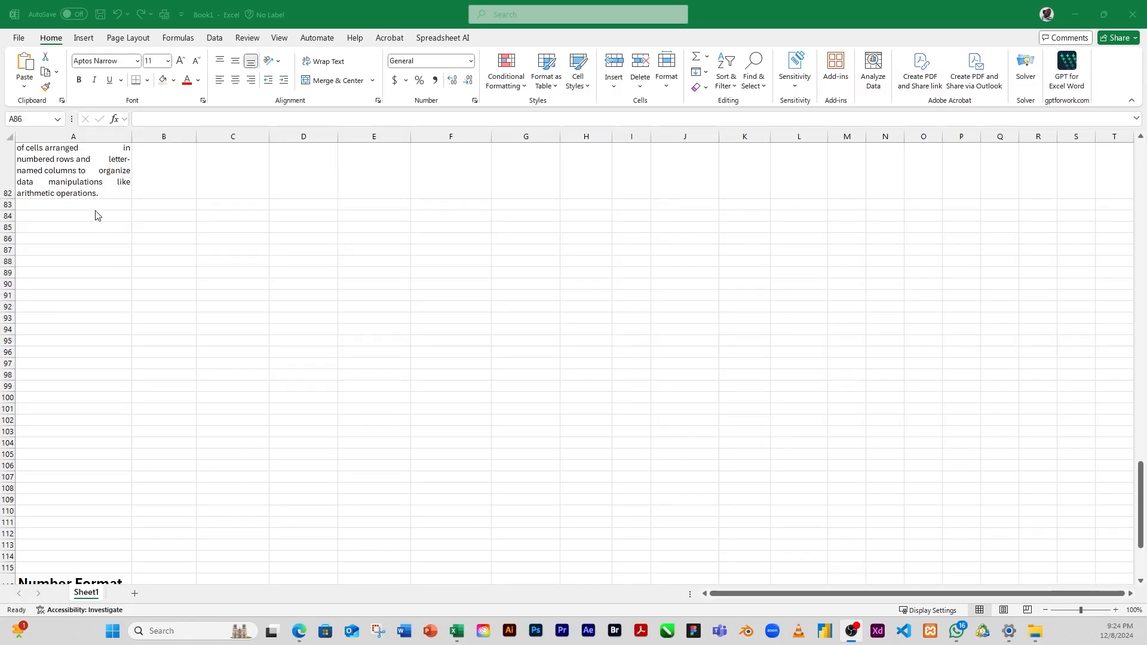
Step: Enter "Center Across Selection" in cell A86
{"action": "left_click", "coordinate": [66, 239]}
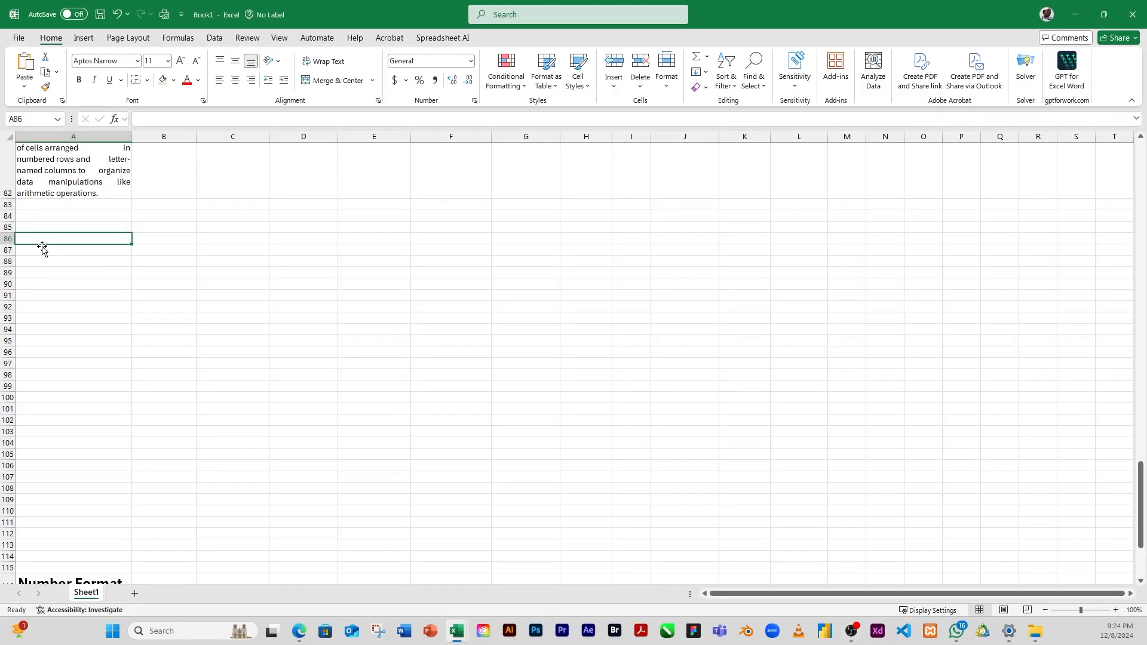
{"action": "type", "text": "this"}
{"action": "key", "text": "BackSpace"}
{"action": "key", "text": "BackSpace"}
{"action": "key", "text": "BackSpace"}
{"action": "key", "text": "BackSpace"}
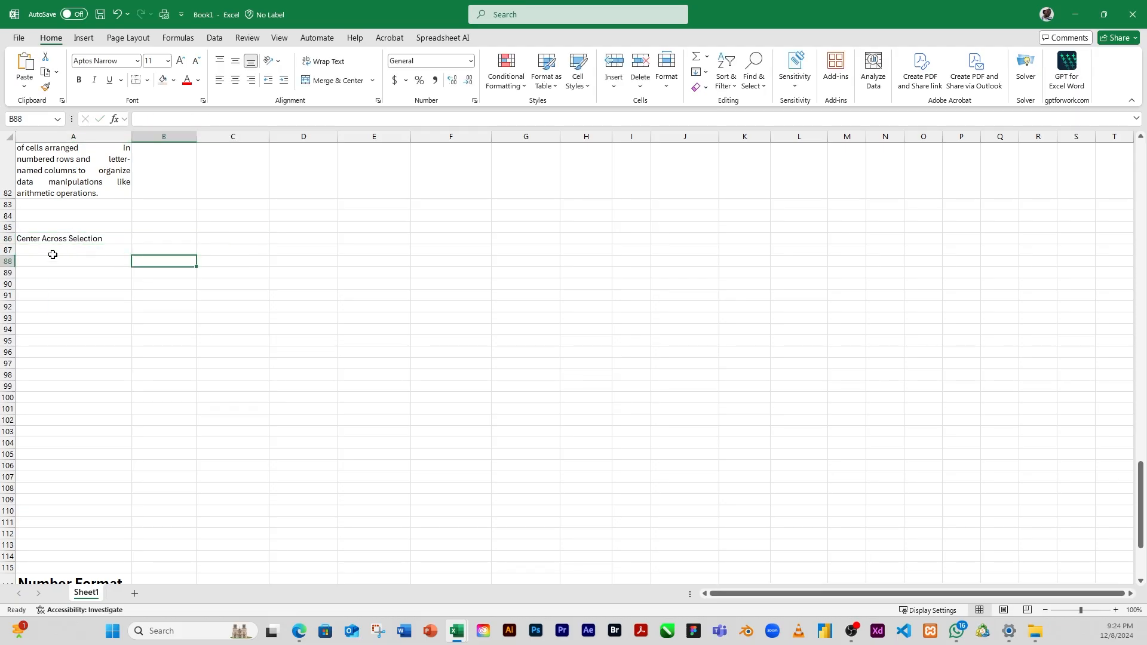
Step: Set the horizontal text alignment of the range A86:C86 to Center Across Selection
{"action": "left_click", "coordinate": [89, 239]}
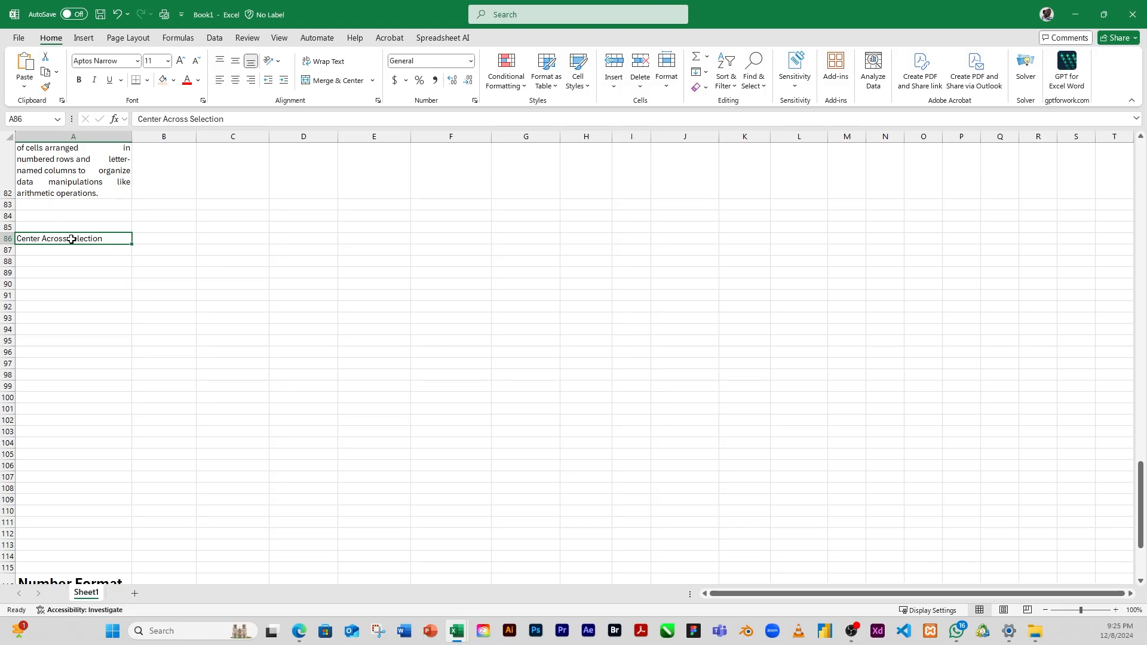
{"action": "left_click_drag", "start_coordinate": [97, 237], "coordinate": [224, 240]}
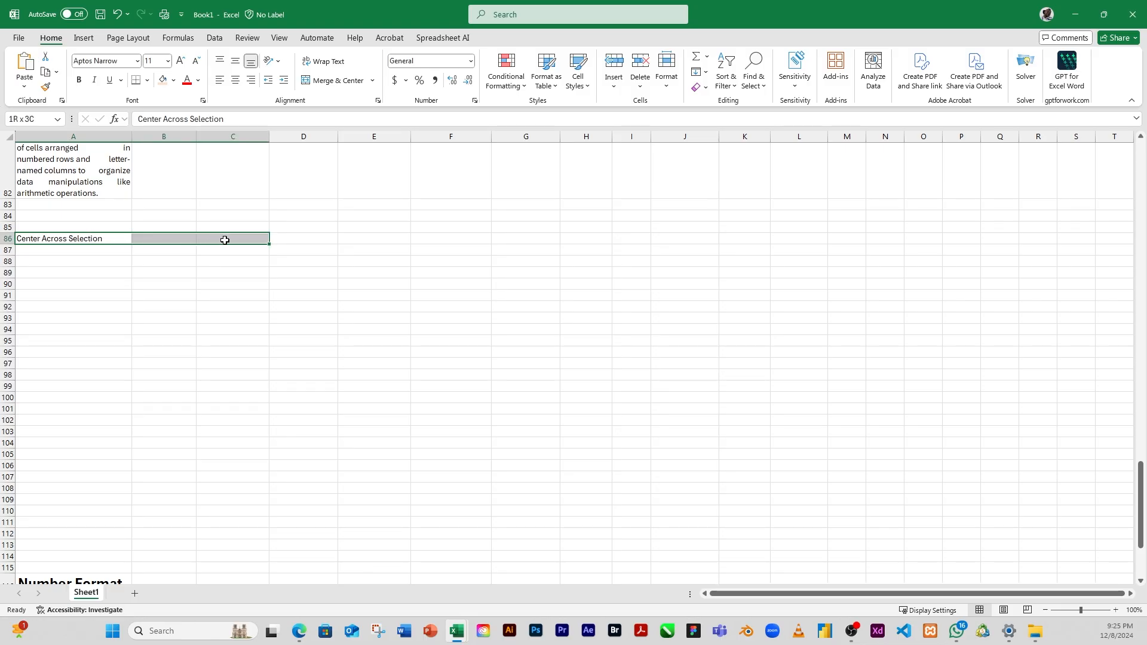
{"action": "left_click_drag", "start_coordinate": [225, 239], "coordinate": [255, 238]}
{"action": "left_click", "coordinate": [379, 102]}
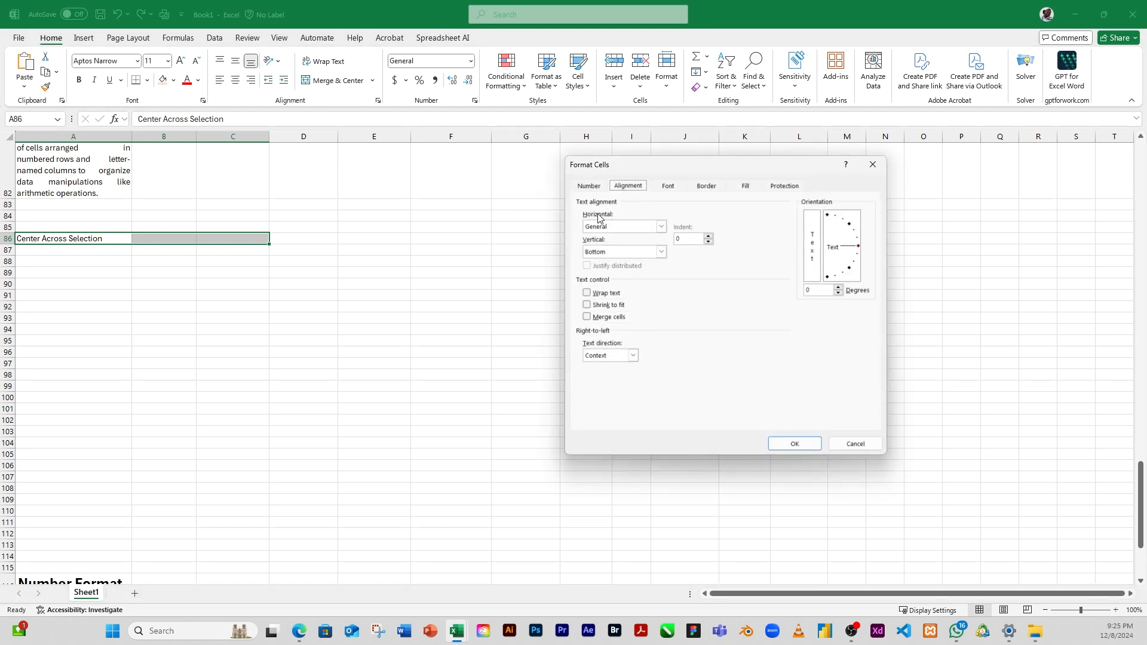
{"action": "left_click", "coordinate": [662, 228]}
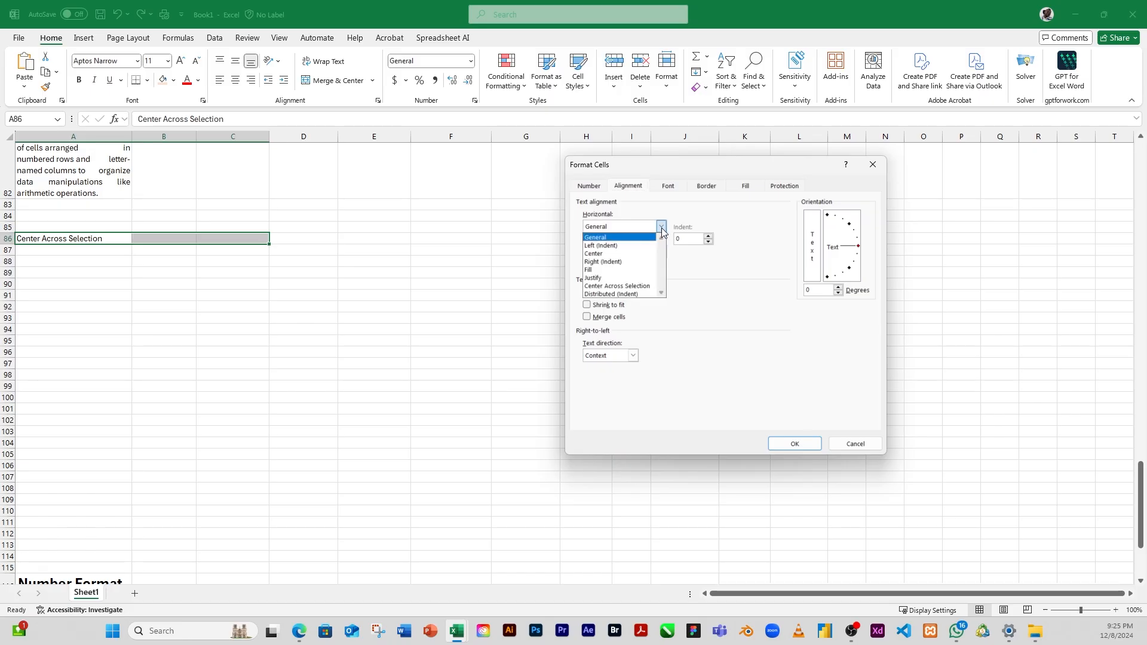
{"action": "left_click", "coordinate": [630, 290]}
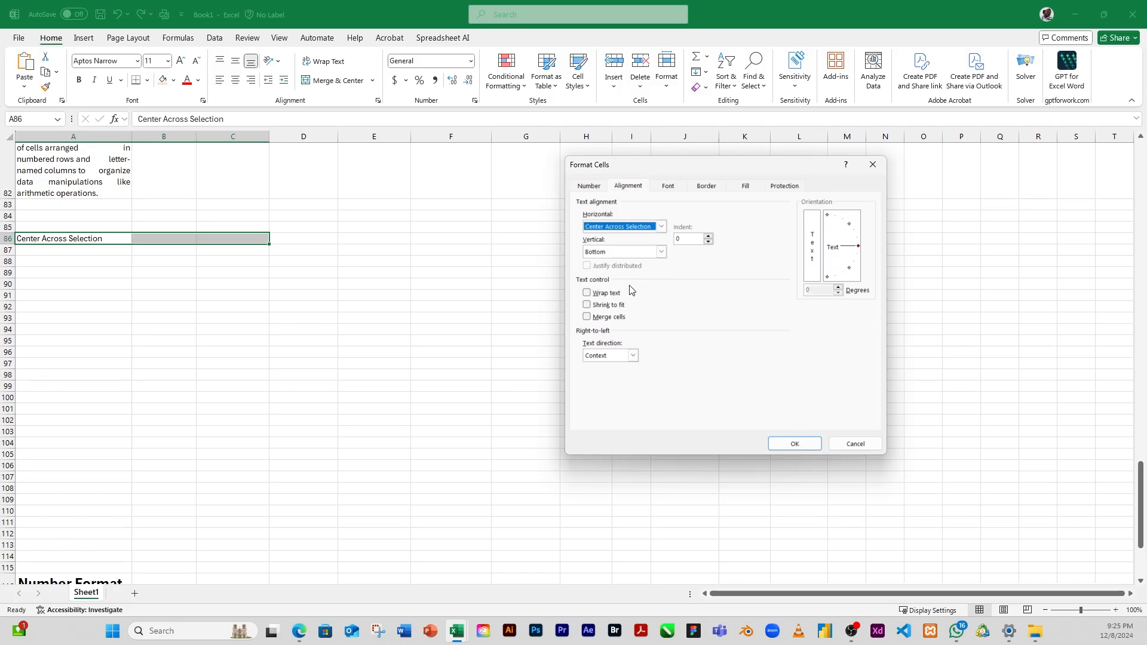
{"action": "left_click", "coordinate": [796, 444]}
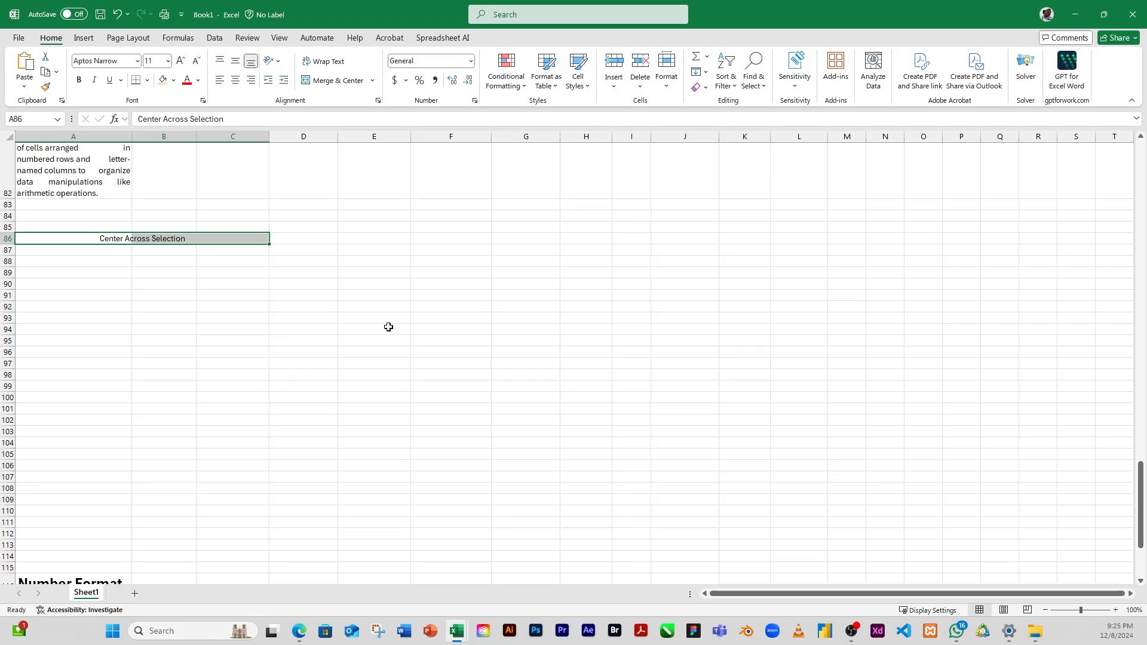
{"action": "left_click", "coordinate": [162, 260]}
Step: Examine cells A86, B86 and C86 individually and as a range to see whether they are still separate under the centered text
{"action": "left_click", "coordinate": [77, 239]}
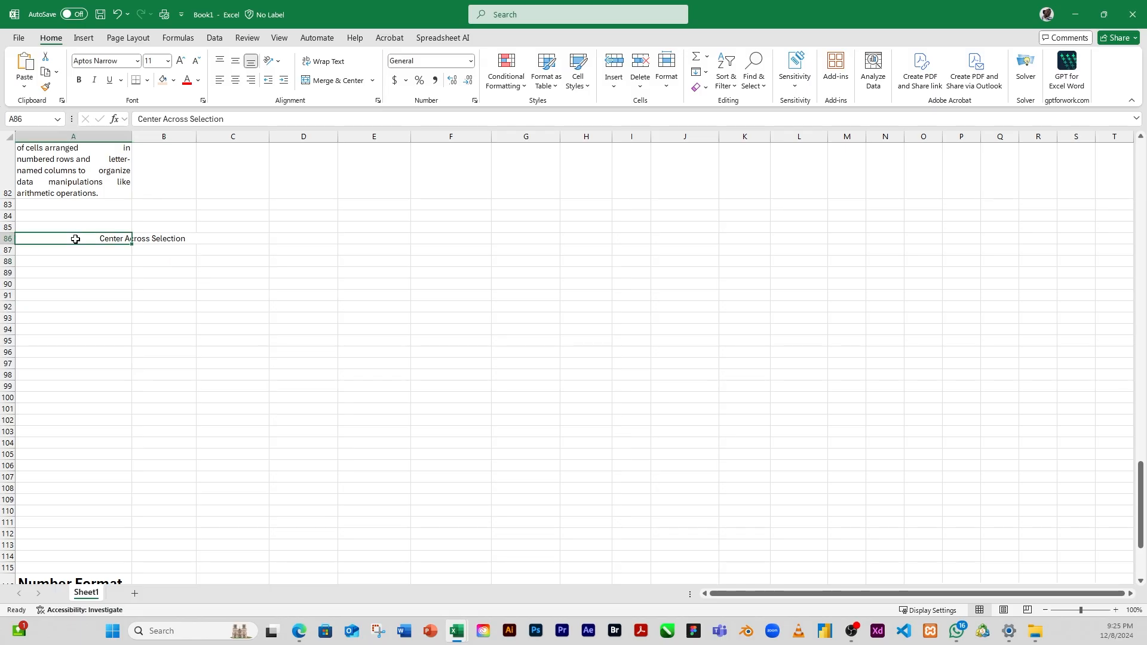
{"action": "left_click_drag", "start_coordinate": [71, 238], "coordinate": [226, 245]}
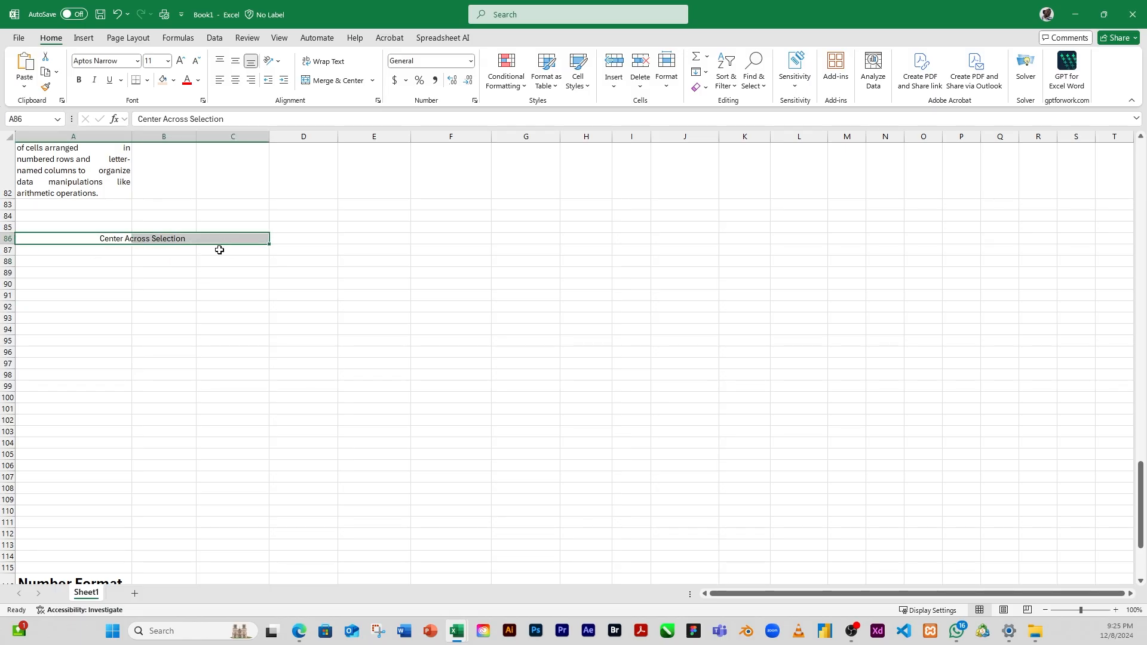
{"action": "left_click", "coordinate": [203, 262]}
{"action": "left_click_drag", "start_coordinate": [71, 241], "coordinate": [230, 244]}
{"action": "left_click", "coordinate": [163, 273]}
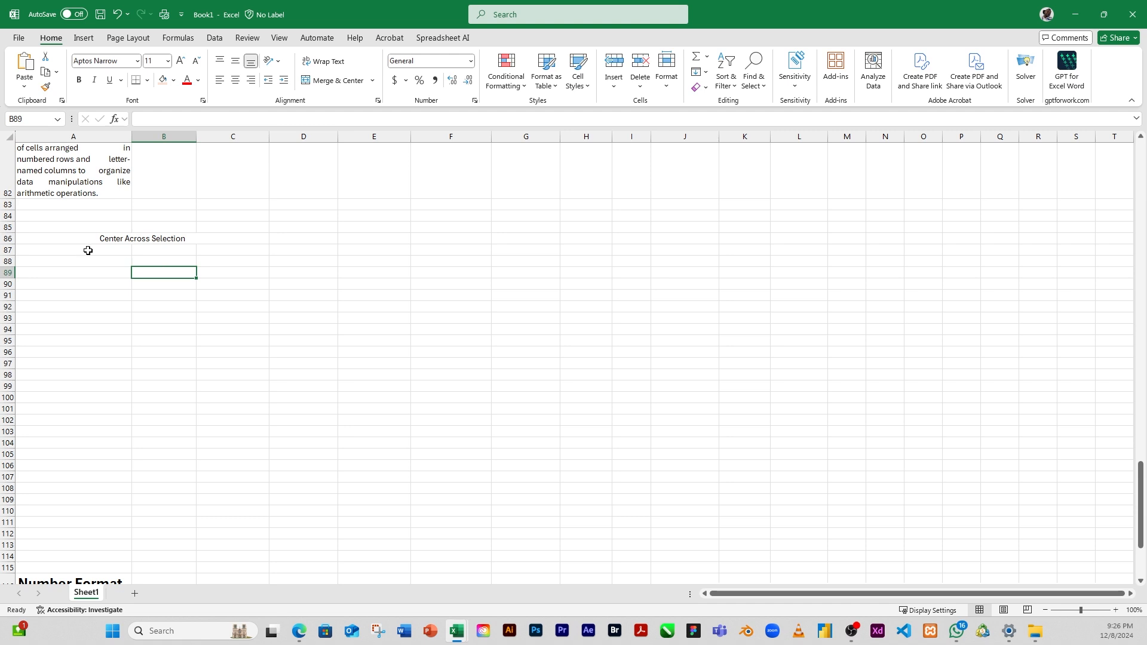
{"action": "left_click", "coordinate": [71, 239]}
{"action": "left_click", "coordinate": [151, 239]}
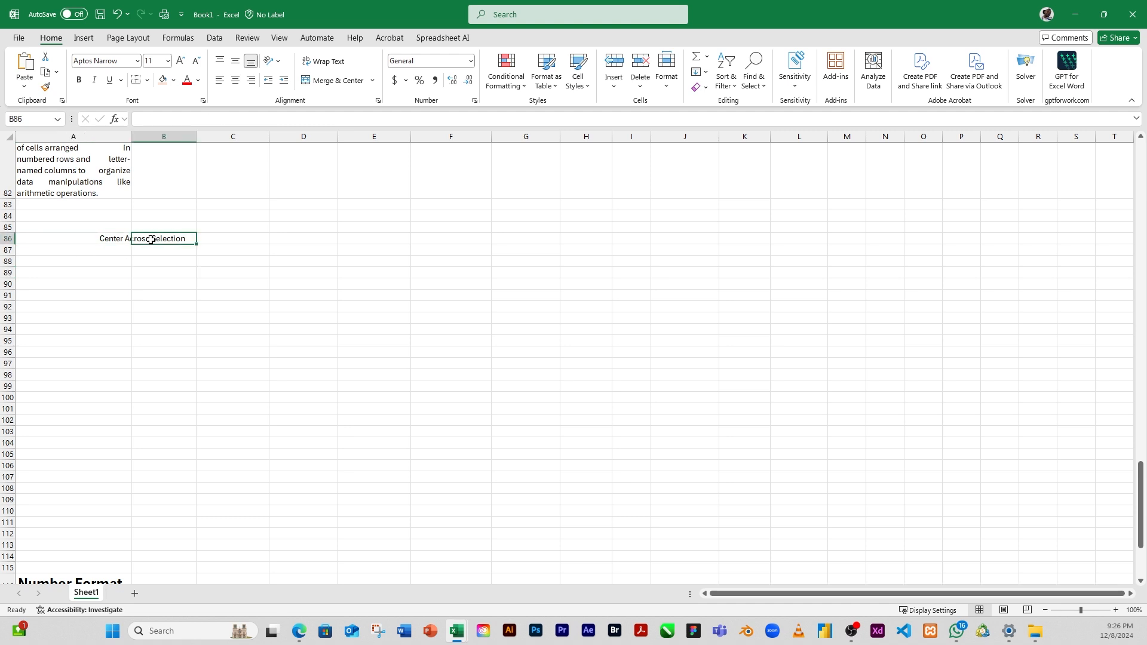
{"action": "left_click", "coordinate": [228, 239]}
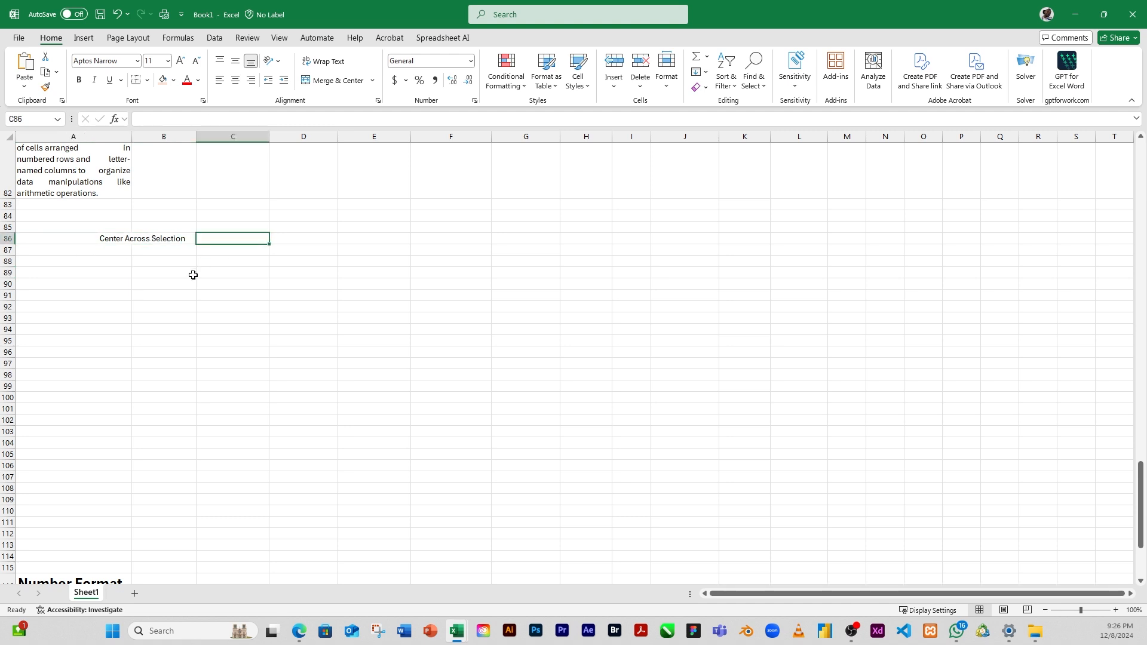
{"action": "left_click", "coordinate": [44, 237]}
{"action": "left_click_drag", "start_coordinate": [44, 237], "coordinate": [223, 244]}
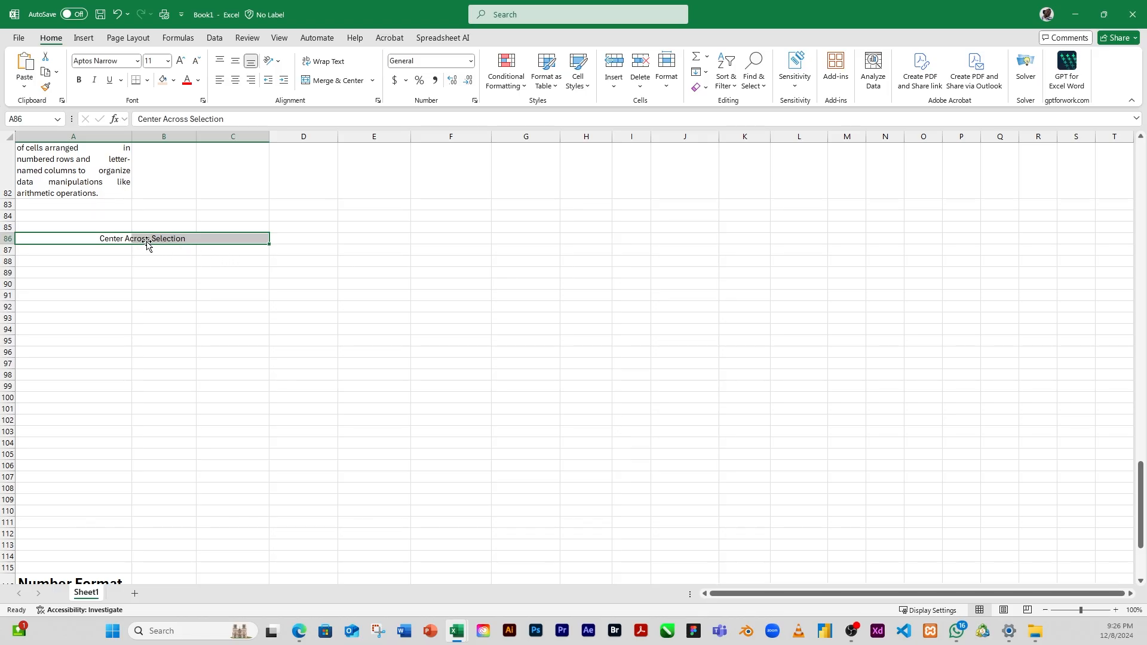
Step: Enter "Distributed Indent" in cell A89
{"action": "left_click", "coordinate": [54, 274]}
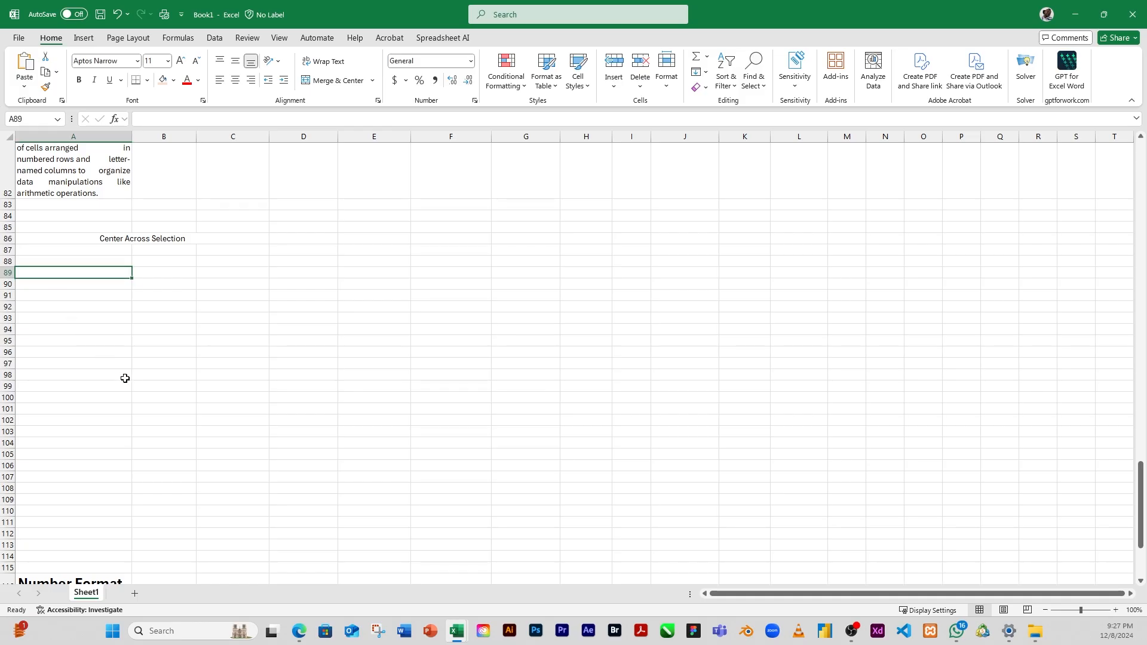
{"action": "type", "text": "Dist"}
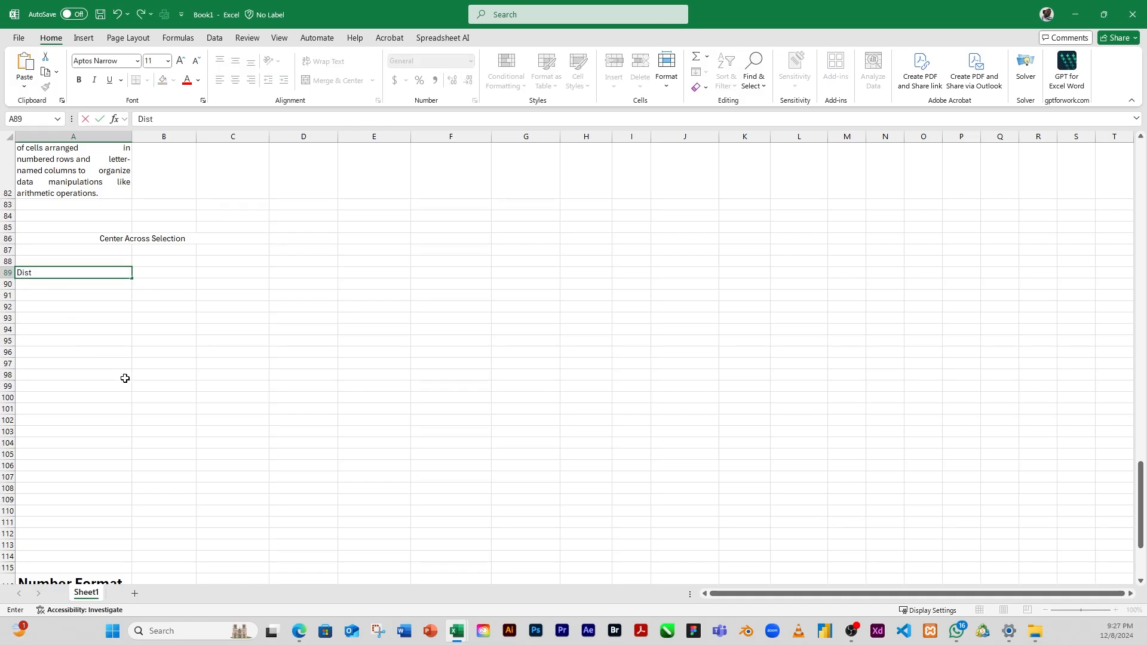
{"action": "type", "text": "ributed Indent"}
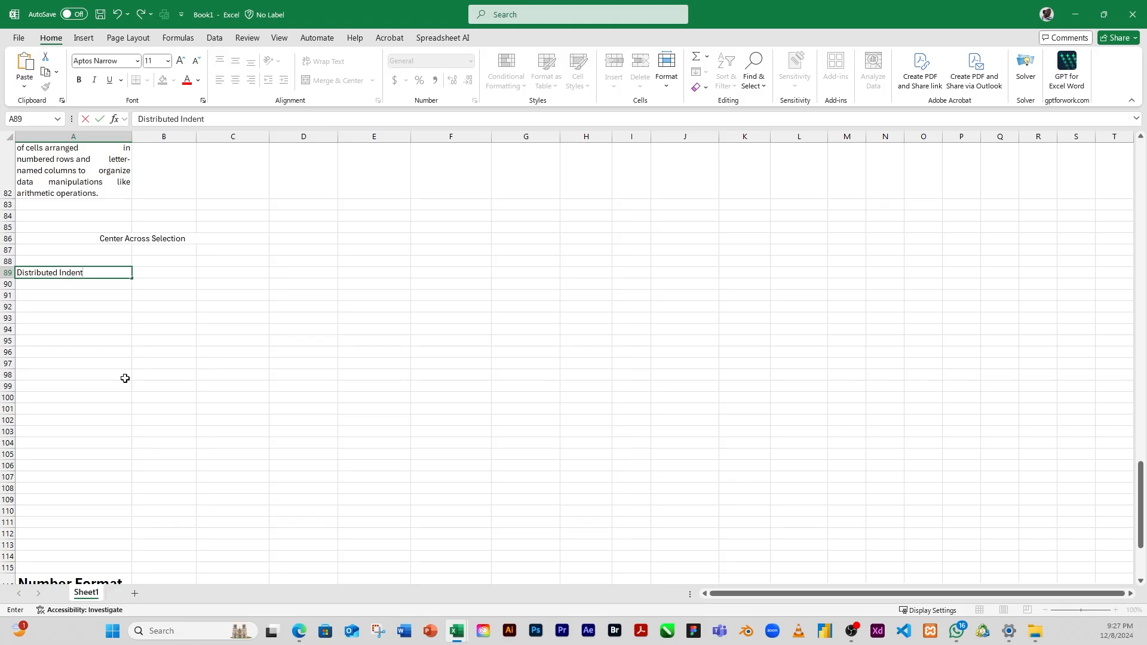
{"action": "left_click", "coordinate": [151, 342]}
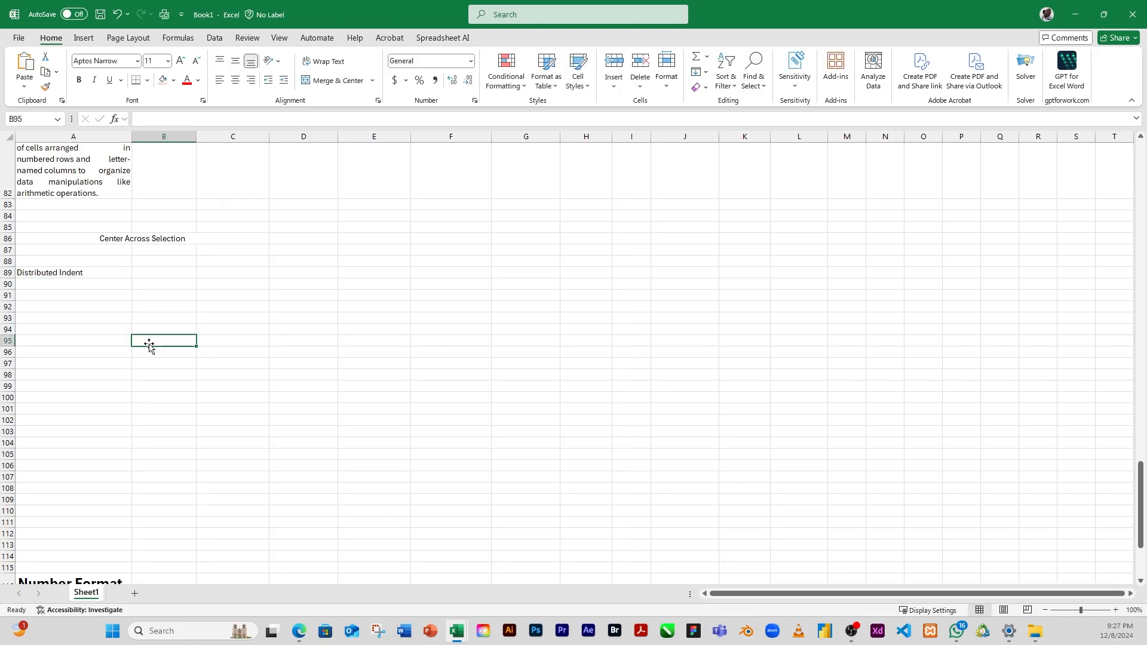
Step: Set the horizontal text alignment of cell A89 to Distributed (Indent)
{"action": "left_click", "coordinate": [74, 272]}
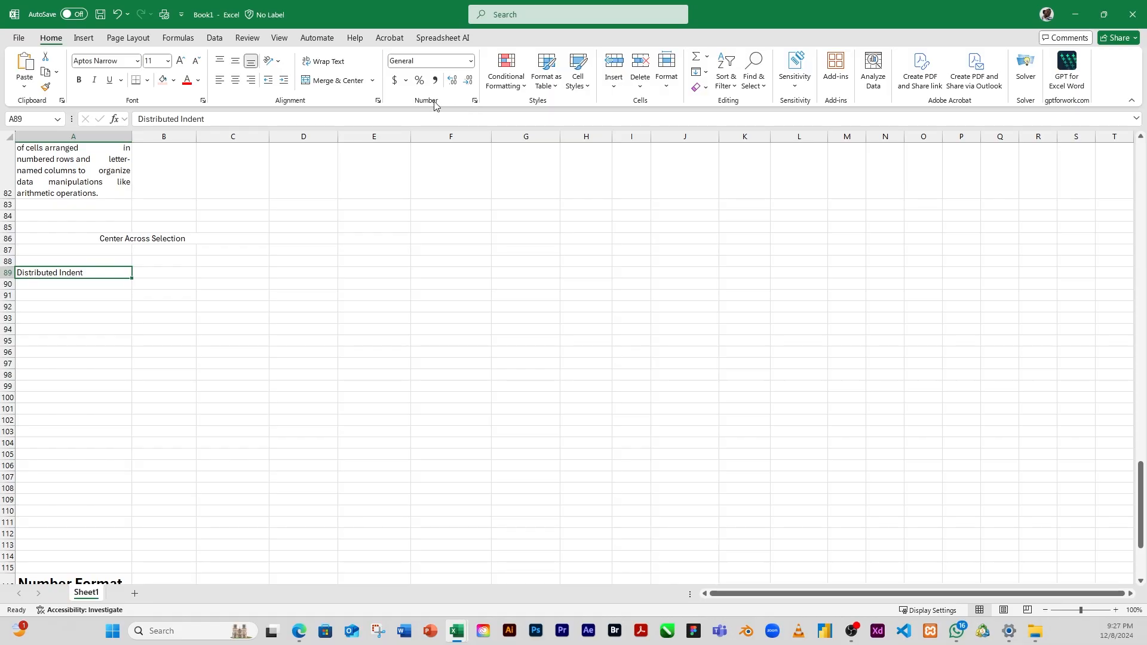
{"action": "left_click", "coordinate": [379, 102]}
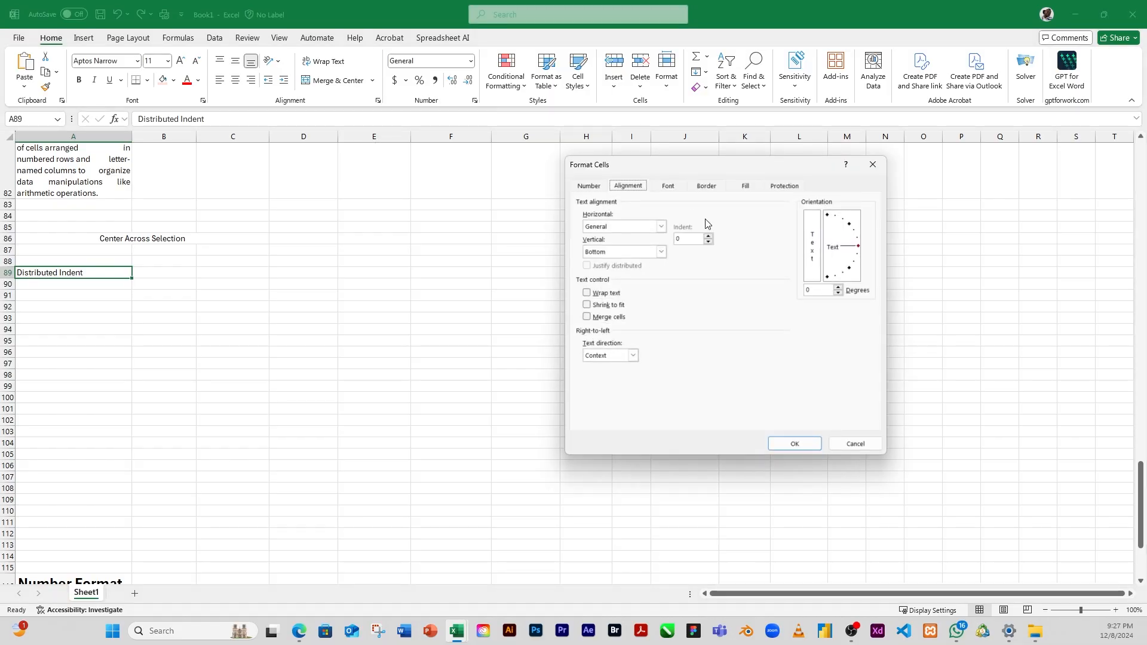
{"action": "left_click", "coordinate": [661, 230]}
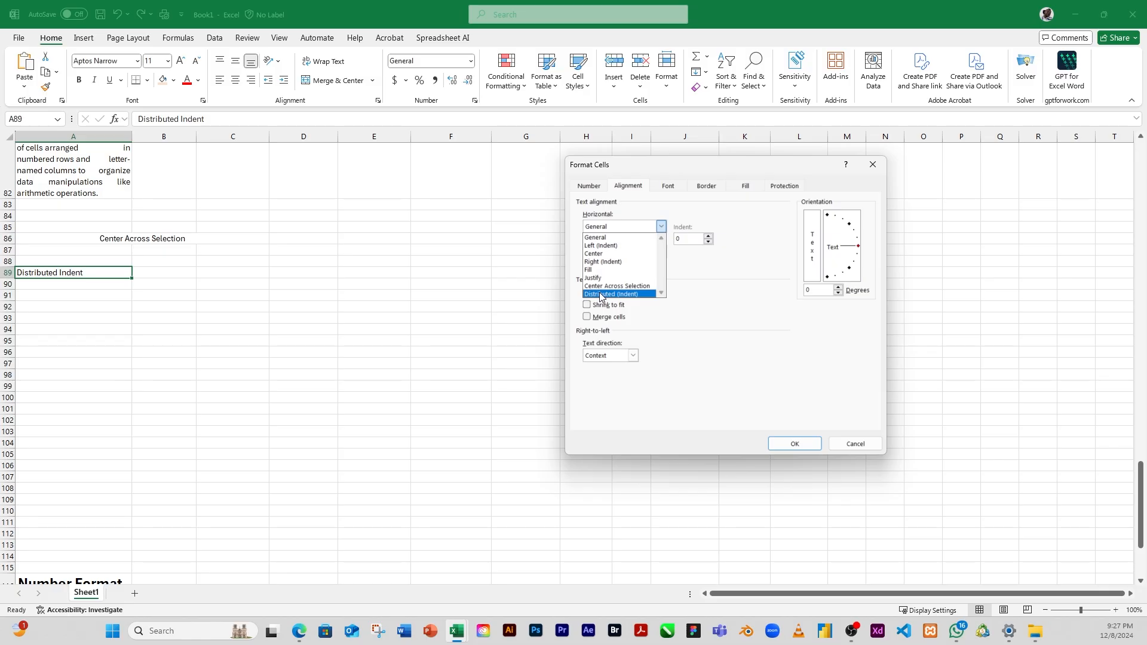
{"action": "left_click", "coordinate": [600, 294]}
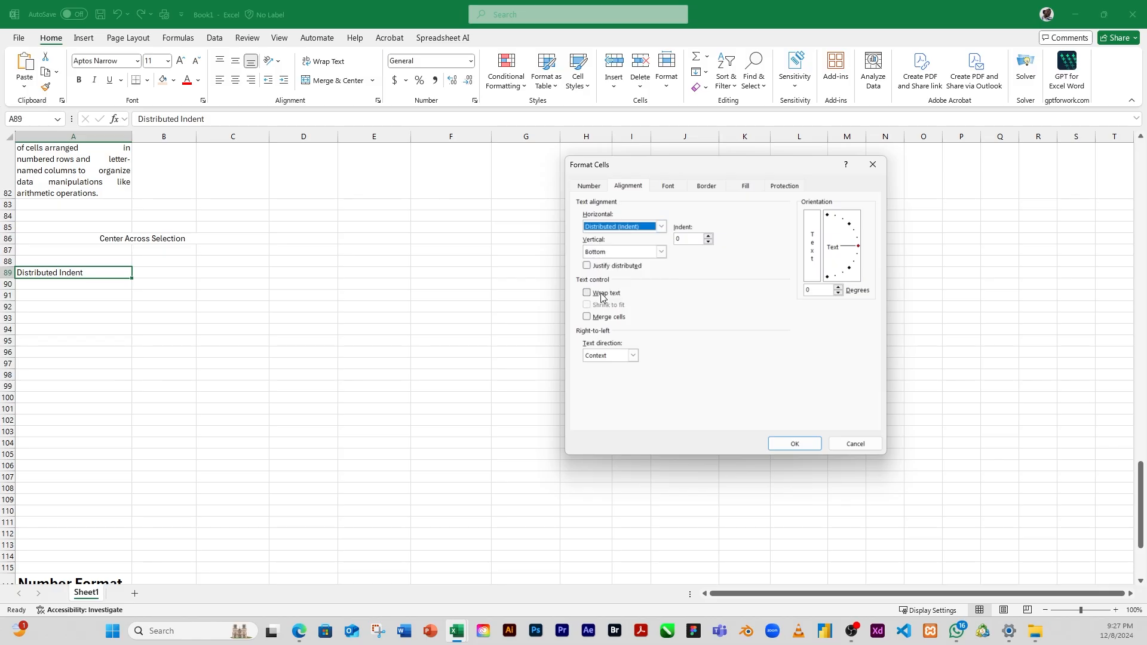
{"action": "left_click", "coordinate": [796, 444]}
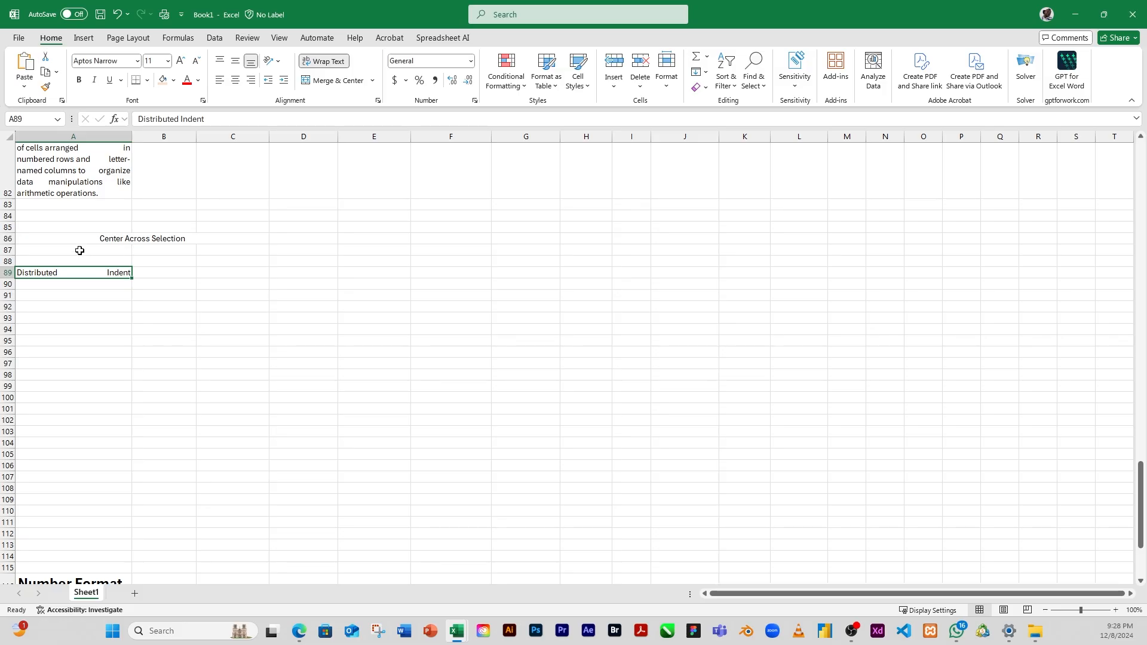
Step: Change the horizontal text alignment of the Microsoft Excel paragraph in cell A82 to Distributed (Indent)
{"action": "scroll", "coordinate": [79, 250], "scroll_direction": "up", "scroll_amount": 2}
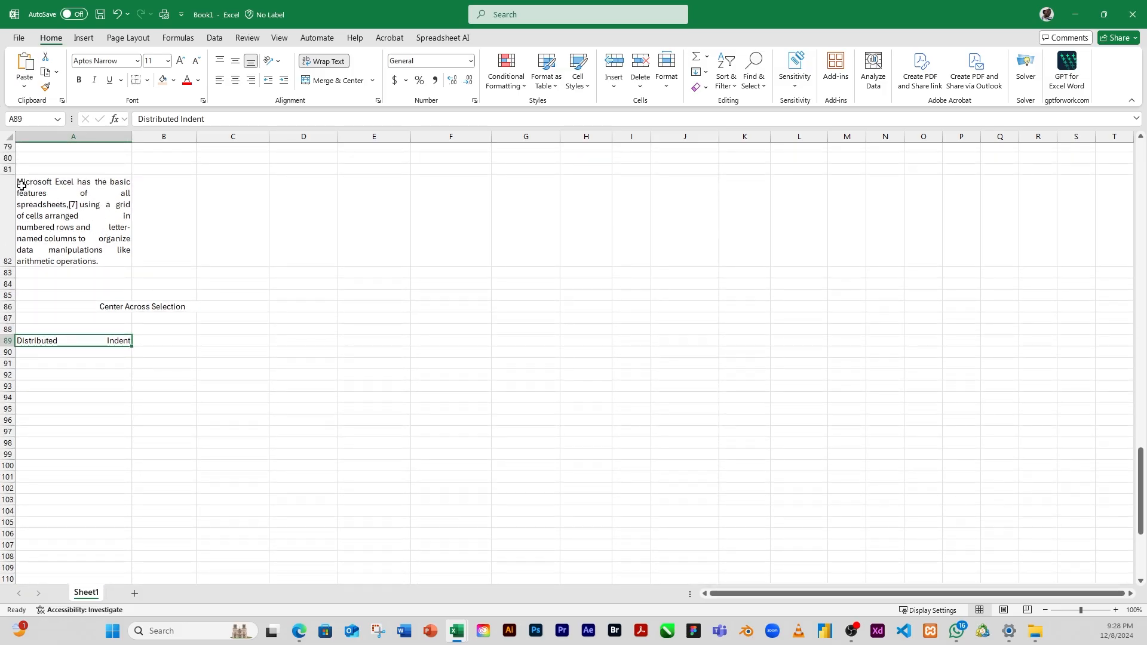
{"action": "left_click", "coordinate": [27, 186]}
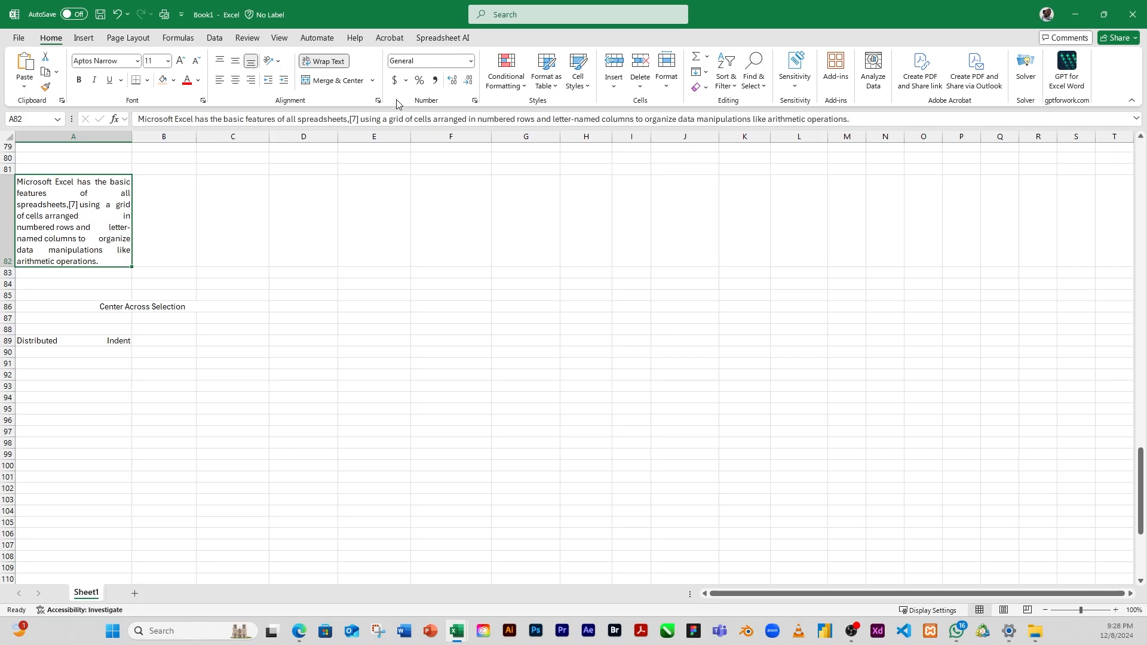
{"action": "left_click", "coordinate": [378, 100]}
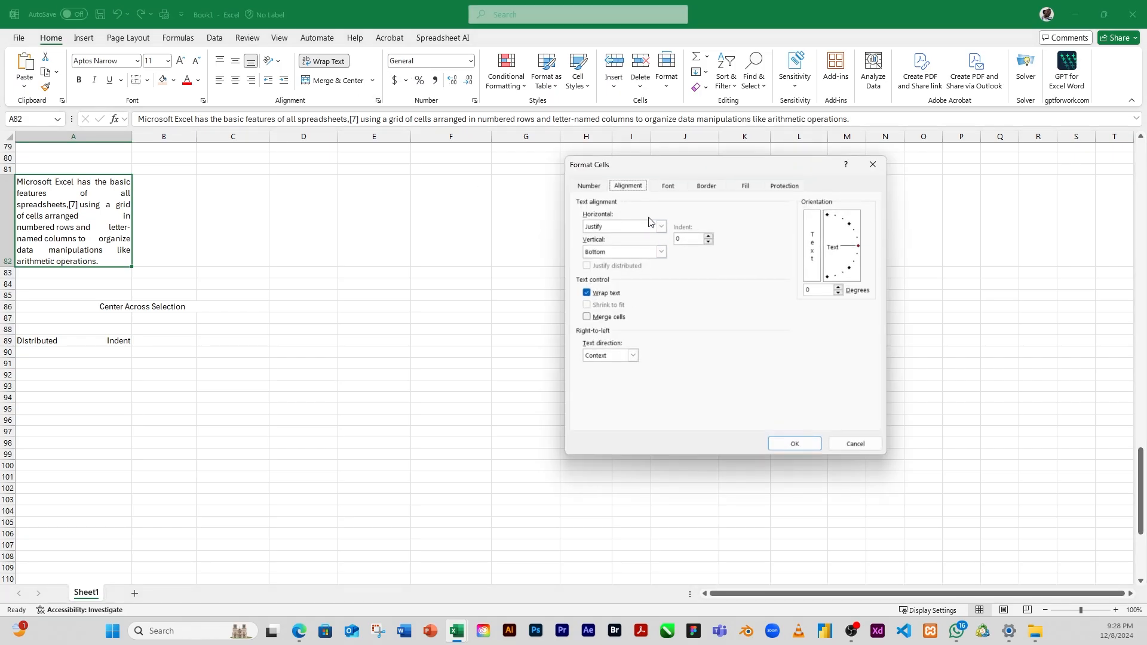
{"action": "left_click", "coordinate": [791, 445]}
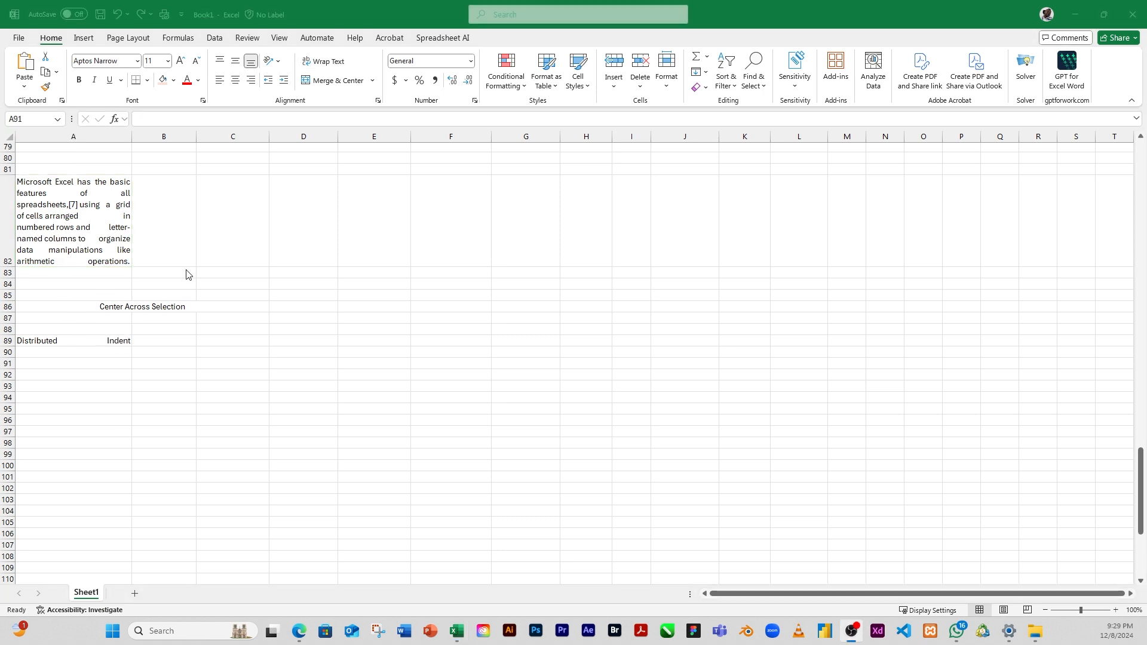
Step: Review the vertical text alignment options available for the empty cell A91
{"action": "left_click", "coordinate": [379, 102]}
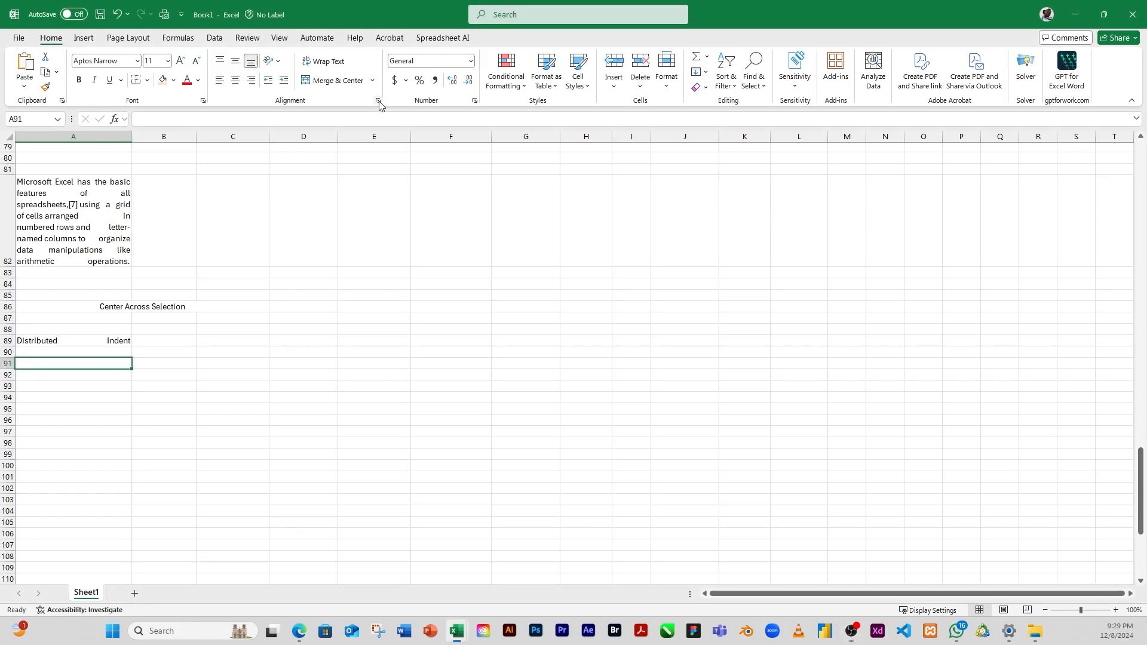
{"action": "left_click", "coordinate": [378, 104]}
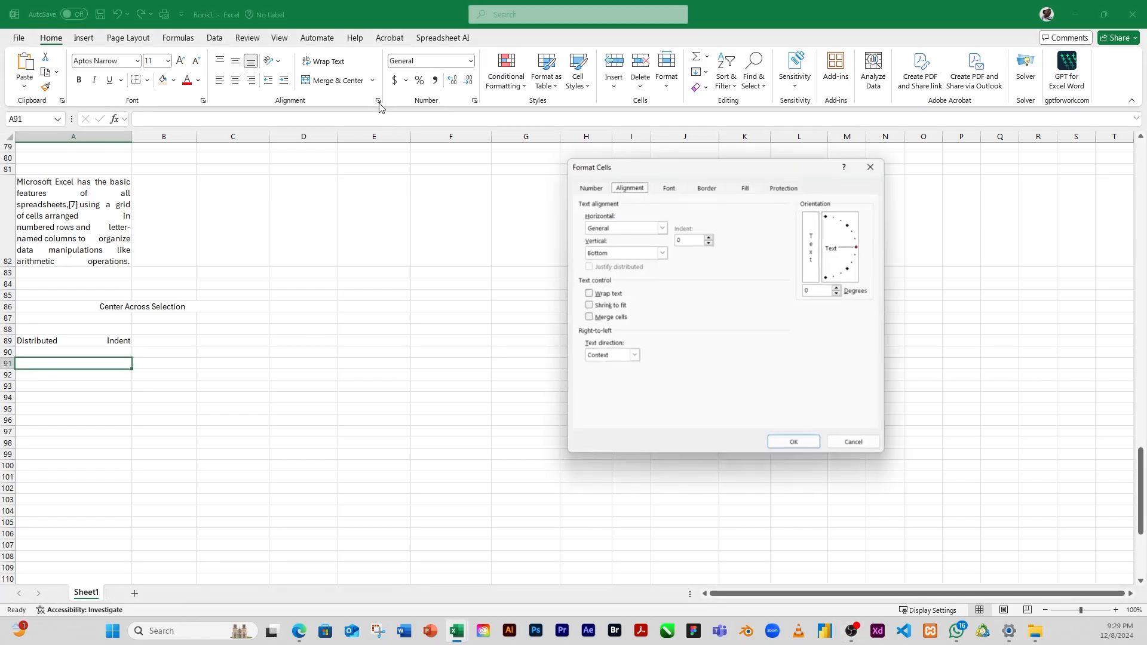
{"action": "left_click", "coordinate": [660, 253]}
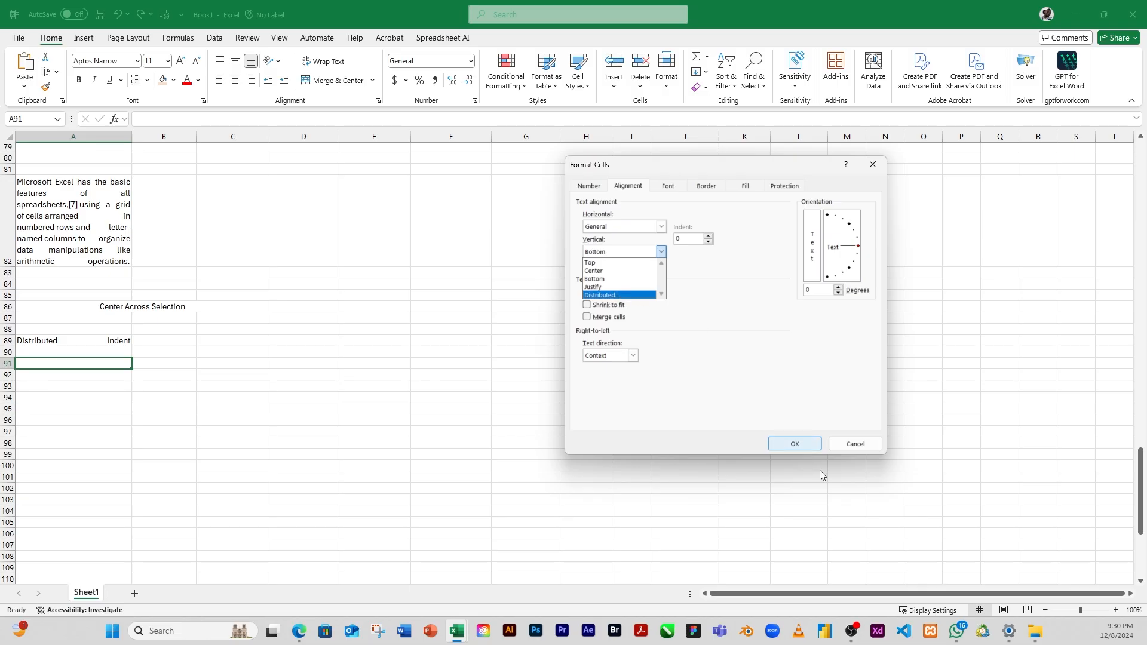
{"action": "left_click", "coordinate": [793, 444]}
{"action": "left_click", "coordinate": [792, 444]}
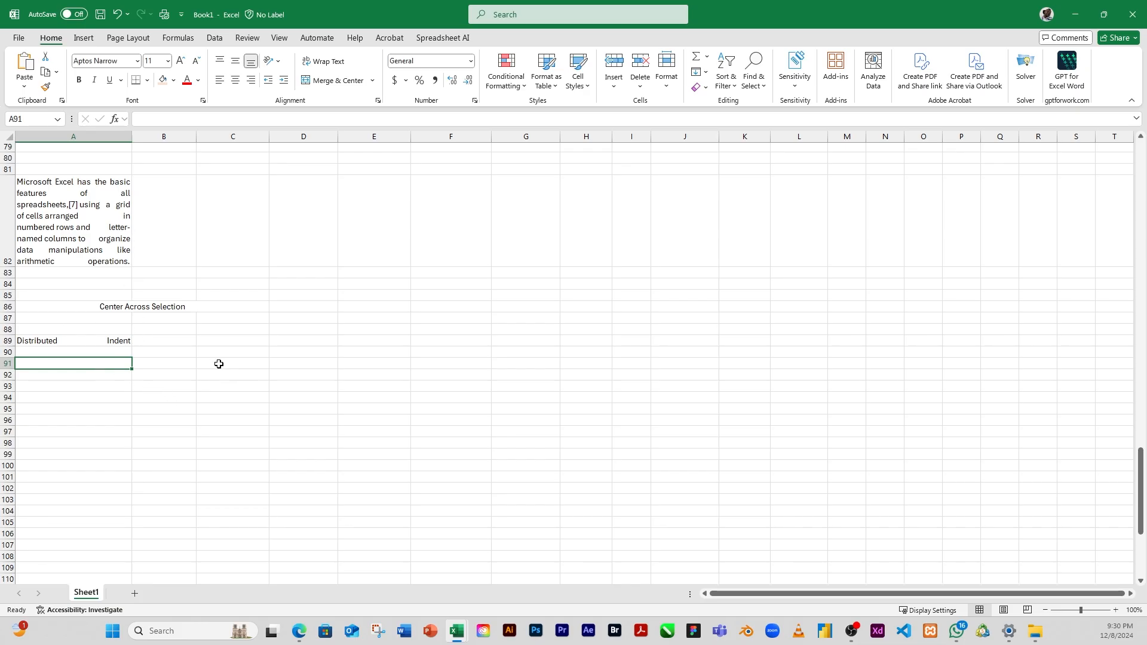
Step: Copy the "Center Across Selection" text from cell A86 into cell B92
{"action": "left_click", "coordinate": [122, 311]}
{"action": "key", "text": "ctrl+c"}
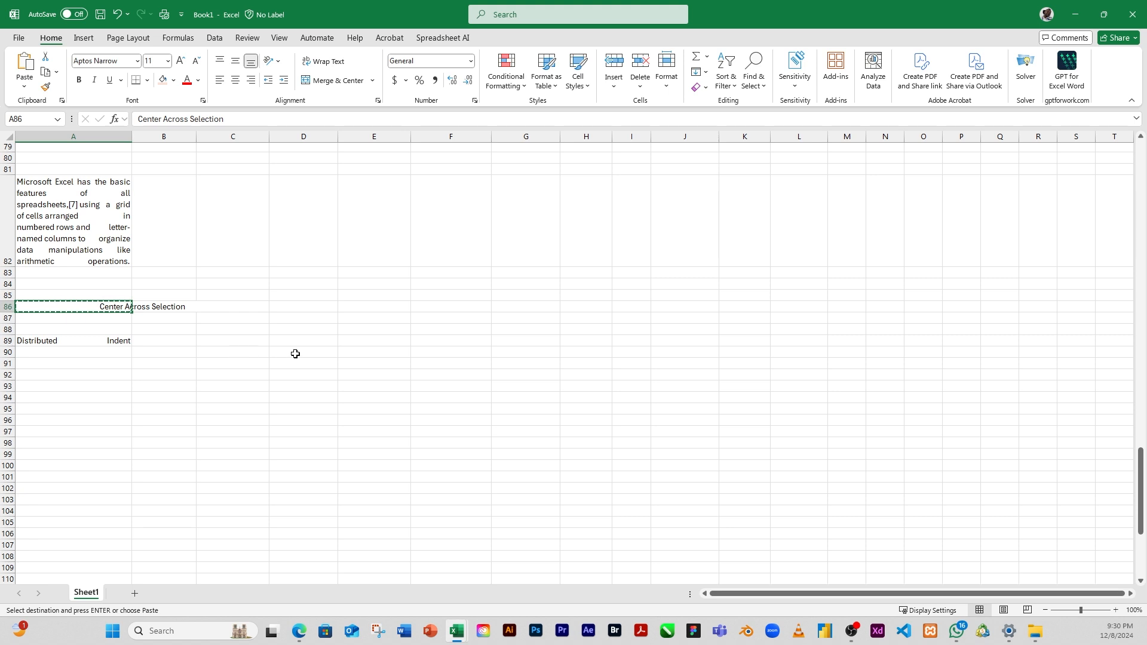
{"action": "left_click", "coordinate": [103, 373]}
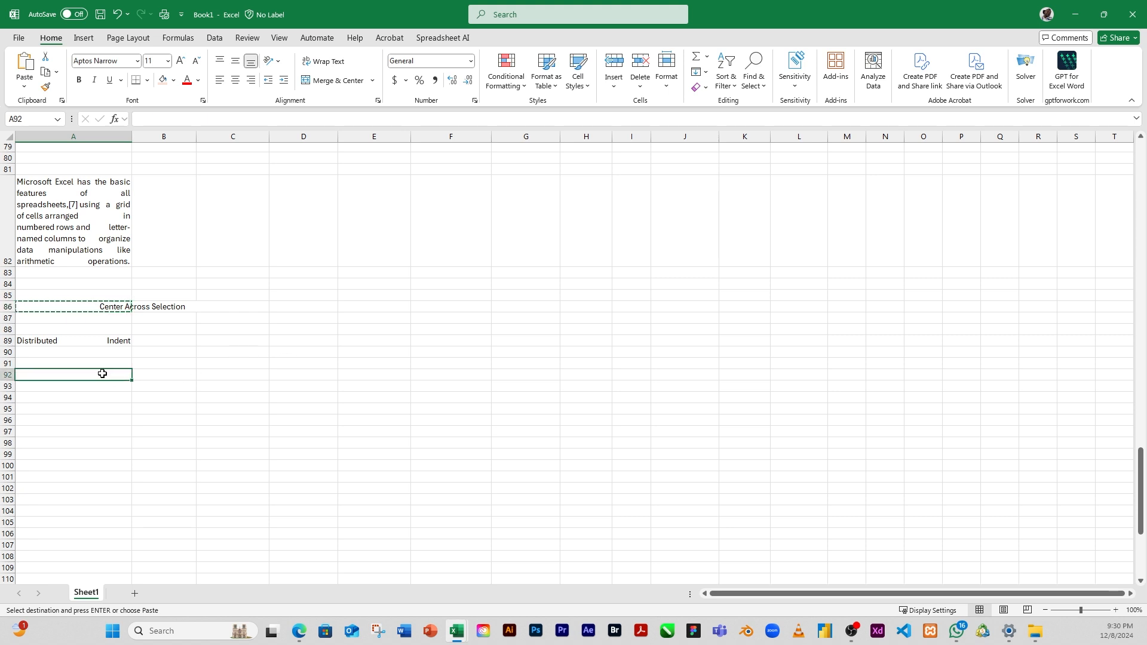
{"action": "left_click", "coordinate": [173, 376]}
{"action": "key", "text": "ctrl+v"}
{"action": "left_click", "coordinate": [180, 420]}
Step: Apply the Shrink to fit text control to cell B92 and check how its text fits the cell
{"action": "left_click", "coordinate": [165, 374]}
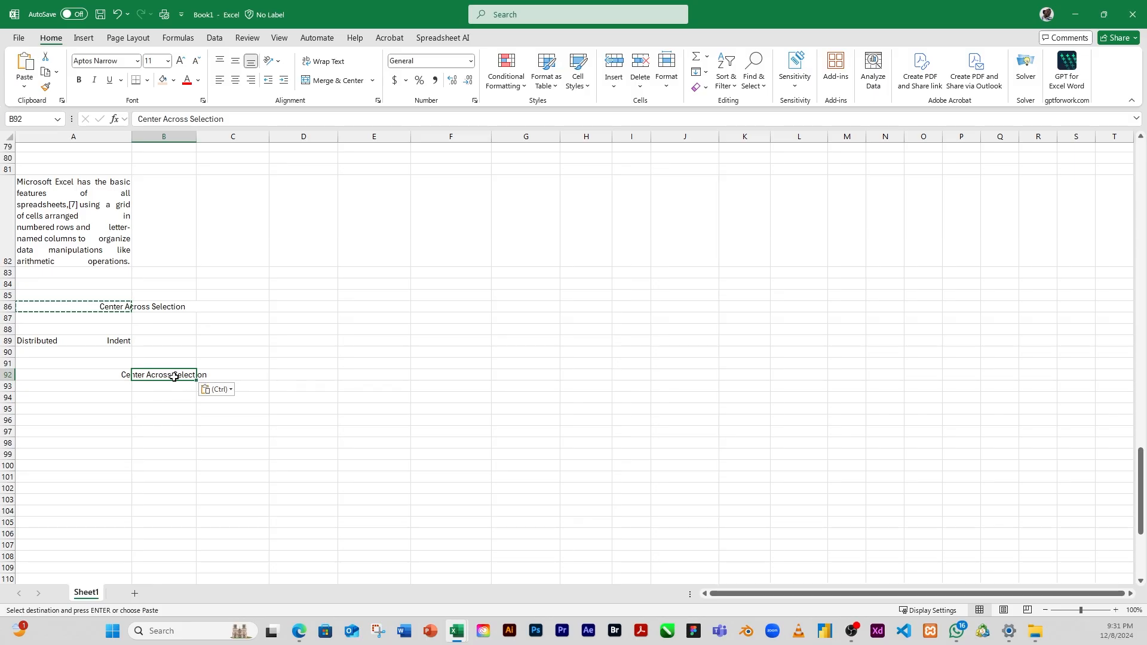
{"action": "left_click", "coordinate": [378, 101]}
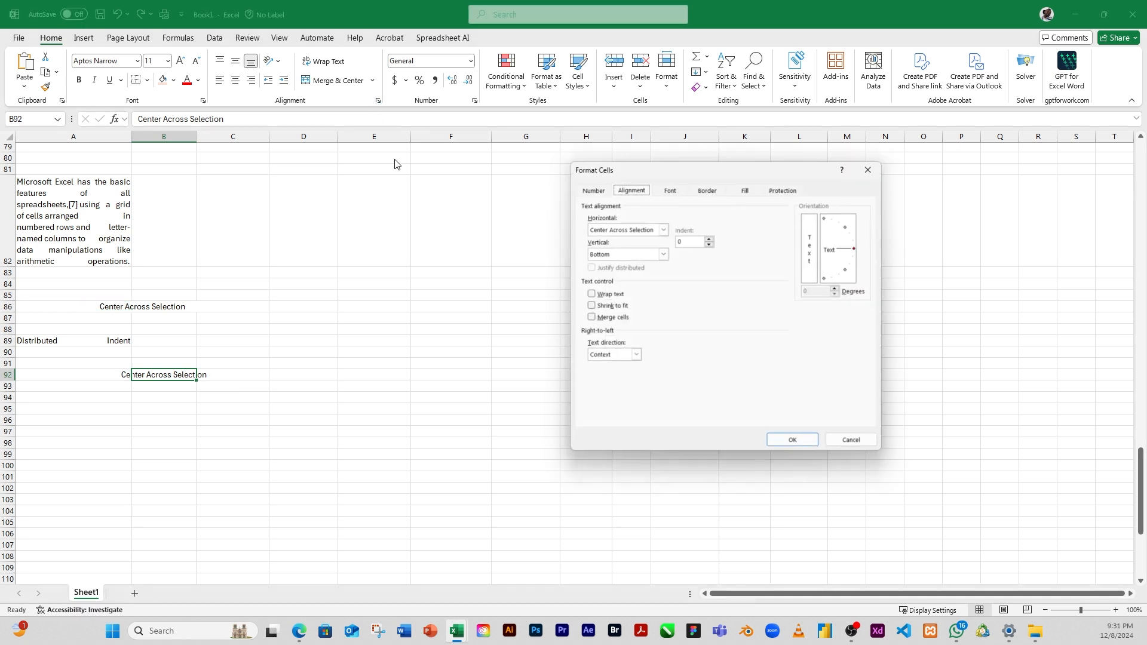
{"action": "left_click", "coordinate": [589, 306]}
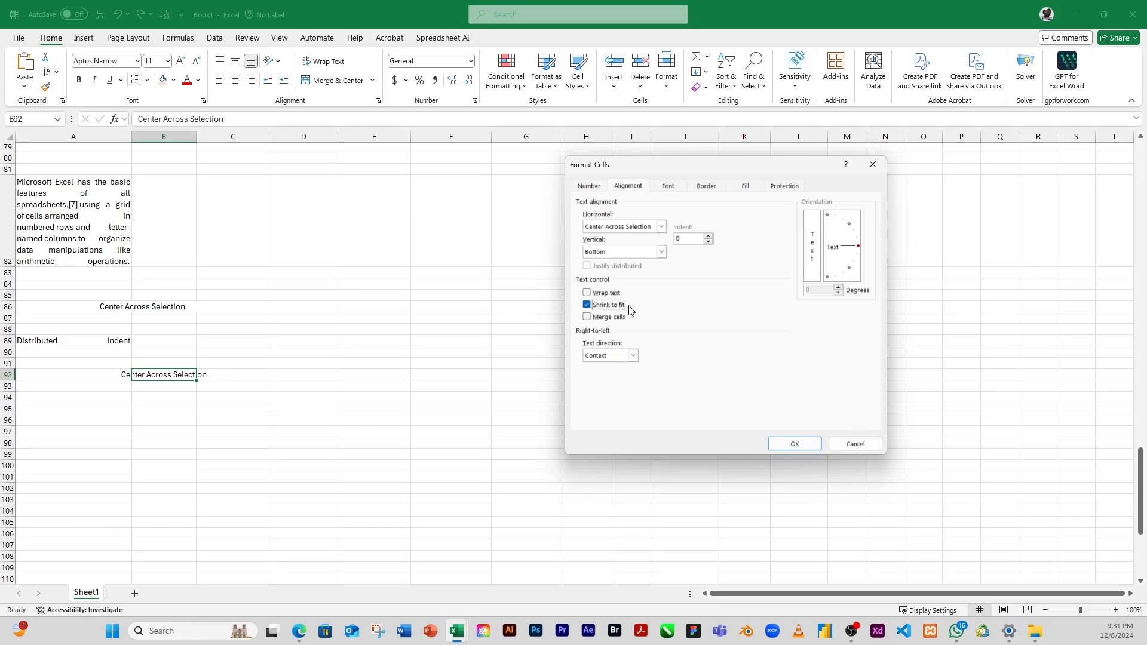
{"action": "left_click", "coordinate": [799, 445]}
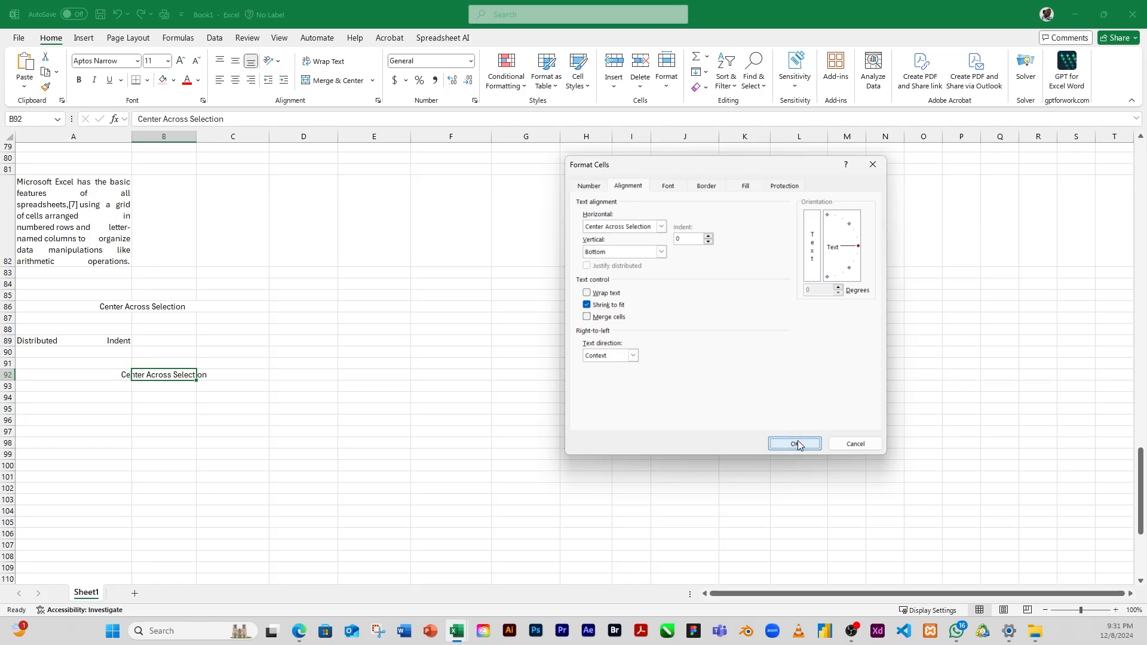
{"action": "left_click", "coordinate": [145, 407]}
{"action": "left_click", "coordinate": [153, 375]}
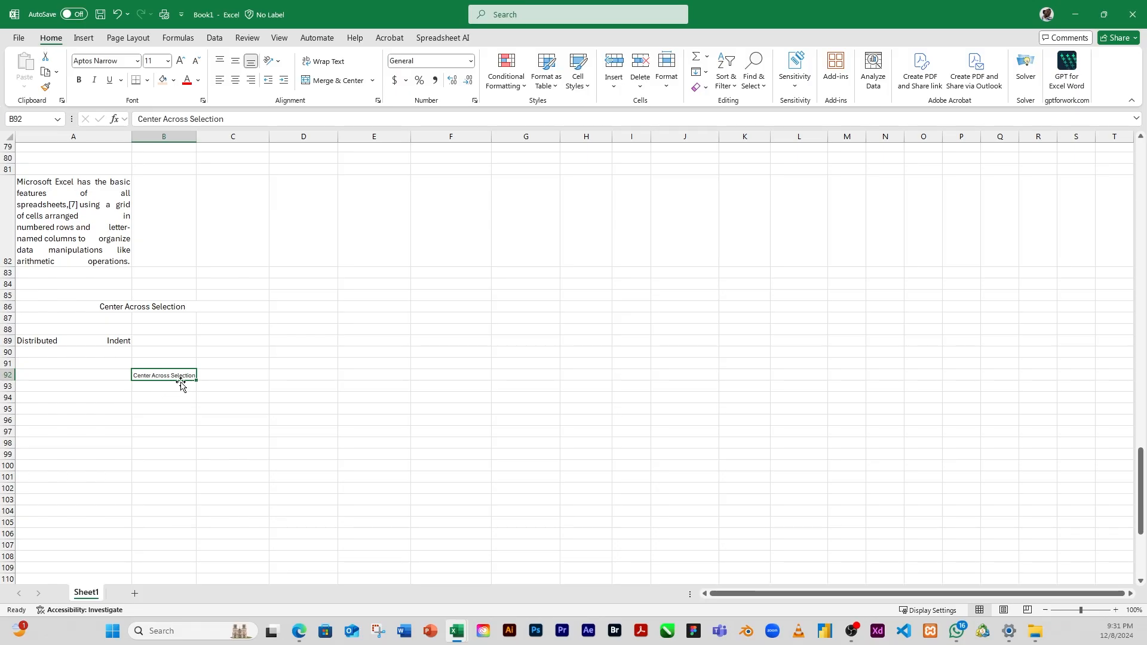
{"action": "left_click", "coordinate": [168, 386]}
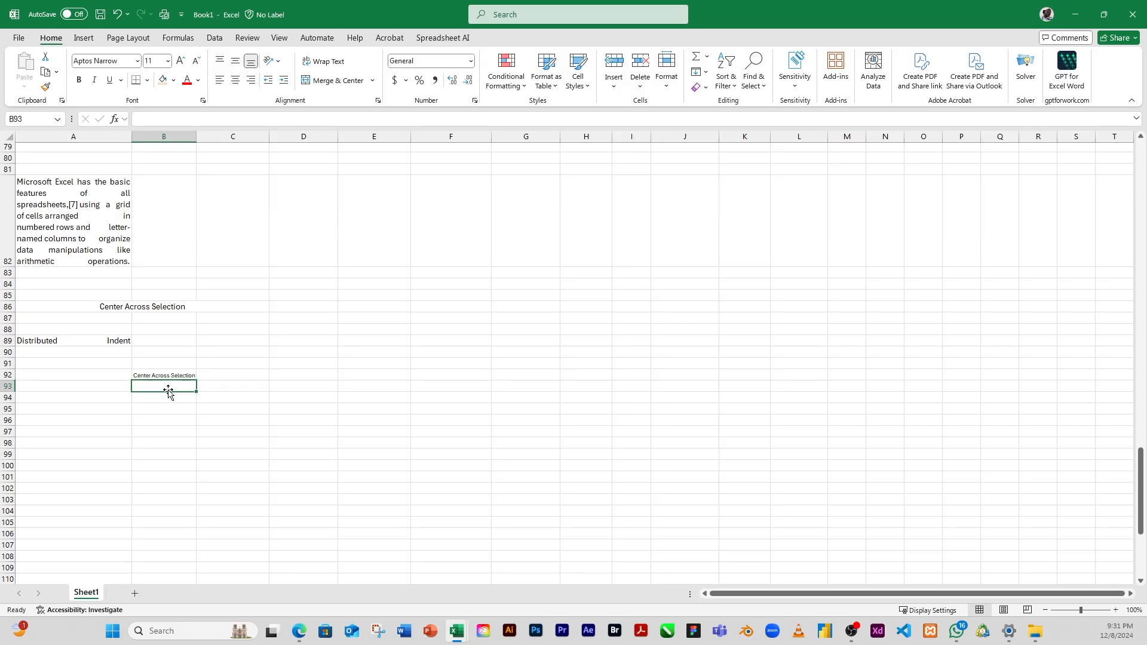
{"action": "left_click", "coordinate": [170, 375]}
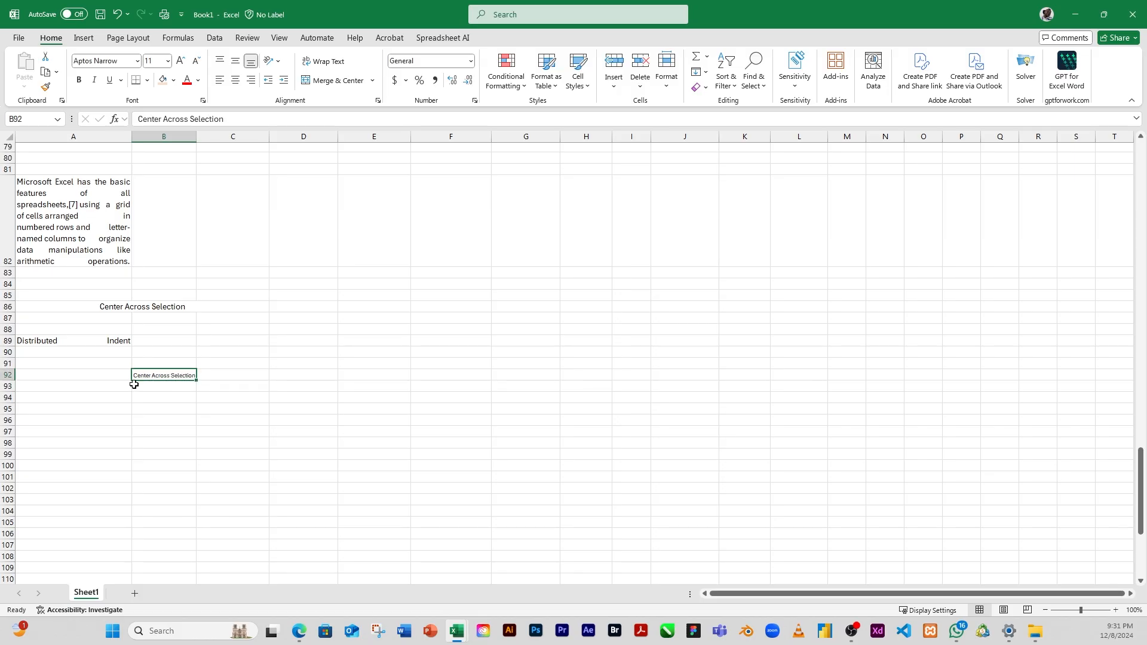